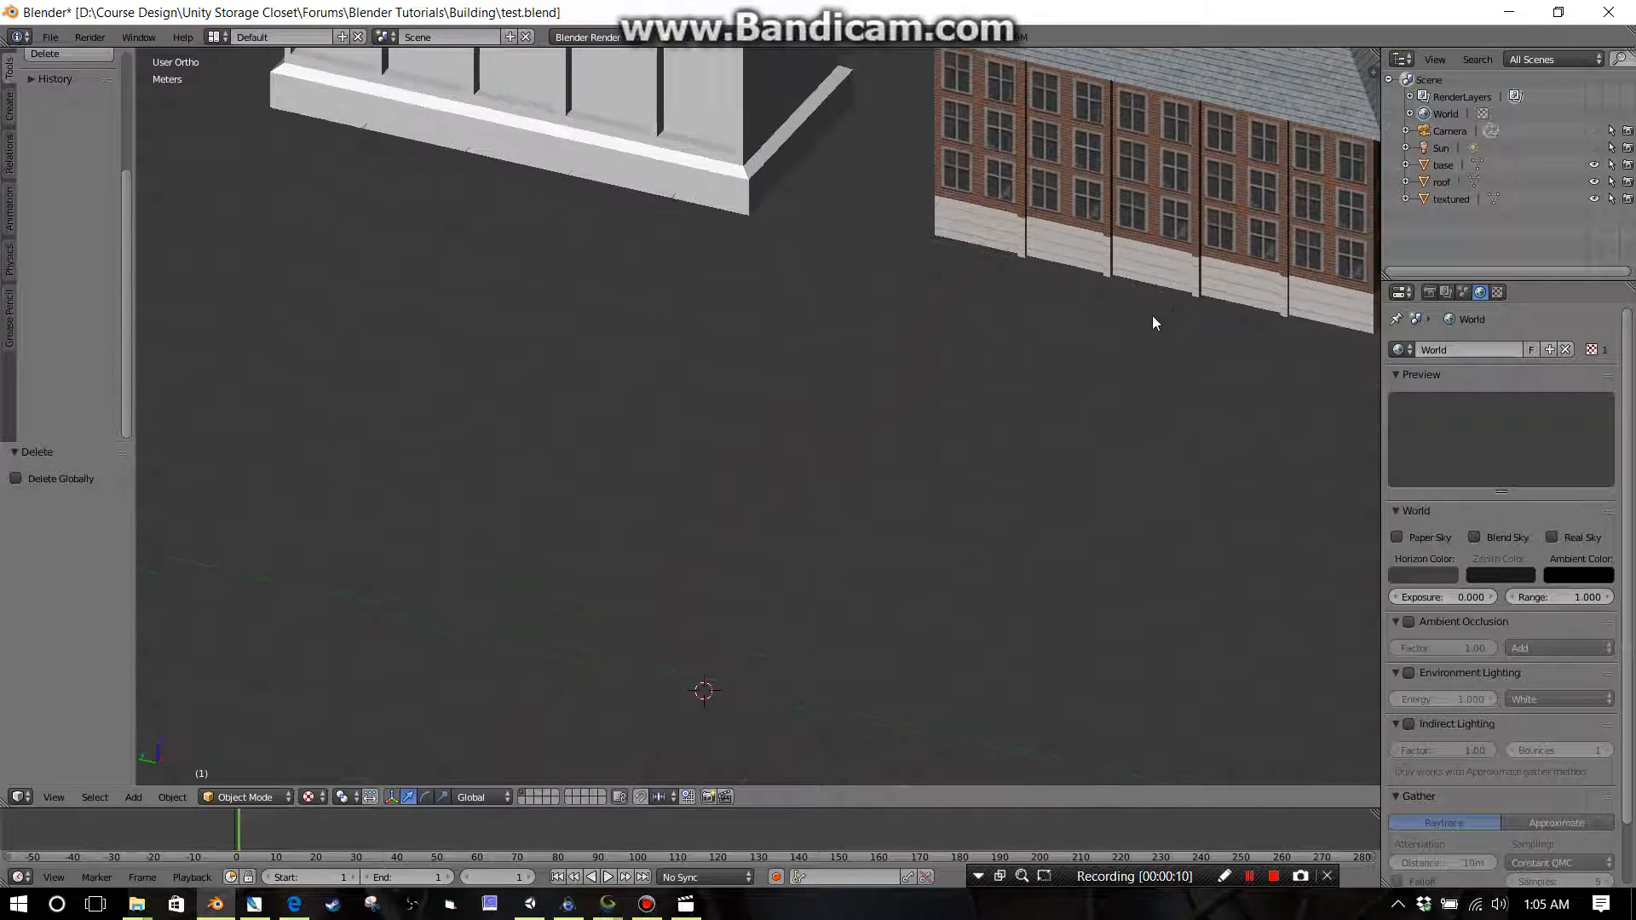
# Step: Examine the untextured and textured example buildings, including their walls, roofs and lower bases
pyautogui.scroll(-4, 1153, 321)
pyautogui.scroll(5, 1175, 266)
pyautogui.moveTo(1149, 305); pyautogui.dragTo(1121, 131, button='middle')
pyautogui.moveTo(983, 140); pyautogui.dragTo(815, 324, button='middle')
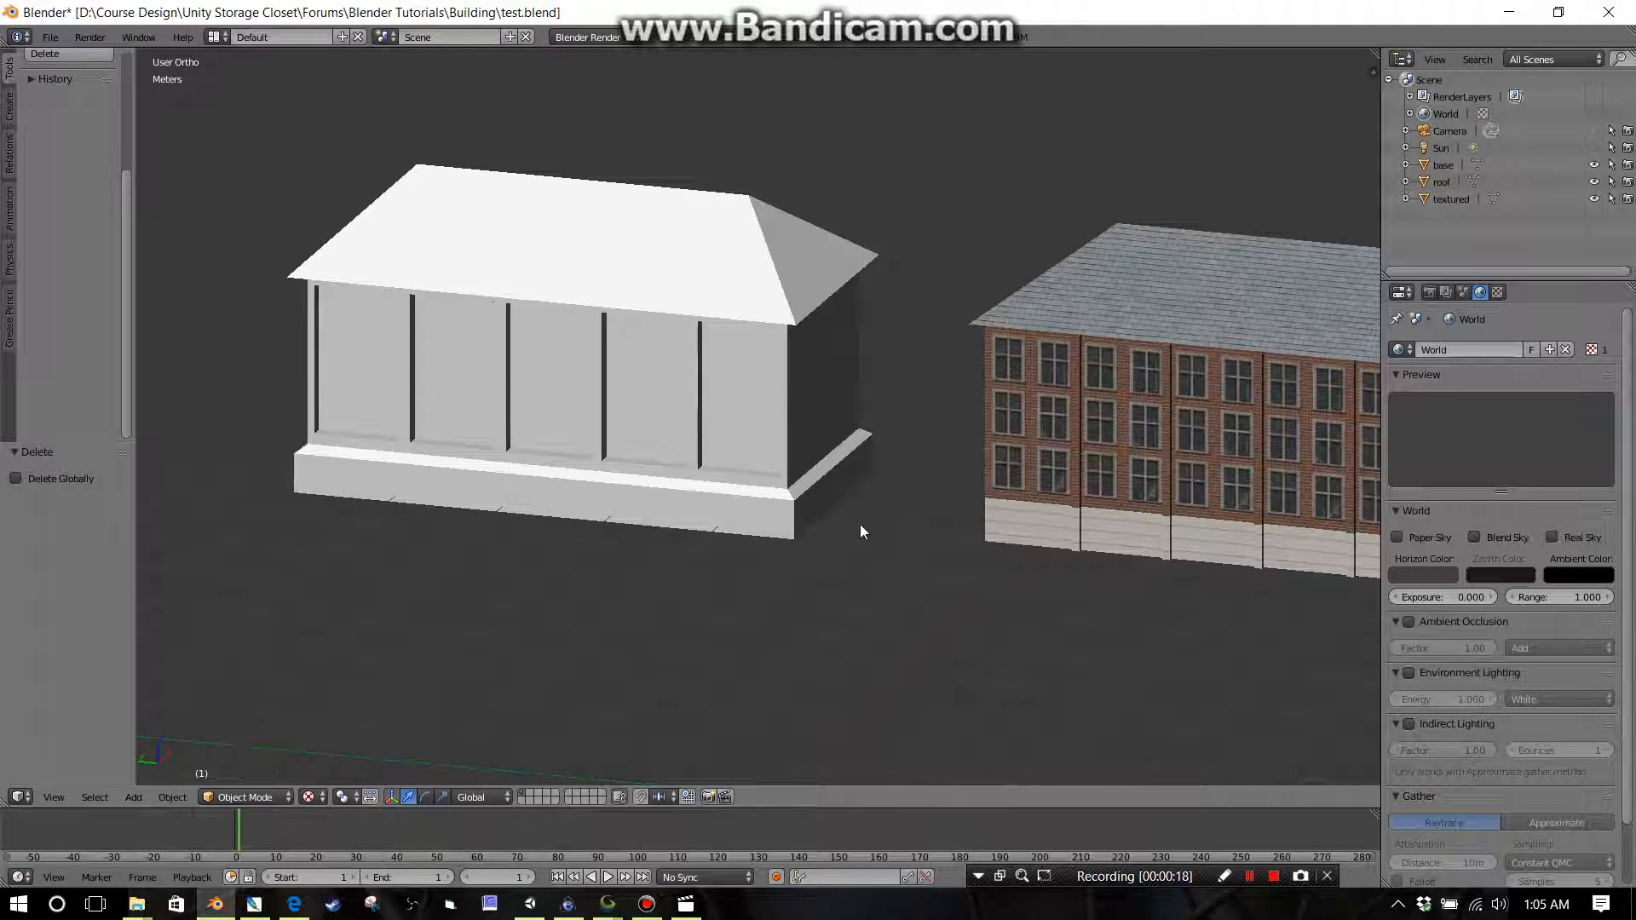
pyautogui.keyDown('shift'); pyautogui.moveTo(866, 523); pyautogui.dragTo(835, 445, button='middle'); pyautogui.keyUp('shift')
pyautogui.scroll(-2, 884, 520)
pyautogui.keyDown('shift'); pyautogui.moveTo(881, 518); pyautogui.dragTo(876, 443, button='middle'); pyautogui.keyUp('shift')
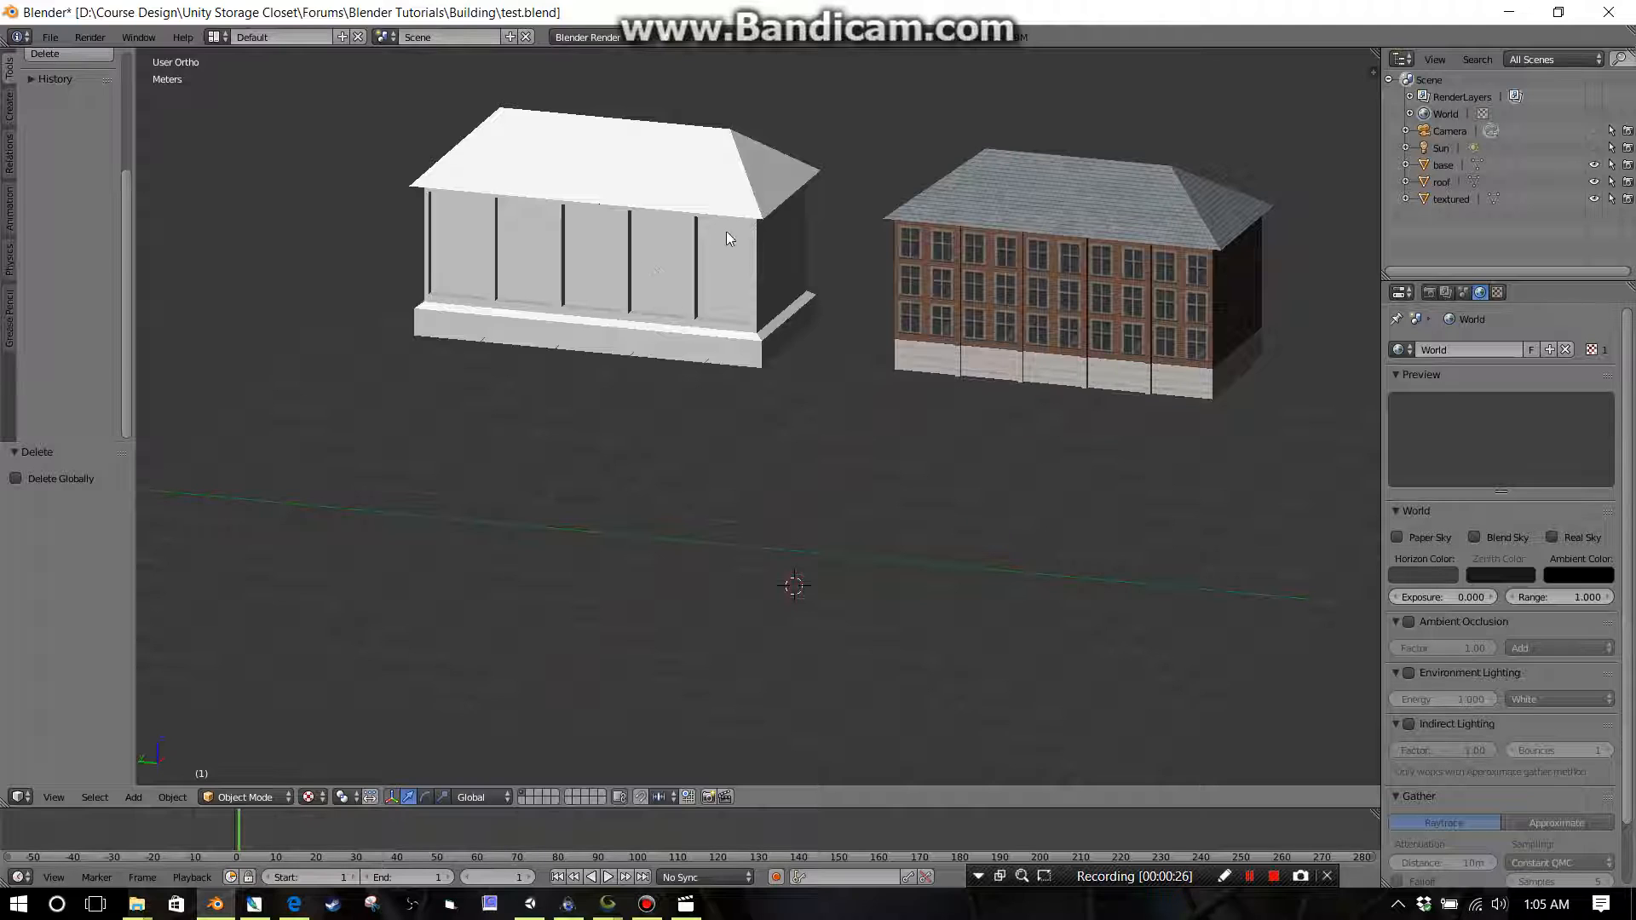
pyautogui.keyDown('shift'); pyautogui.moveTo(776, 535); pyautogui.dragTo(753, 485, button='middle'); pyautogui.keyUp('shift')
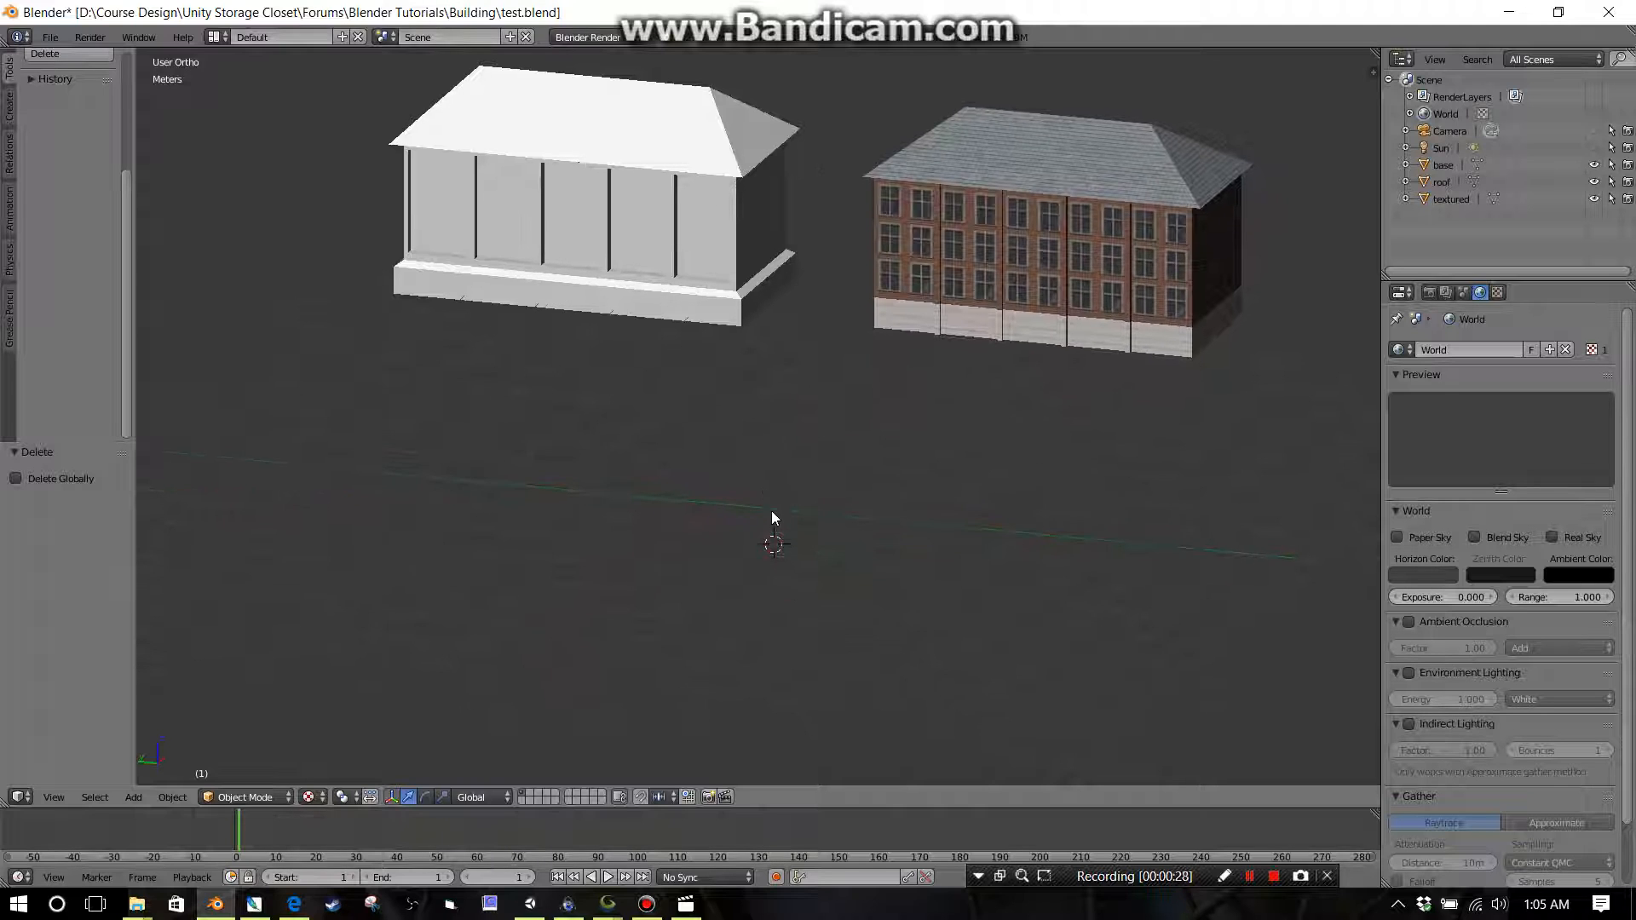
pyautogui.scroll(2, 776, 521)
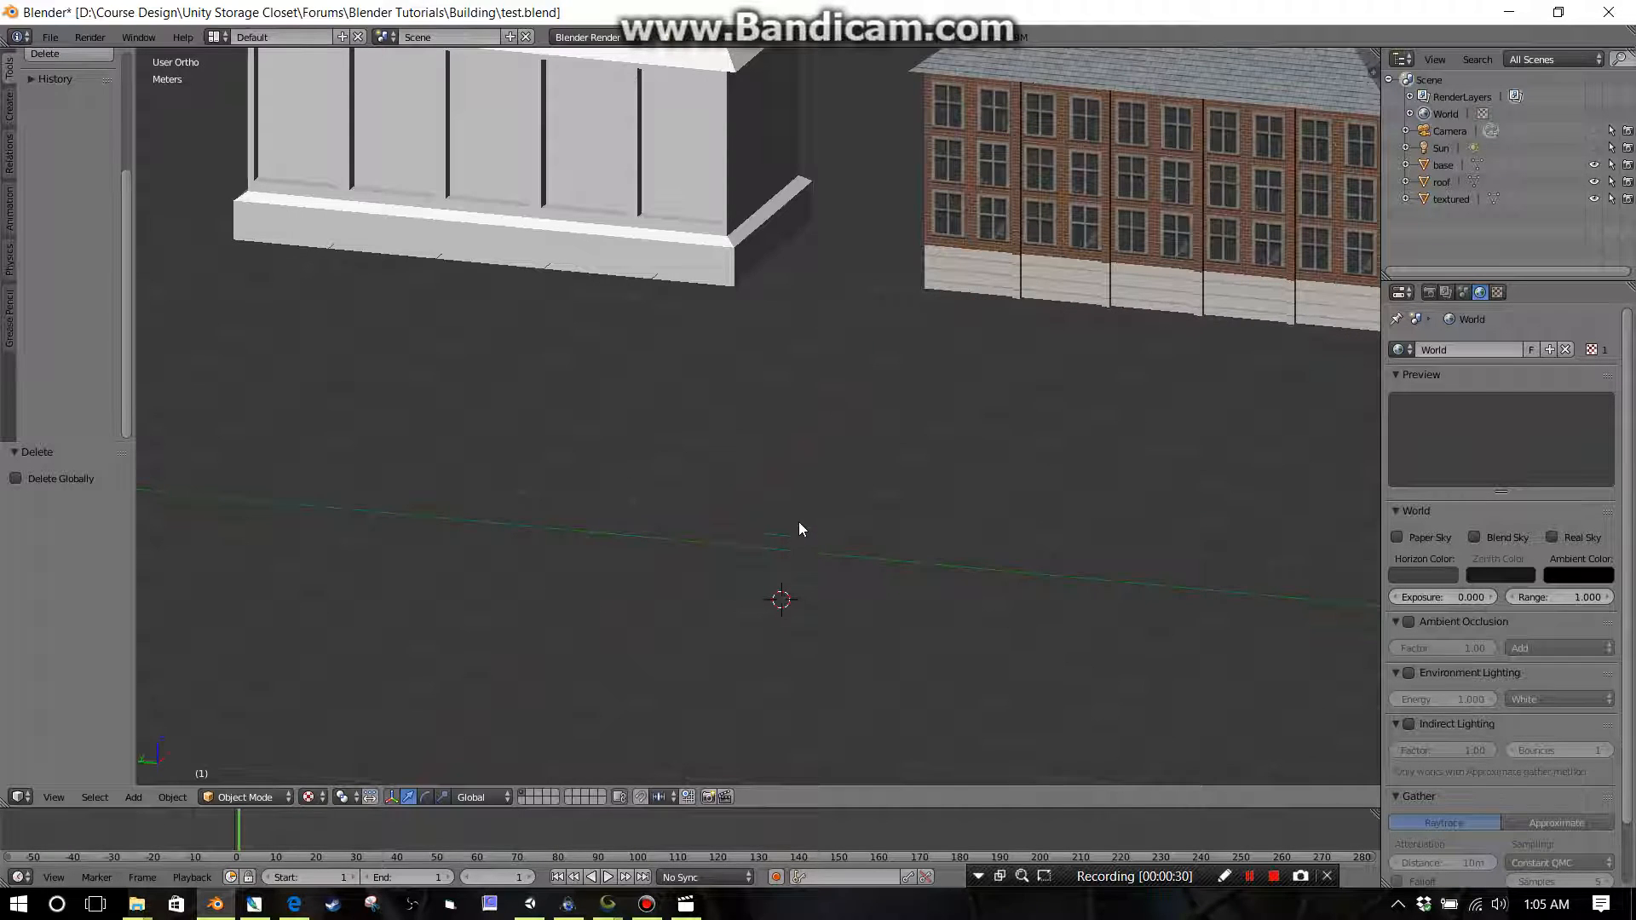
pyautogui.scroll(-2, 787, 491)
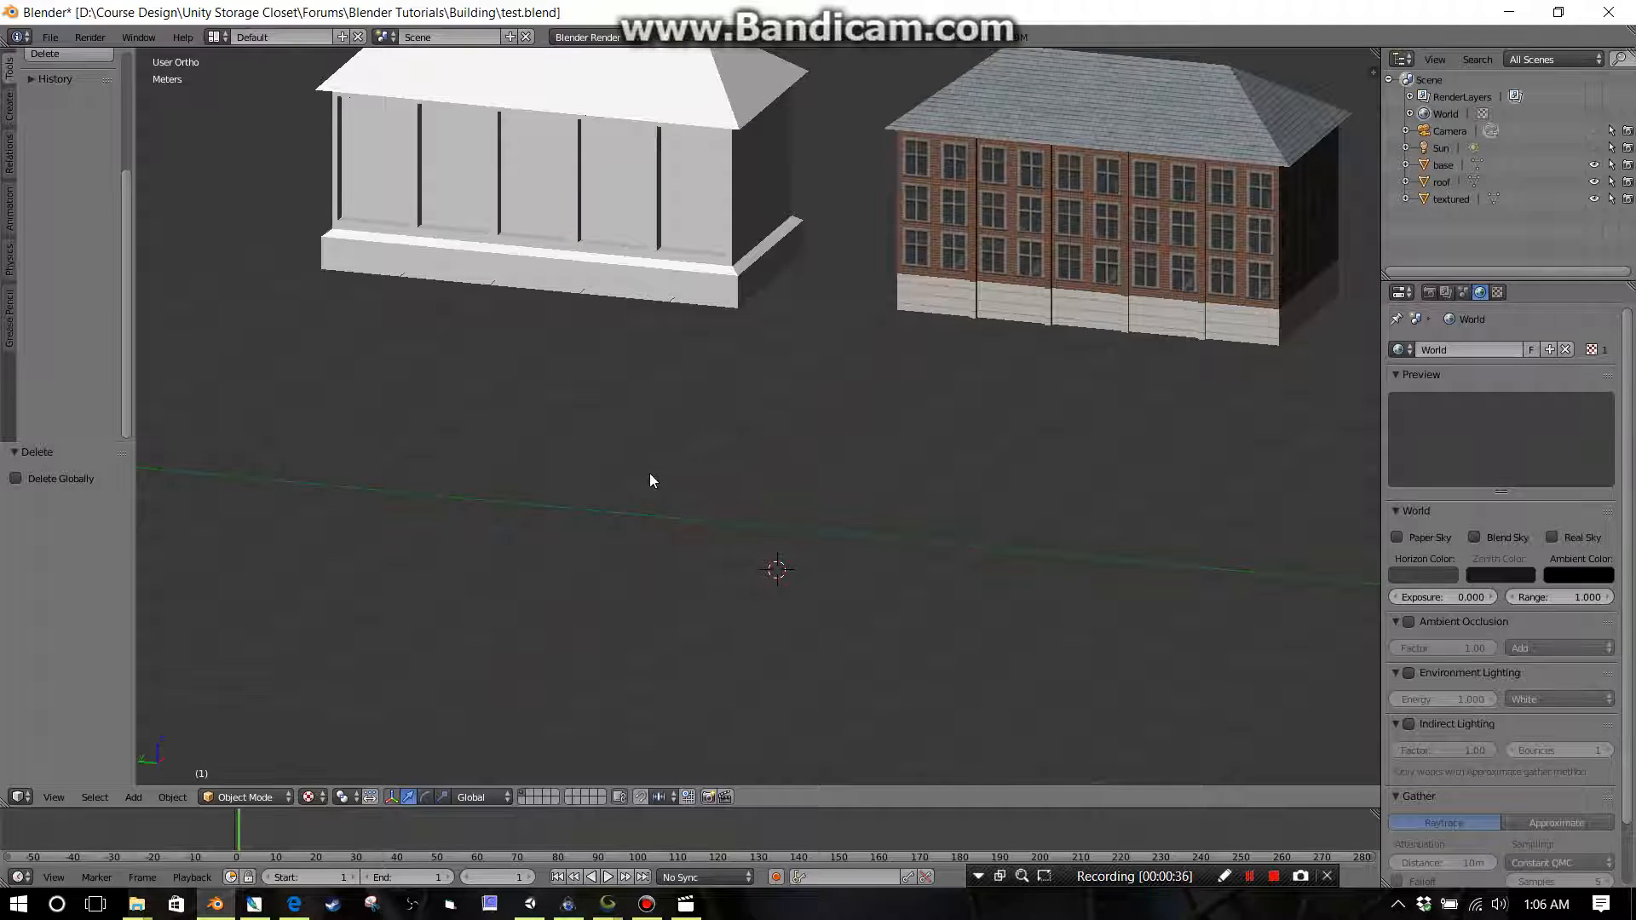
# Step: Set the viewport shading to Solid and add a cube mesh in front of the example buildings
pyautogui.click(314, 796)
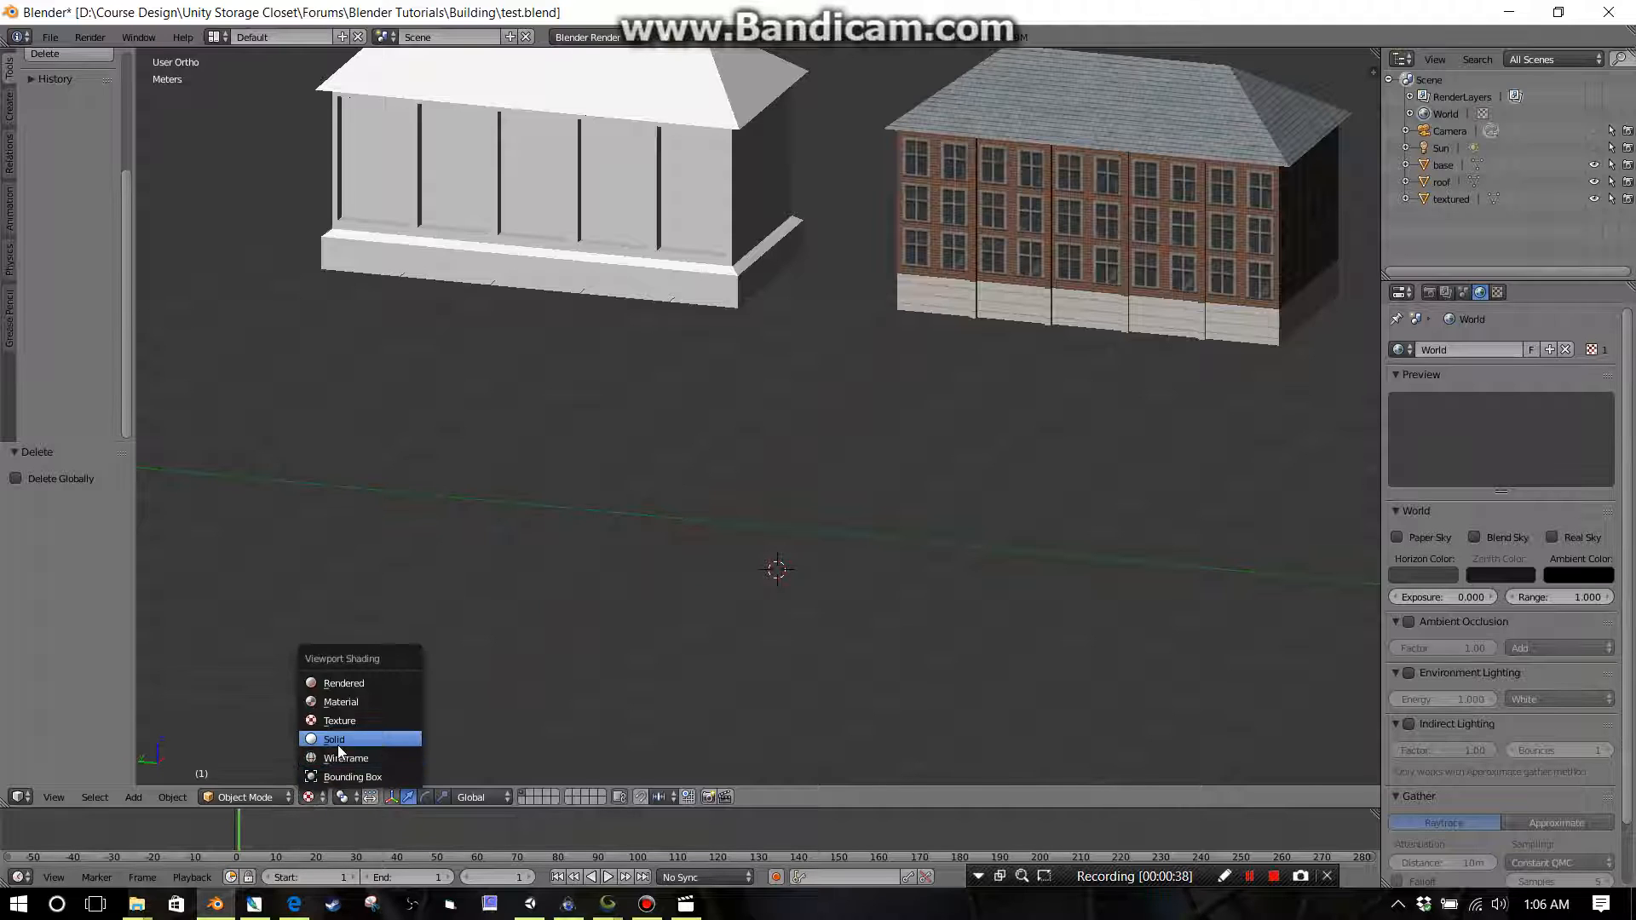
pyautogui.click(337, 745)
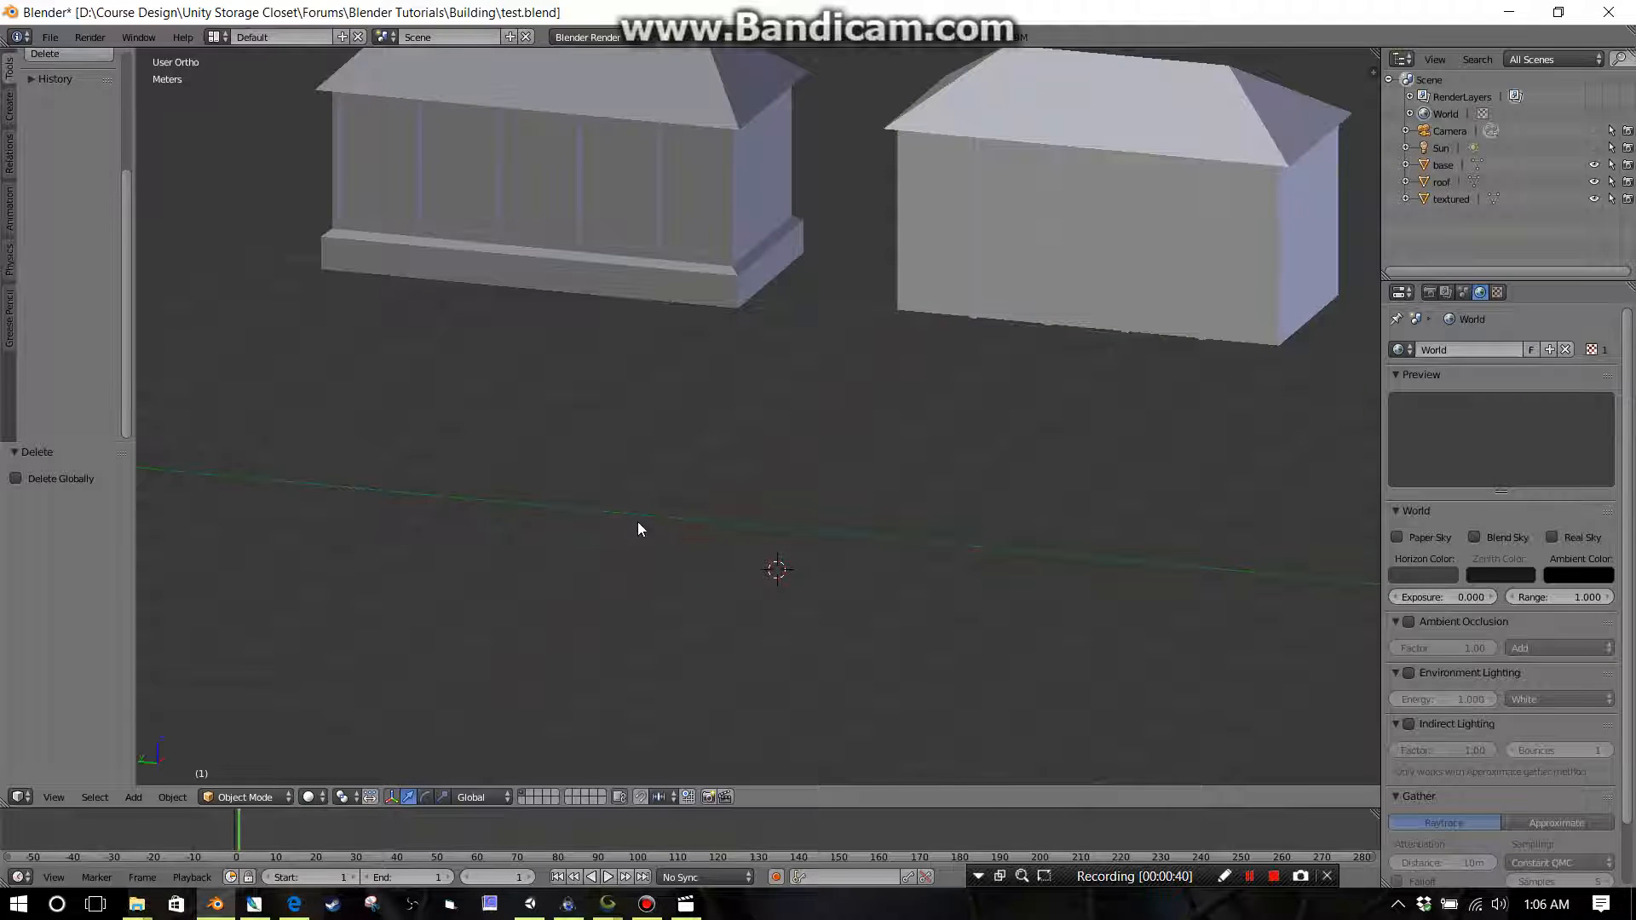
pyautogui.hotkey('shift', 'a')
pyautogui.click(677, 537)
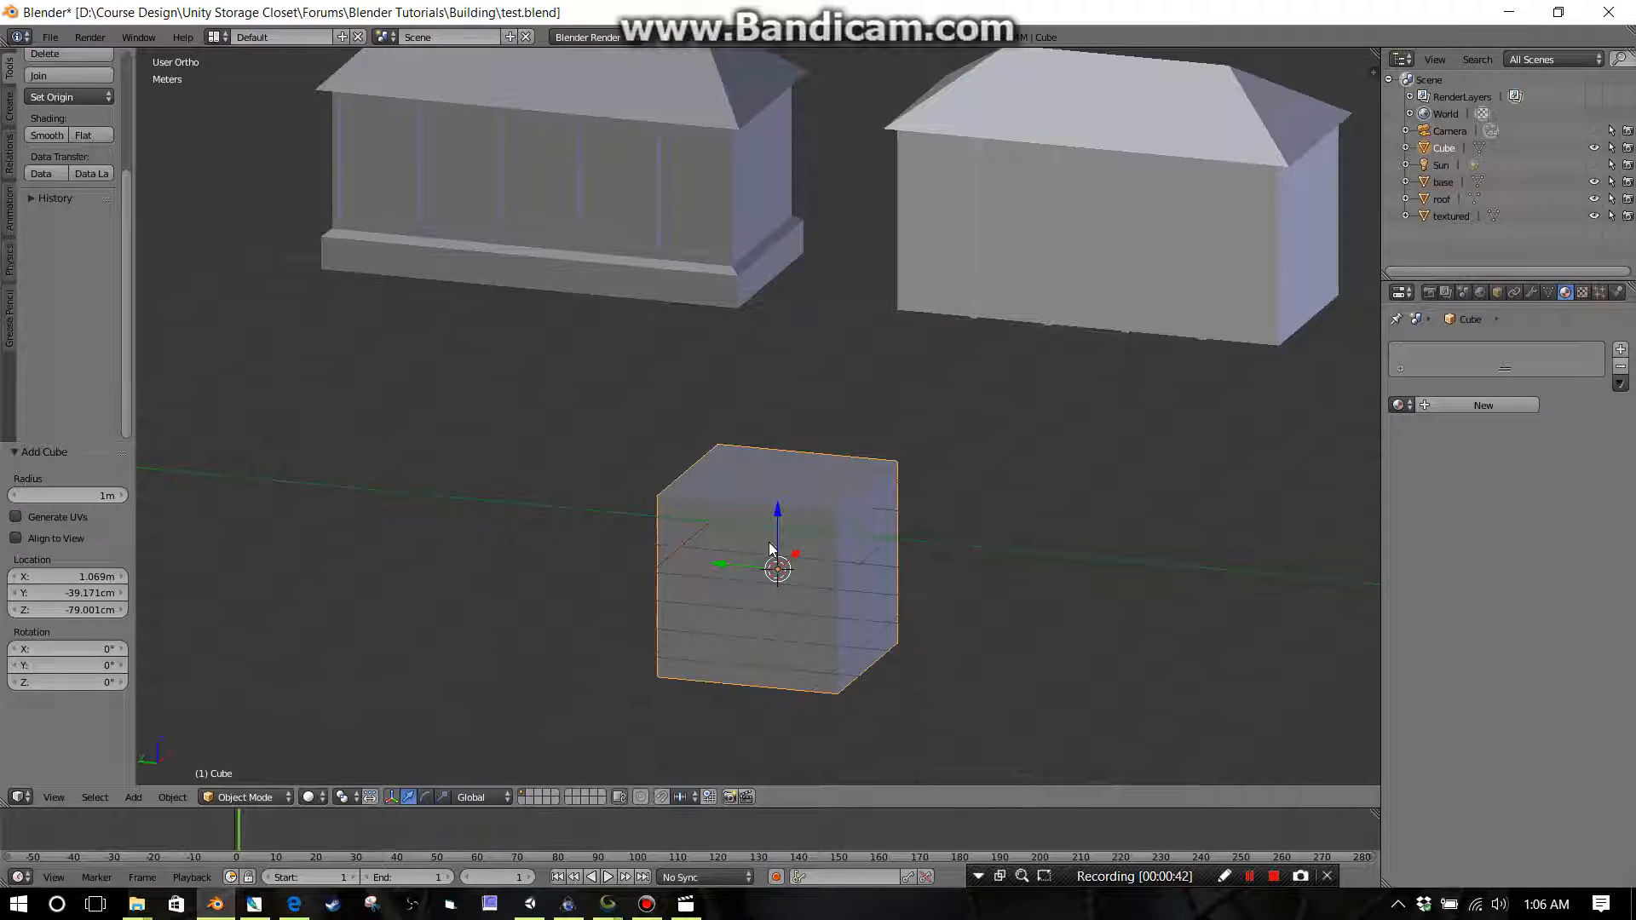
# Step: Move the cube up along the global Z axis by about 1.81 m
pyautogui.press('g')
pyautogui.press('z')
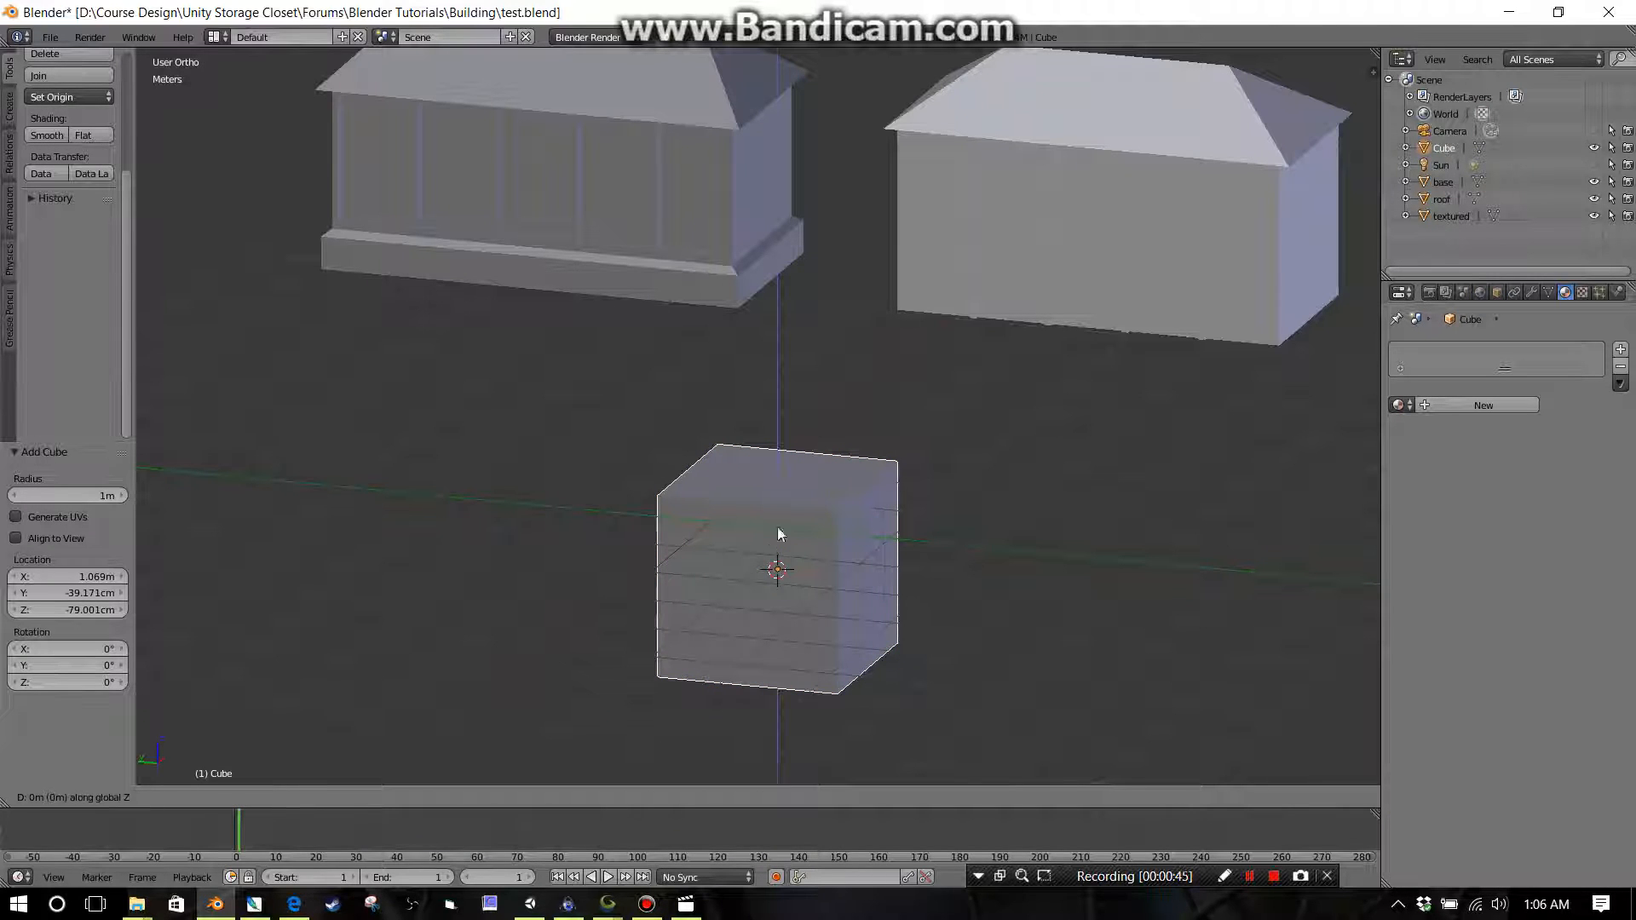
pyautogui.click(792, 381)
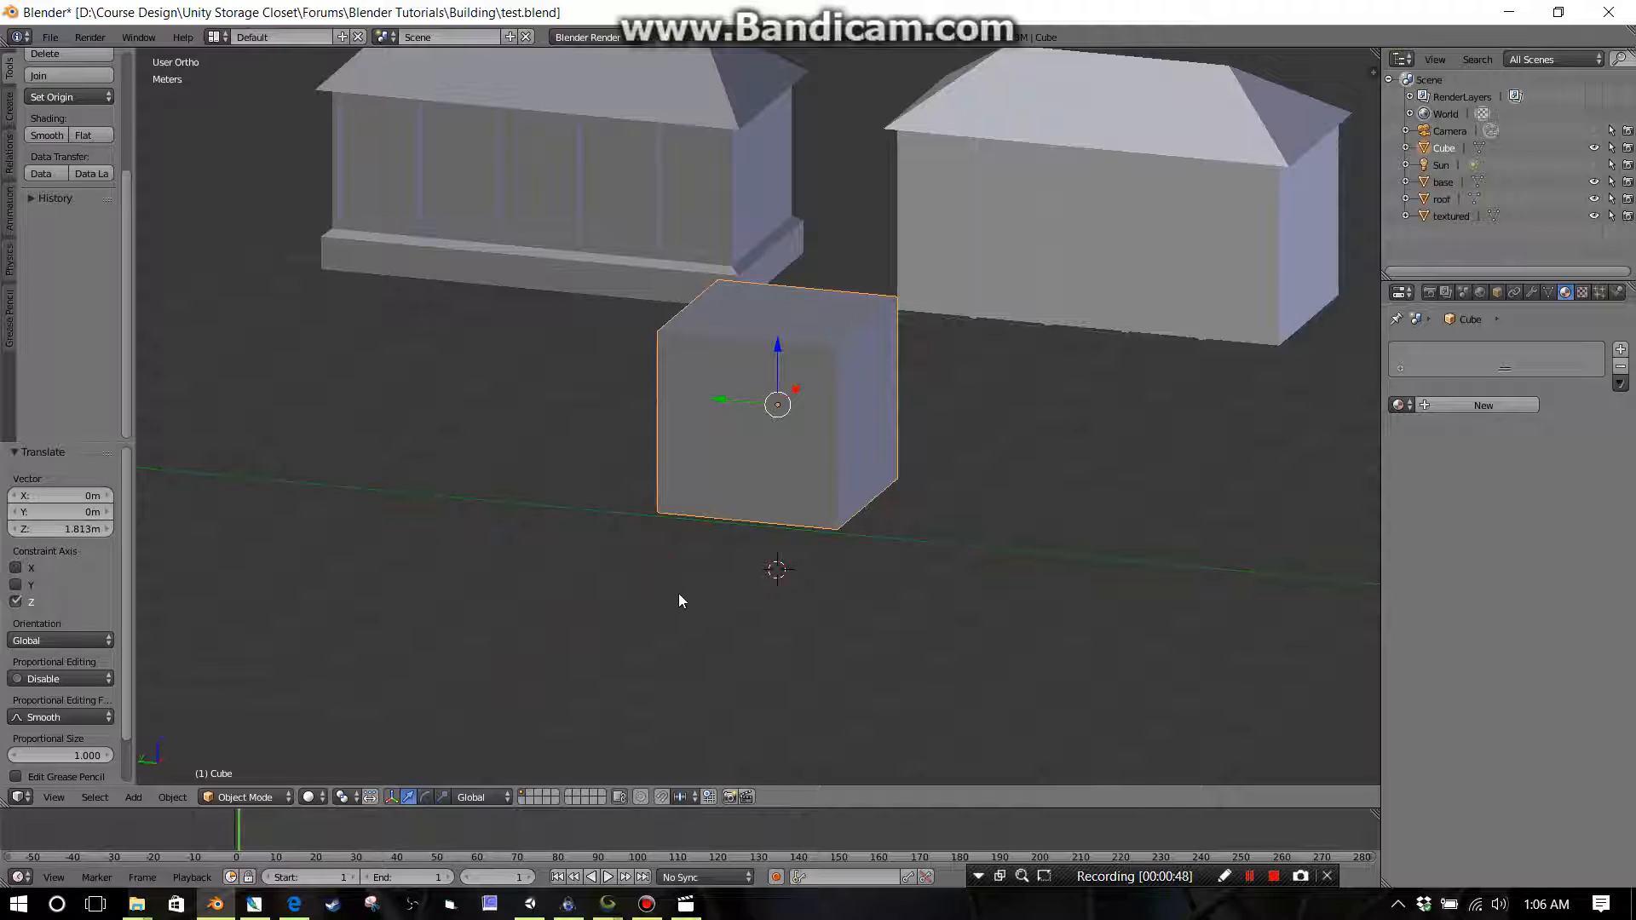
# Step: In Edit Mode, lengthen the cube by moving its end face about -3.55 m along the global Y axis
pyautogui.press('Tab')
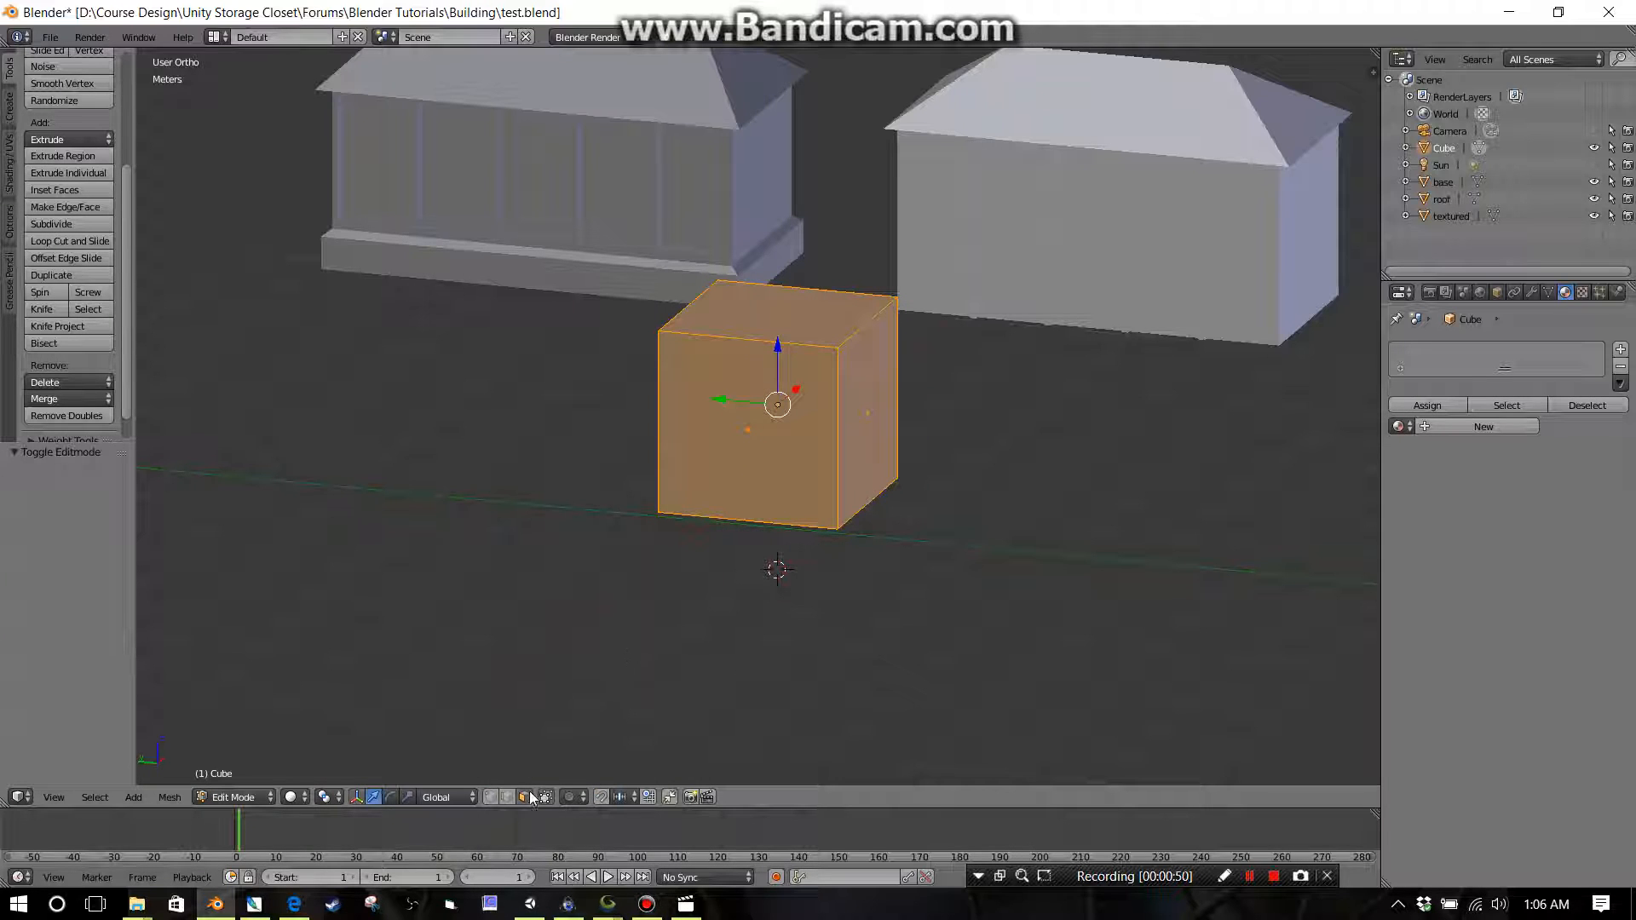
pyautogui.rightClick(850, 435)
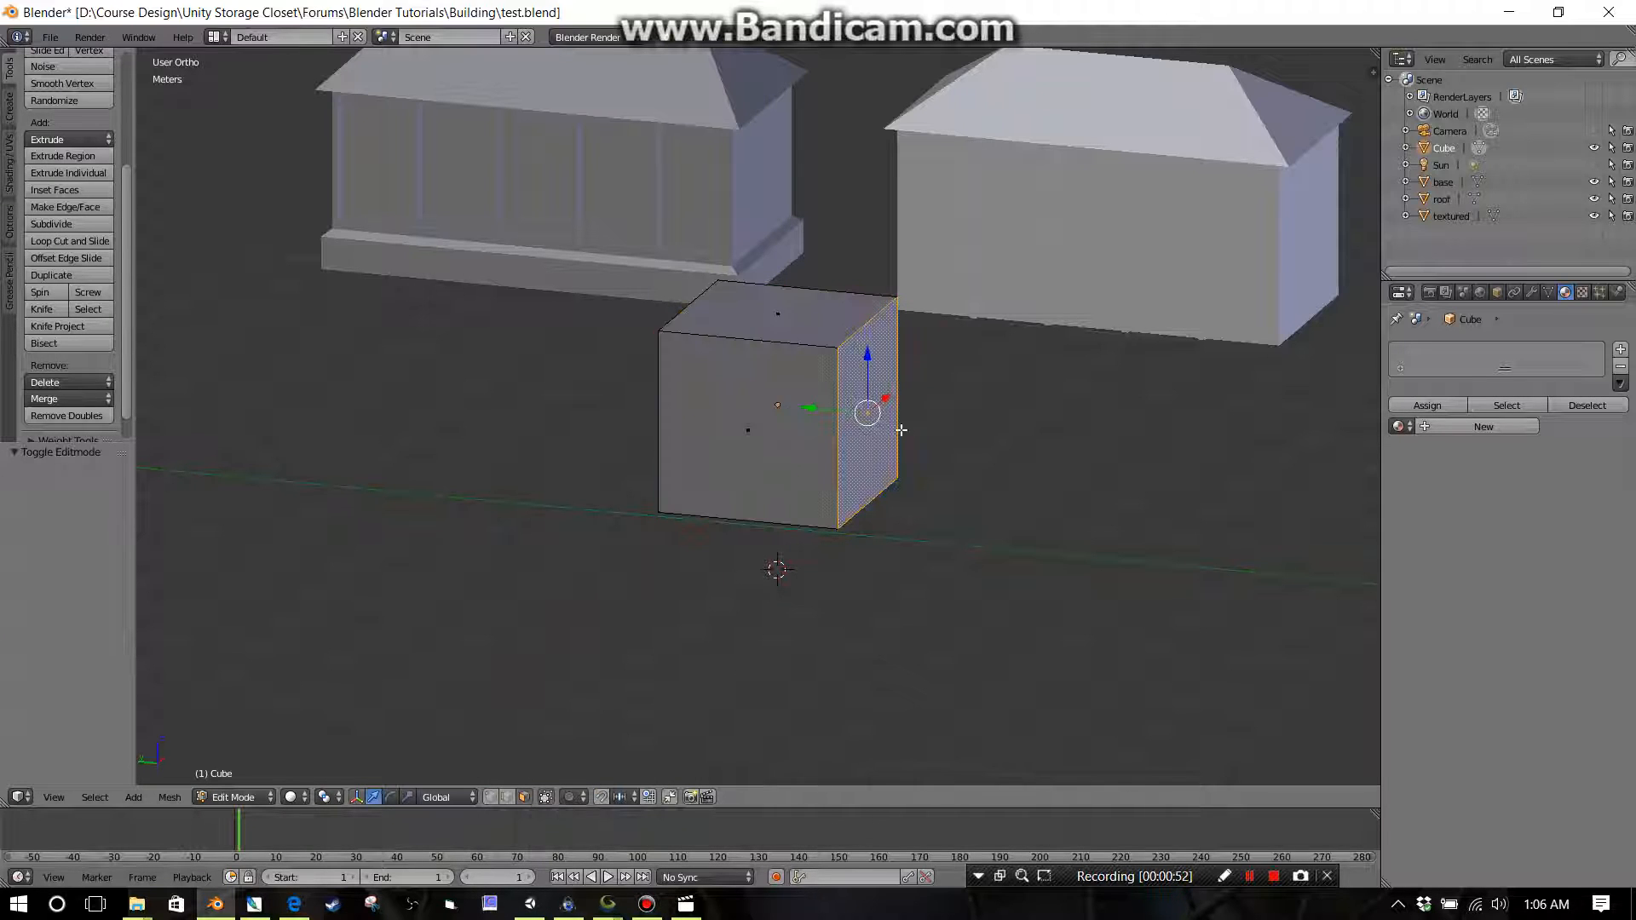
pyautogui.keyDown('shift'); pyautogui.moveTo(850, 435); pyautogui.dragTo(660, 471, button='middle'); pyautogui.keyUp('shift')
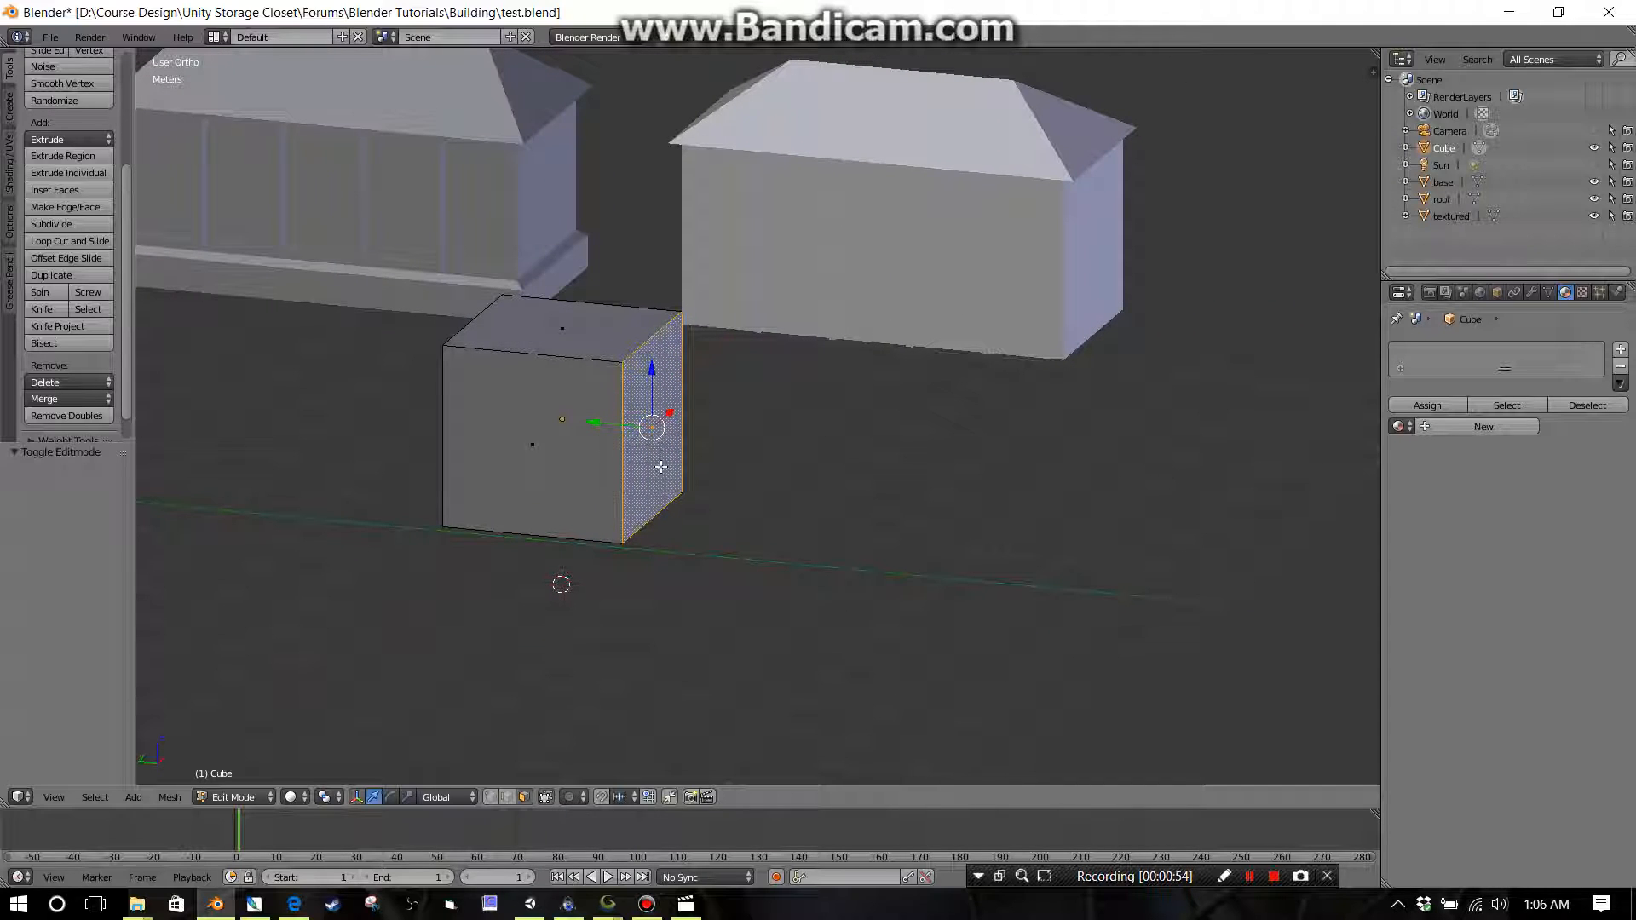
pyautogui.press('g')
pyautogui.press('y')
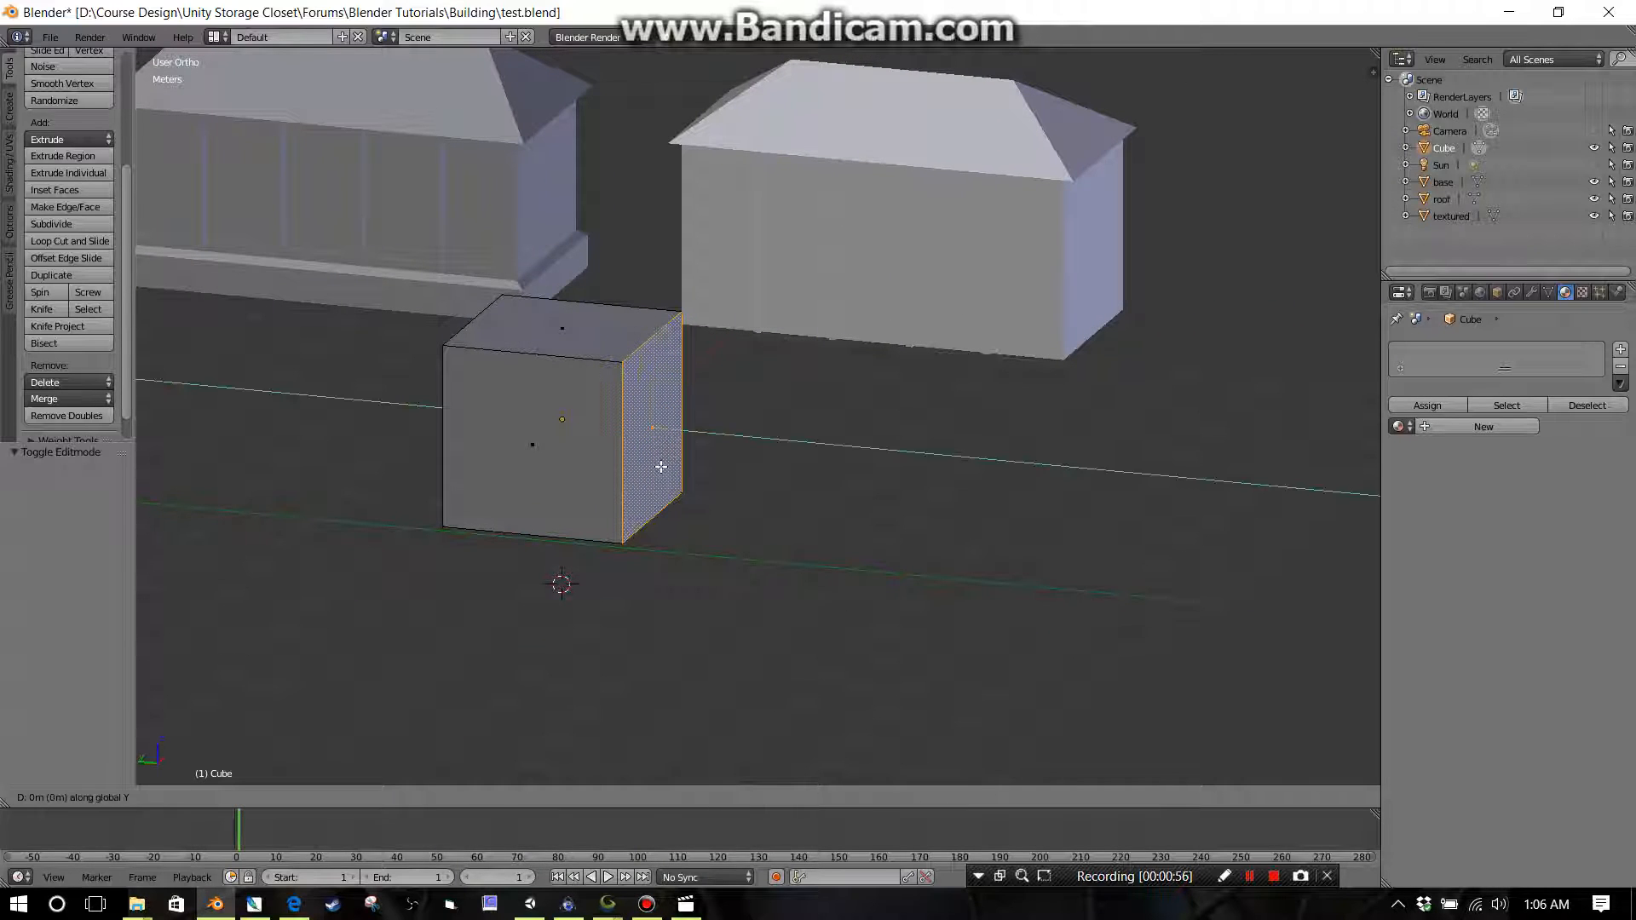
pyautogui.click(976, 511)
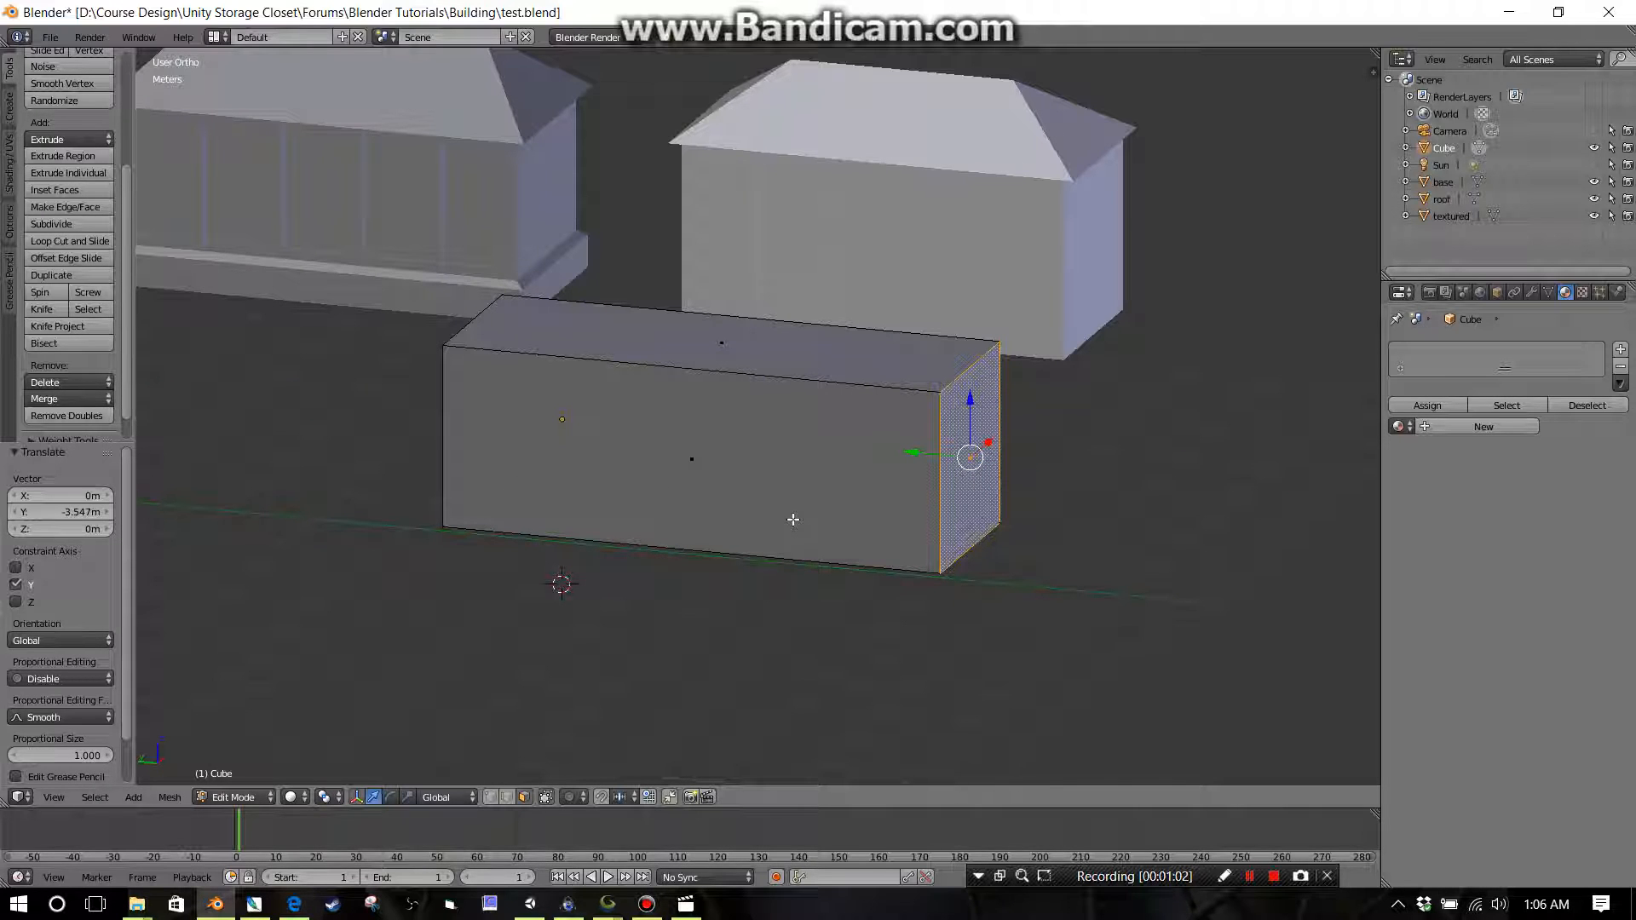
# Step: Add one horizontal loop cut around the box and slide it toward the base, with a factor of about -0.57
pyautogui.hotkey('ctrl', 'r')
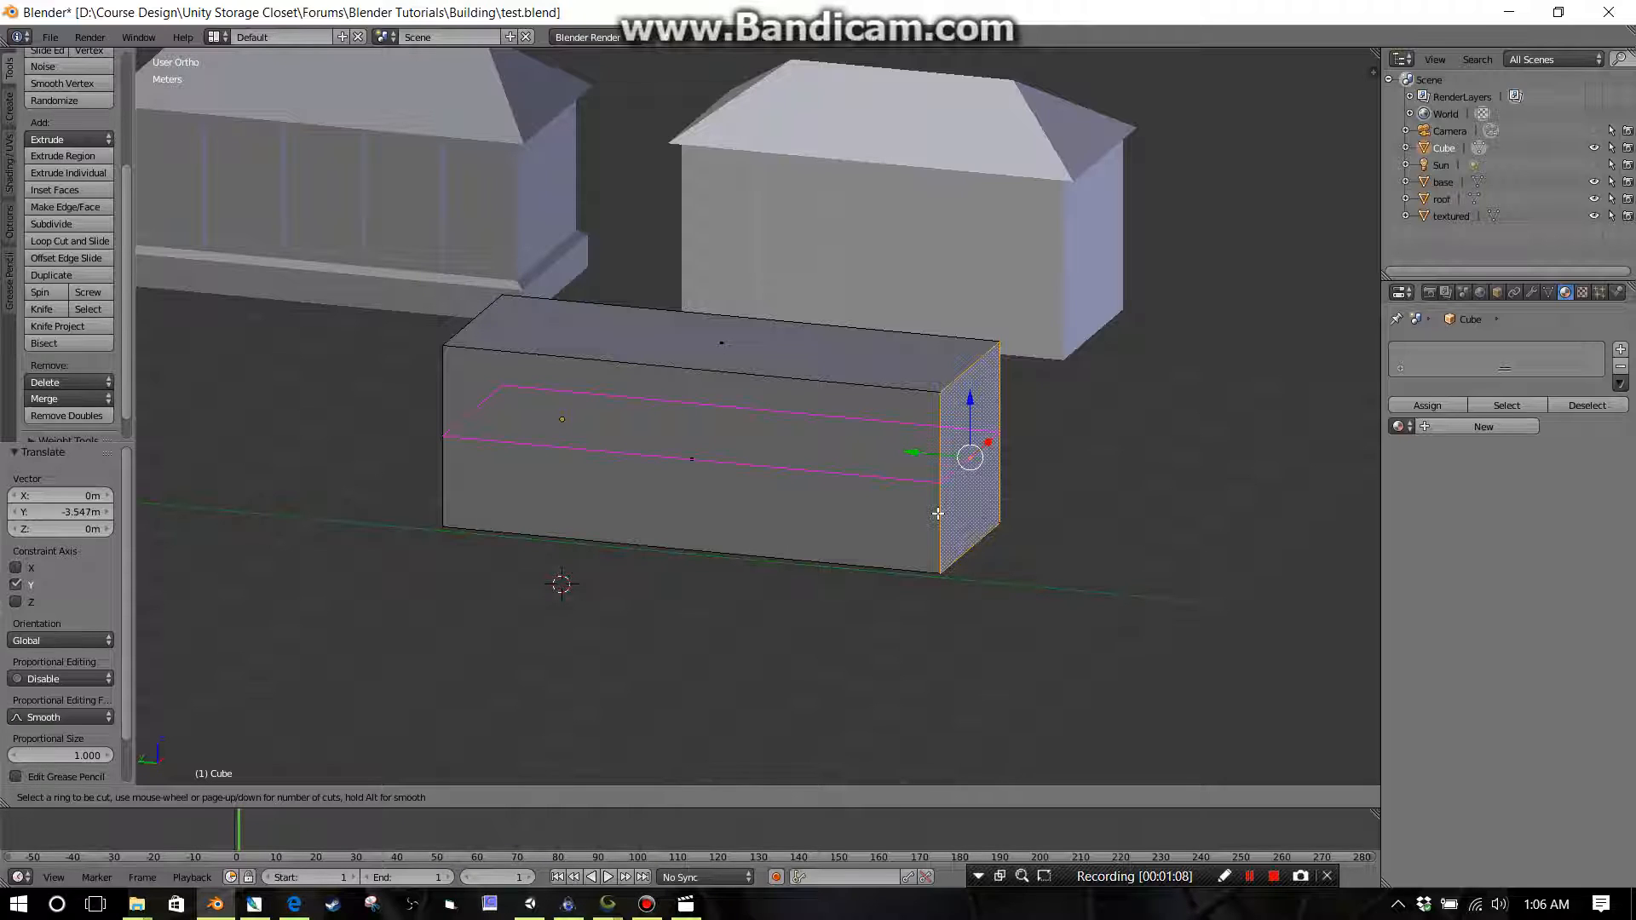
pyautogui.click(937, 514)
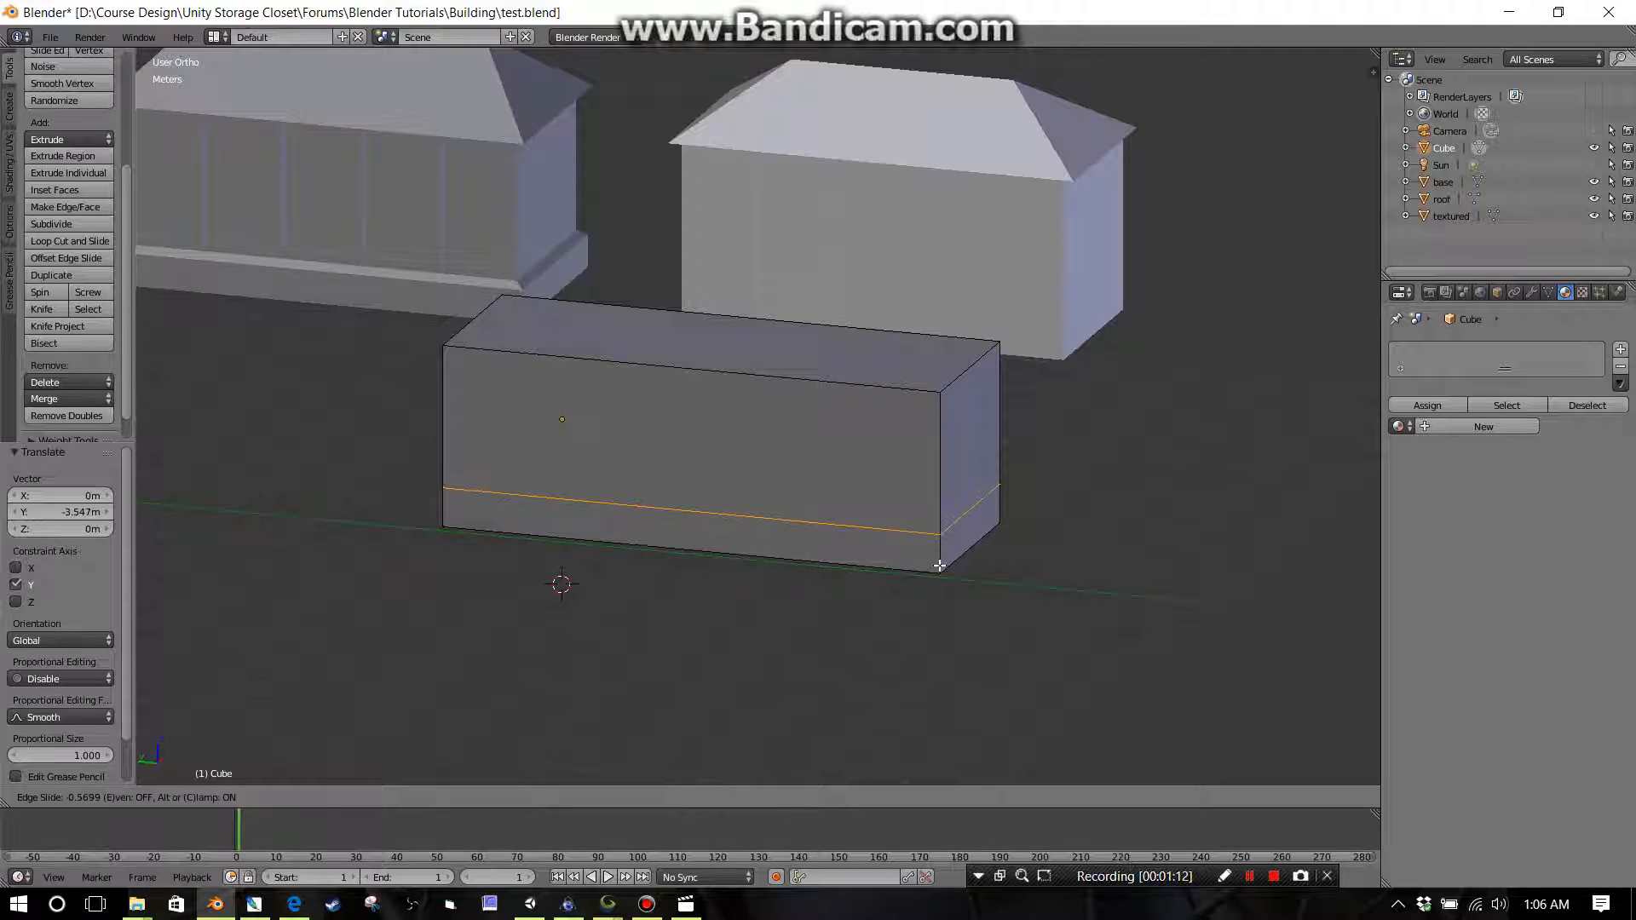
pyautogui.click(939, 565)
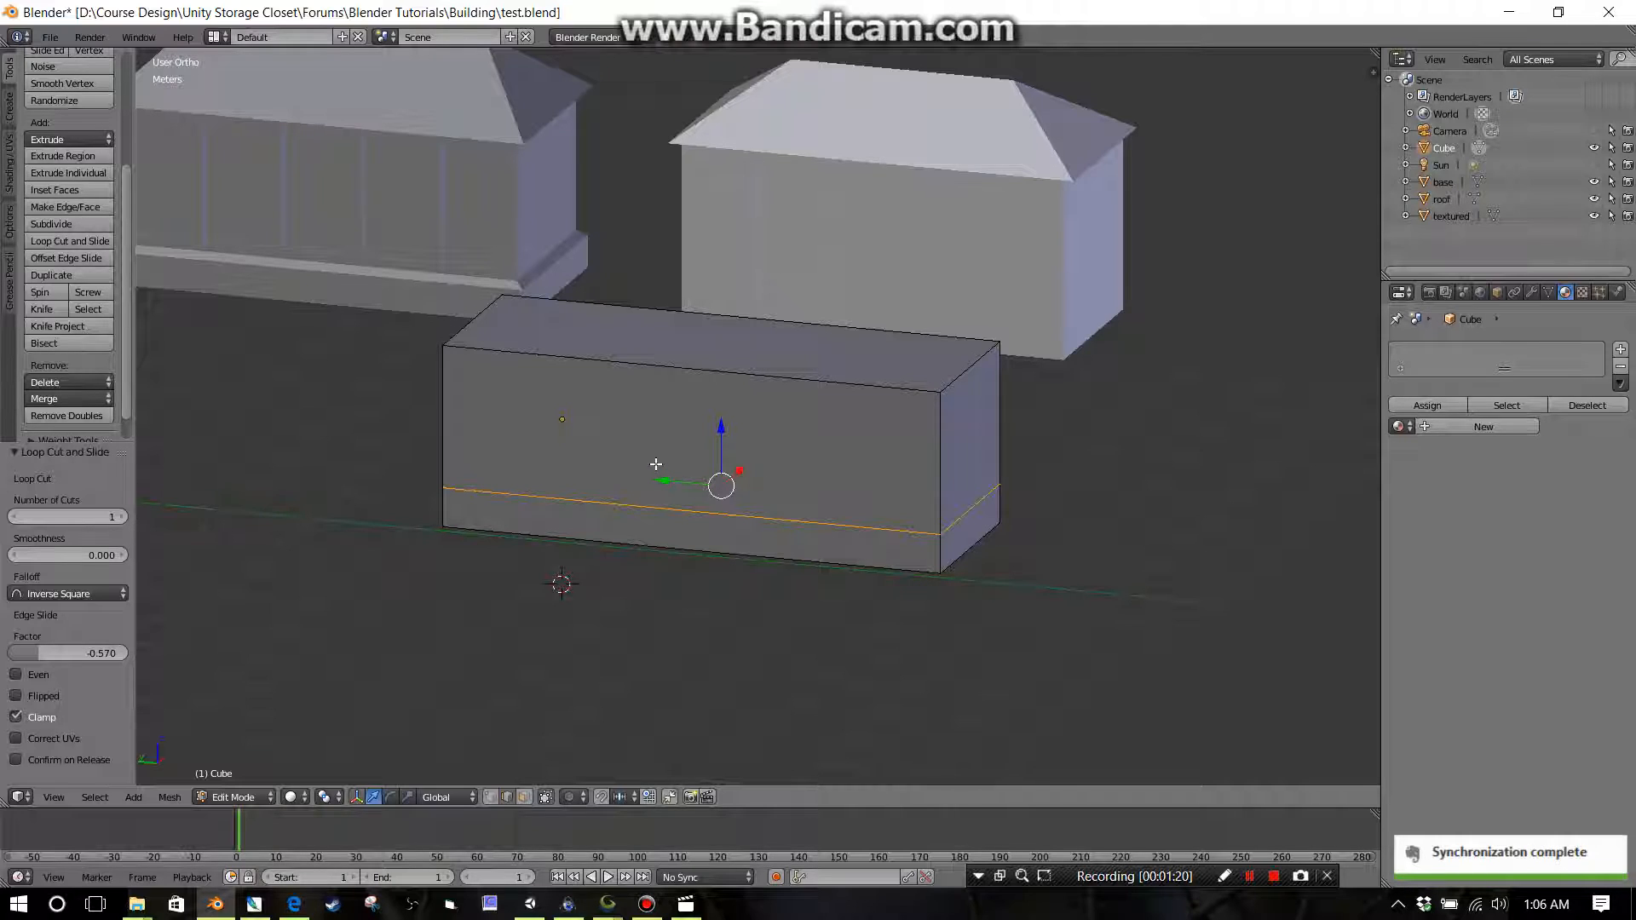
# Step: Add four evenly spaced vertical loop cuts across the box's length, without sliding them
pyautogui.hotkey('ctrl', 'r')
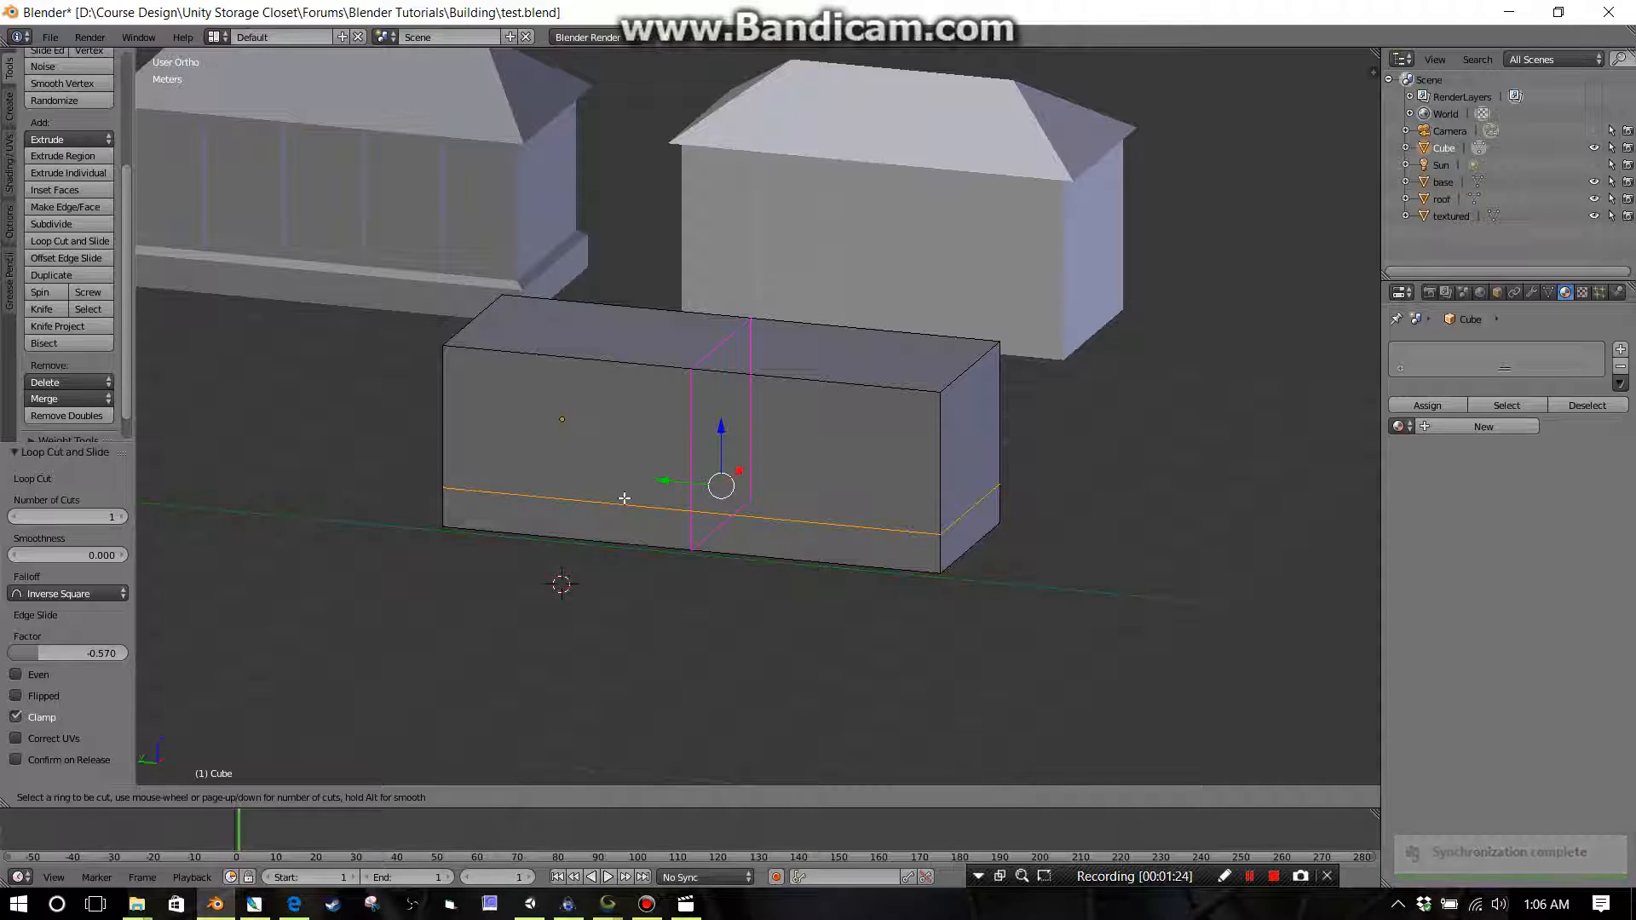
pyautogui.scroll(1, 625, 498)
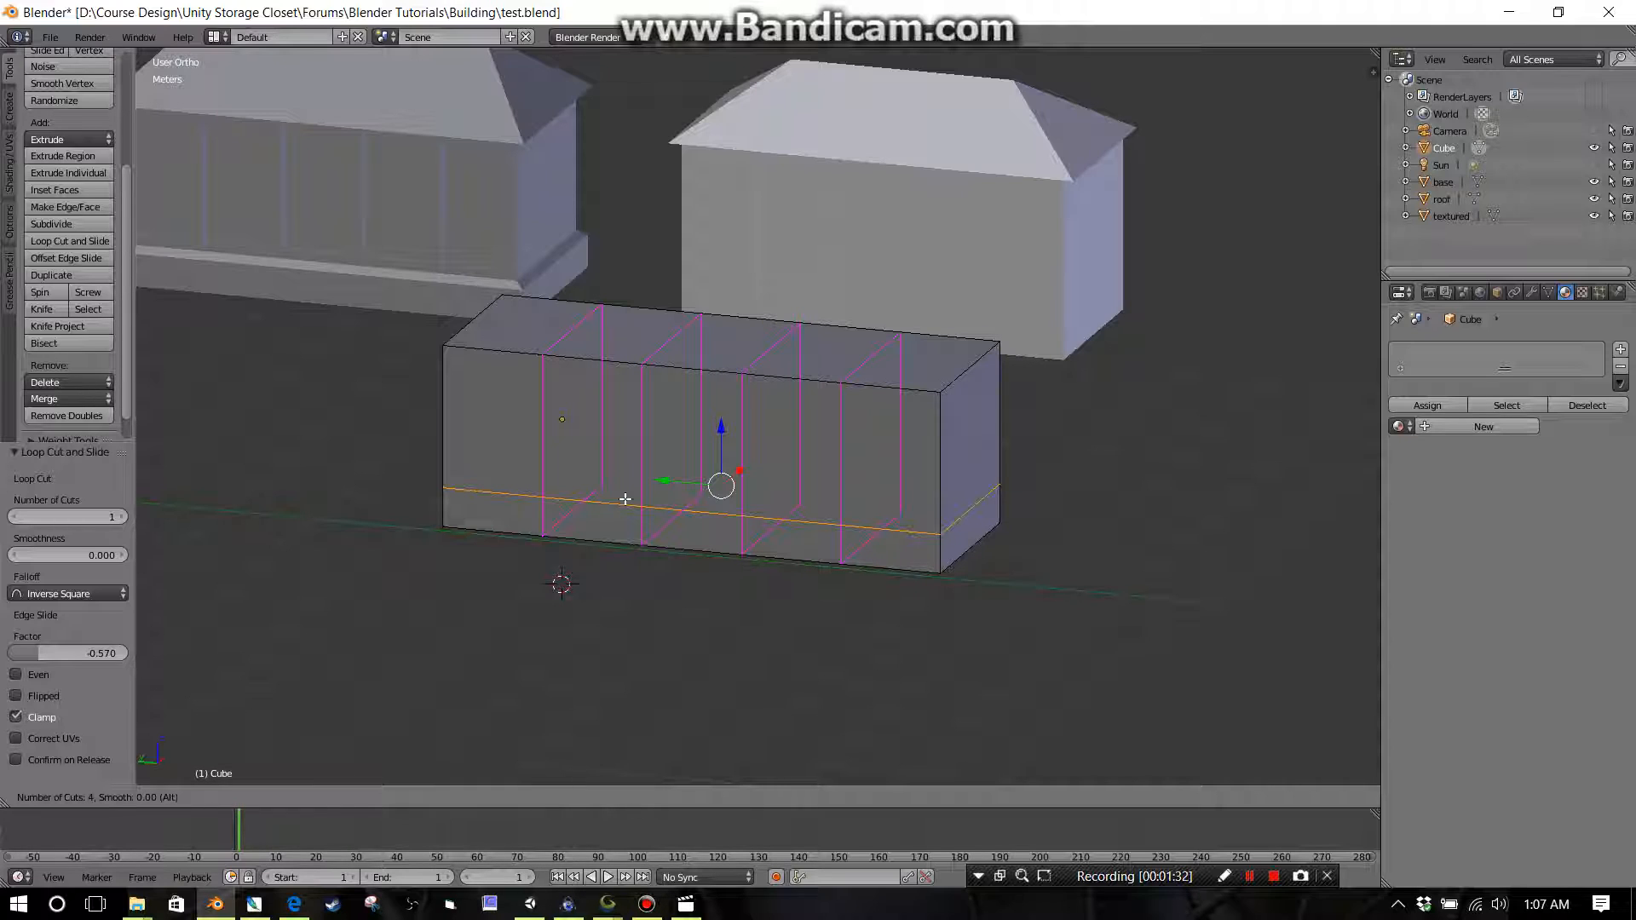
pyautogui.click(624, 499)
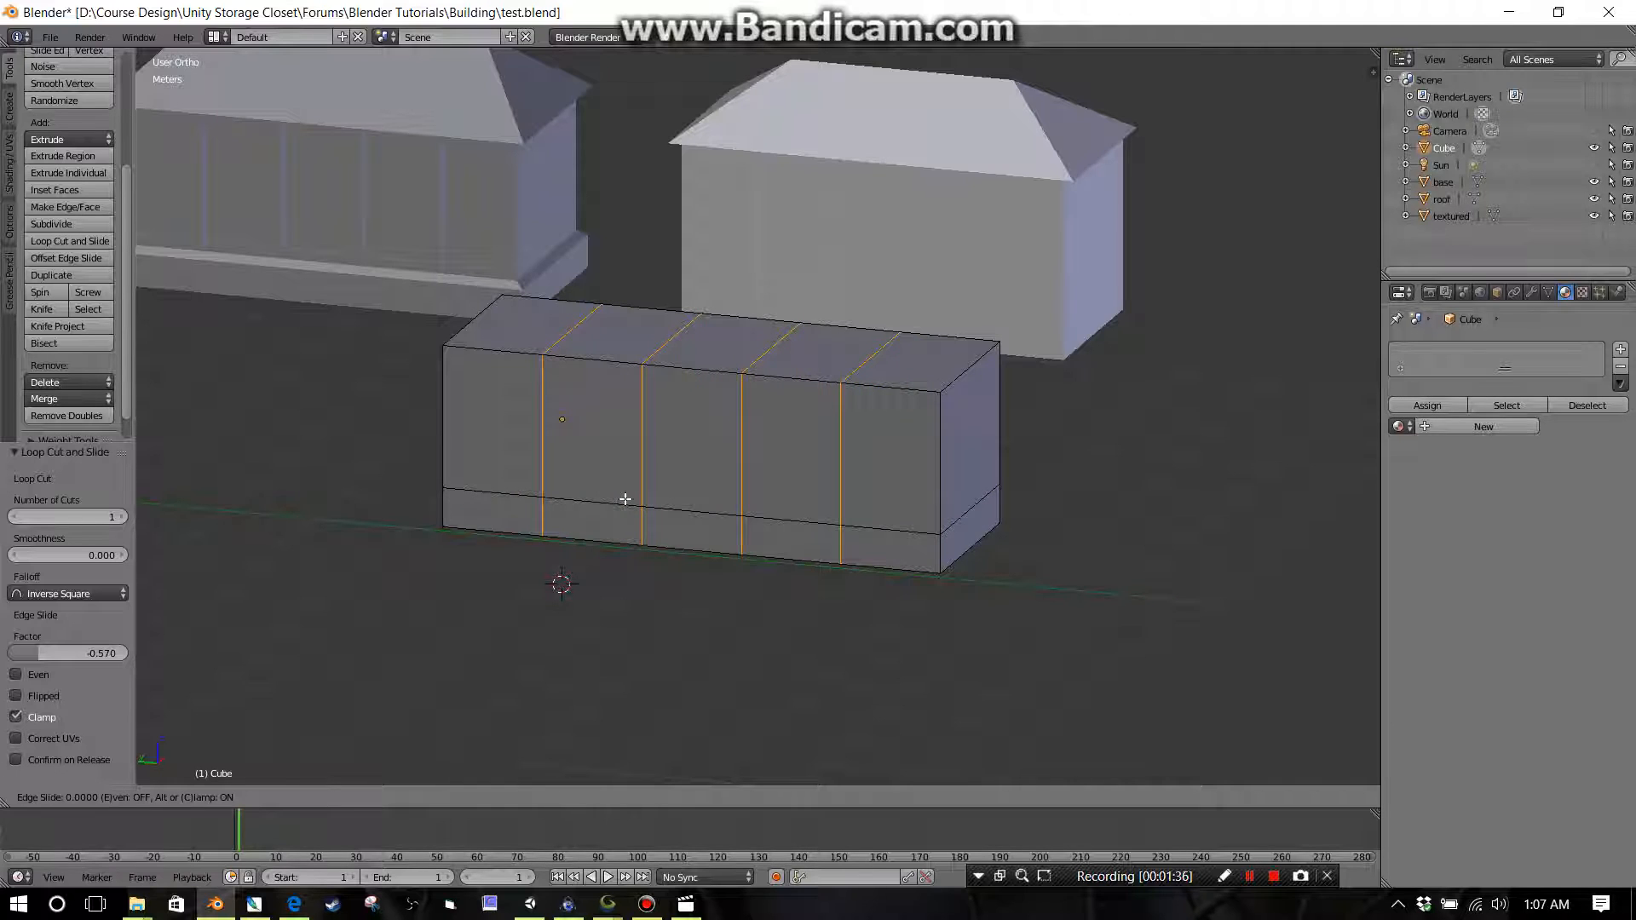
pyautogui.rightClick(626, 501)
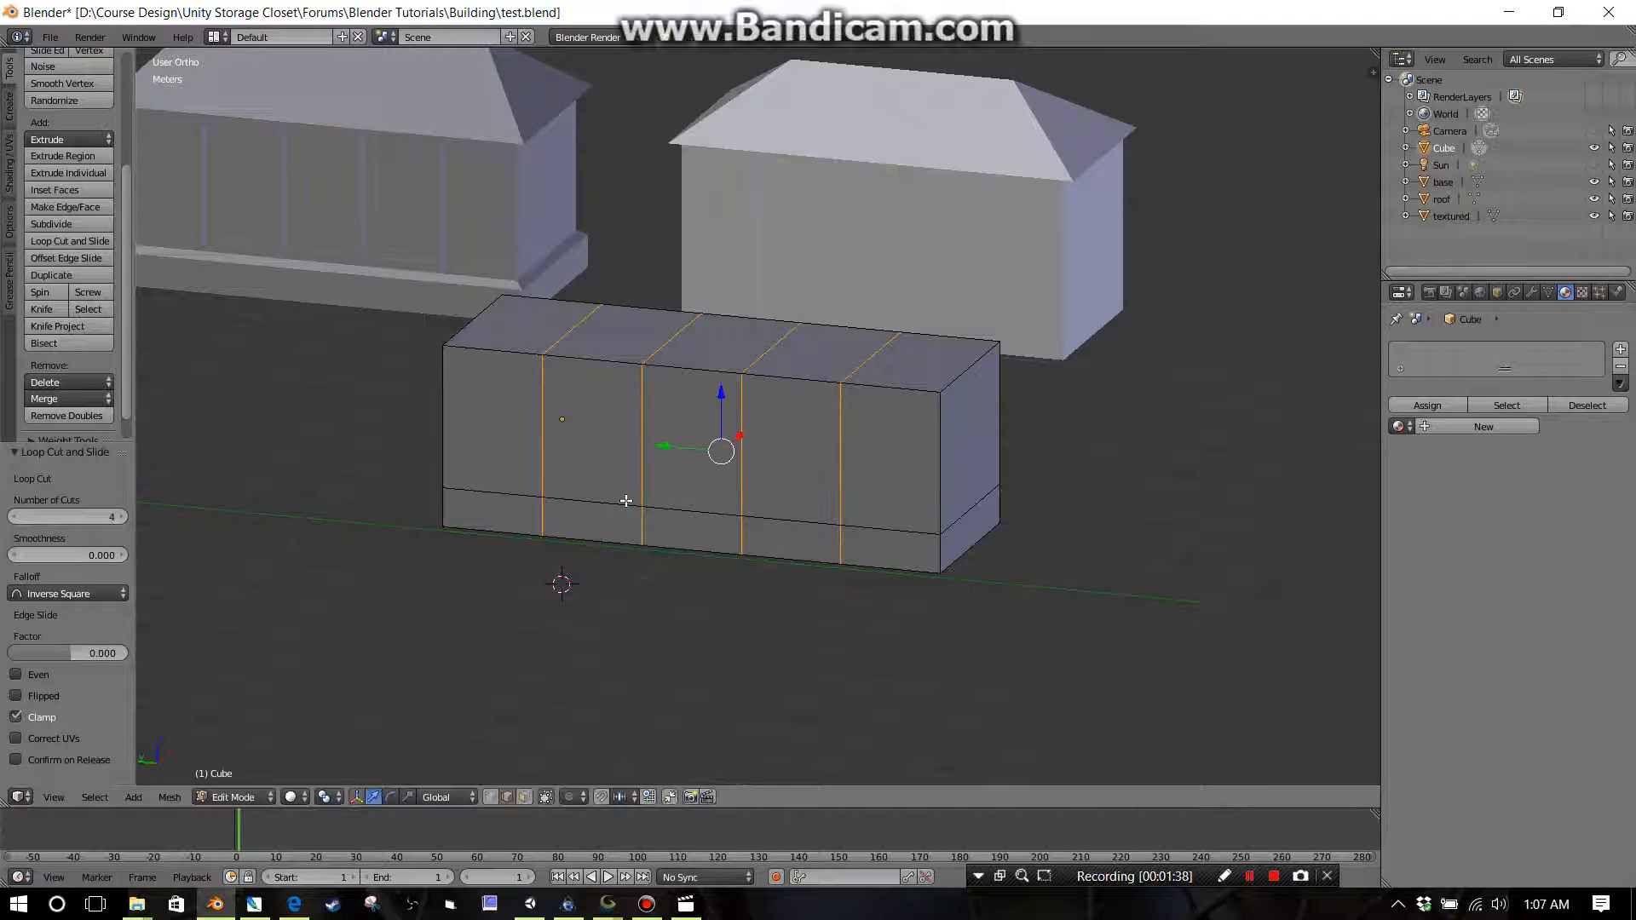
# Step: Add one centred loop cut running lengthwise through the box's top and end faces
pyautogui.moveTo(788, 560); pyautogui.dragTo(690, 573, button='middle')
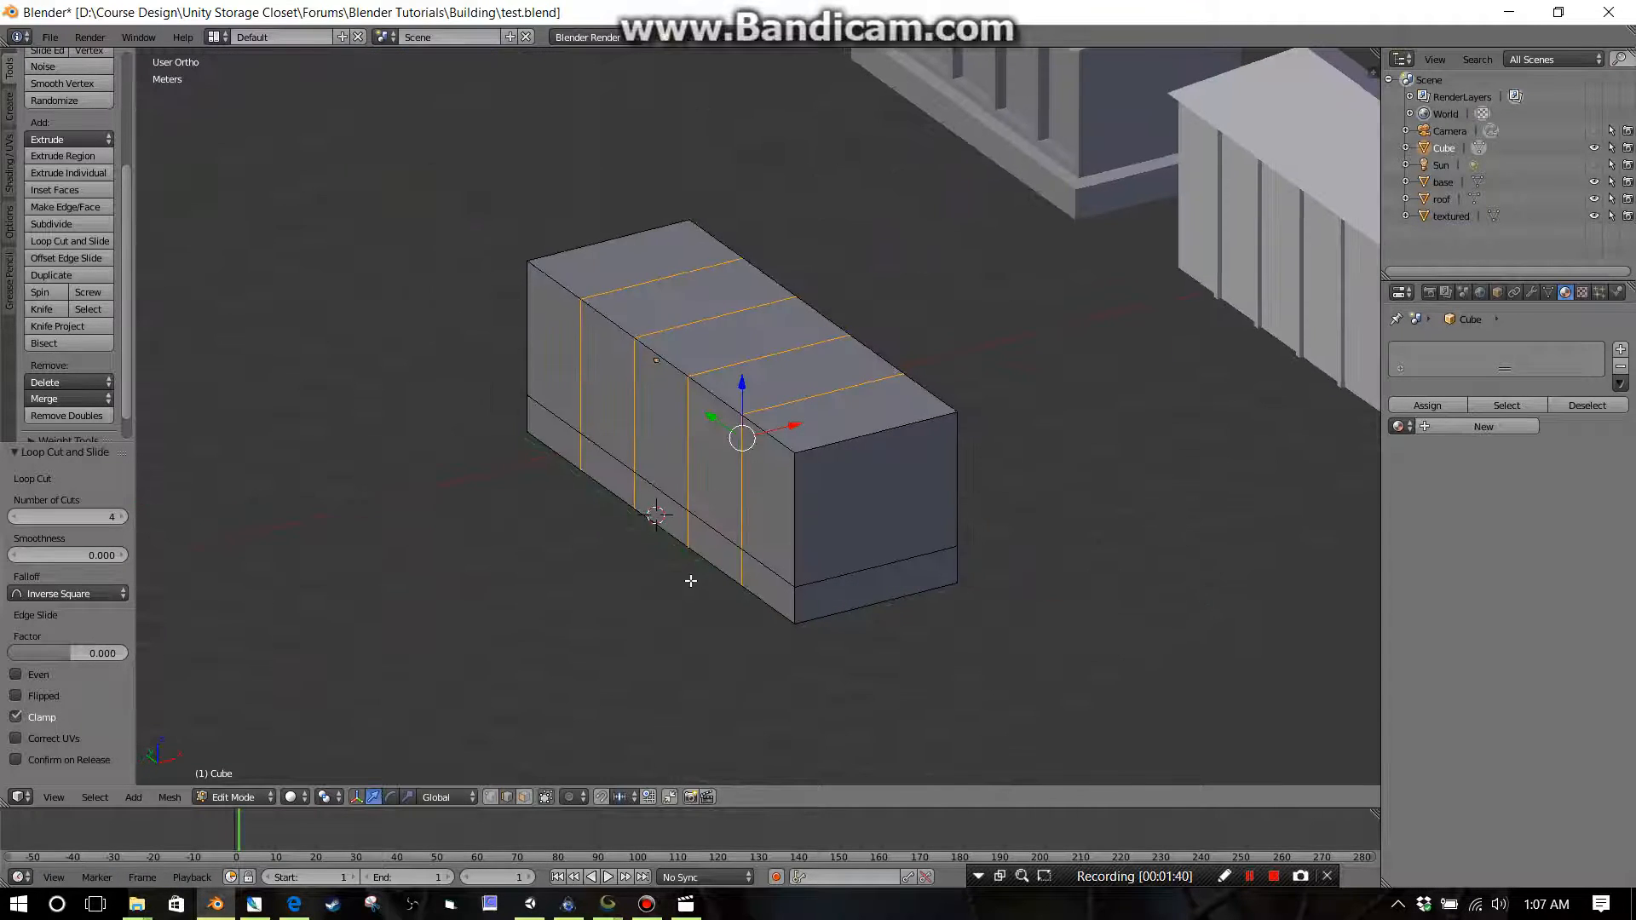
pyautogui.hotkey('ctrl', 'r')
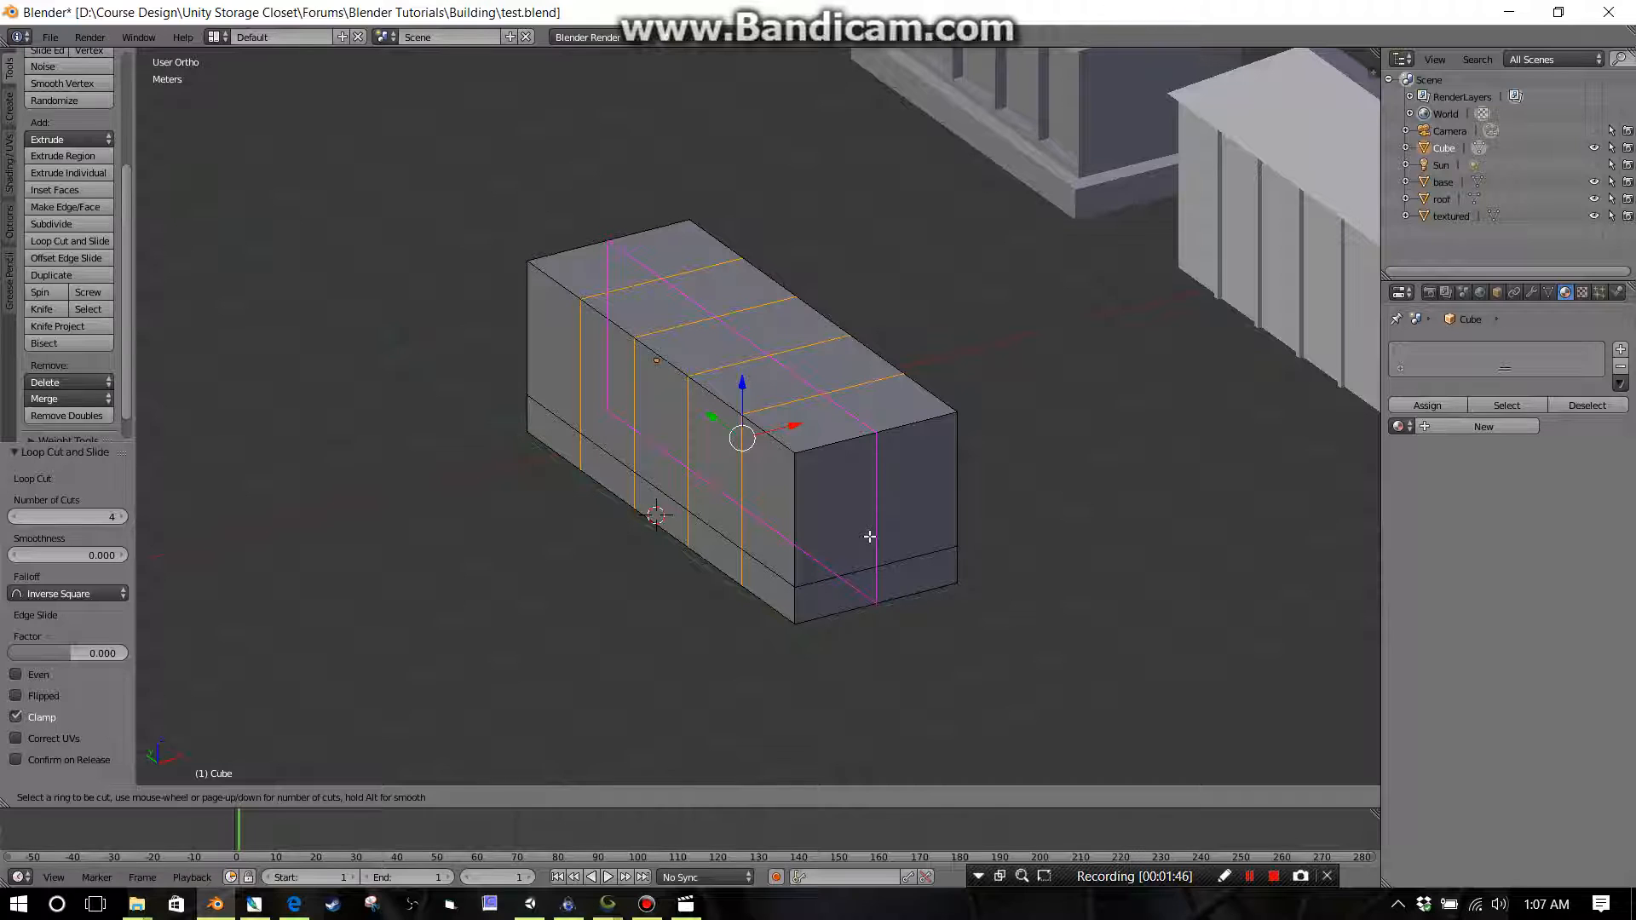
pyautogui.click(869, 536)
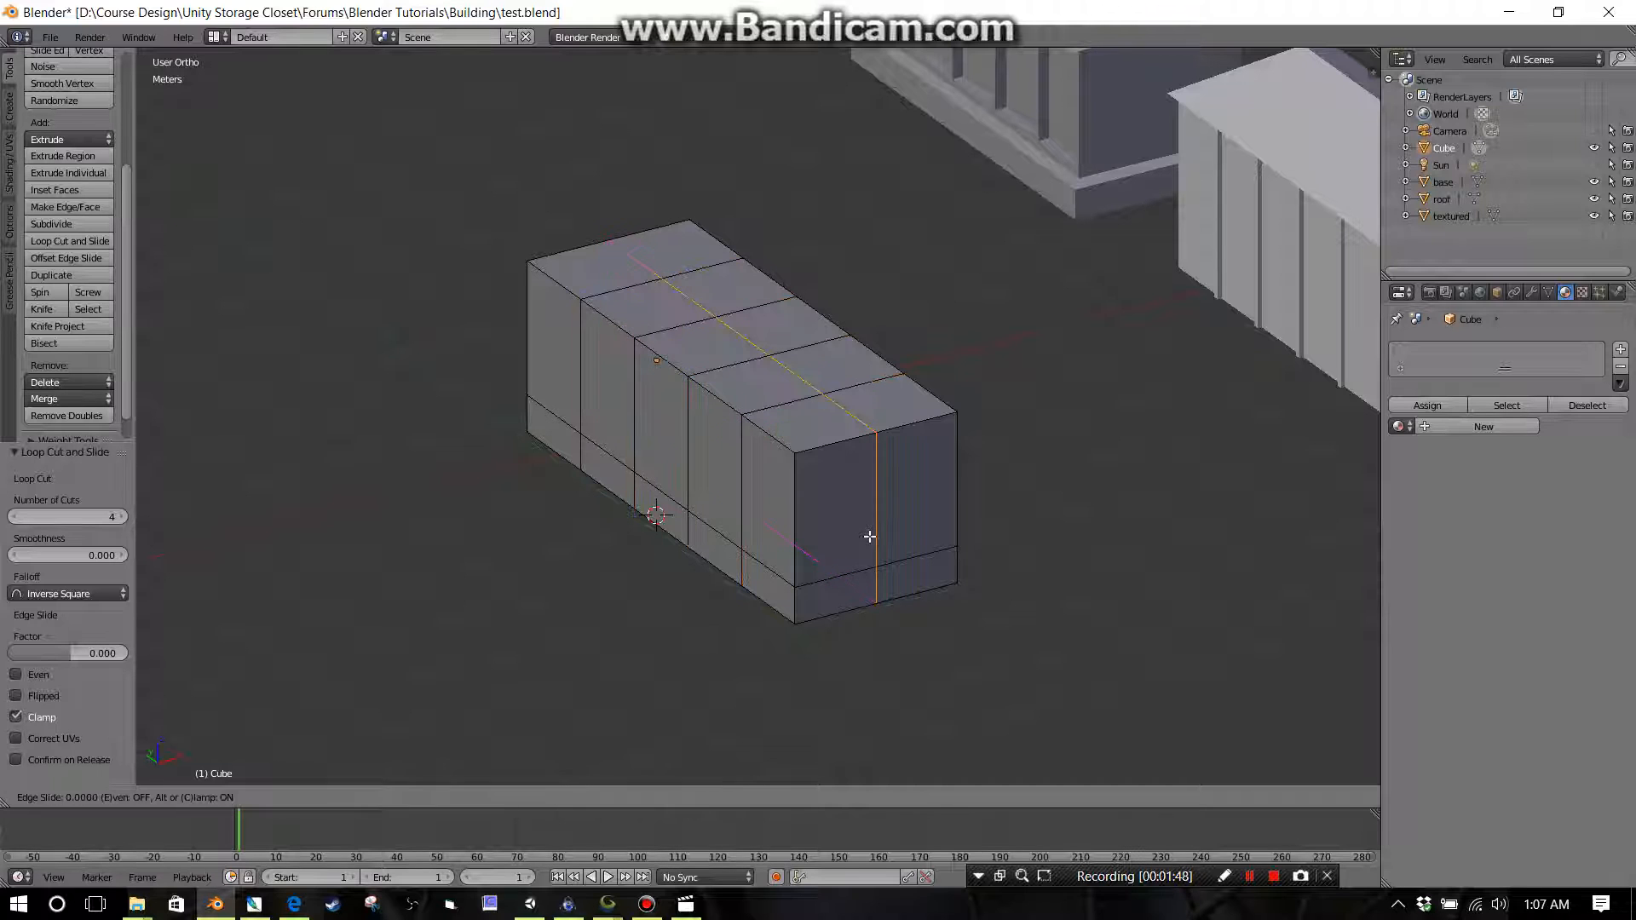
pyautogui.click(869, 536)
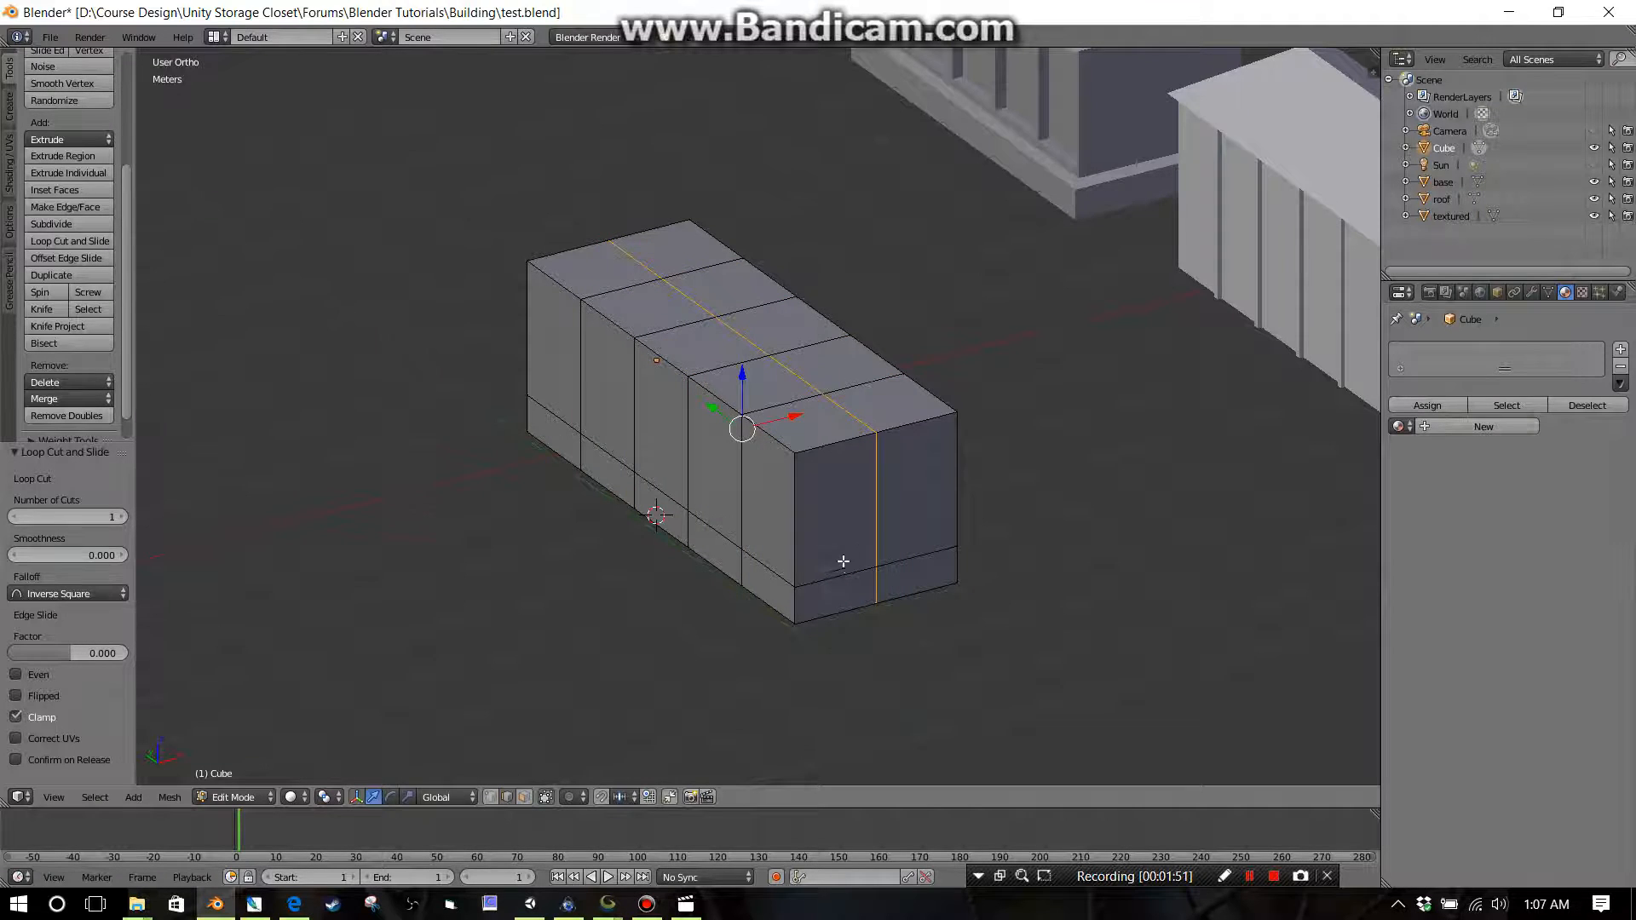
# Step: In face select mode, select all ten faces on the underside of the box and delete them
pyautogui.moveTo(843, 562); pyautogui.dragTo(869, 475, button='middle')
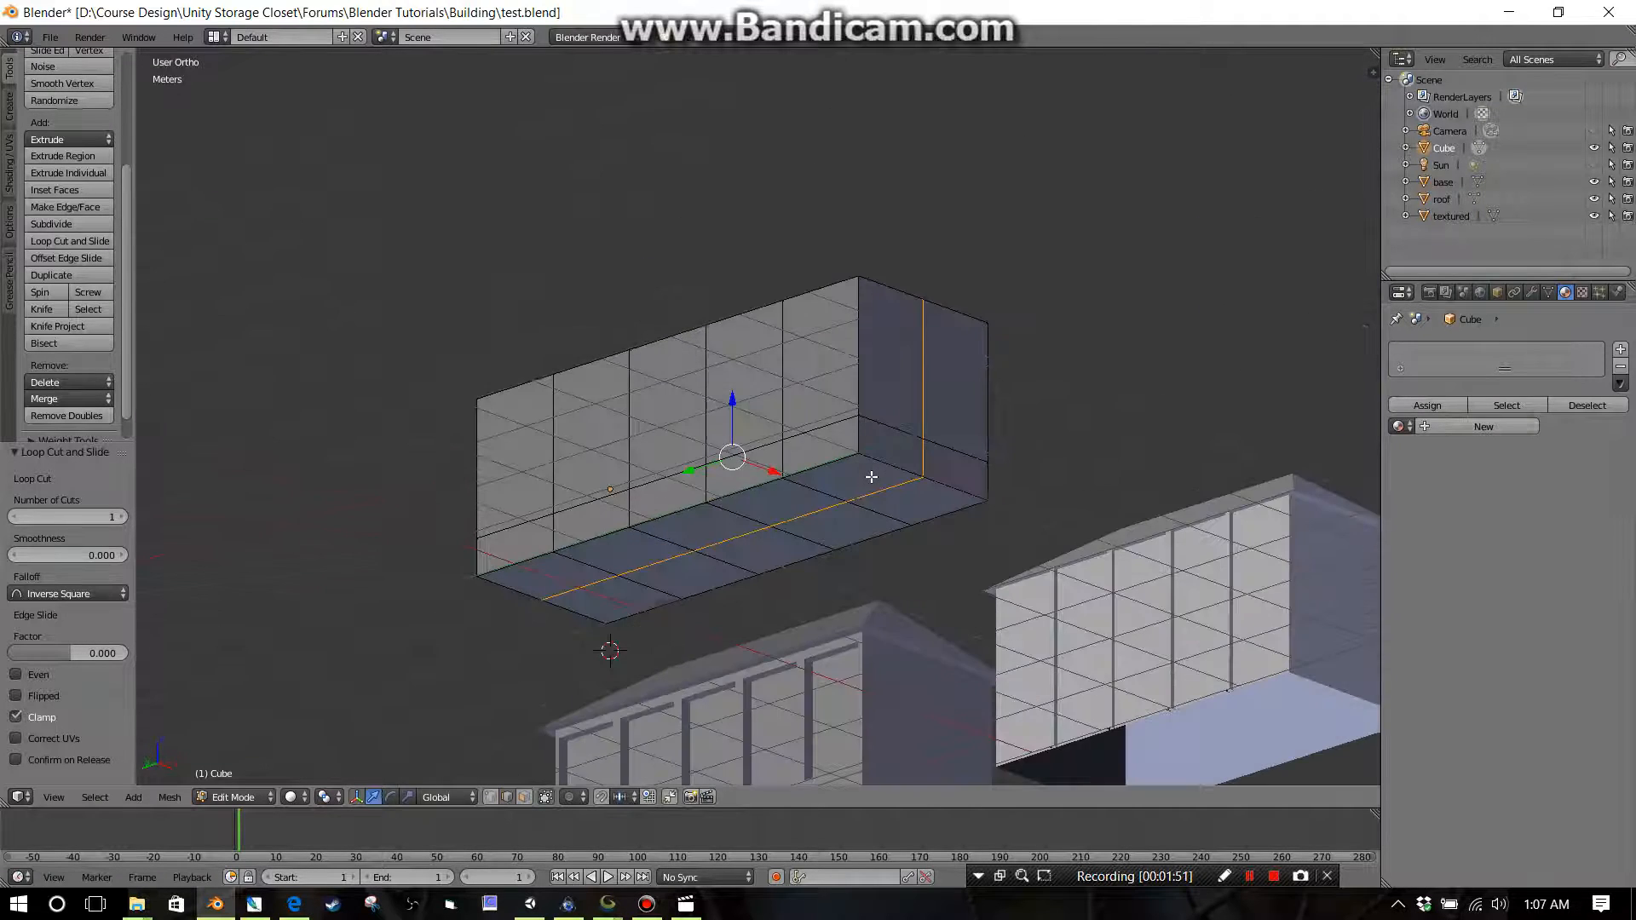
pyautogui.click(524, 797)
pyautogui.rightClick(545, 573)
pyautogui.keyDown('shift'); pyautogui.rightClick(639, 551); pyautogui.keyUp('shift')
pyautogui.keyDown('shift'); pyautogui.rightClick(703, 524); pyautogui.keyUp('shift')
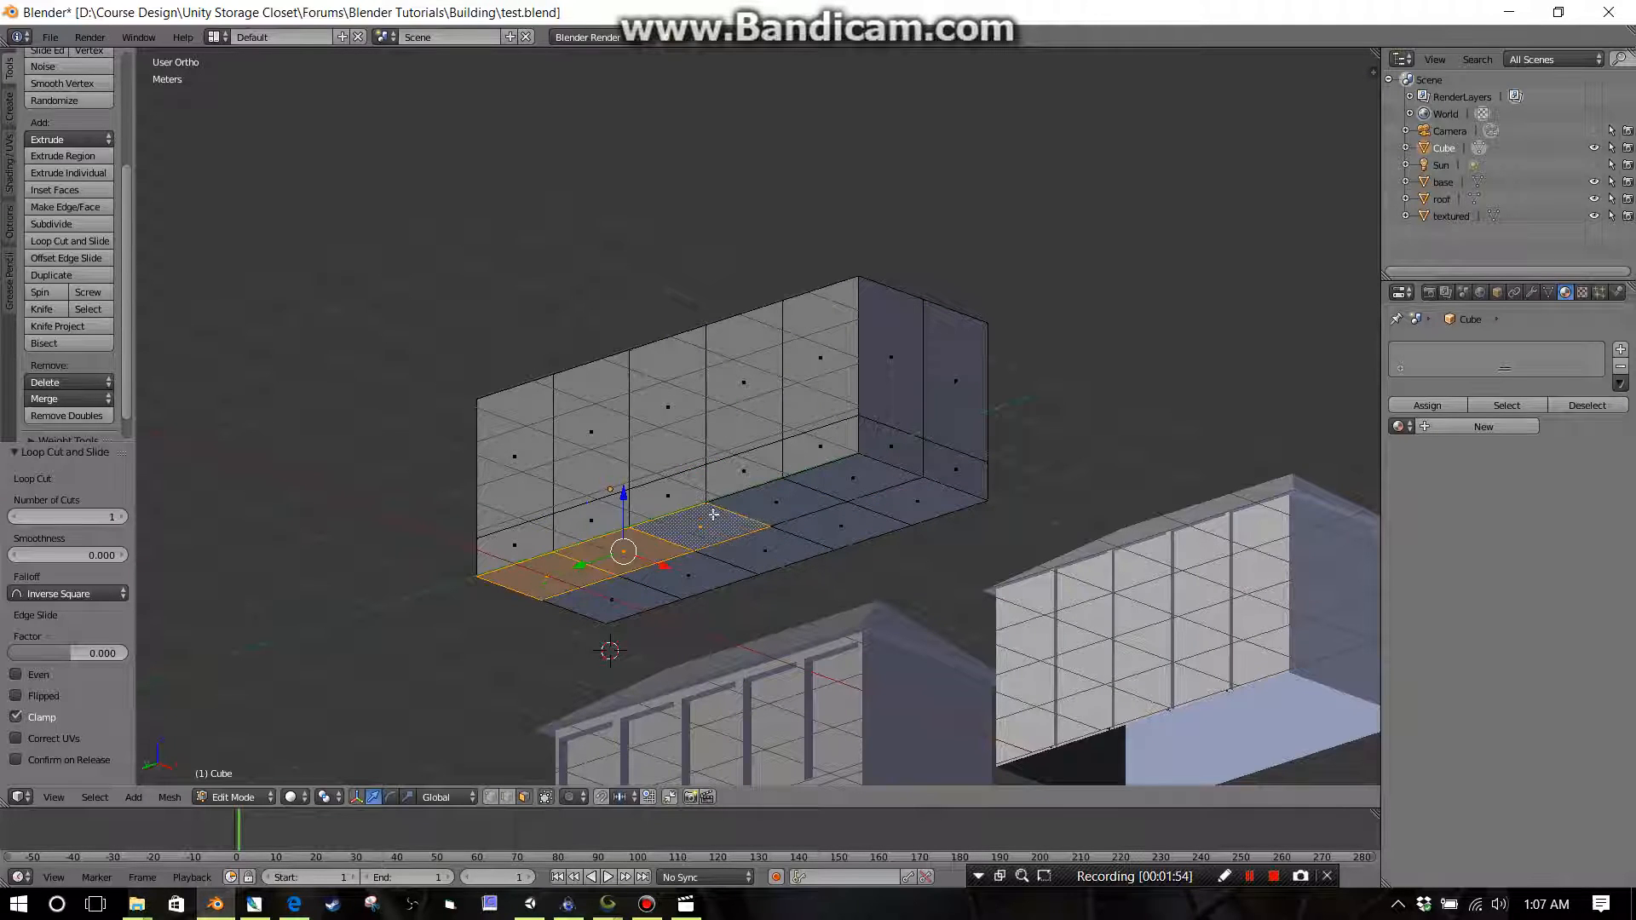
pyautogui.keyDown('shift'); pyautogui.rightClick(780, 498); pyautogui.keyUp('shift')
pyautogui.keyDown('shift'); pyautogui.rightClick(843, 489); pyautogui.keyUp('shift')
pyautogui.keyDown('shift'); pyautogui.rightClick(892, 499); pyautogui.keyUp('shift')
pyautogui.keyDown('shift'); pyautogui.rightClick(837, 521); pyautogui.keyUp('shift')
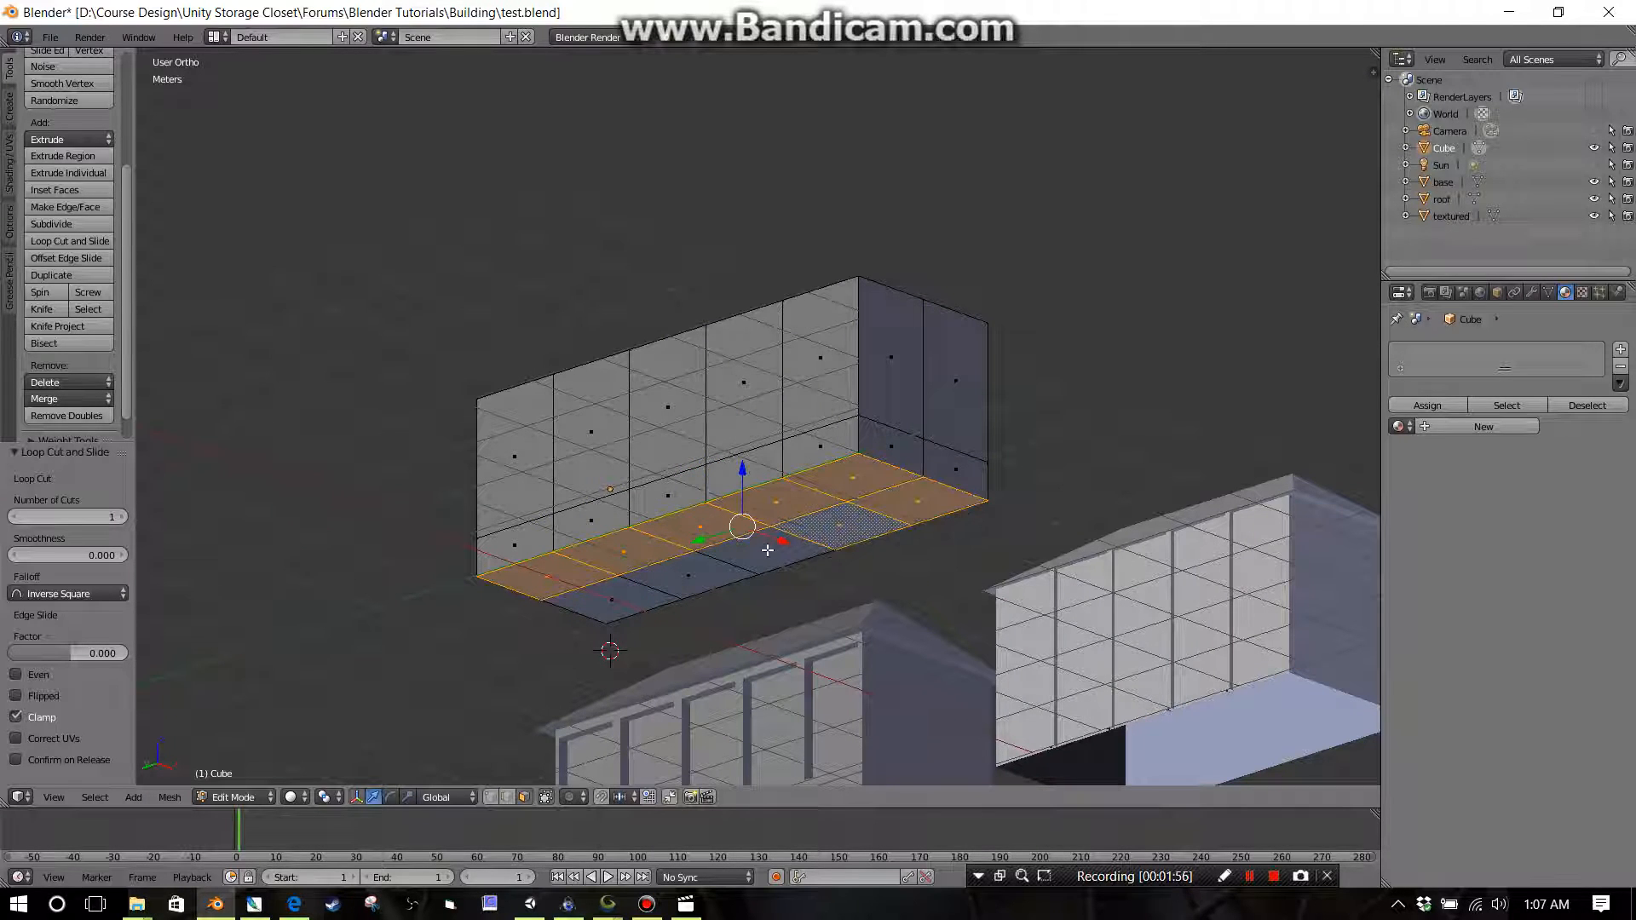
pyautogui.keyDown('shift'); pyautogui.rightClick(767, 549); pyautogui.keyUp('shift')
pyautogui.keyDown('shift'); pyautogui.rightClick(691, 575); pyautogui.keyUp('shift')
pyautogui.keyDown('shift'); pyautogui.rightClick(629, 597); pyautogui.keyUp('shift')
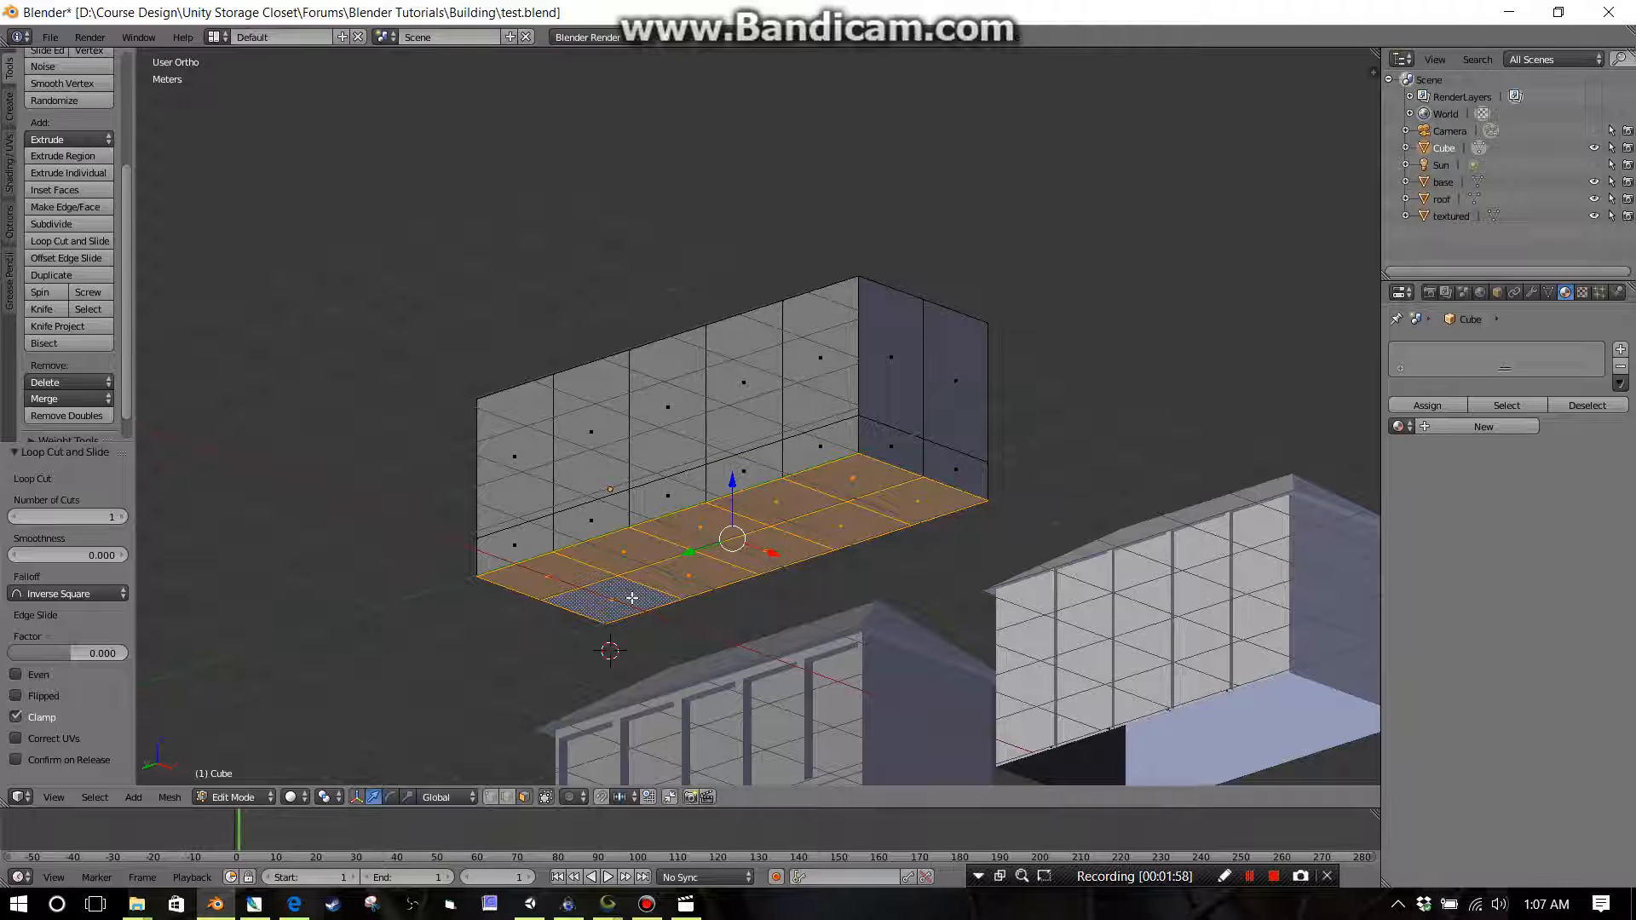
pyautogui.press('x')
pyautogui.click(631, 596)
# Step: Select all ten faces on the top of the box and delete them
pyautogui.moveTo(632, 596); pyautogui.dragTo(882, 438, button='middle')
pyautogui.rightClick(925, 384)
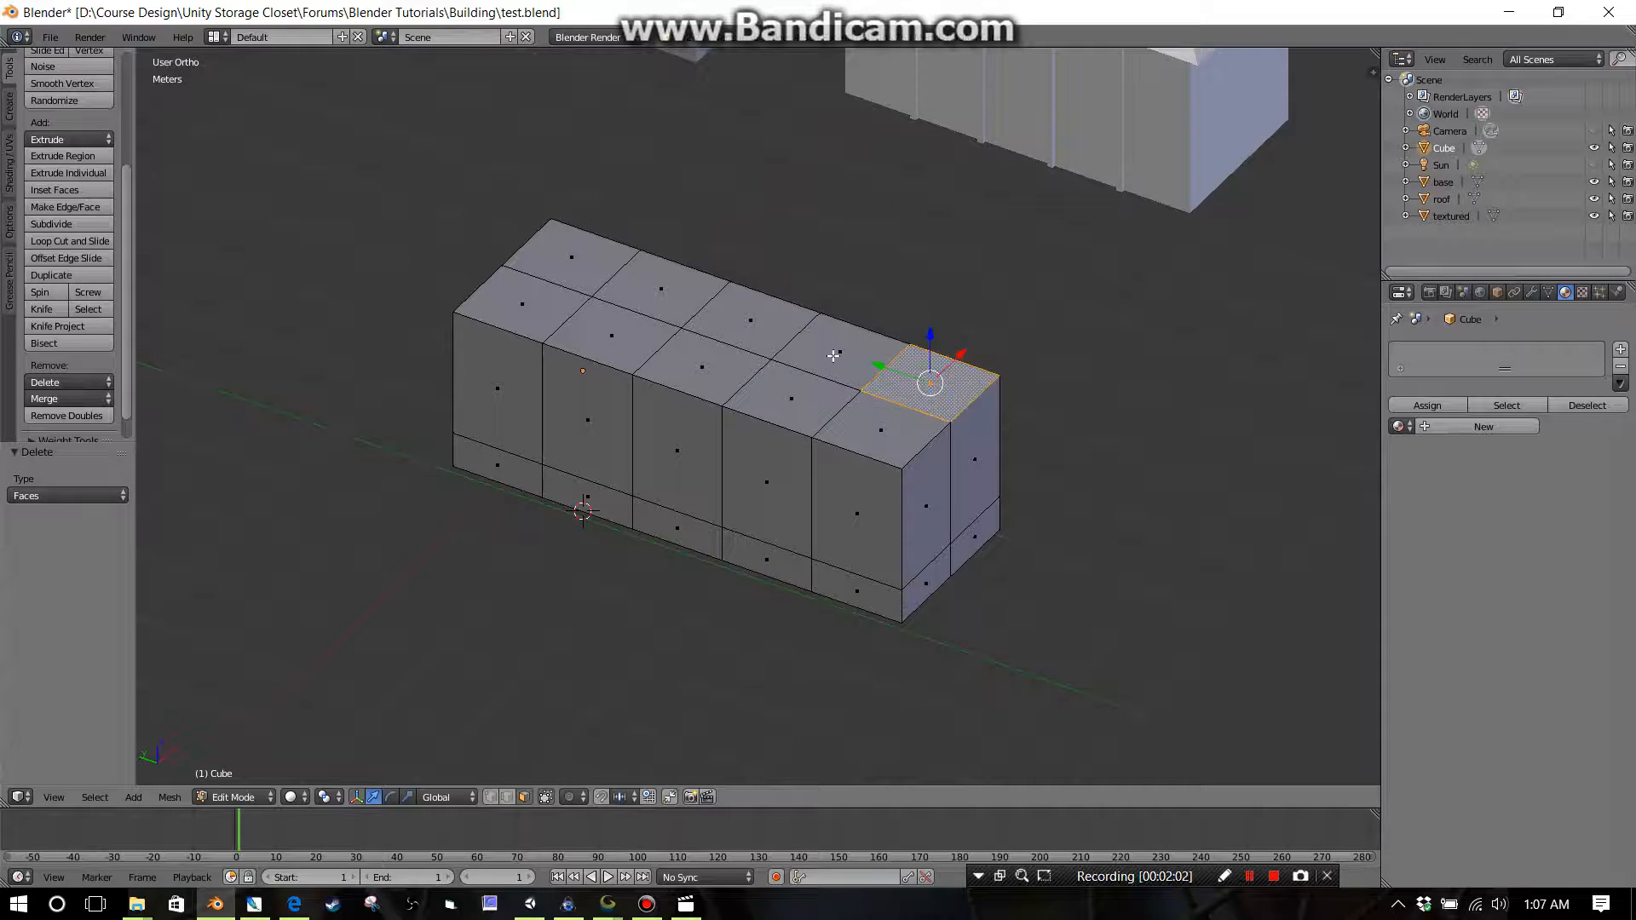
pyautogui.keyDown('shift'); pyautogui.rightClick(838, 352); pyautogui.keyUp('shift')
pyautogui.keyDown('shift'); pyautogui.rightClick(750, 320); pyautogui.keyUp('shift')
pyautogui.keyDown('shift'); pyautogui.rightClick(660, 289); pyautogui.keyUp('shift')
pyautogui.keyDown('shift'); pyautogui.rightClick(571, 257); pyautogui.keyUp('shift')
pyautogui.keyDown('shift'); pyautogui.rightClick(541, 303); pyautogui.keyUp('shift')
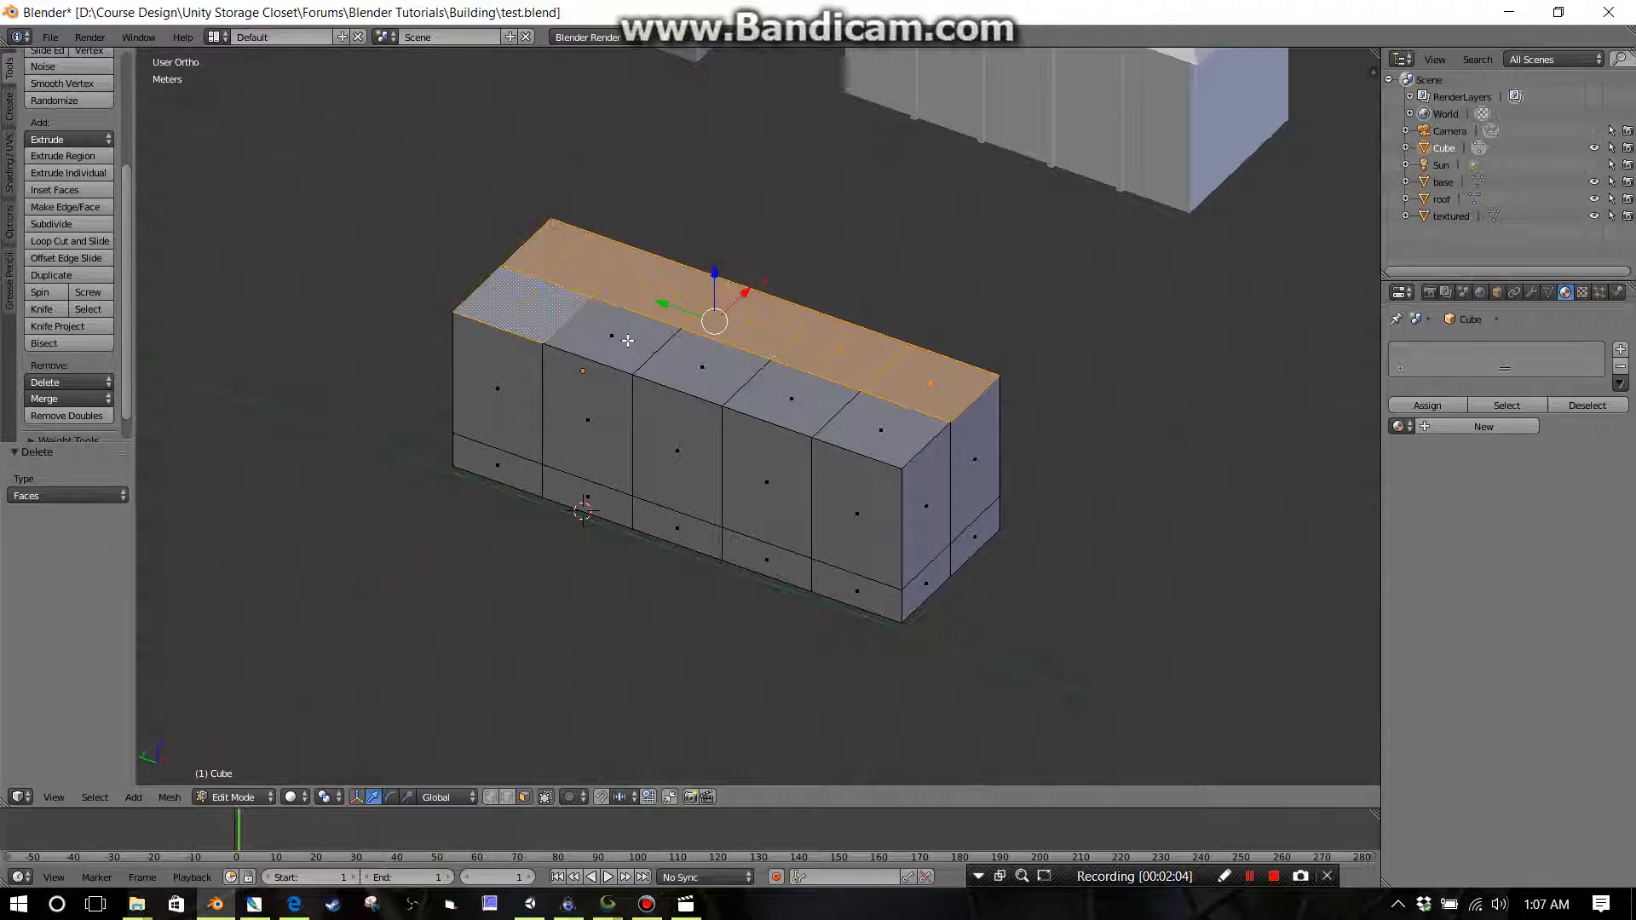
pyautogui.keyDown('shift'); pyautogui.rightClick(613, 337); pyautogui.keyUp('shift')
pyautogui.keyDown('shift'); pyautogui.rightClick(702, 367); pyautogui.keyUp('shift')
pyautogui.keyDown('shift'); pyautogui.rightClick(792, 399); pyautogui.keyUp('shift')
pyautogui.keyDown('shift'); pyautogui.rightClick(888, 423); pyautogui.keyUp('shift')
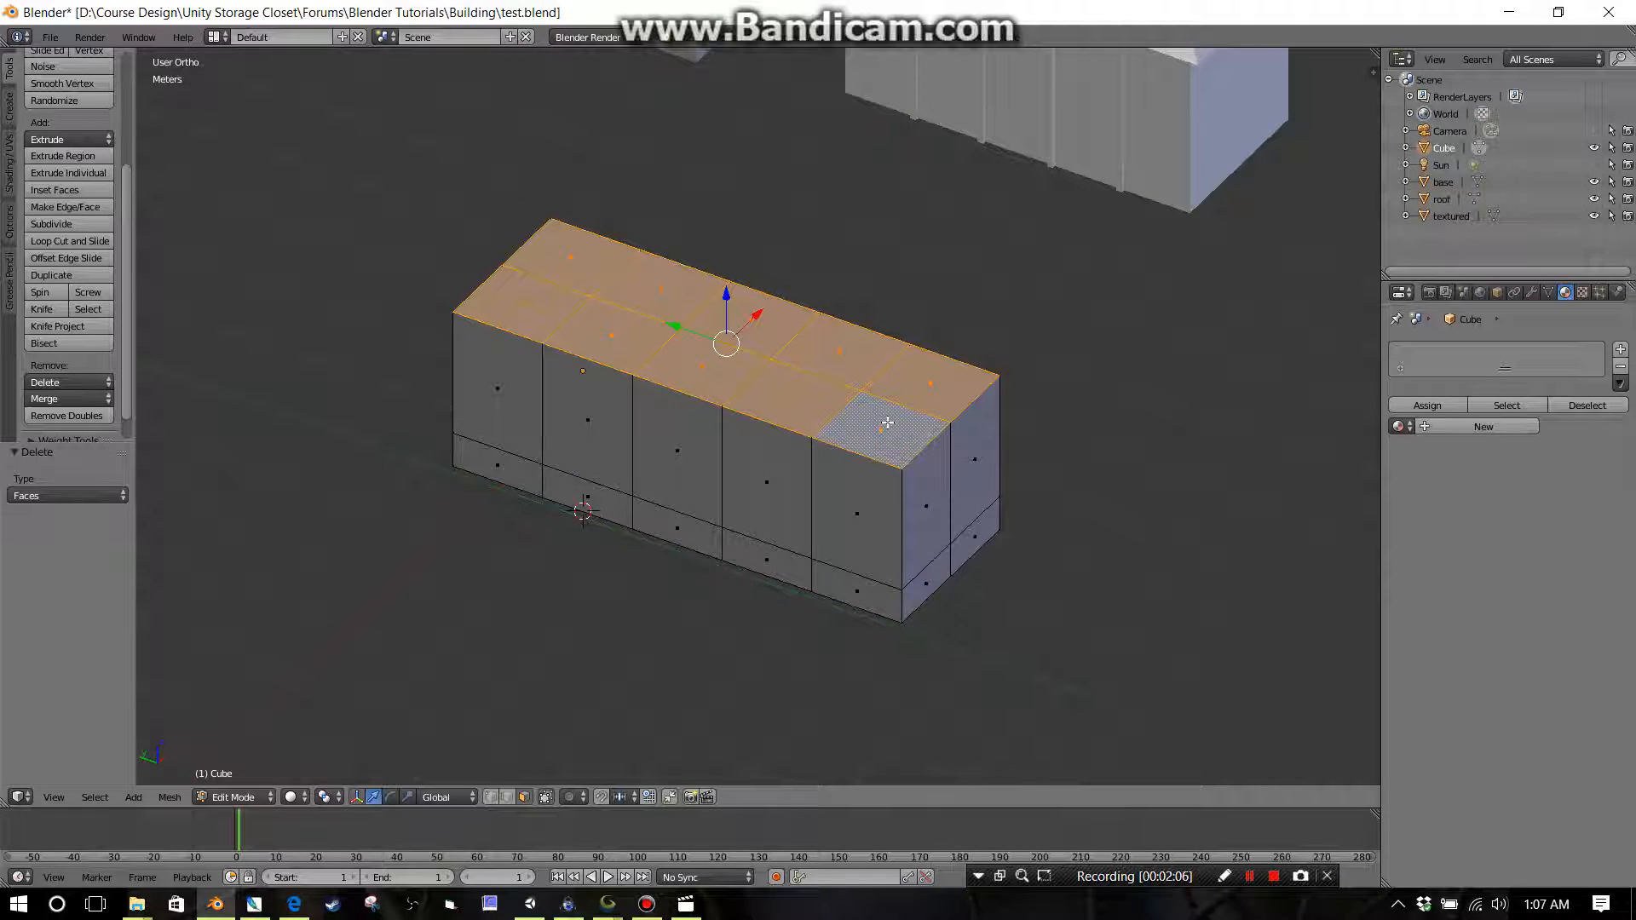
pyautogui.press('x')
pyautogui.click(887, 423)
# Step: Select all fourteen faces of the lower band around the box, extrude them and scale them outward uniformly by about 1.041
pyautogui.moveTo(888, 423); pyautogui.dragTo(524, 380, button='middle')
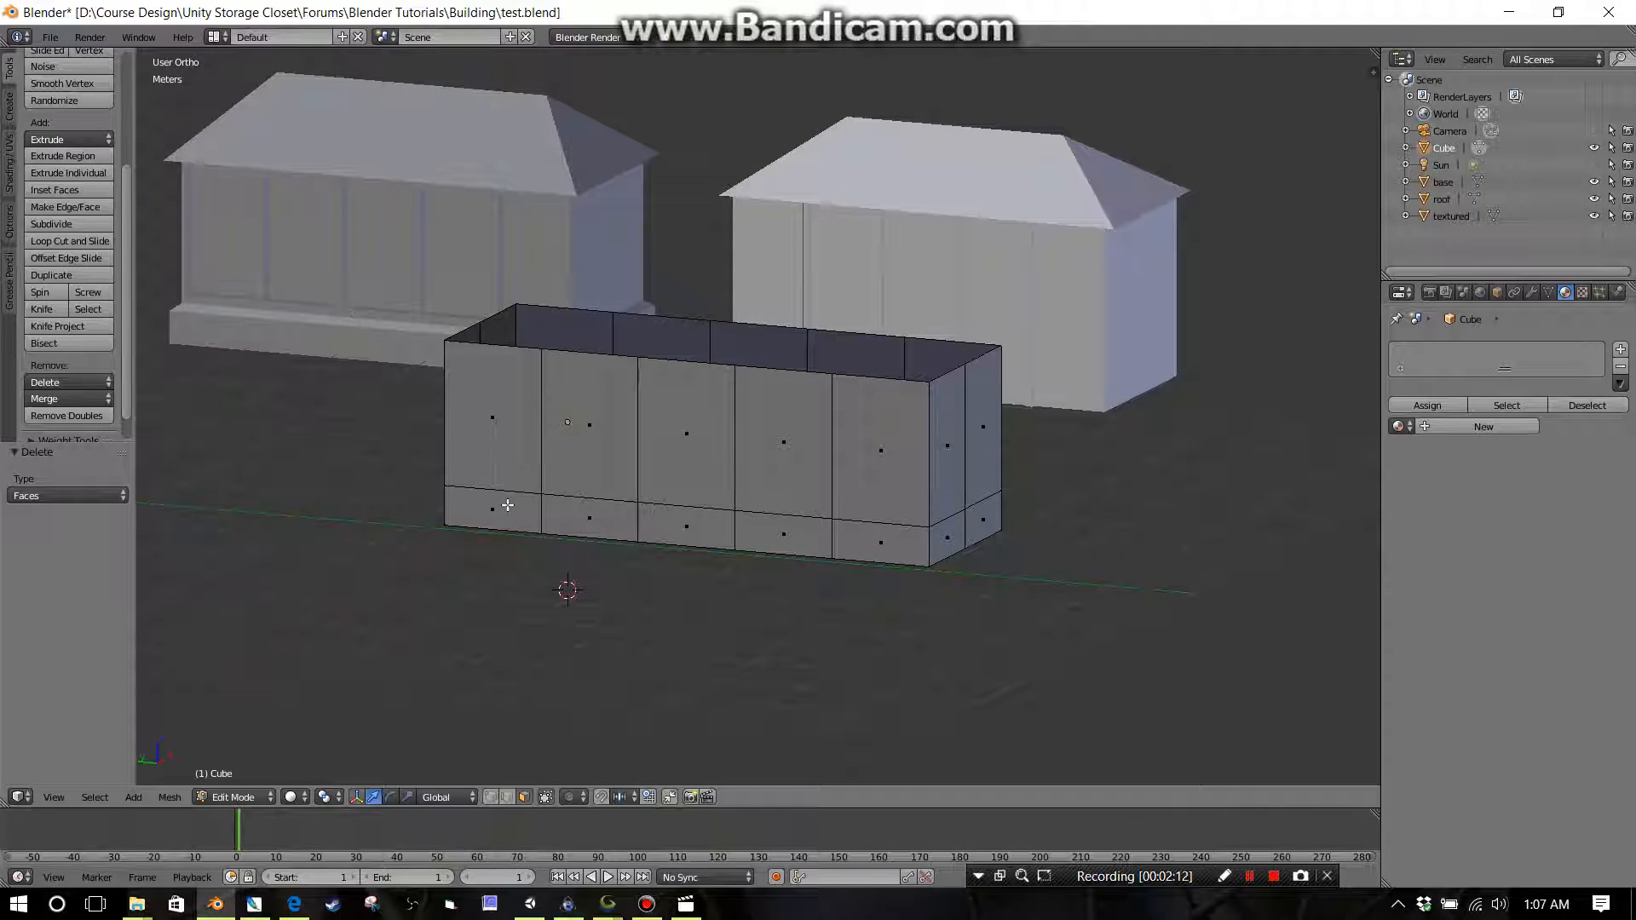
pyautogui.rightClick(508, 506)
pyautogui.keyDown('shift'); pyautogui.rightClick(589, 516); pyautogui.keyUp('shift')
pyautogui.keyDown('shift'); pyautogui.rightClick(686, 525); pyautogui.keyUp('shift')
pyautogui.keyDown('shift'); pyautogui.rightClick(784, 534); pyautogui.keyUp('shift')
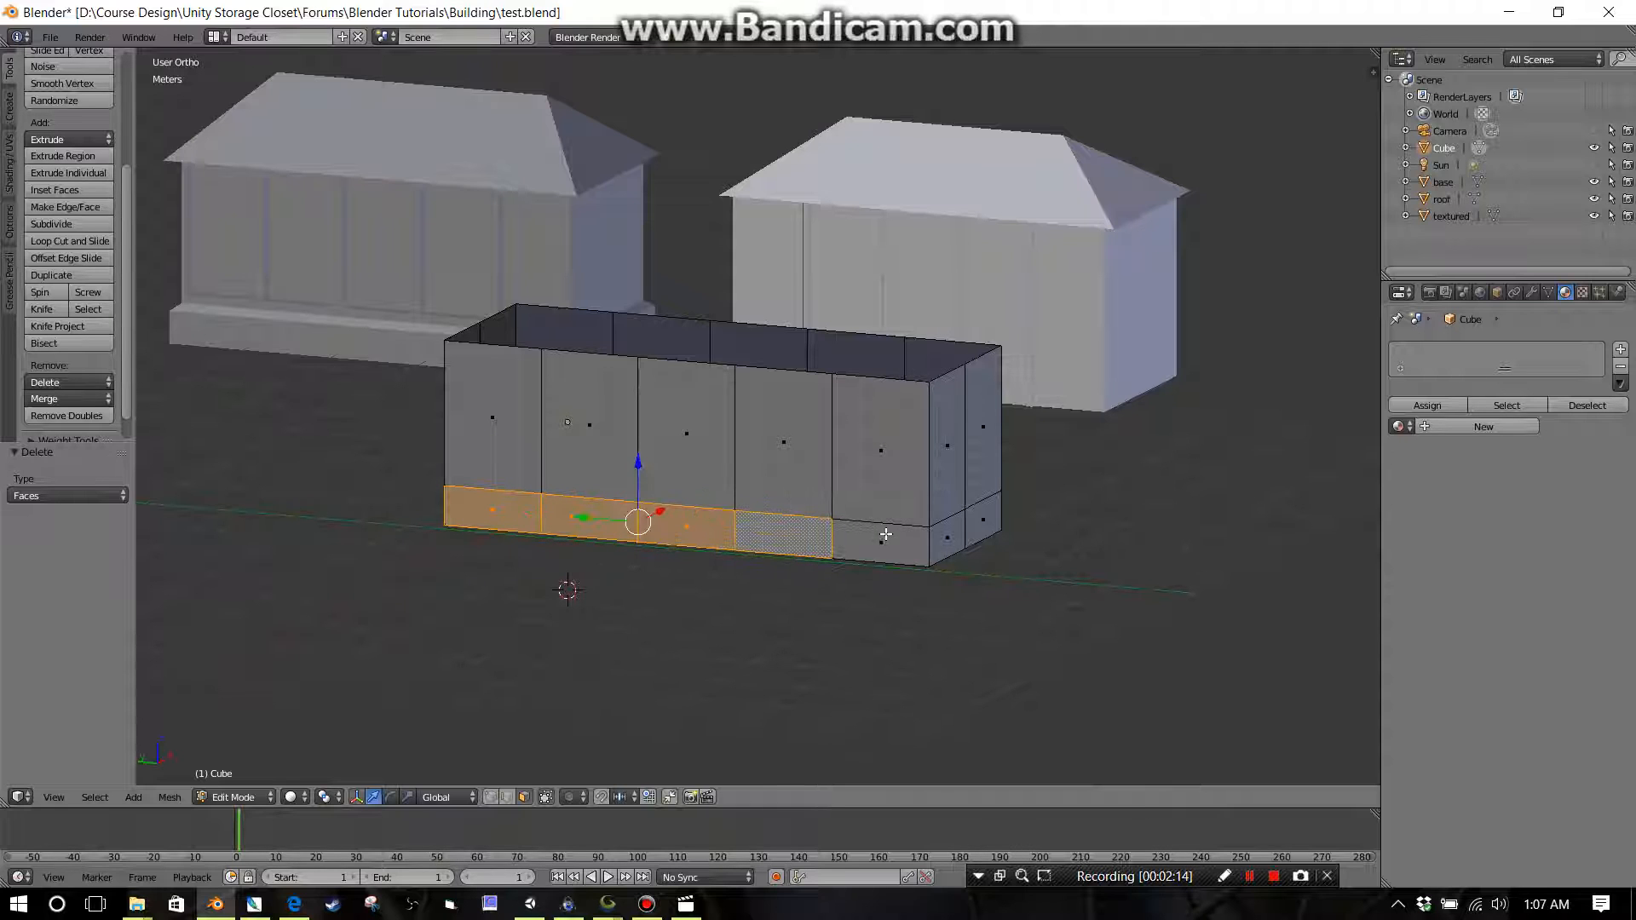
pyautogui.keyDown('shift'); pyautogui.rightClick(881, 539); pyautogui.keyUp('shift')
pyautogui.keyDown('shift'); pyautogui.rightClick(948, 535); pyautogui.keyUp('shift')
pyautogui.keyDown('shift'); pyautogui.rightClick(984, 519); pyautogui.keyUp('shift')
pyautogui.moveTo(983, 519); pyautogui.dragTo(683, 573, button='middle')
pyautogui.keyDown('shift'); pyautogui.rightClick(713, 562); pyautogui.keyUp('shift')
pyautogui.keyDown('shift'); pyautogui.rightClick(779, 545); pyautogui.keyUp('shift')
pyautogui.keyDown('shift'); pyautogui.rightClick(886, 515); pyautogui.keyUp('shift')
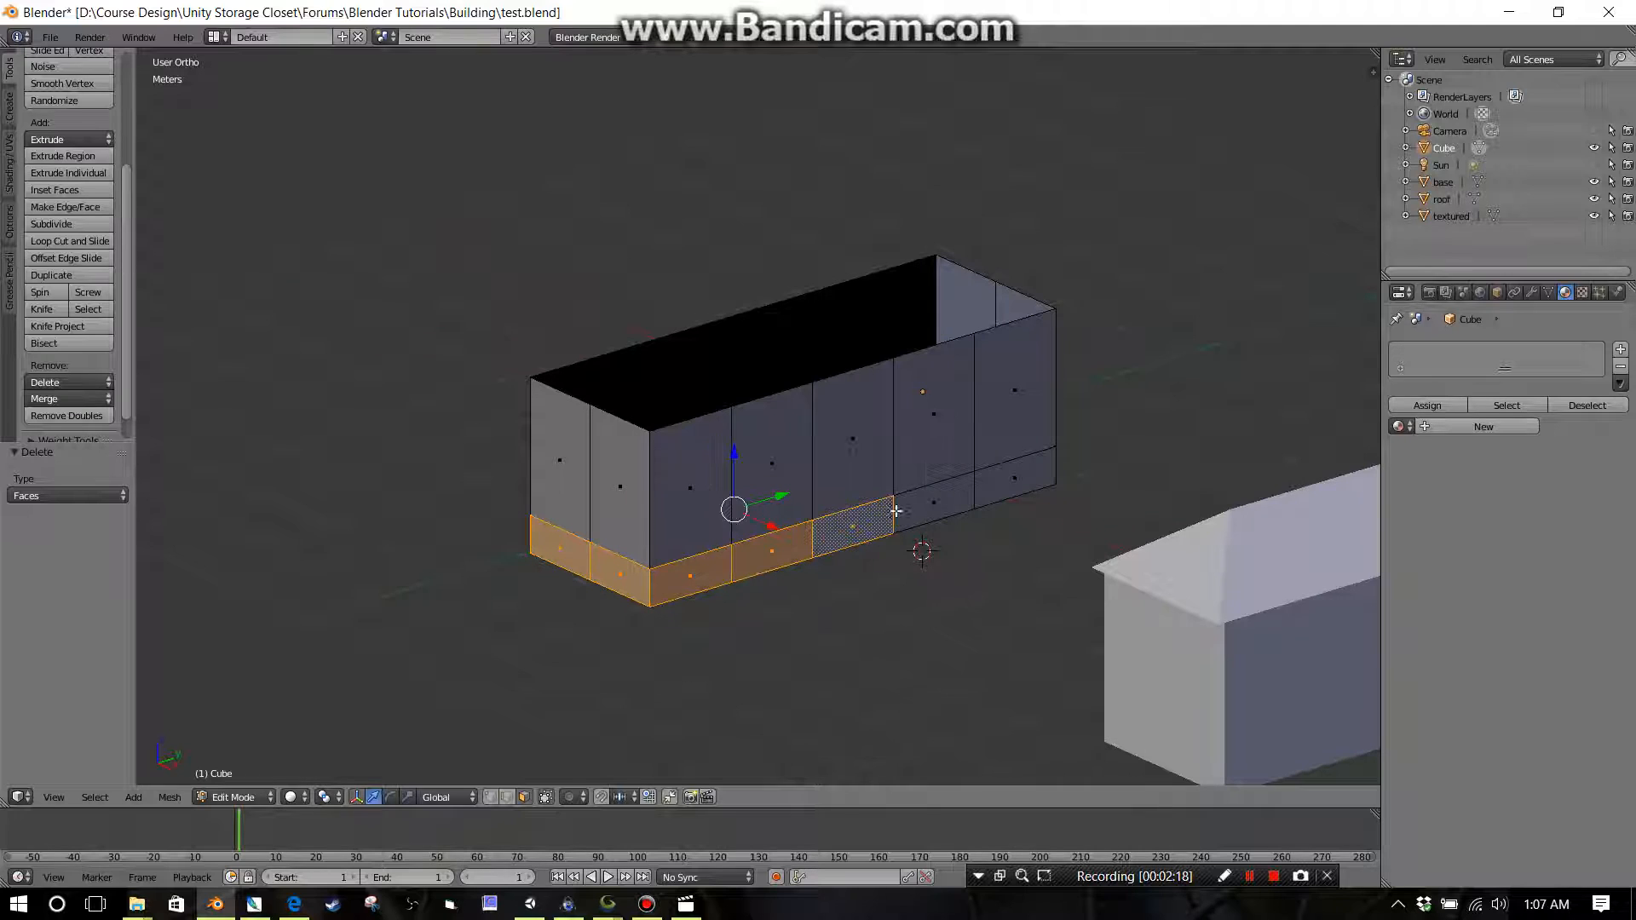
pyautogui.keyDown('shift'); pyautogui.rightClick(928, 504); pyautogui.keyUp('shift')
pyautogui.keyDown('shift'); pyautogui.rightClick(989, 483); pyautogui.keyUp('shift')
pyautogui.moveTo(989, 483); pyautogui.dragTo(759, 488, button='middle')
pyautogui.keyDown('shift'); pyautogui.rightClick(733, 626); pyautogui.keyUp('shift')
pyautogui.keyDown('shift'); pyautogui.rightClick(809, 629); pyautogui.keyUp('shift')
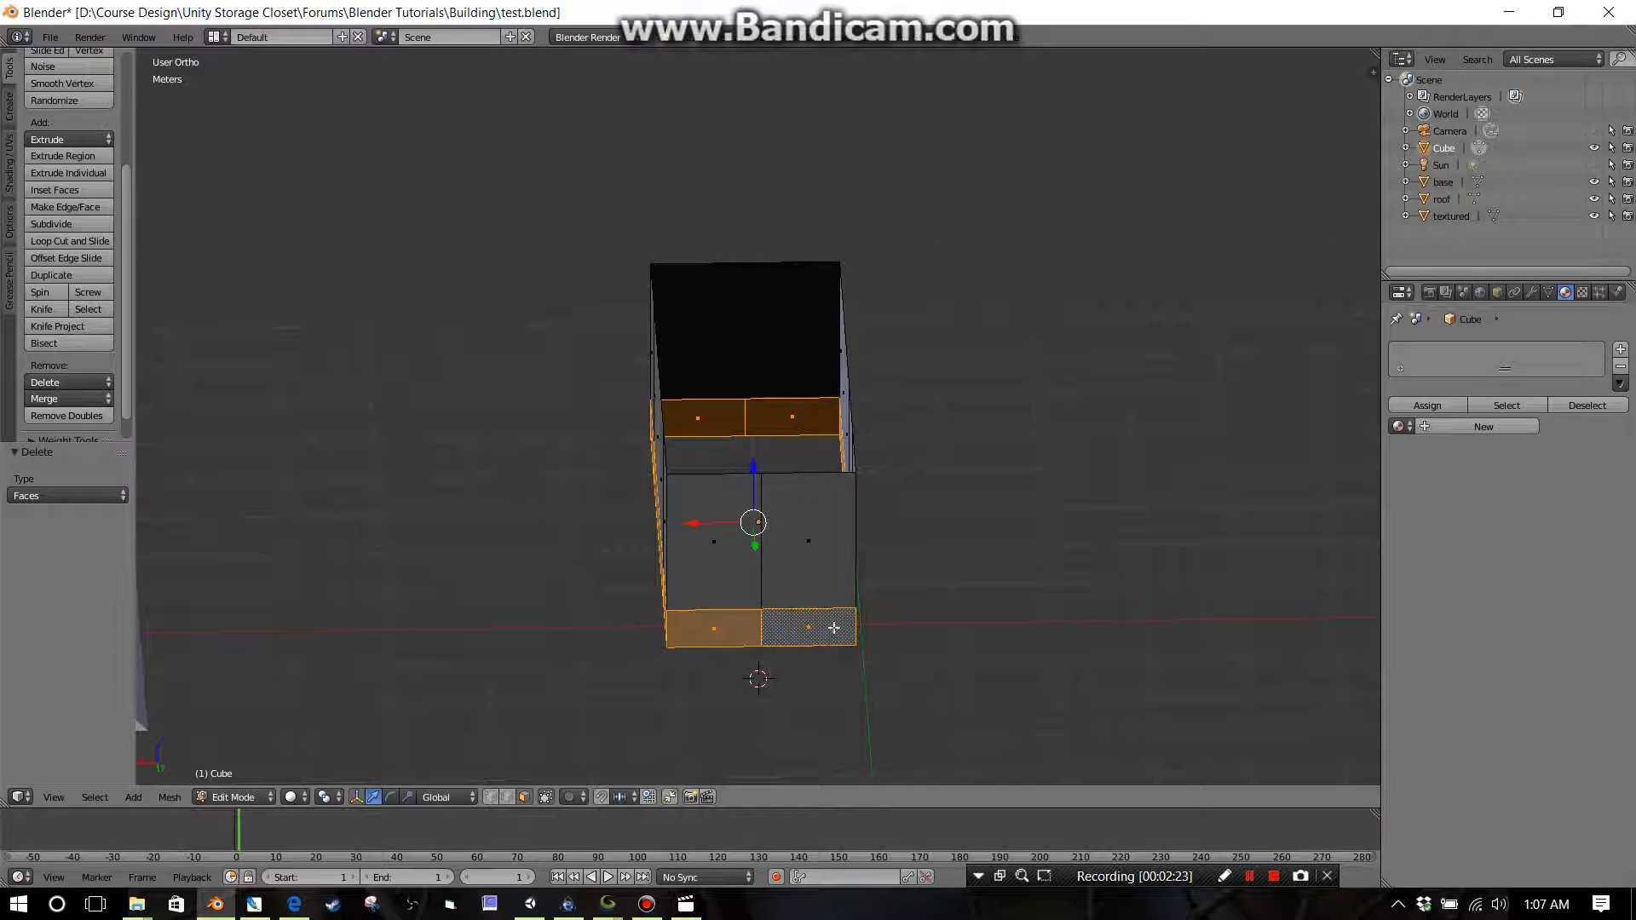
pyautogui.moveTo(916, 623); pyautogui.dragTo(778, 568, button='middle')
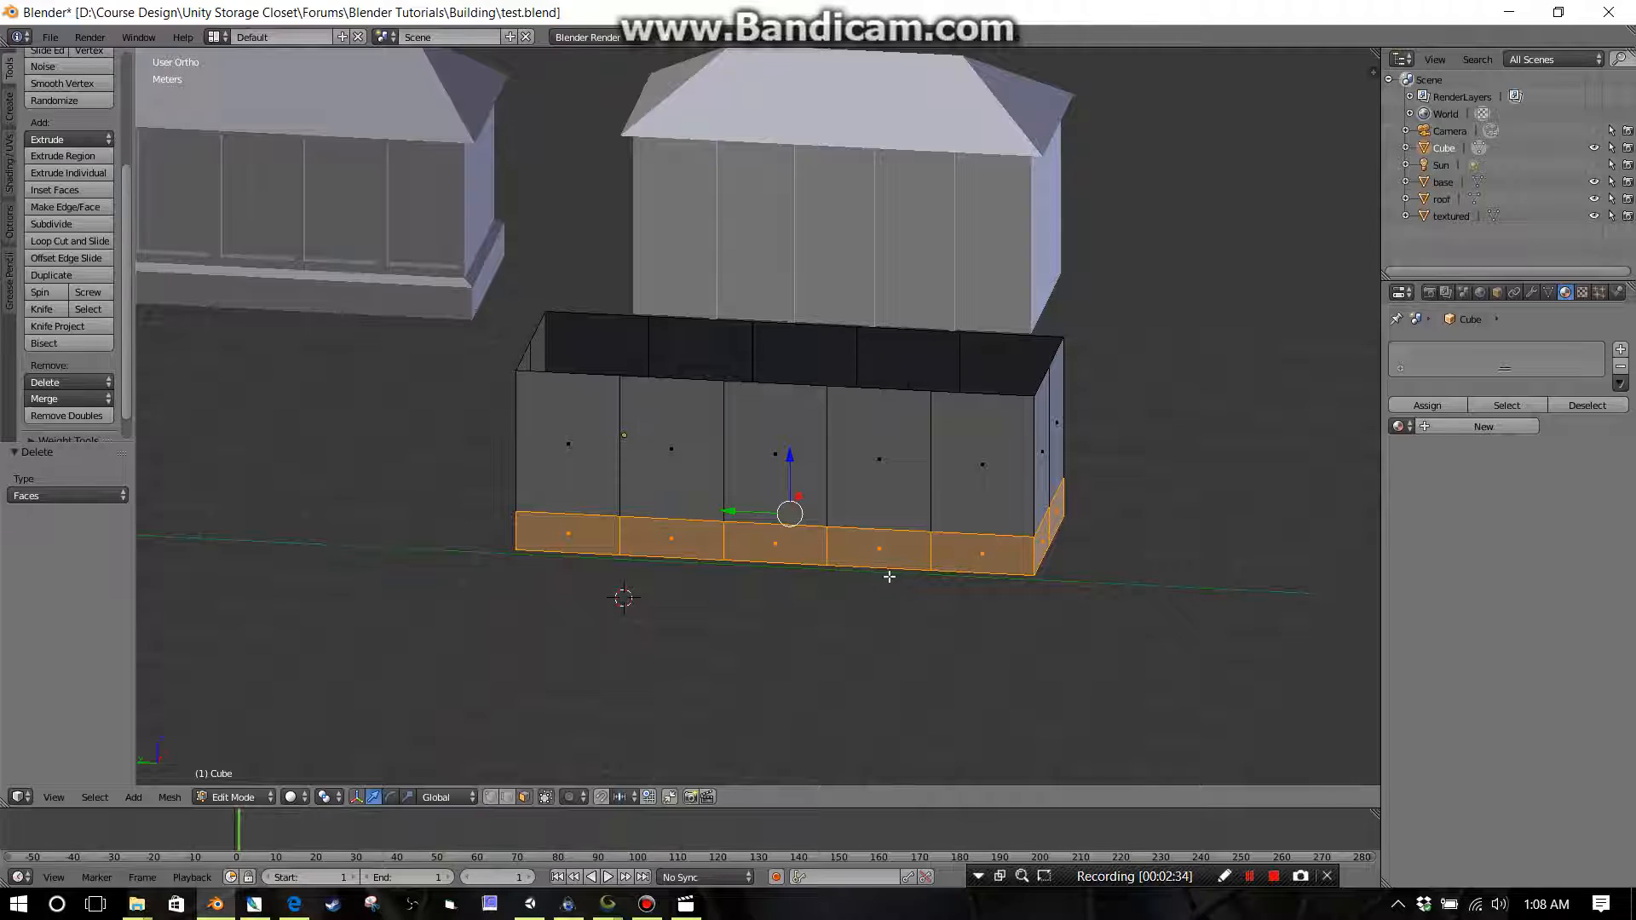
pyautogui.press('e')
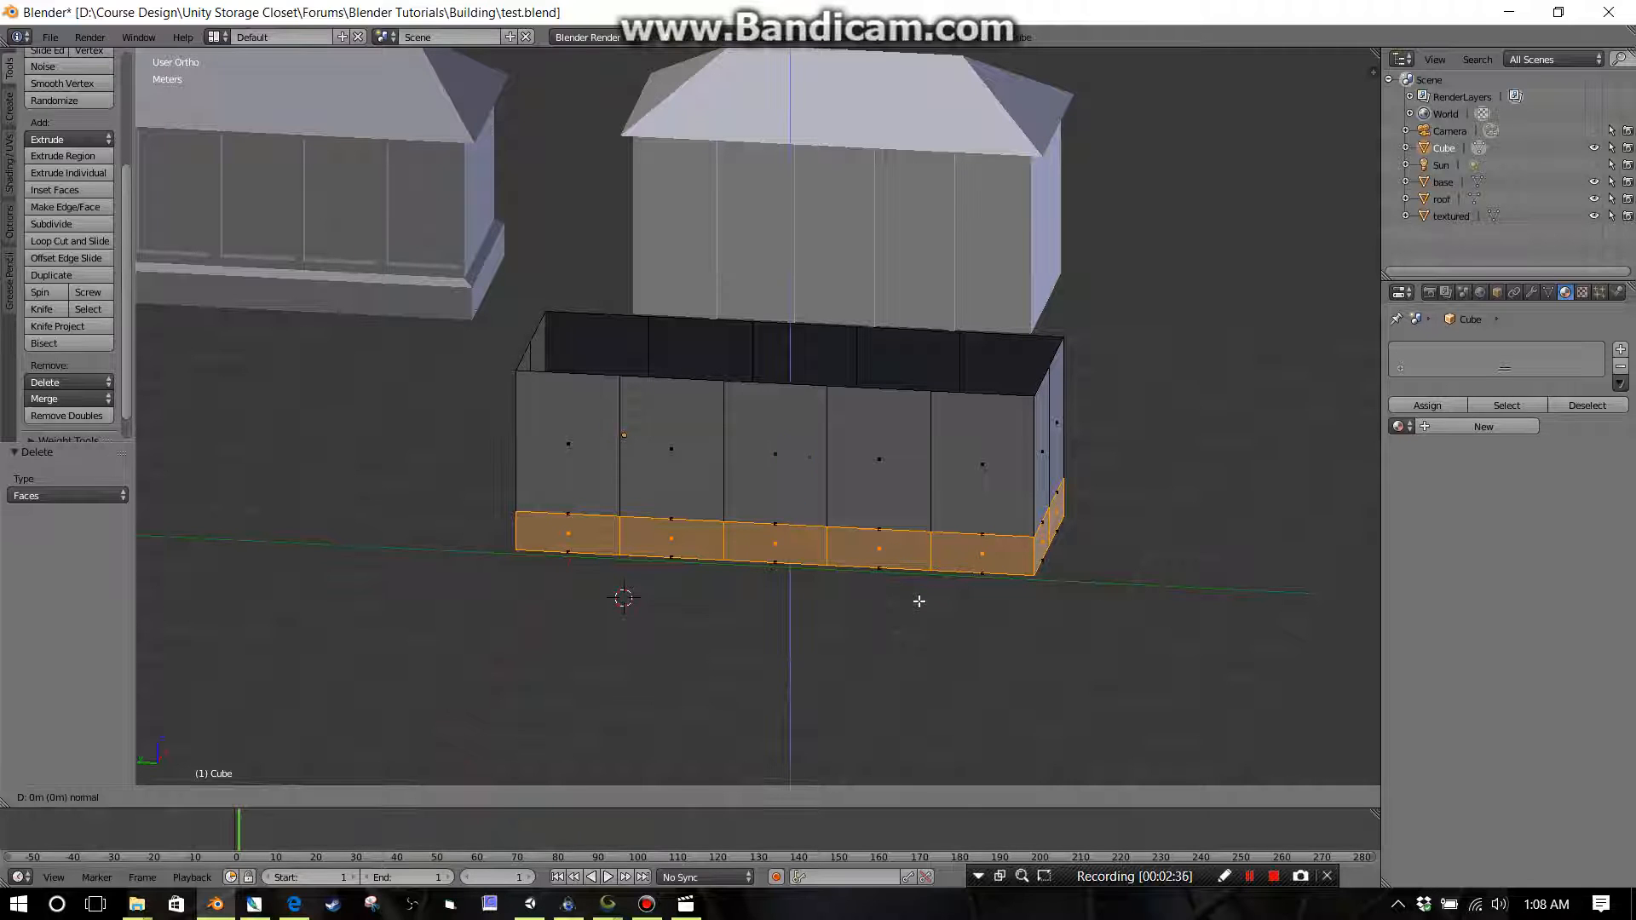
pyautogui.press('s')
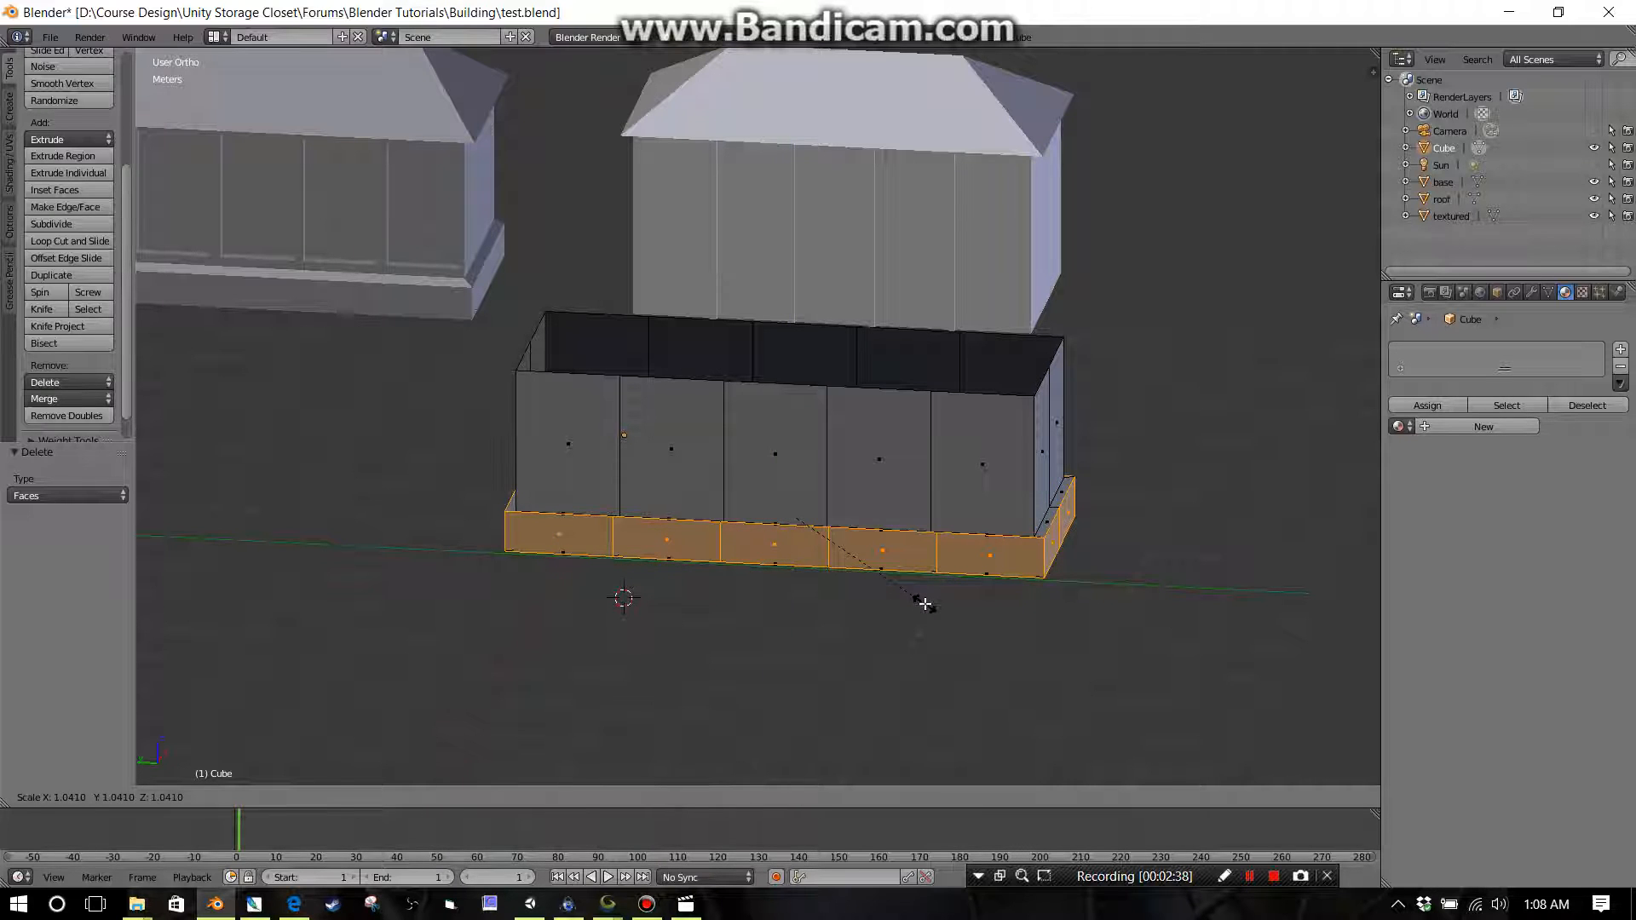
pyautogui.click(925, 604)
# Step: Scale the extruded base band along the global X axis by about 1.104
pyautogui.moveTo(927, 606); pyautogui.dragTo(939, 676, button='middle')
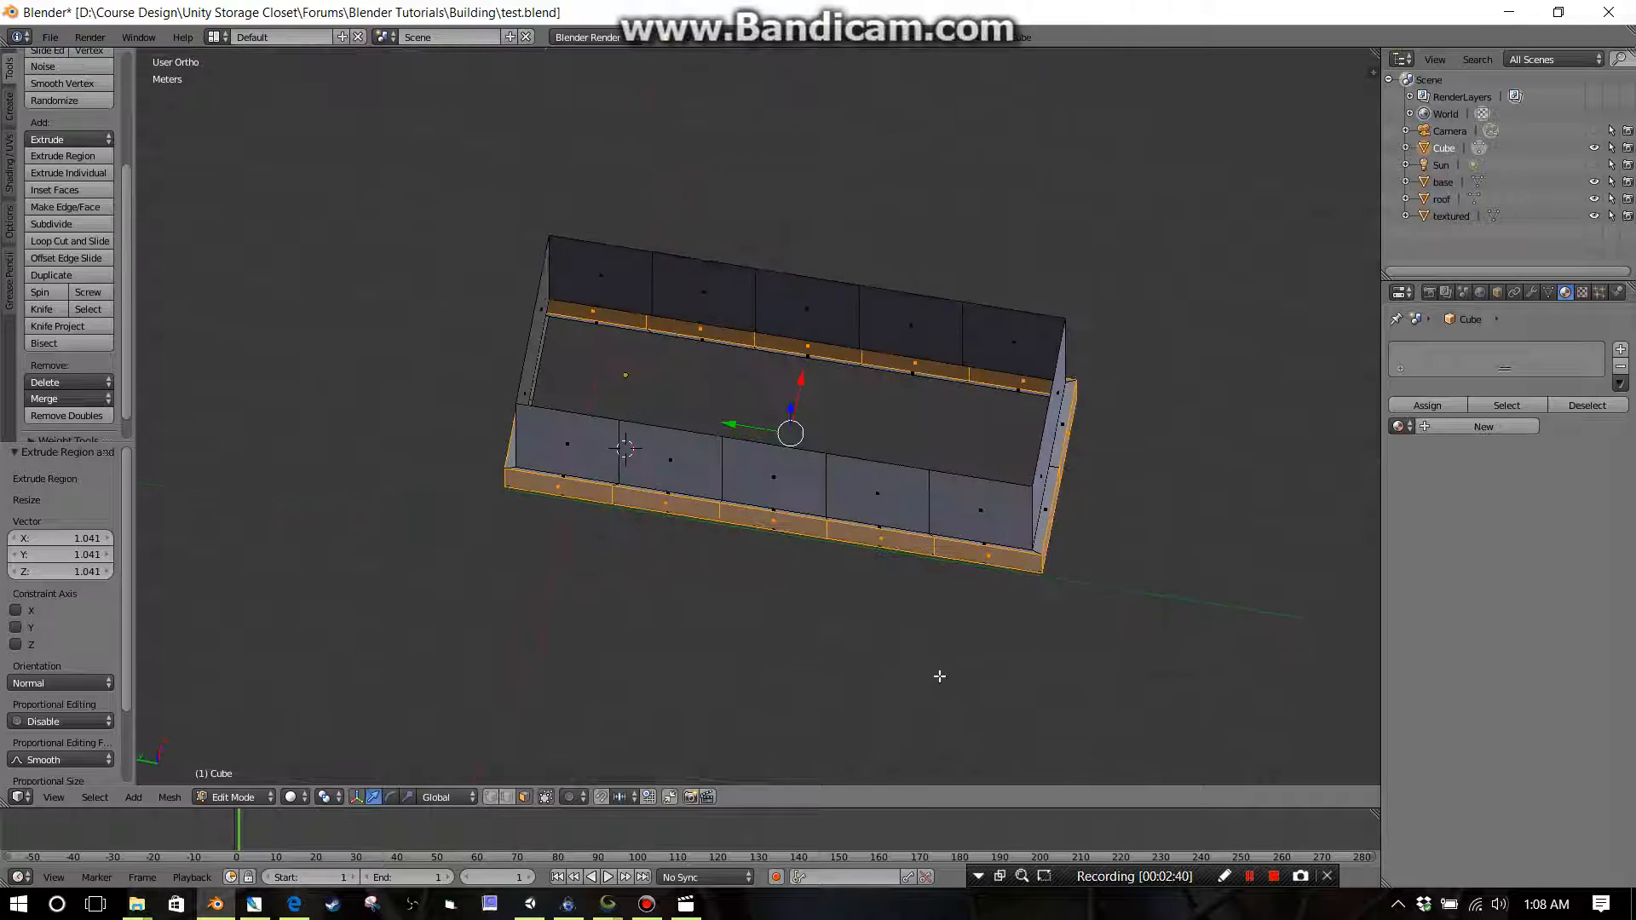
pyautogui.moveTo(960, 616); pyautogui.dragTo(1001, 570, button='middle')
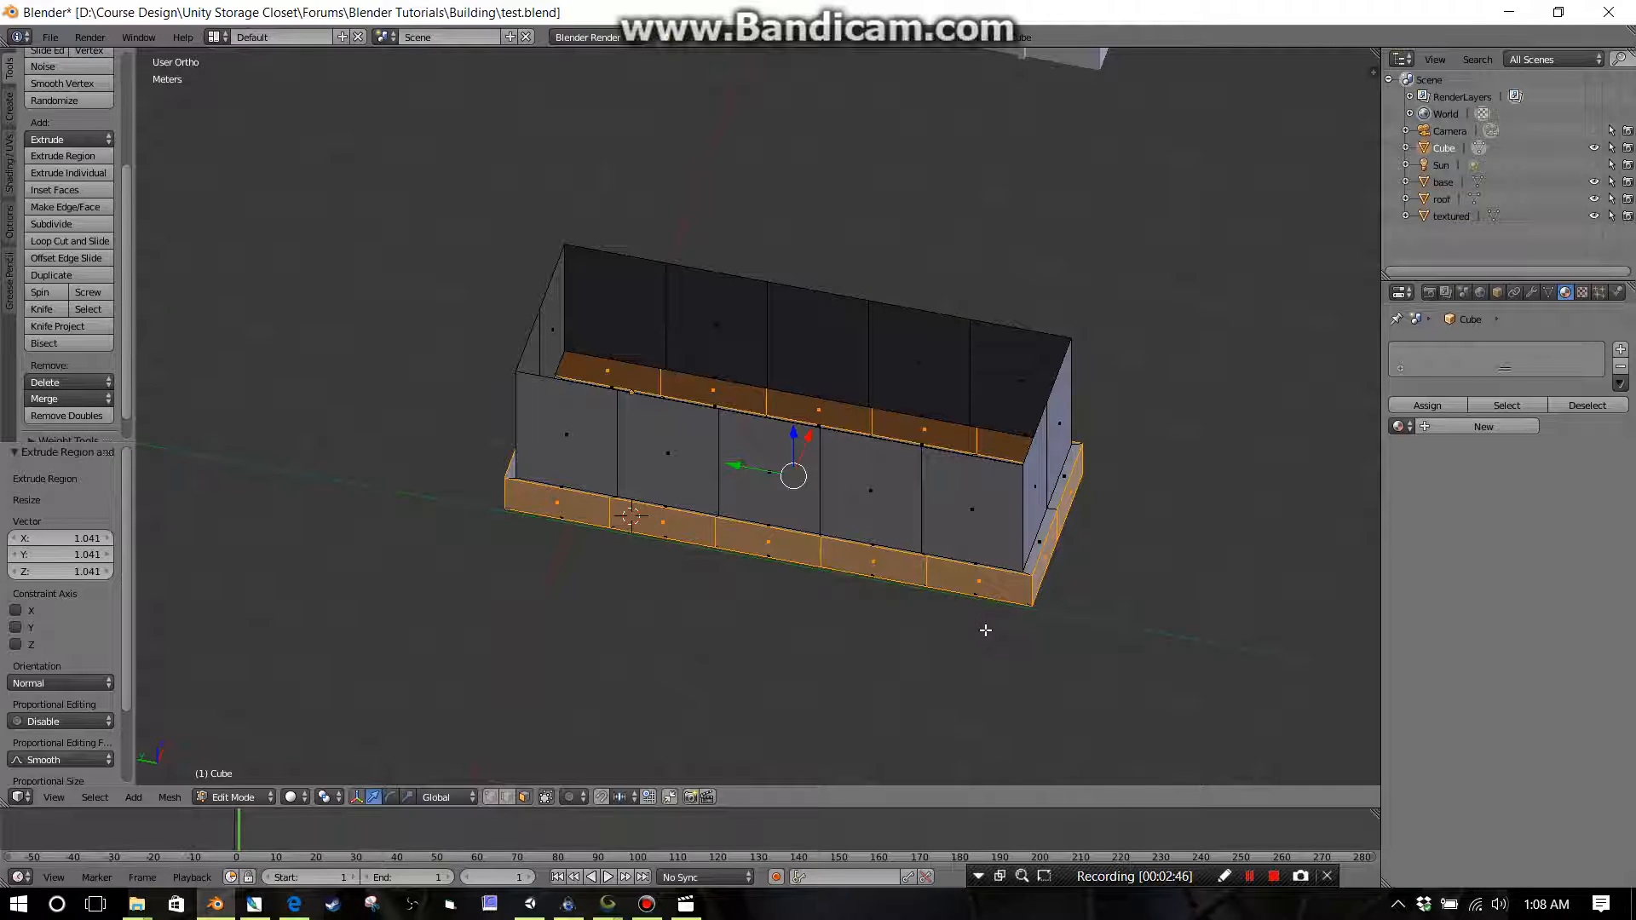
pyautogui.press('s')
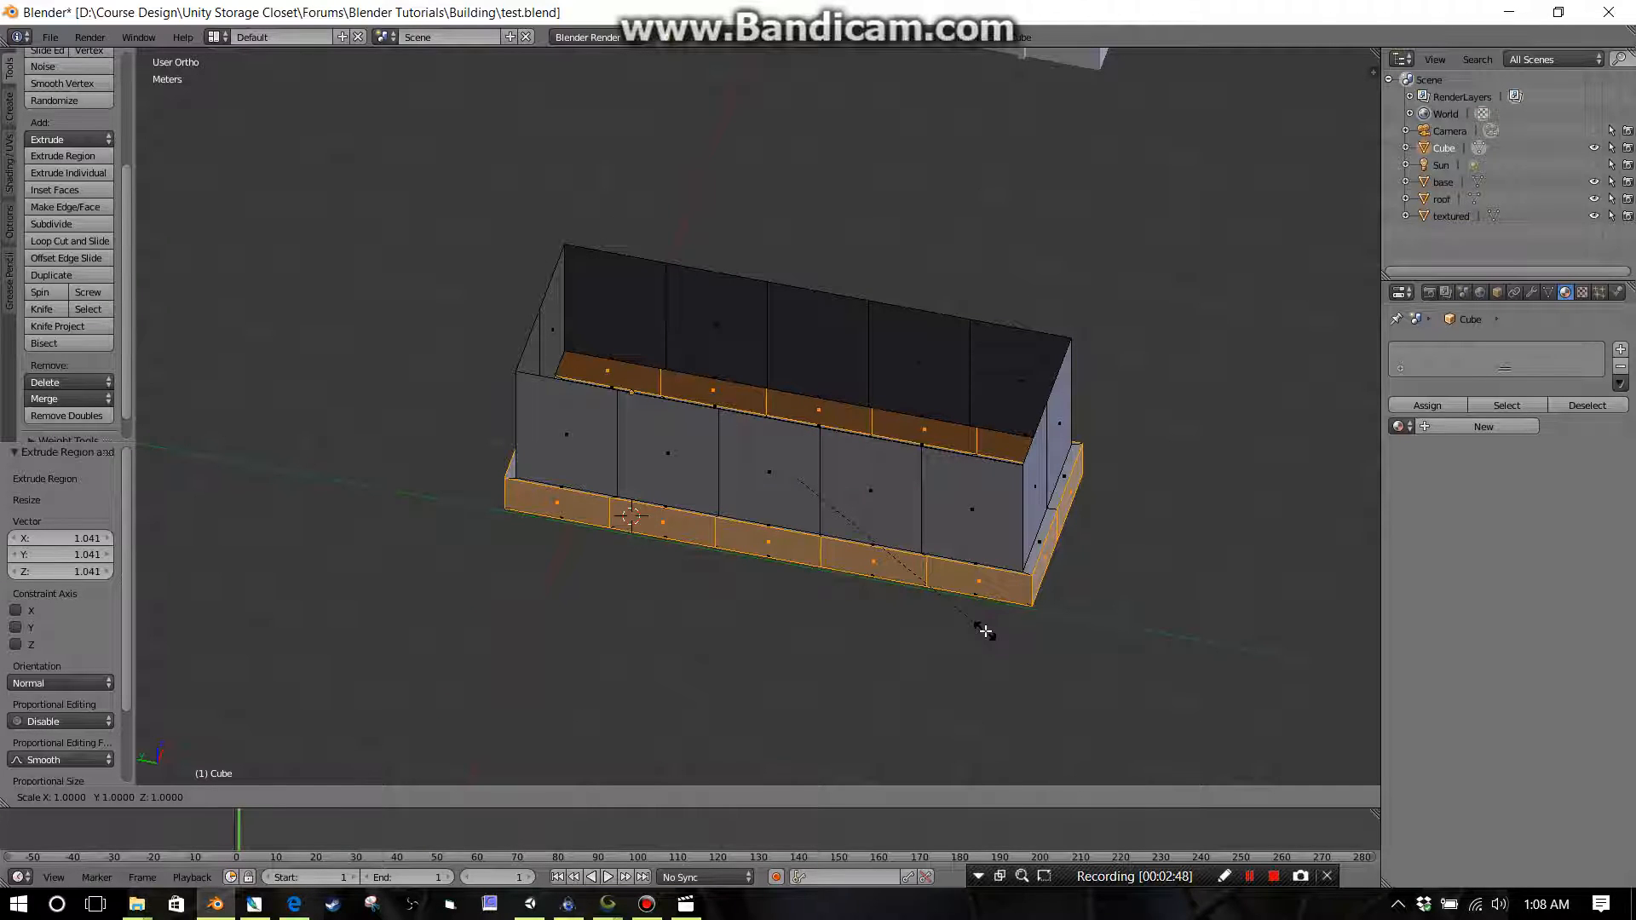
pyautogui.press('x')
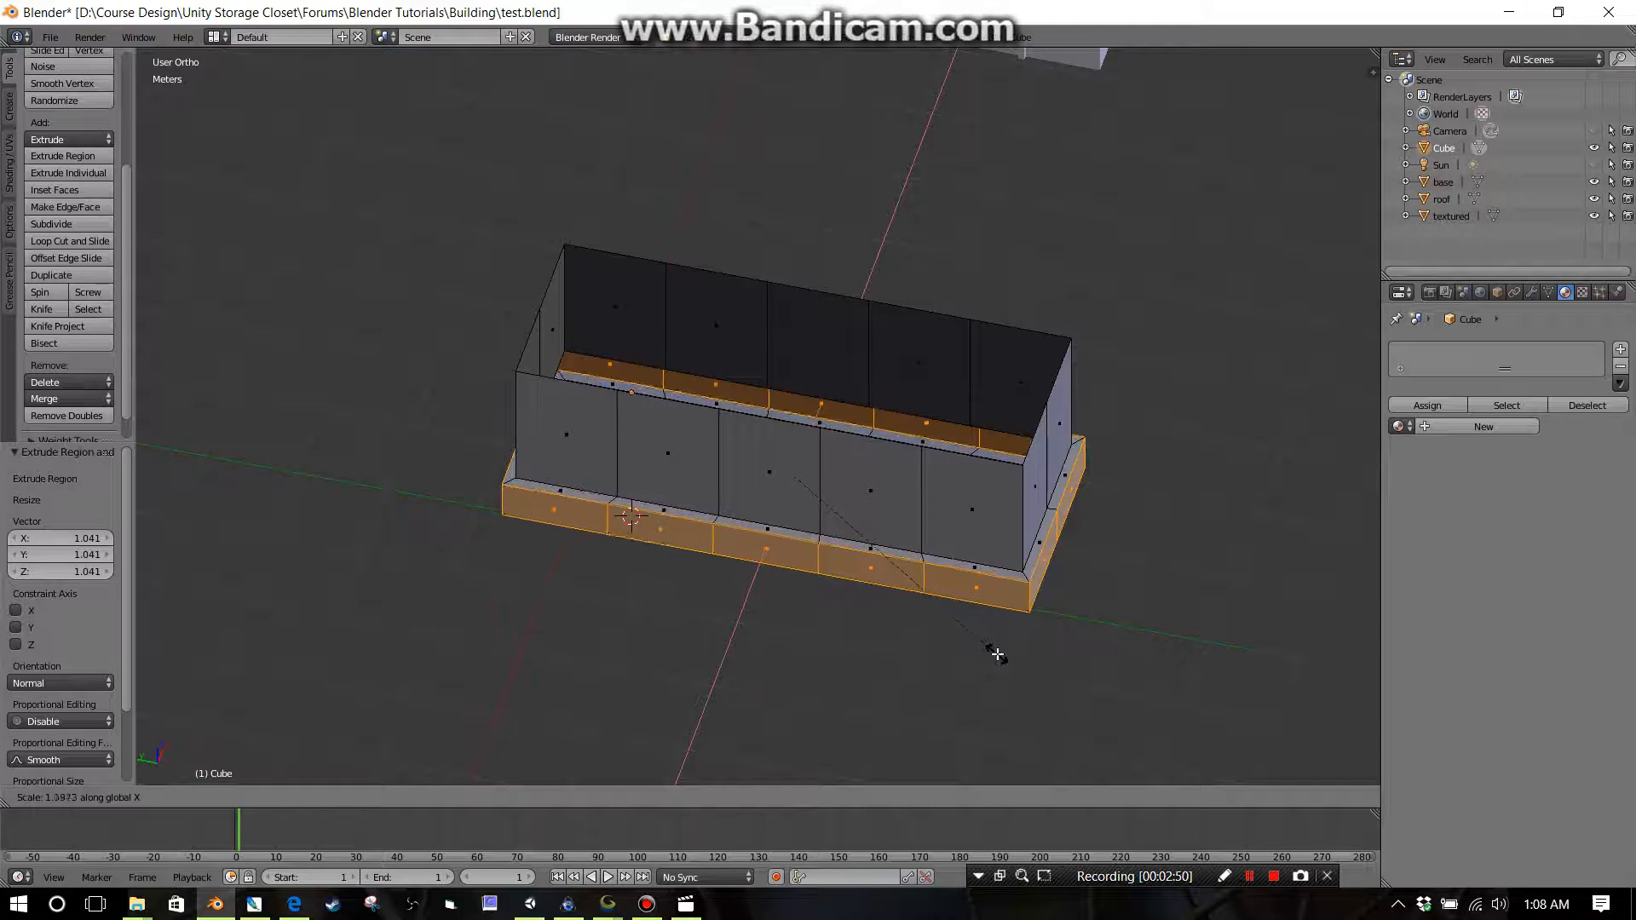
pyautogui.click(997, 652)
# Step: Move the base band down along the Z axis by about 6.1 cm
pyautogui.moveTo(997, 649); pyautogui.dragTo(995, 564, button='middle')
pyautogui.scroll(1, 1003, 573)
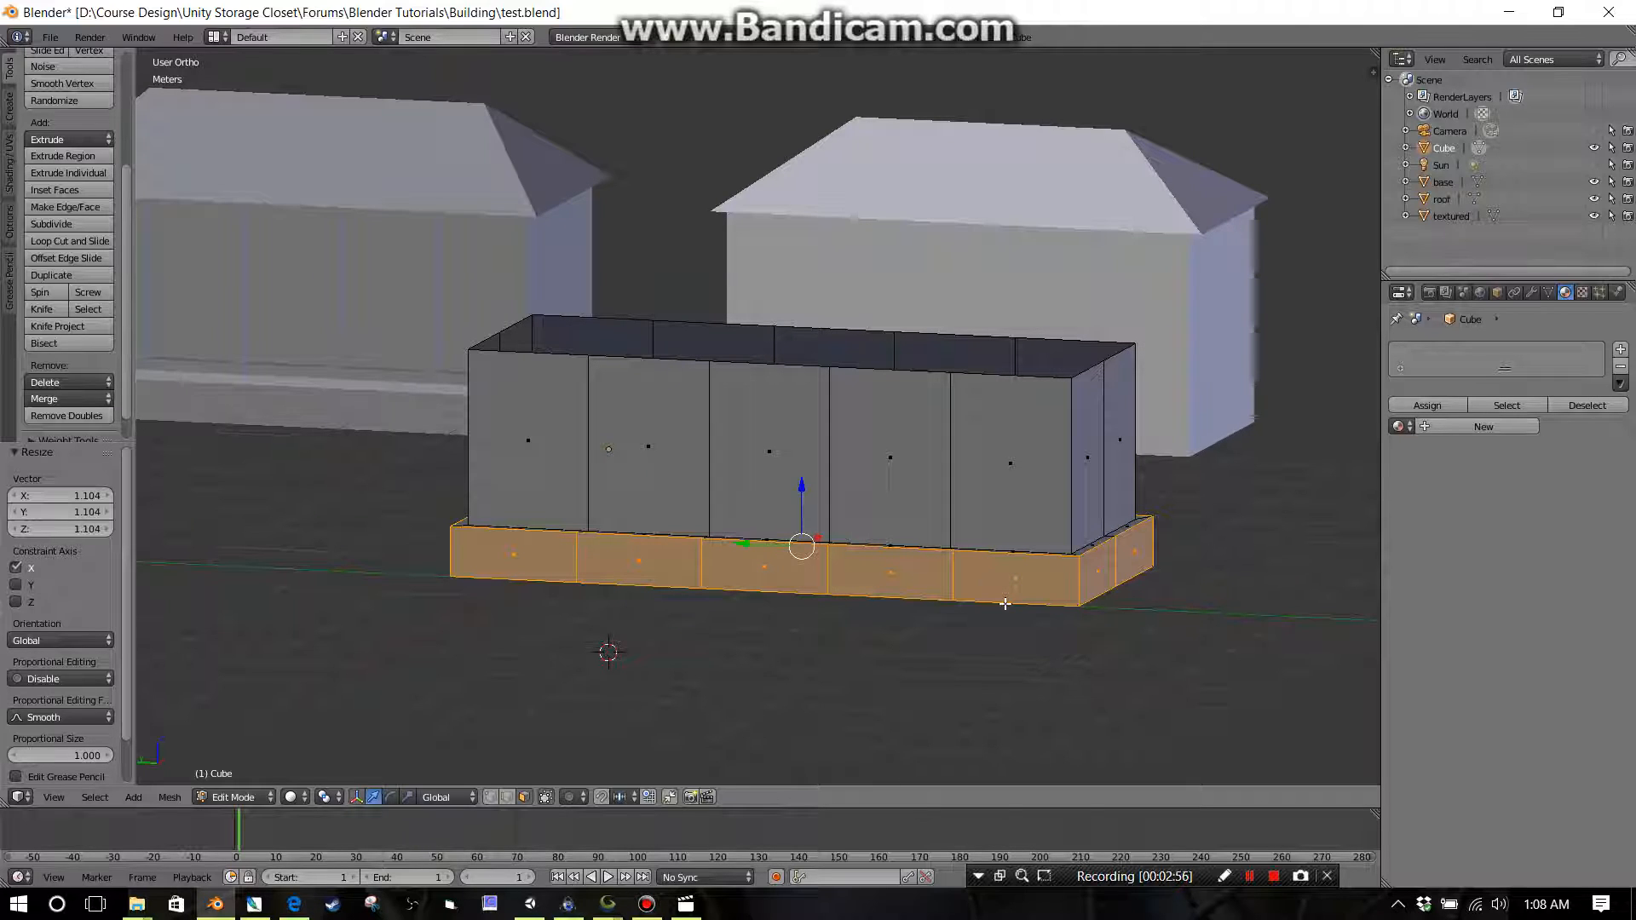
pyautogui.press('g')
pyautogui.press('z')
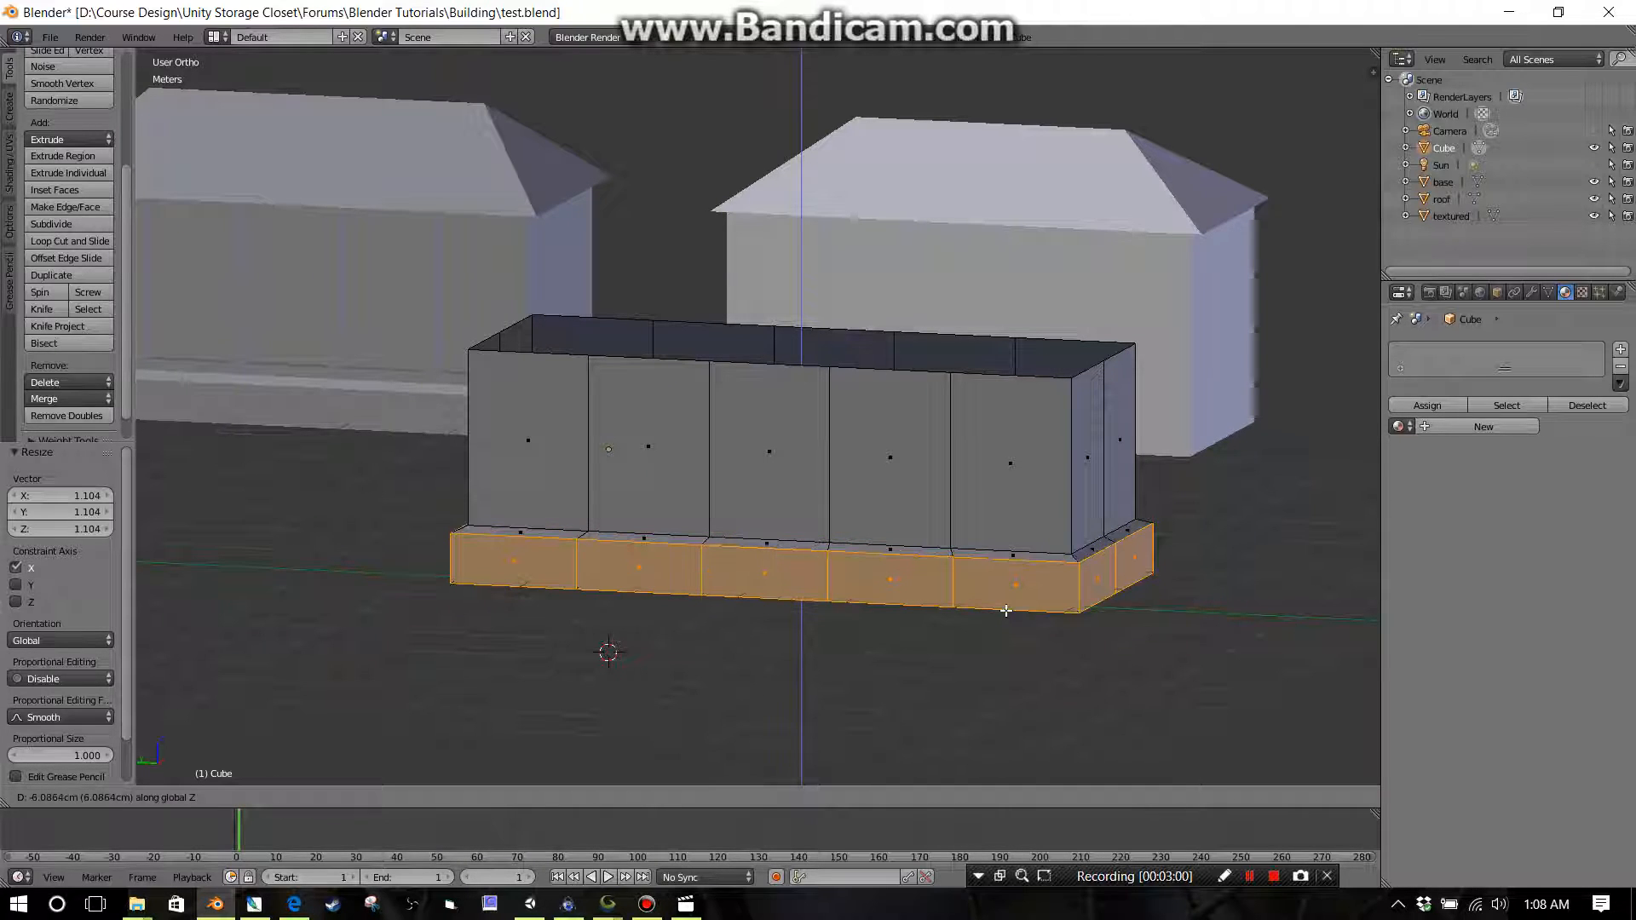
pyautogui.click(1005, 610)
# Step: Scale the base band in slightly along the global X axis, by about 0.984
pyautogui.moveTo(1000, 621); pyautogui.dragTo(1017, 725, button='middle')
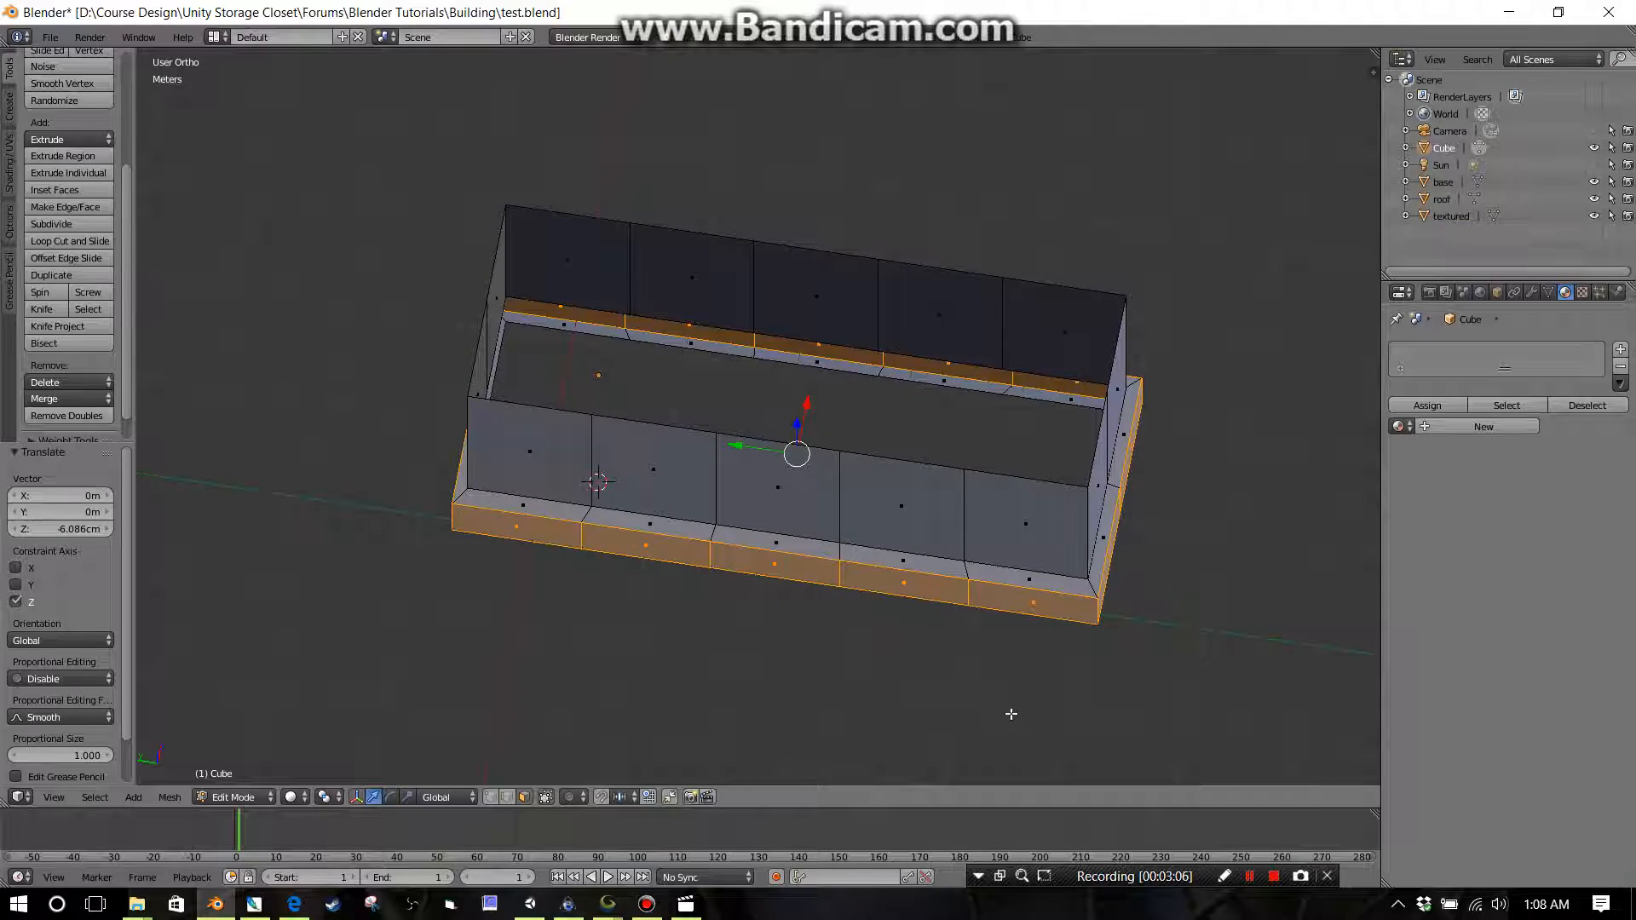
pyautogui.press('s')
pyautogui.press('x')
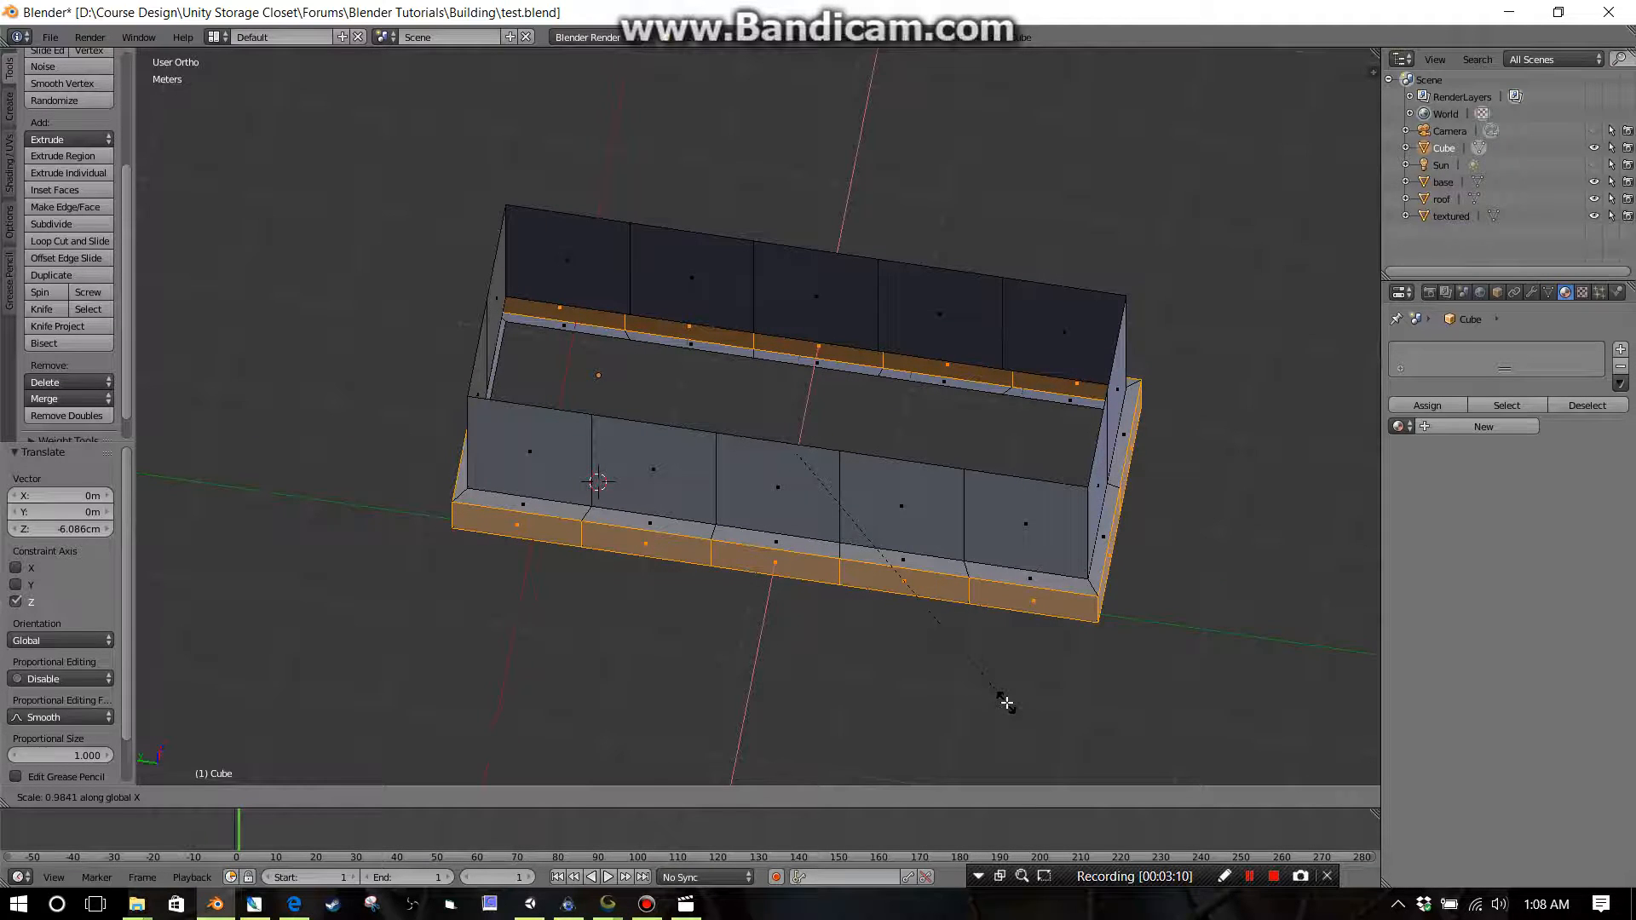
pyautogui.click(1005, 701)
# Step: Inset the middle upper wall face of the long side with thickness about 10.2 cm and depth about -10.4 cm
pyautogui.moveTo(1006, 701); pyautogui.dragTo(979, 613, button='middle')
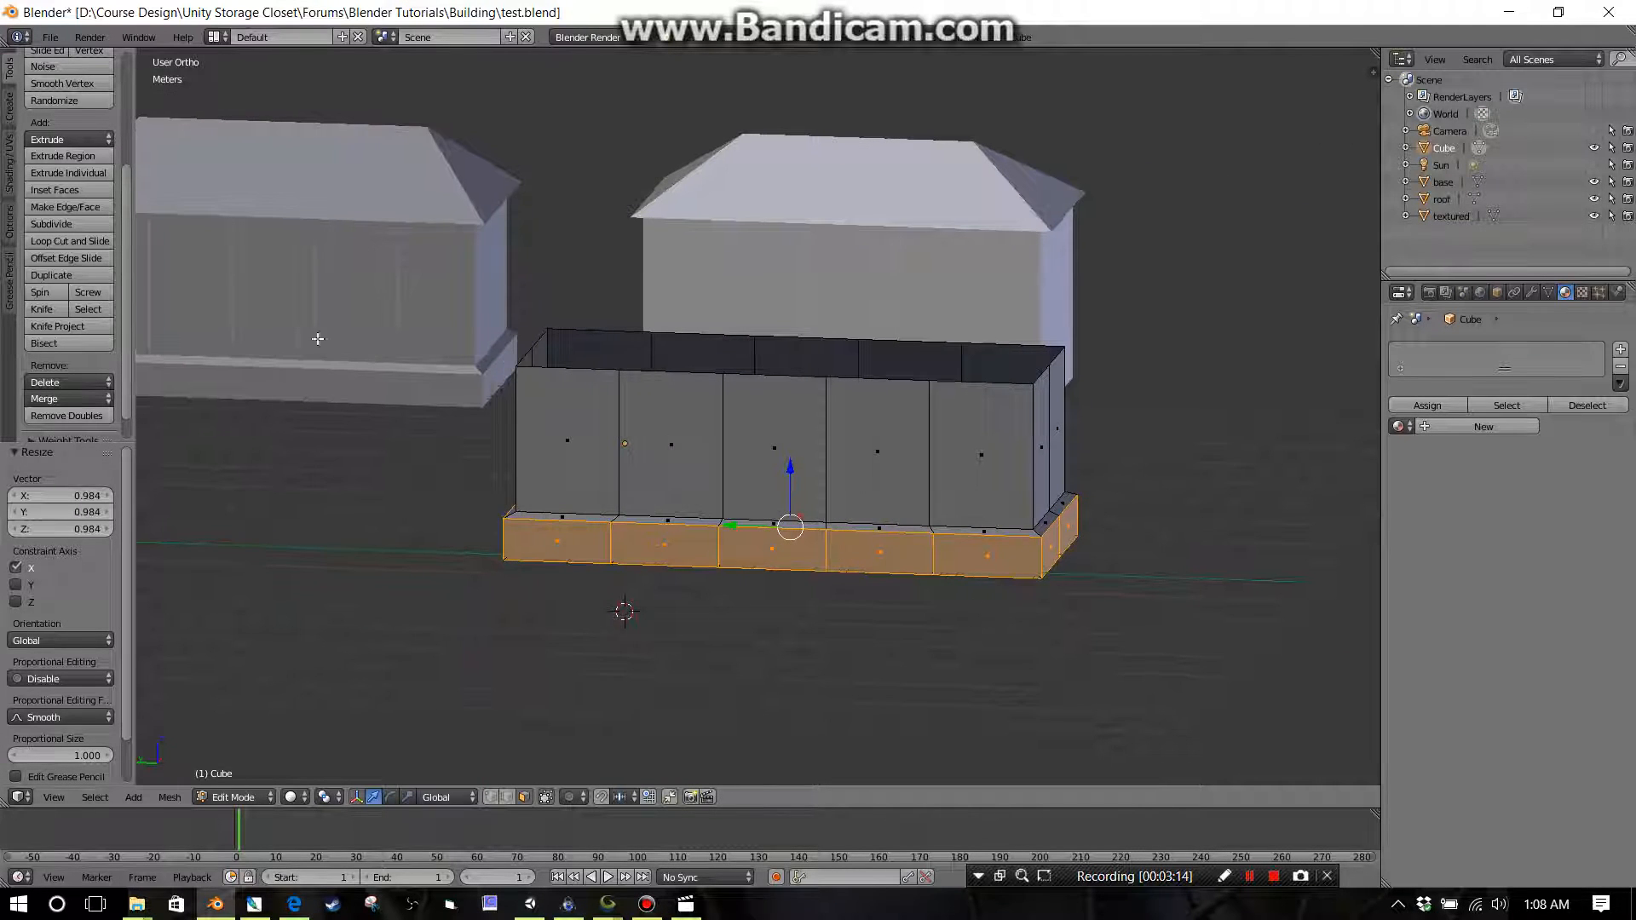
pyautogui.moveTo(536, 485); pyautogui.dragTo(792, 460, button='middle')
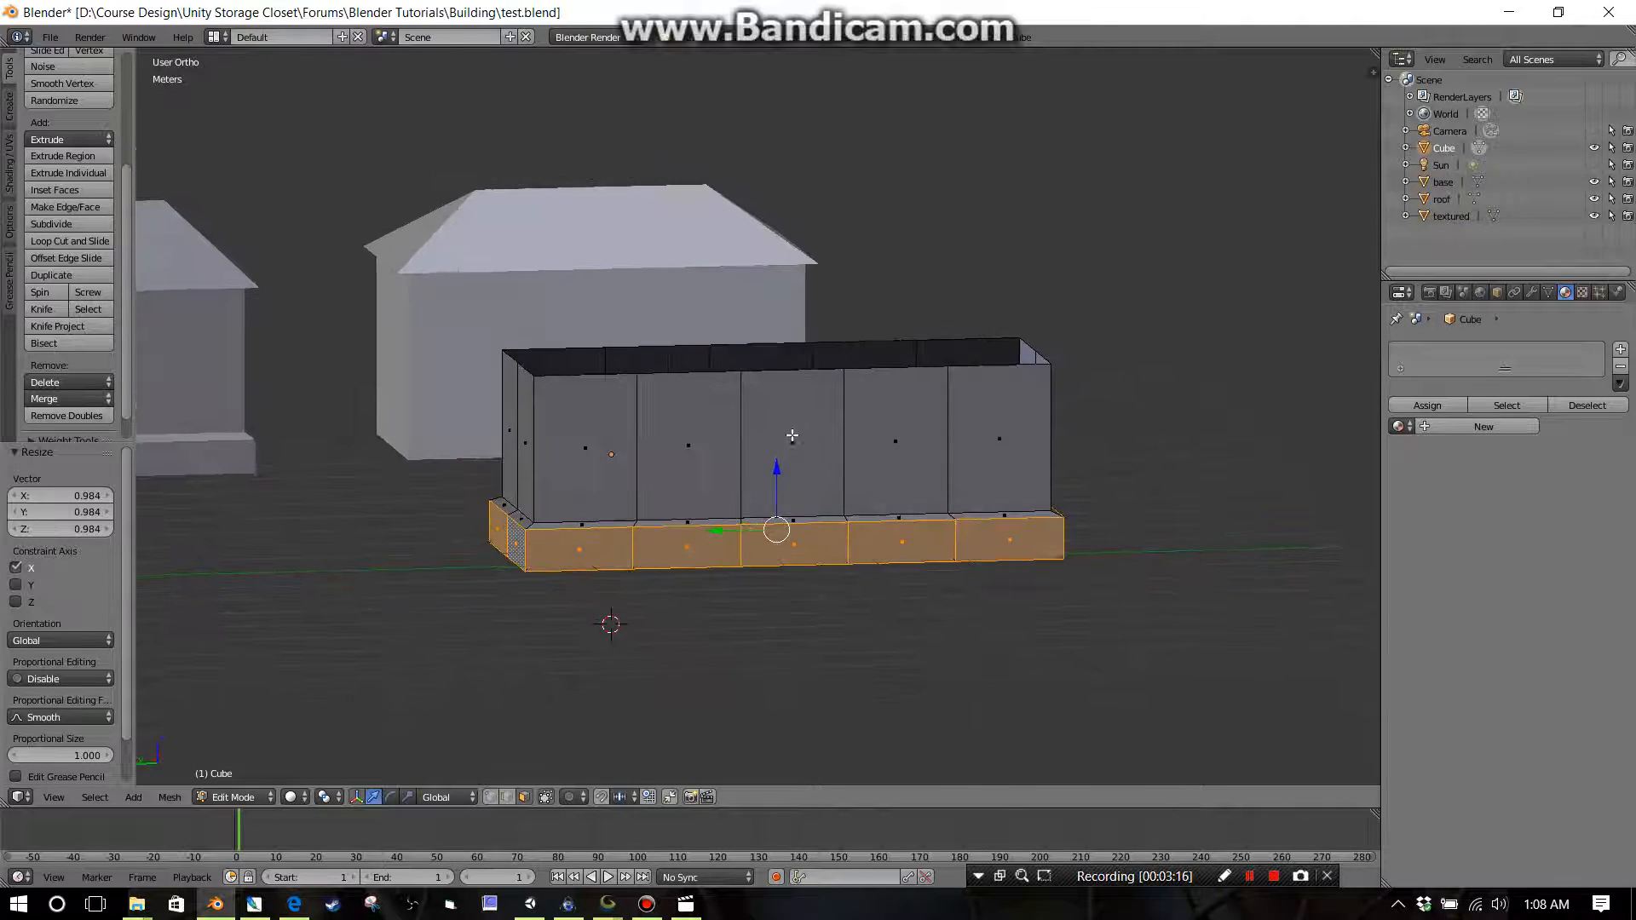
pyautogui.rightClick(807, 444)
pyautogui.moveTo(839, 513)
pyautogui.keyDown('shift'); pyautogui.mouseDown(button='middle')
pyautogui.moveTo(744, 513)
pyautogui.moveTo(820, 506)
pyautogui.mouseUp(button='middle'); pyautogui.keyUp('shift')
pyautogui.scroll(3, 745, 513)
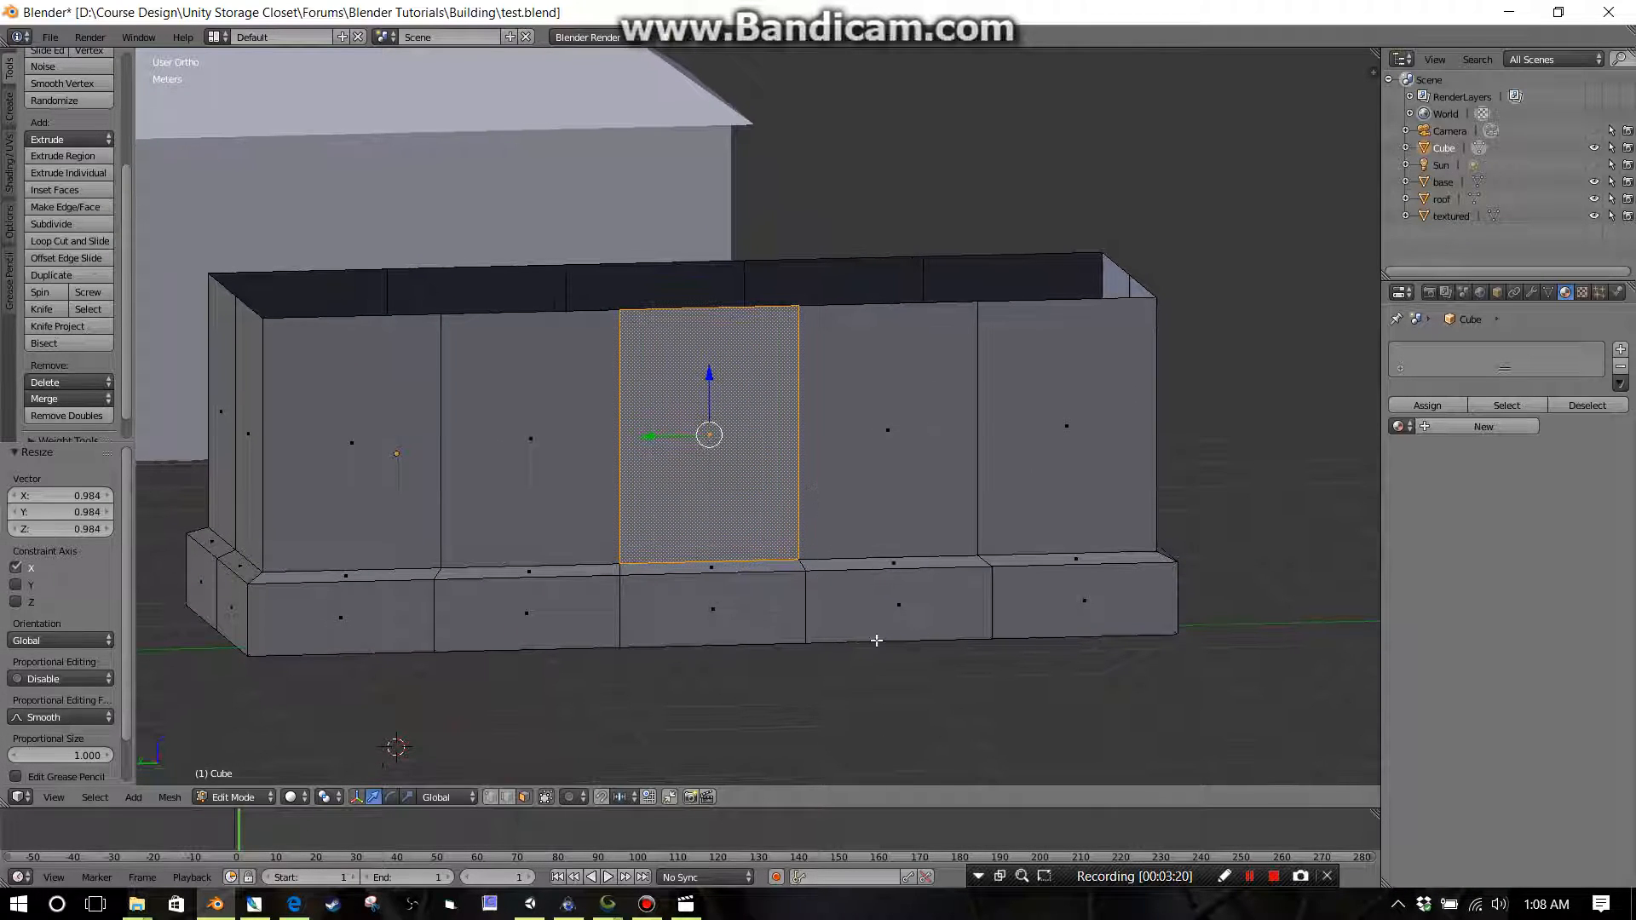
pyautogui.press('i')
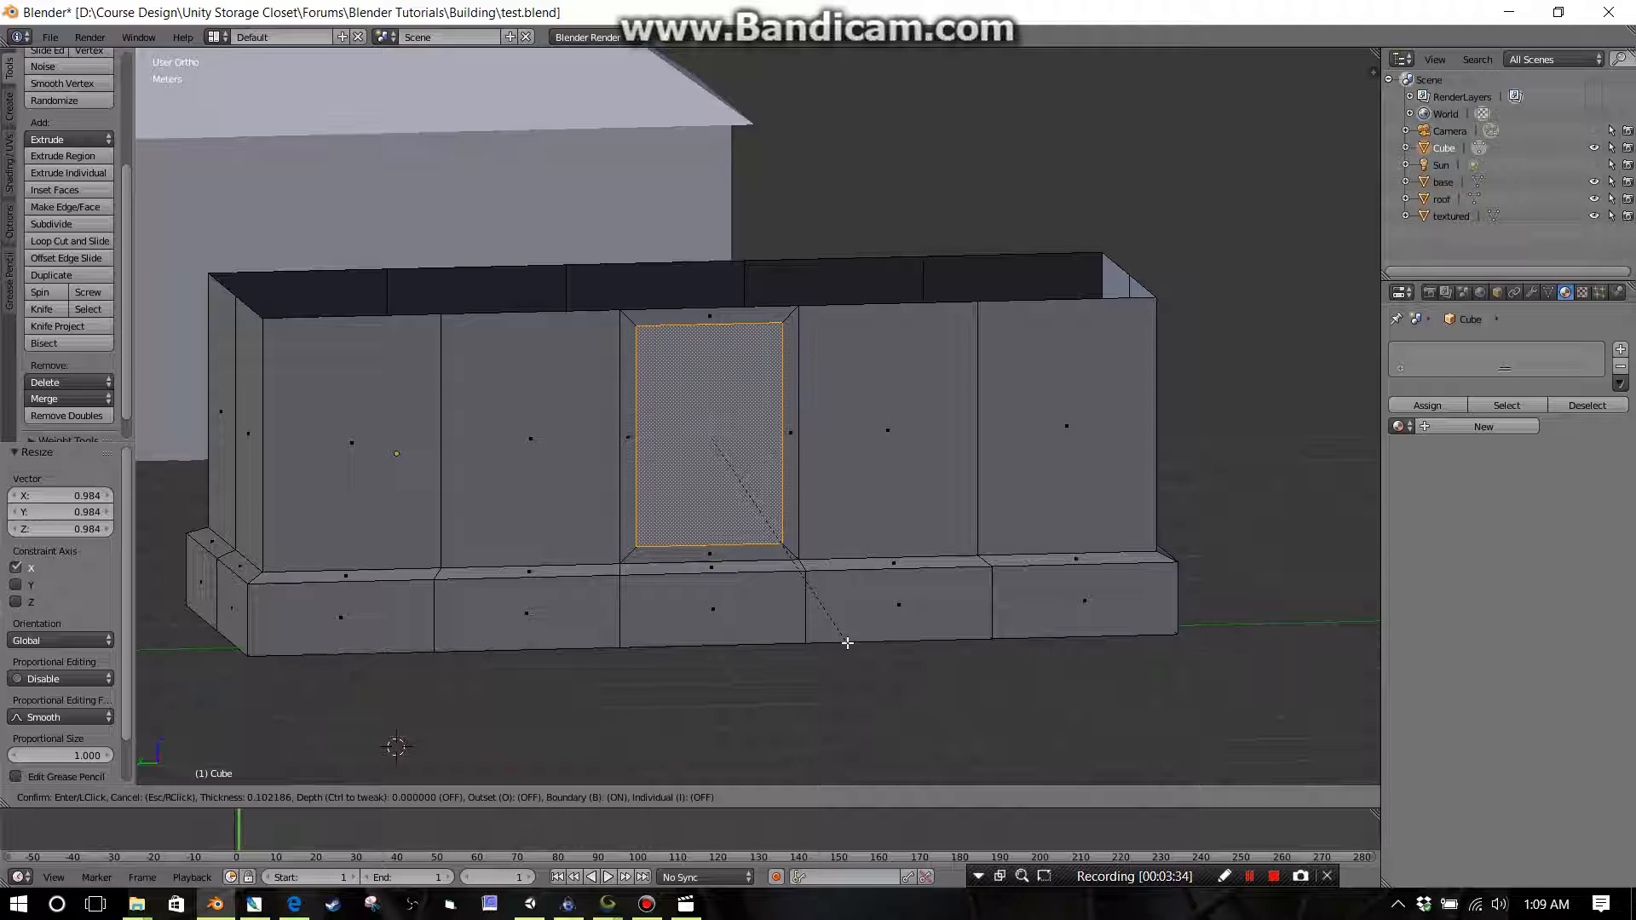
pyautogui.press('ctrl')
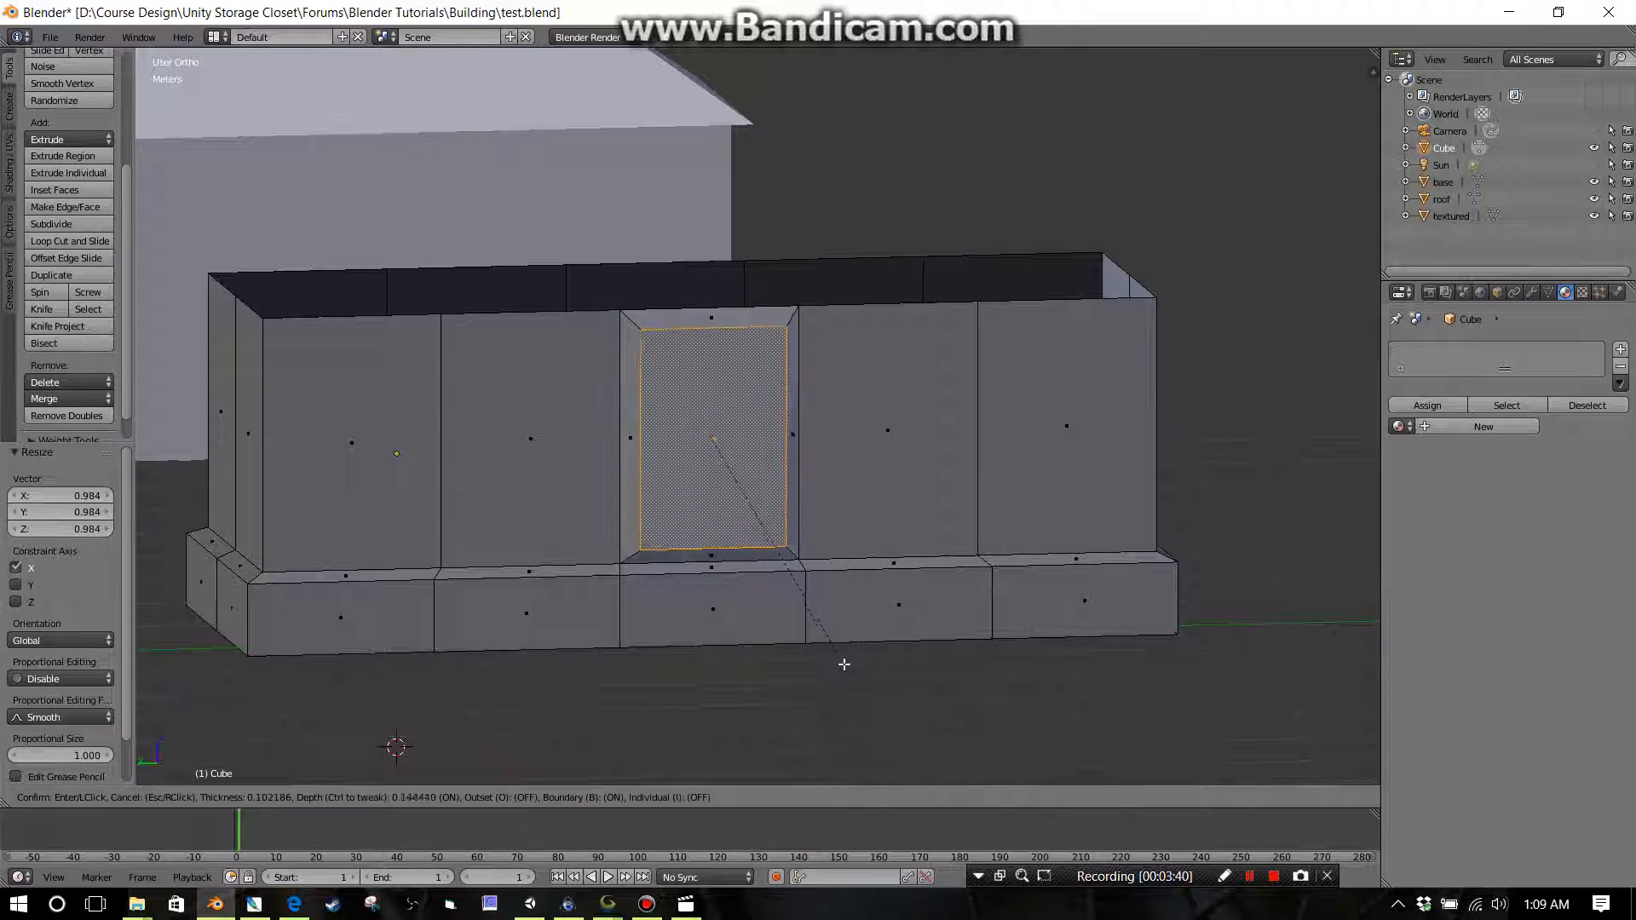
pyautogui.click(825, 636)
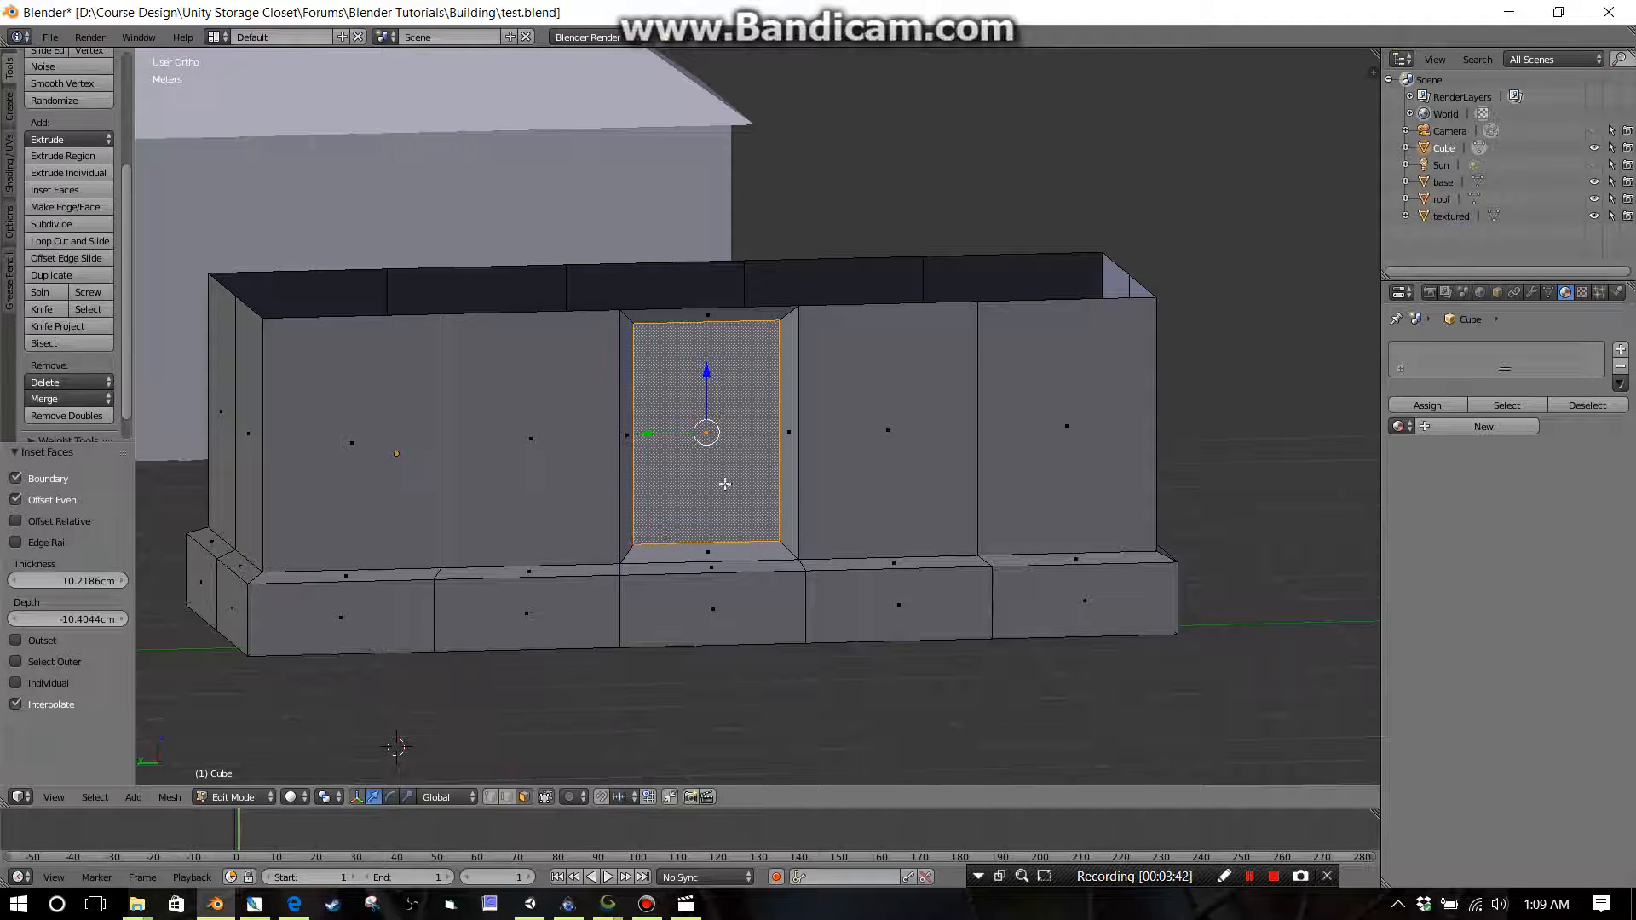
# Step: Repeat the same recessed inset on the other four upper wall faces of this long side
pyautogui.moveTo(739, 519); pyautogui.dragTo(767, 534, button='middle')
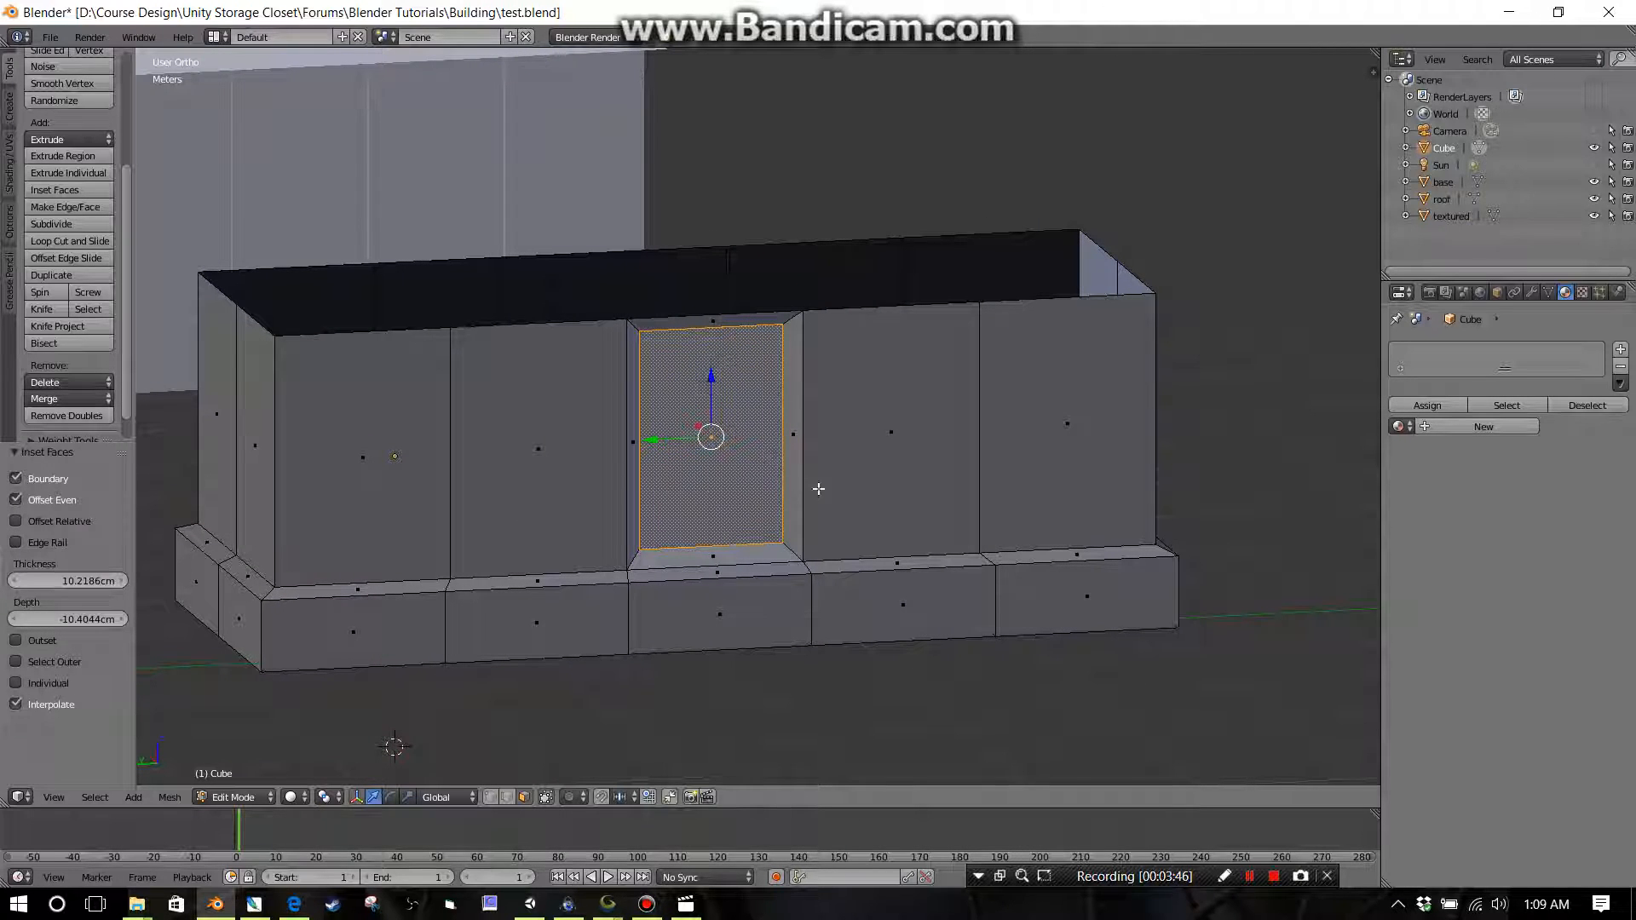
pyautogui.rightClick(862, 475)
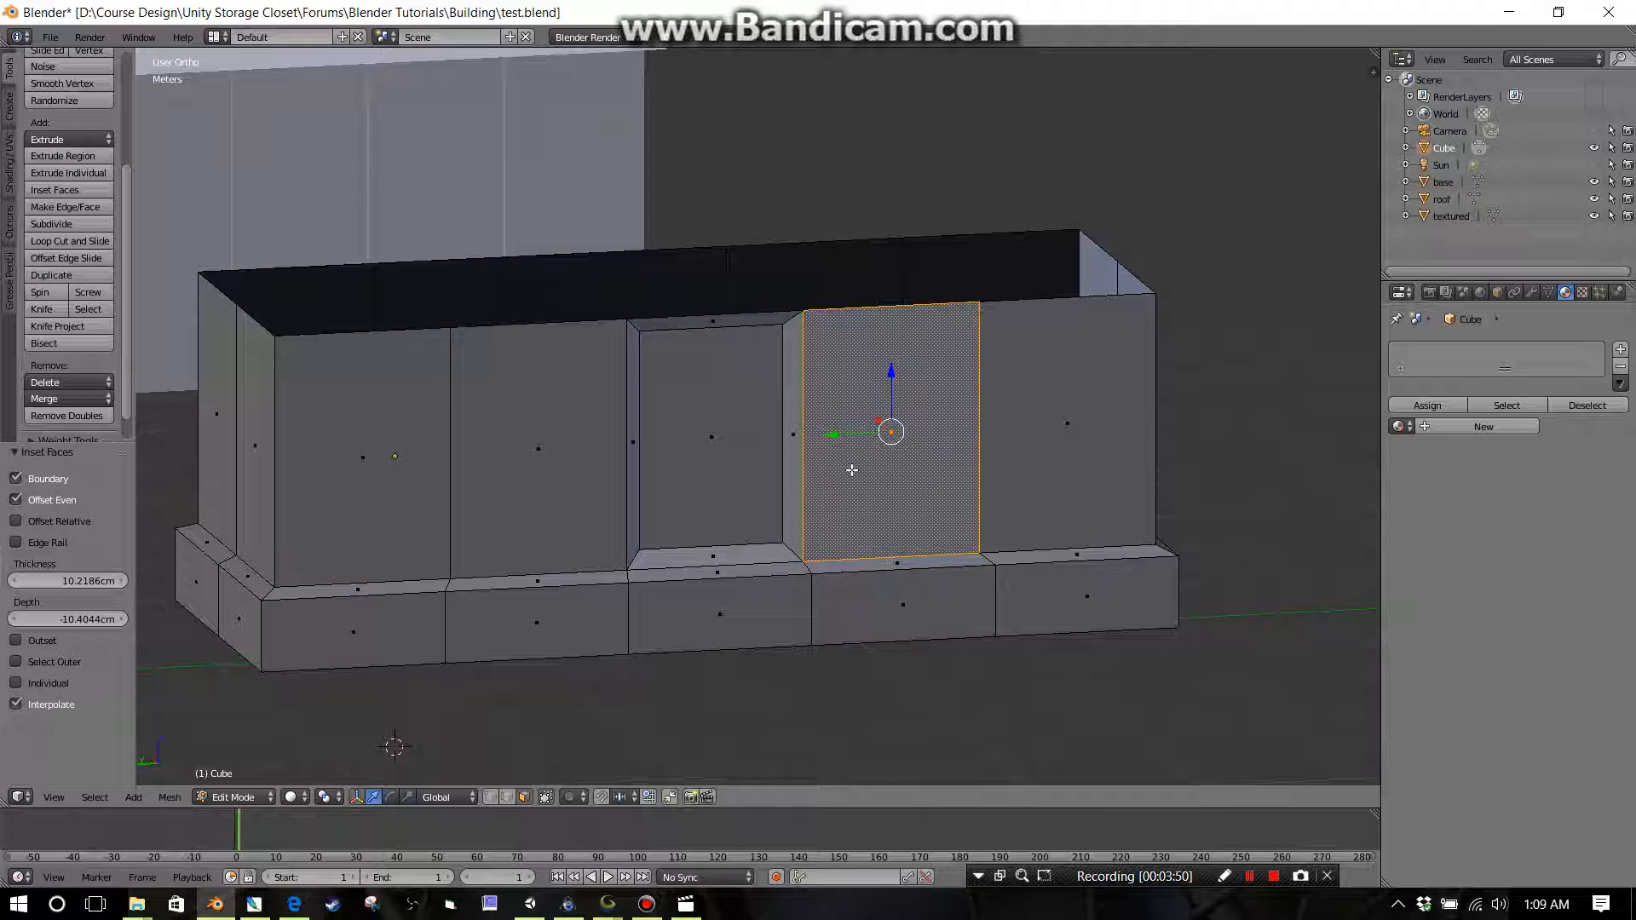
pyautogui.hotkey('shift', 'r')
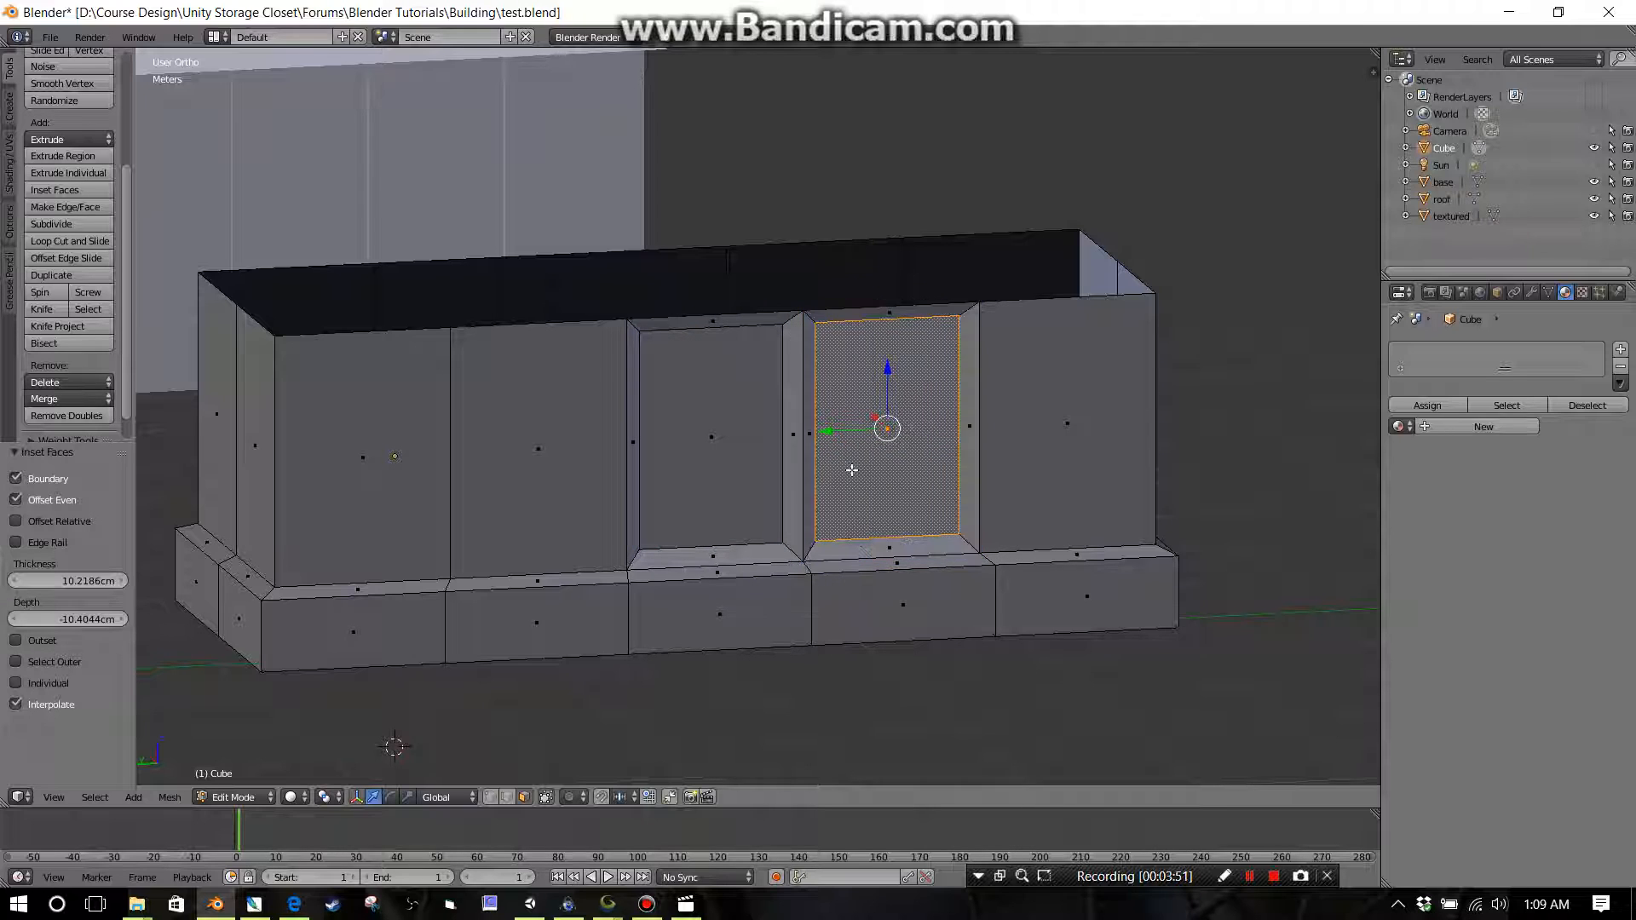
pyautogui.rightClick(1060, 475)
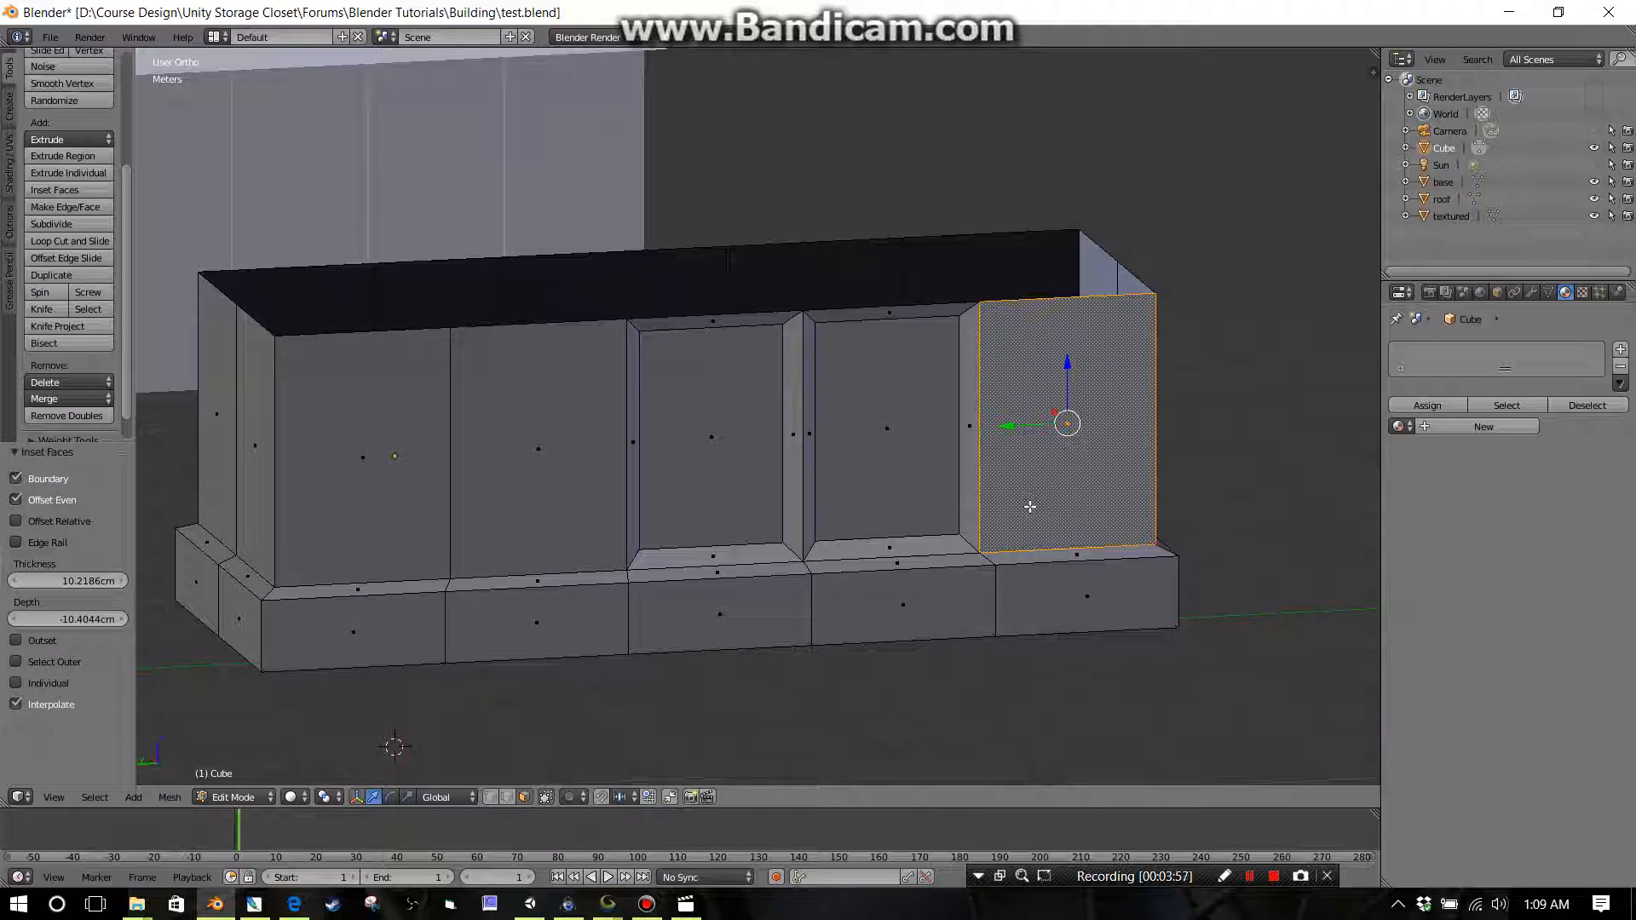
pyautogui.hotkey('shift', 'r')
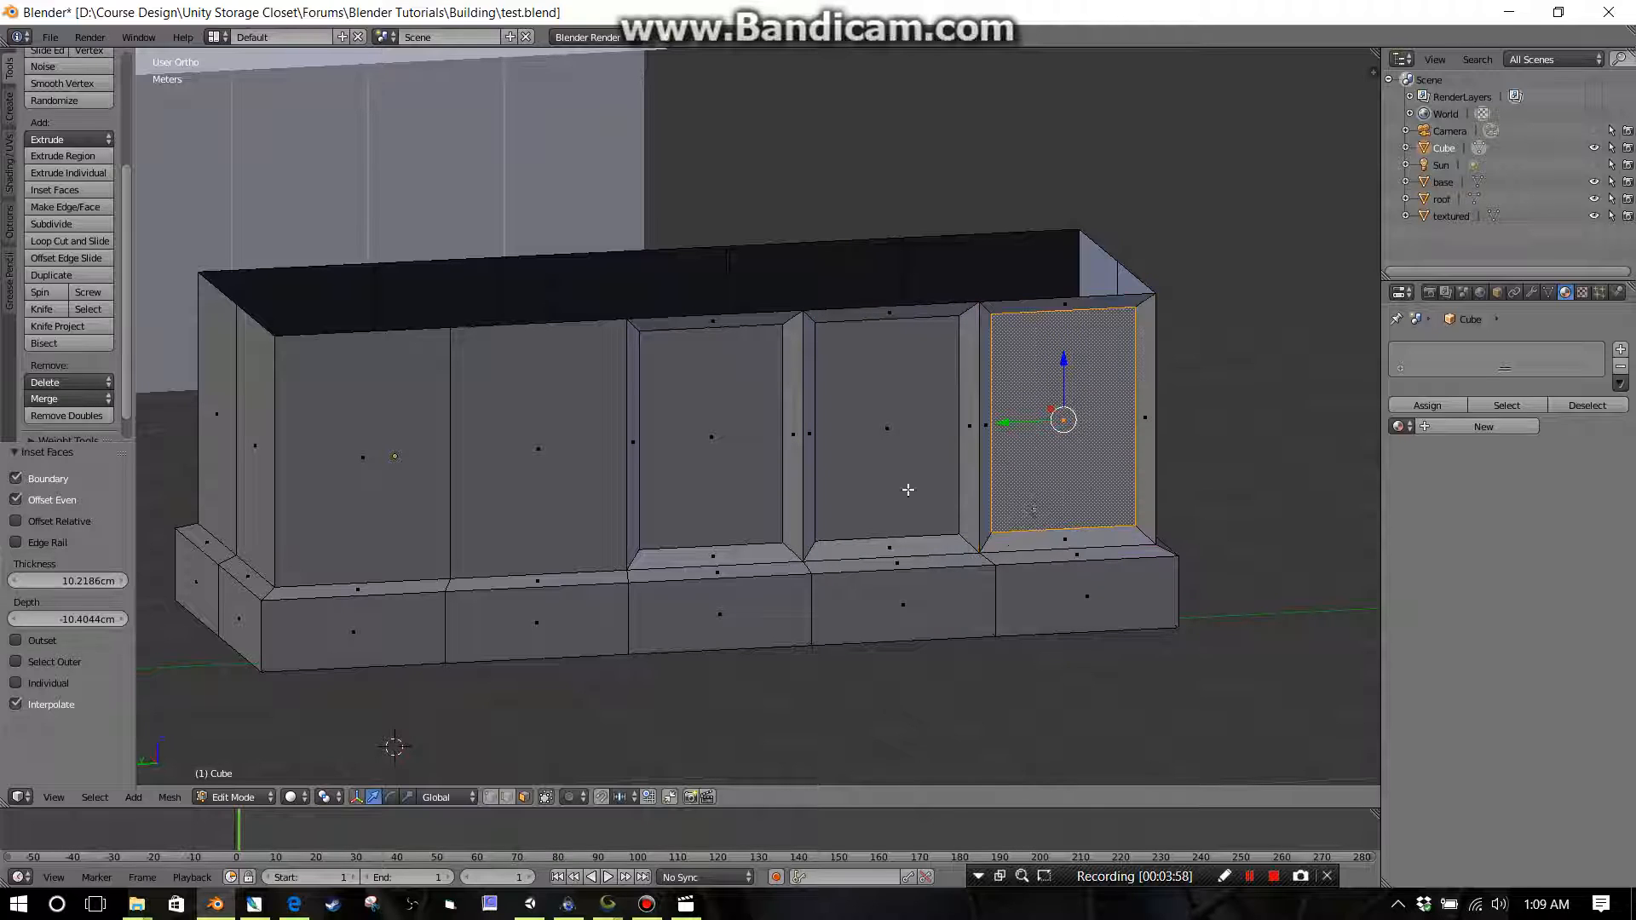
pyautogui.rightClick(595, 488)
pyautogui.hotkey('shift', 'r')
pyautogui.rightClick(415, 478)
pyautogui.hotkey('shift', 'r')
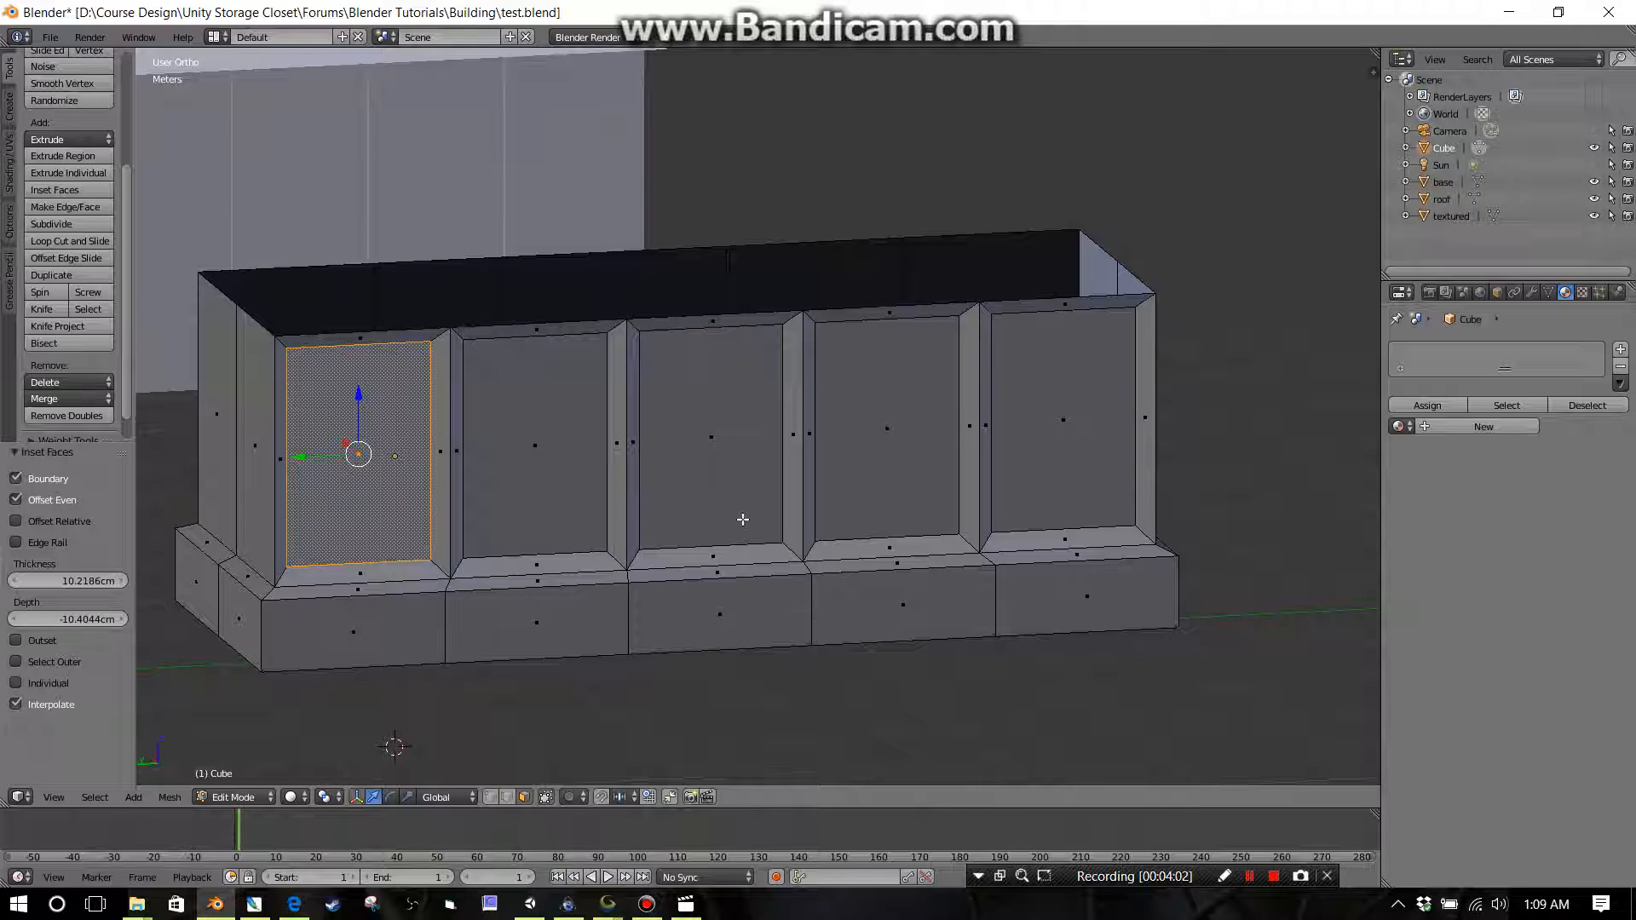
# Step: Undo the insets on all five upper wall faces, back to the plain middle face selected
pyautogui.hotkey('ctrl', 'z')
pyautogui.hotkey('ctrl', 'z')
pyautogui.hotkey('ctrl', 'z')
pyautogui.hotkey('ctrl', 'z')
pyautogui.hotkey('ctrl', 'z')
pyautogui.hotkey('ctrl', 'z')
pyautogui.hotkey('ctrl', 'z')
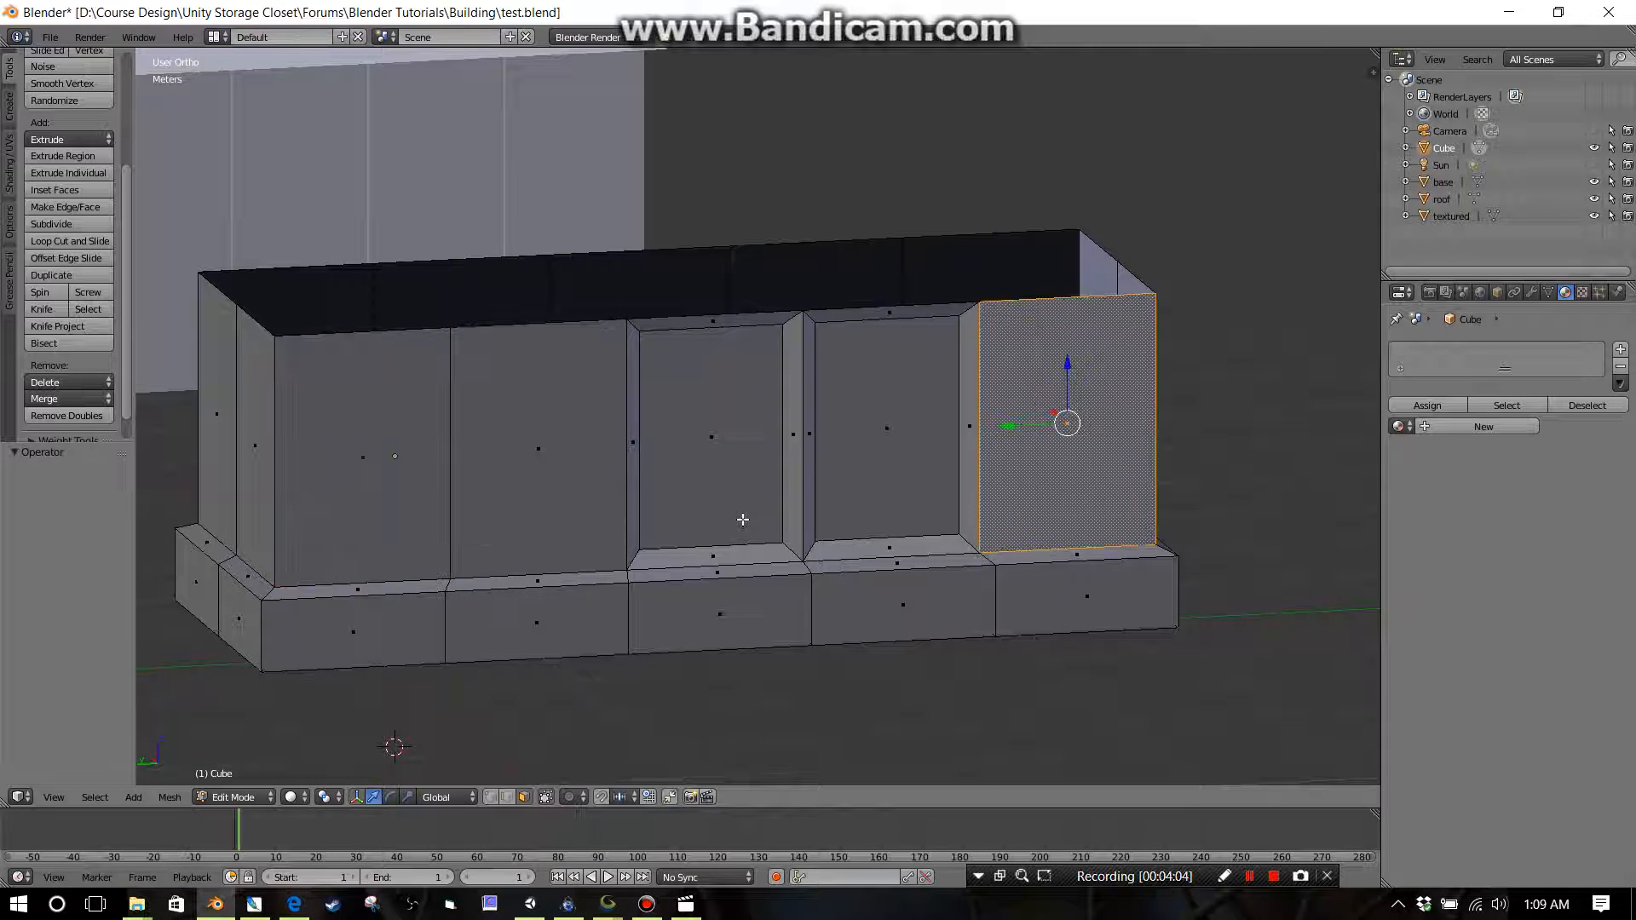
pyautogui.hotkey('ctrl', 'z')
pyautogui.hotkey('ctrl', 'z')
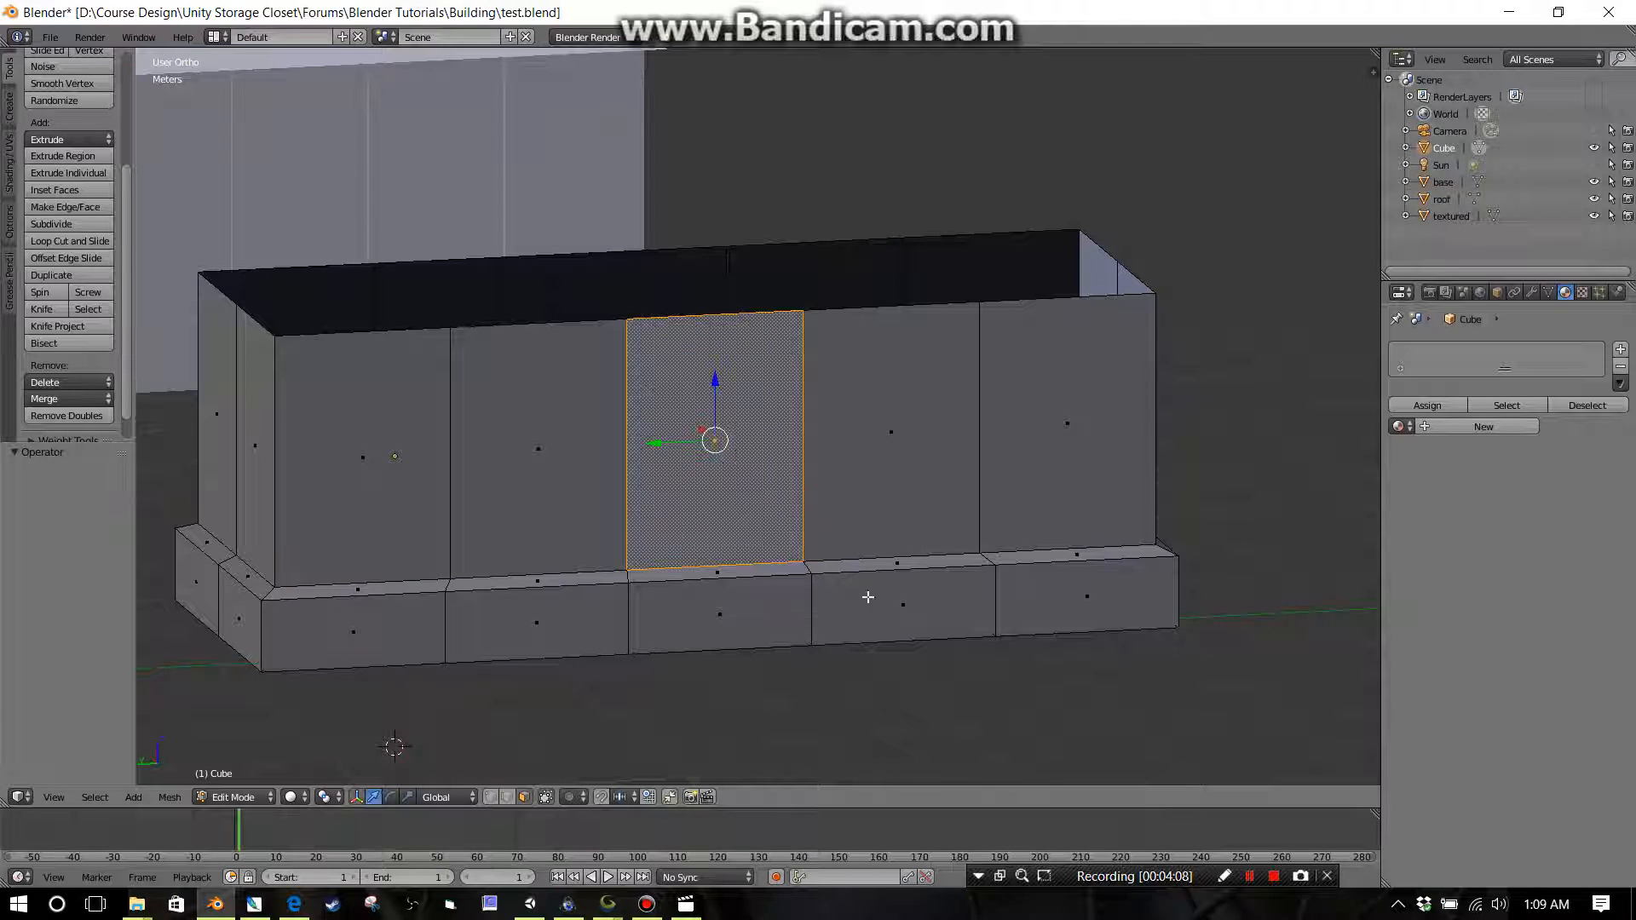
# Step: Inset the middle upper wall face by about 8.6 cm with depth 0, and extrude the inner face inward about 16.6 cm
pyautogui.press('i')
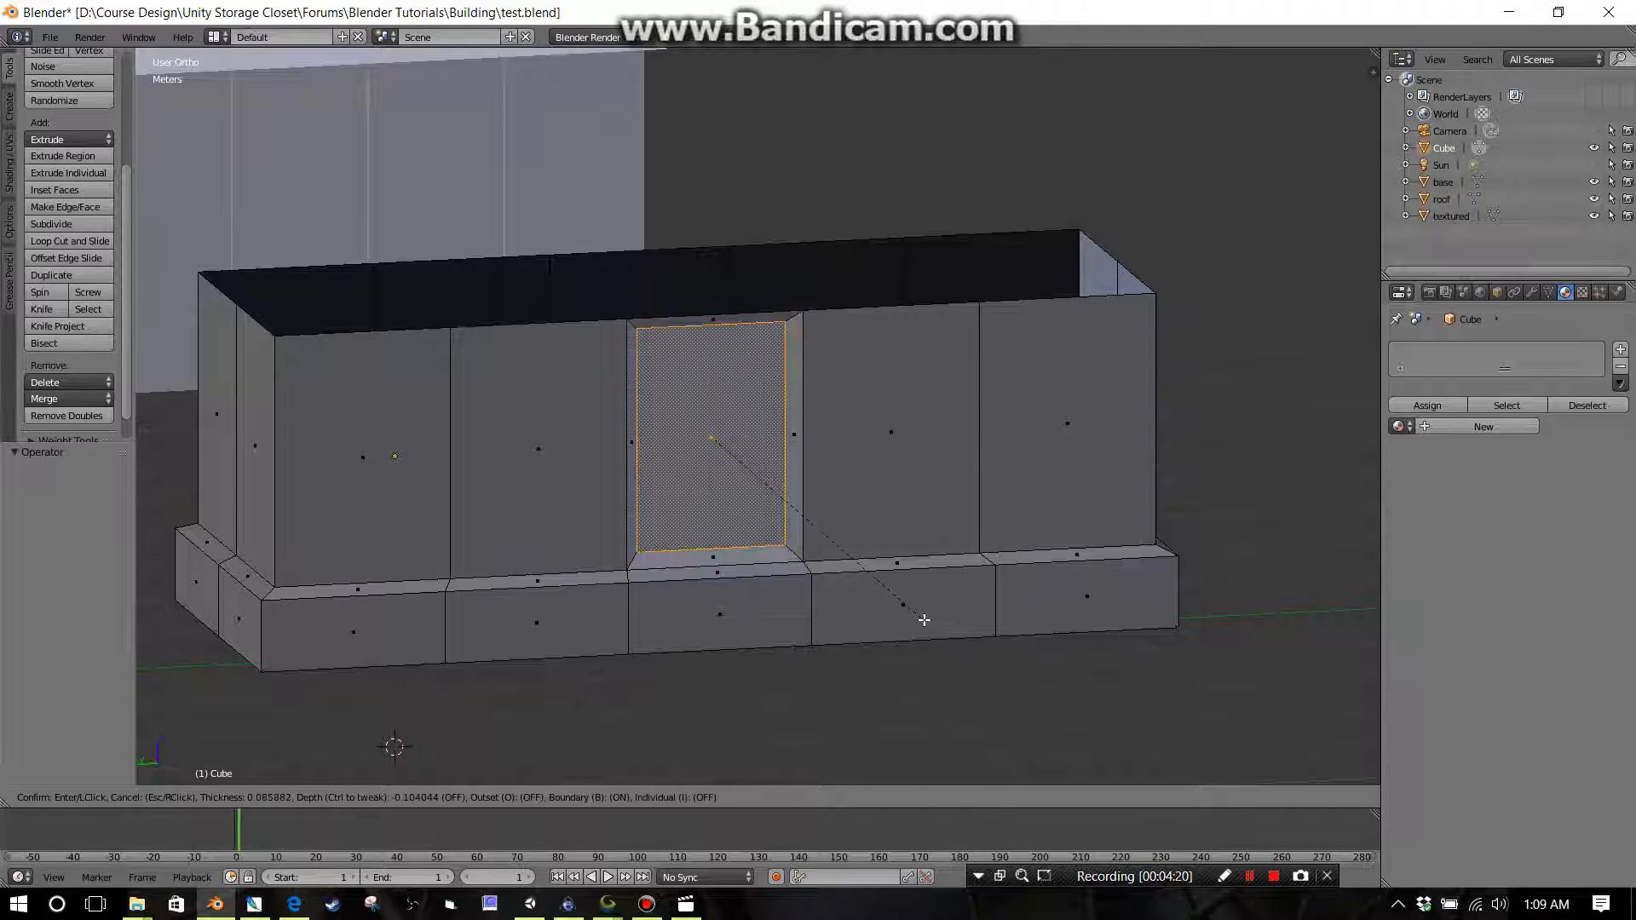
pyautogui.click(925, 620)
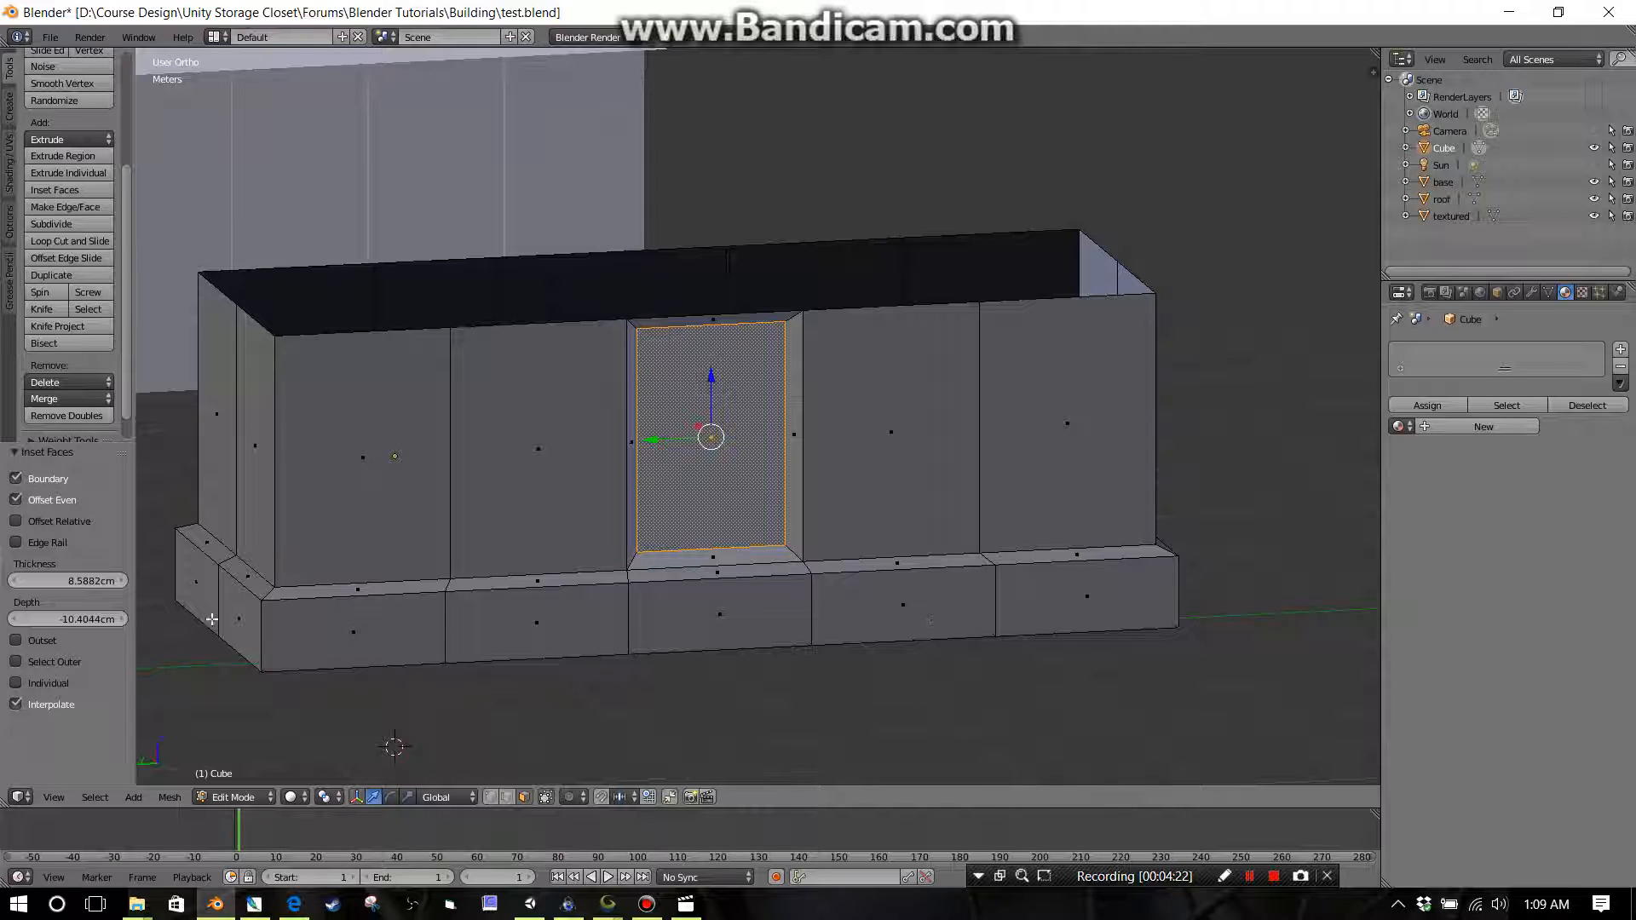
pyautogui.click(69, 621)
pyautogui.write('0')
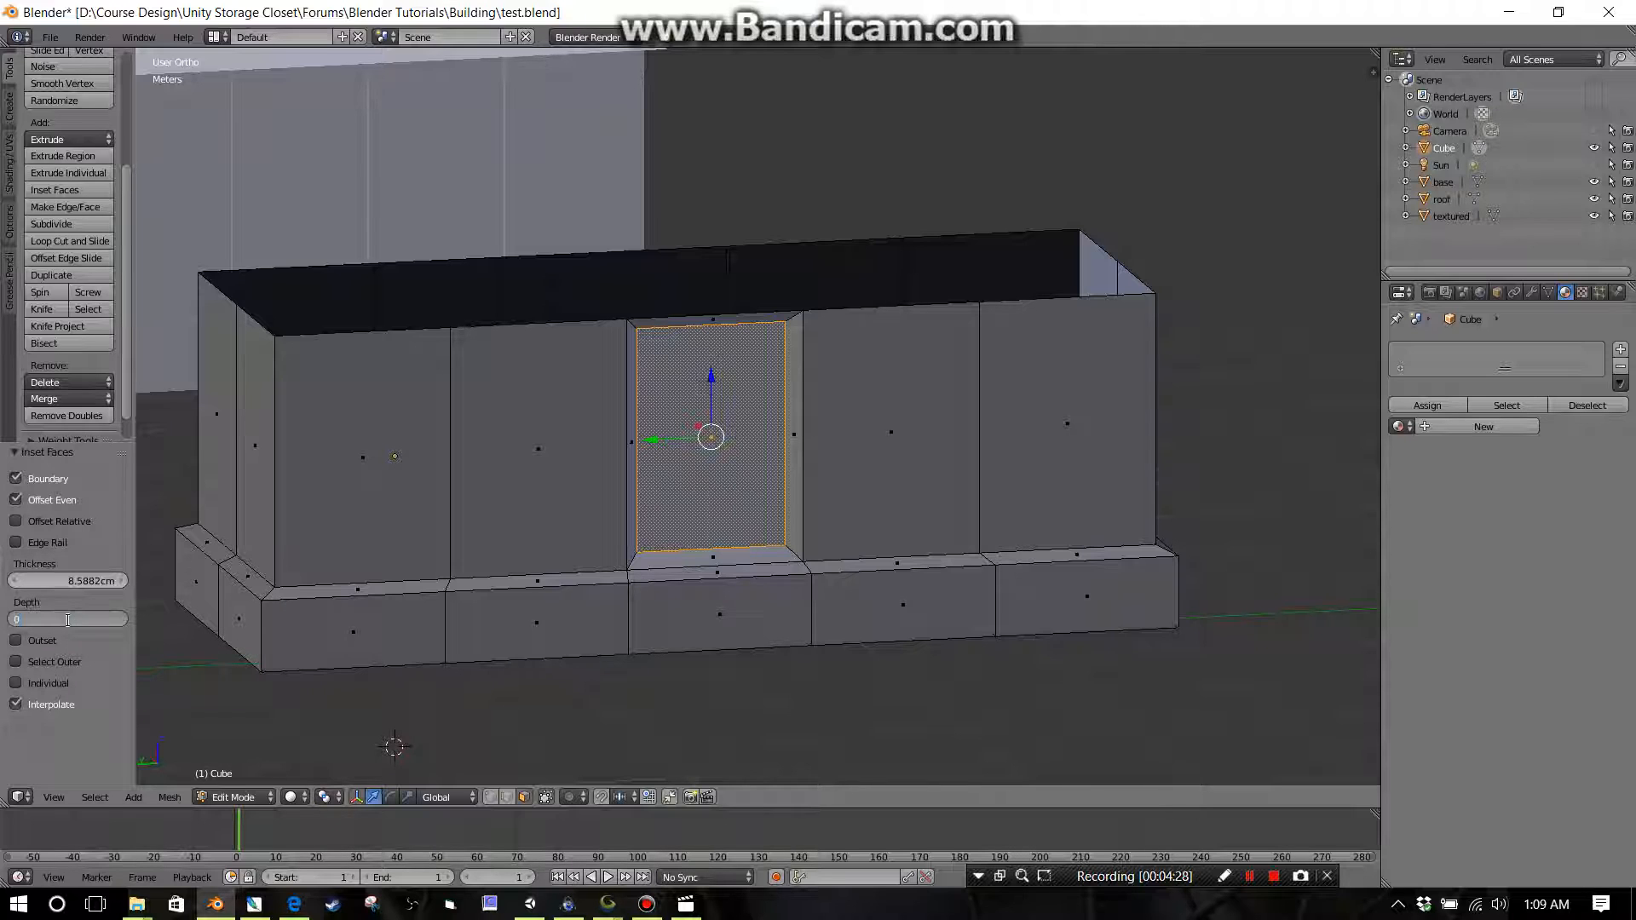
pyautogui.press('Return')
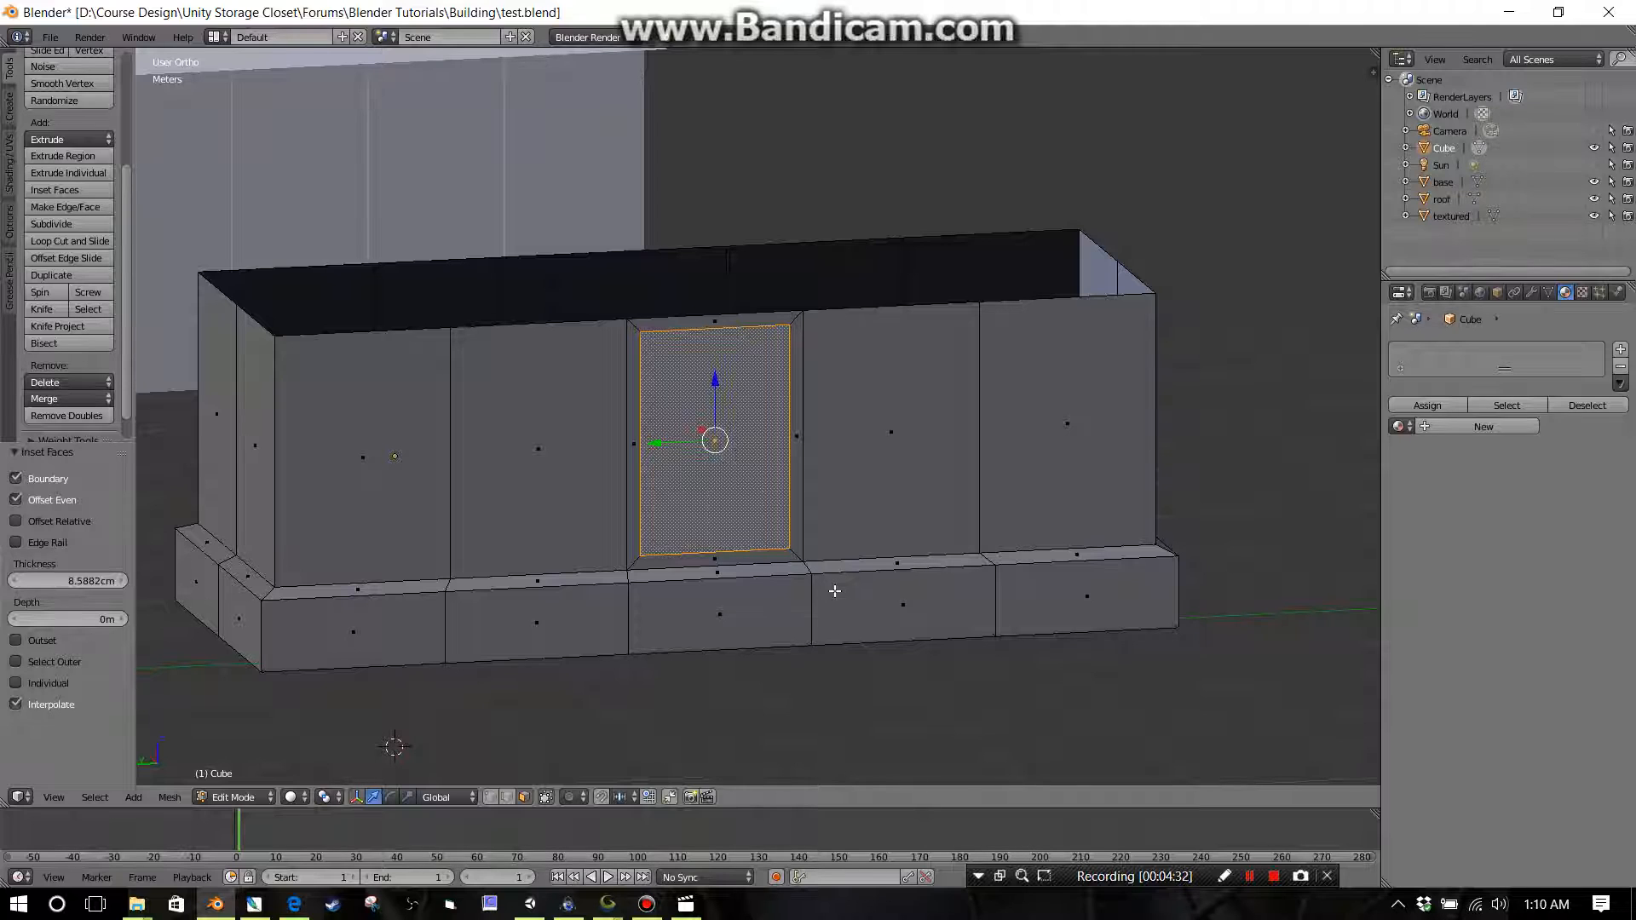
pyautogui.press('e')
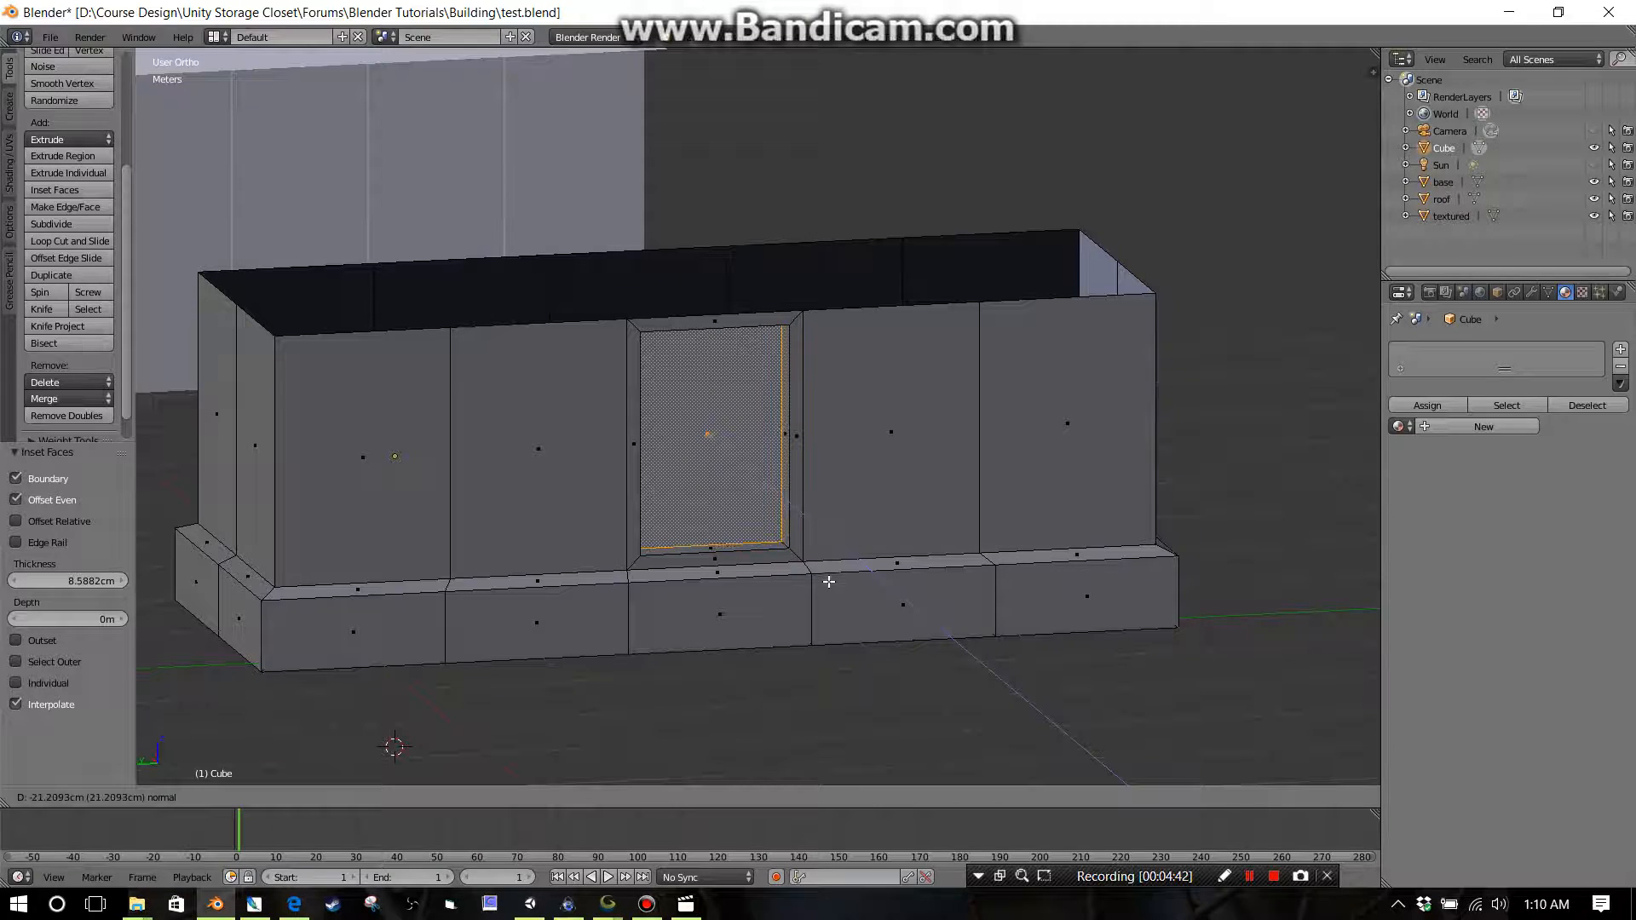
pyautogui.click(829, 584)
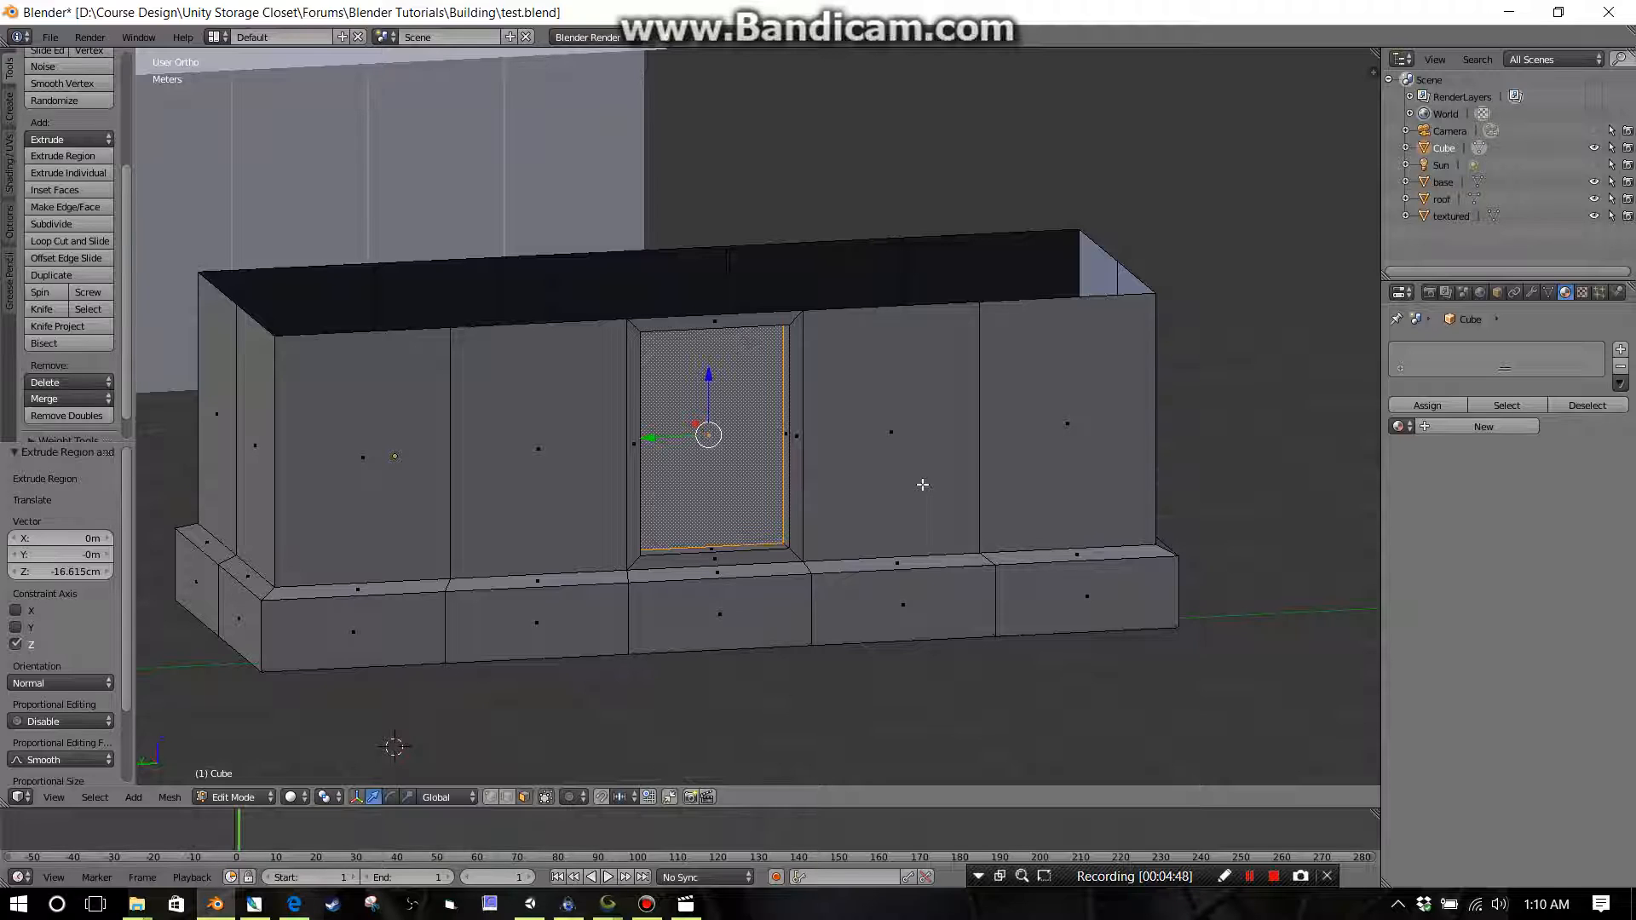
# Step: Undo the inward extrusion and the inset on the middle upper wall face of the long side
pyautogui.hotkey('ctrl', 'z')
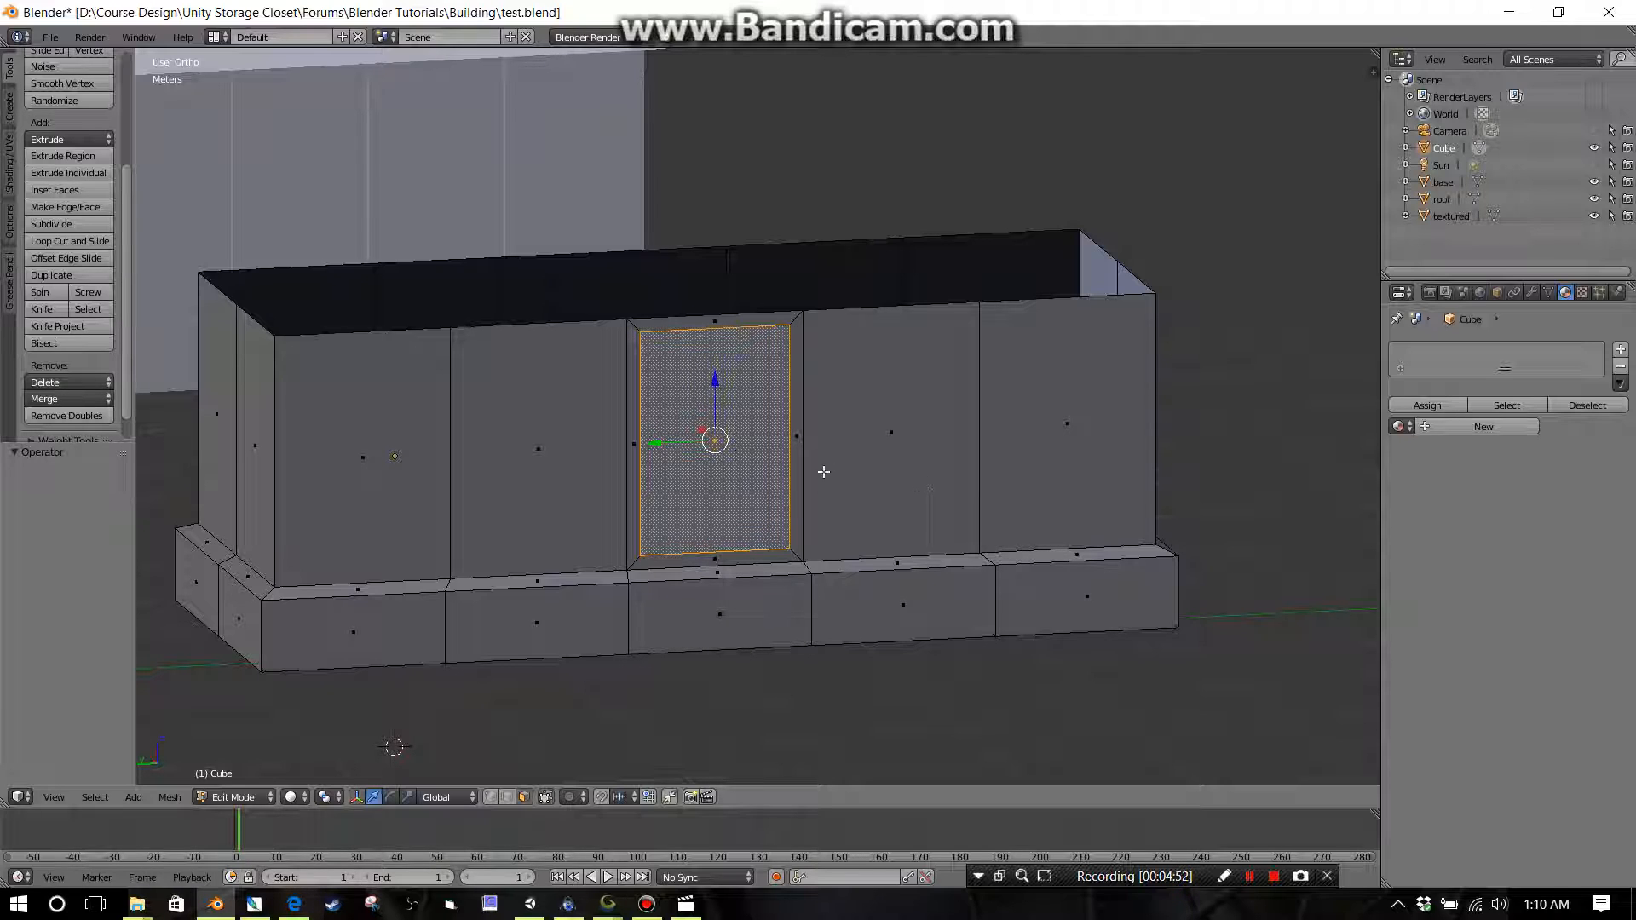
pyautogui.rightClick(891, 433)
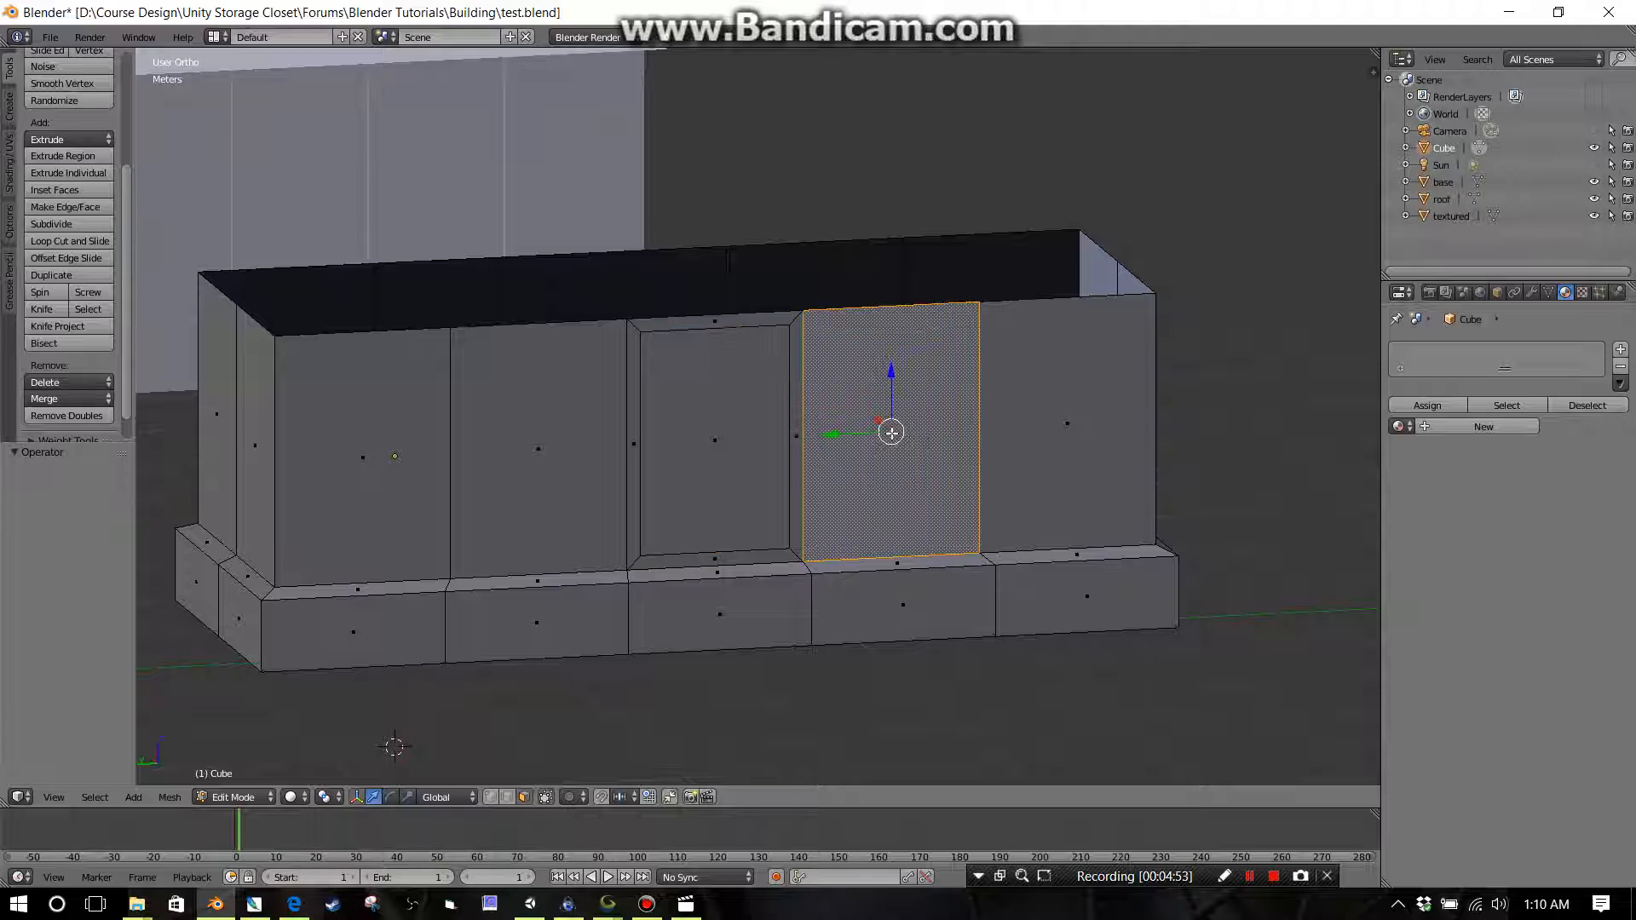
pyautogui.rightClick(760, 440)
pyautogui.hotkey('ctrl', 'z')
pyautogui.hotkey('ctrl', 'z')
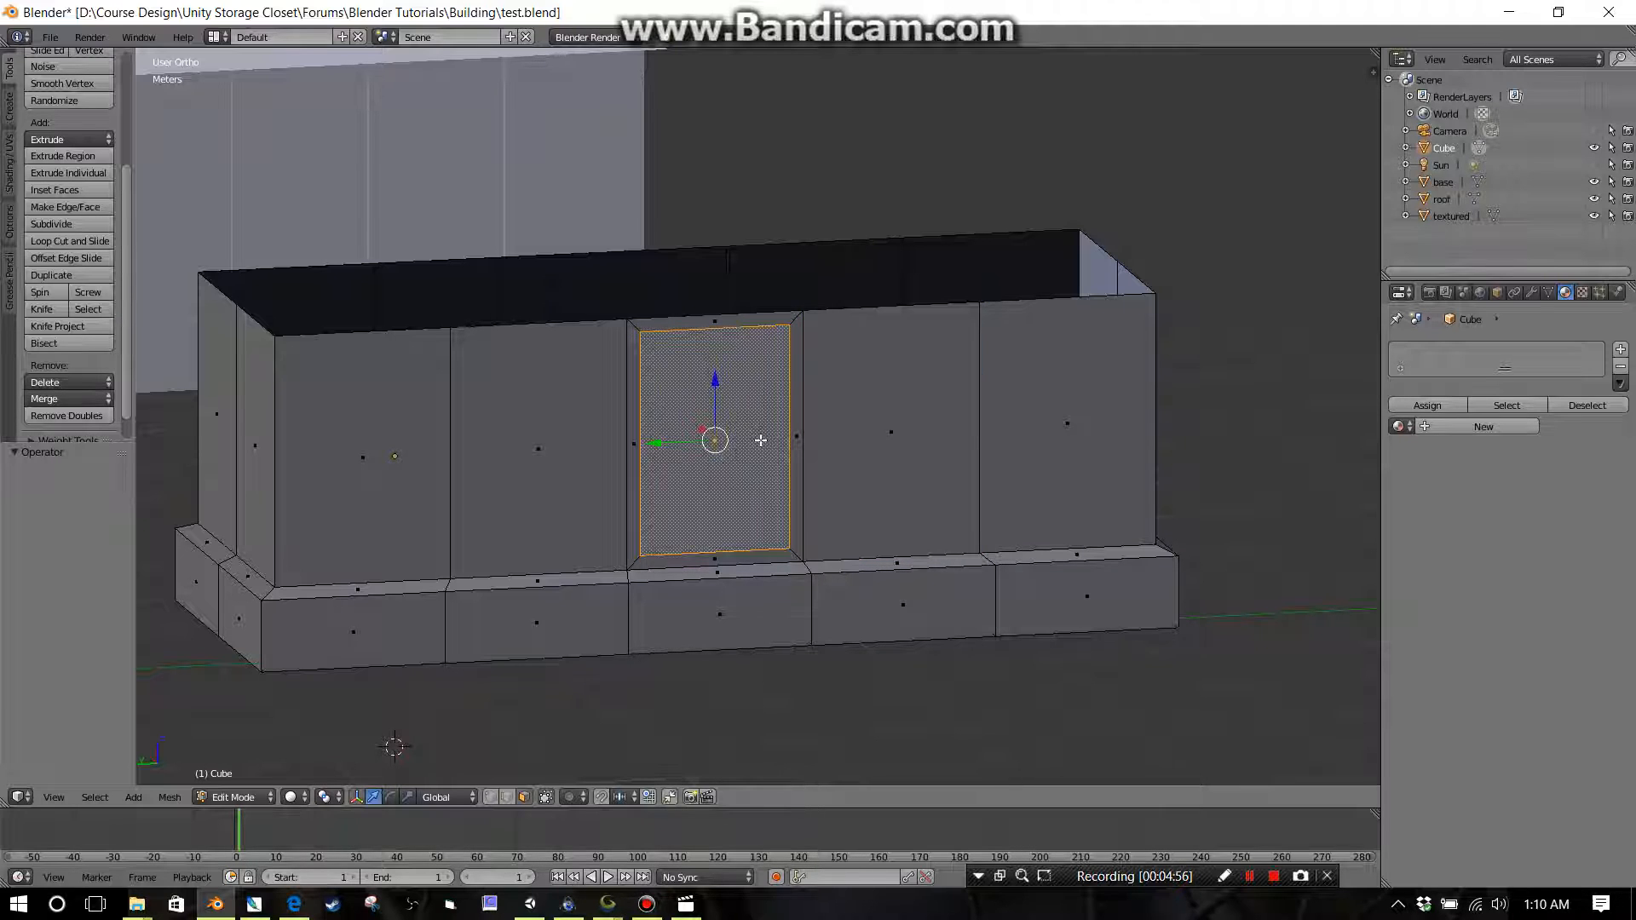
pyautogui.hotkey('ctrl', 'z')
# Step: Inset the middle upper wall face by about 7.4 cm with depth 0, and repeat it on the other four upper faces of this side
pyautogui.press('i')
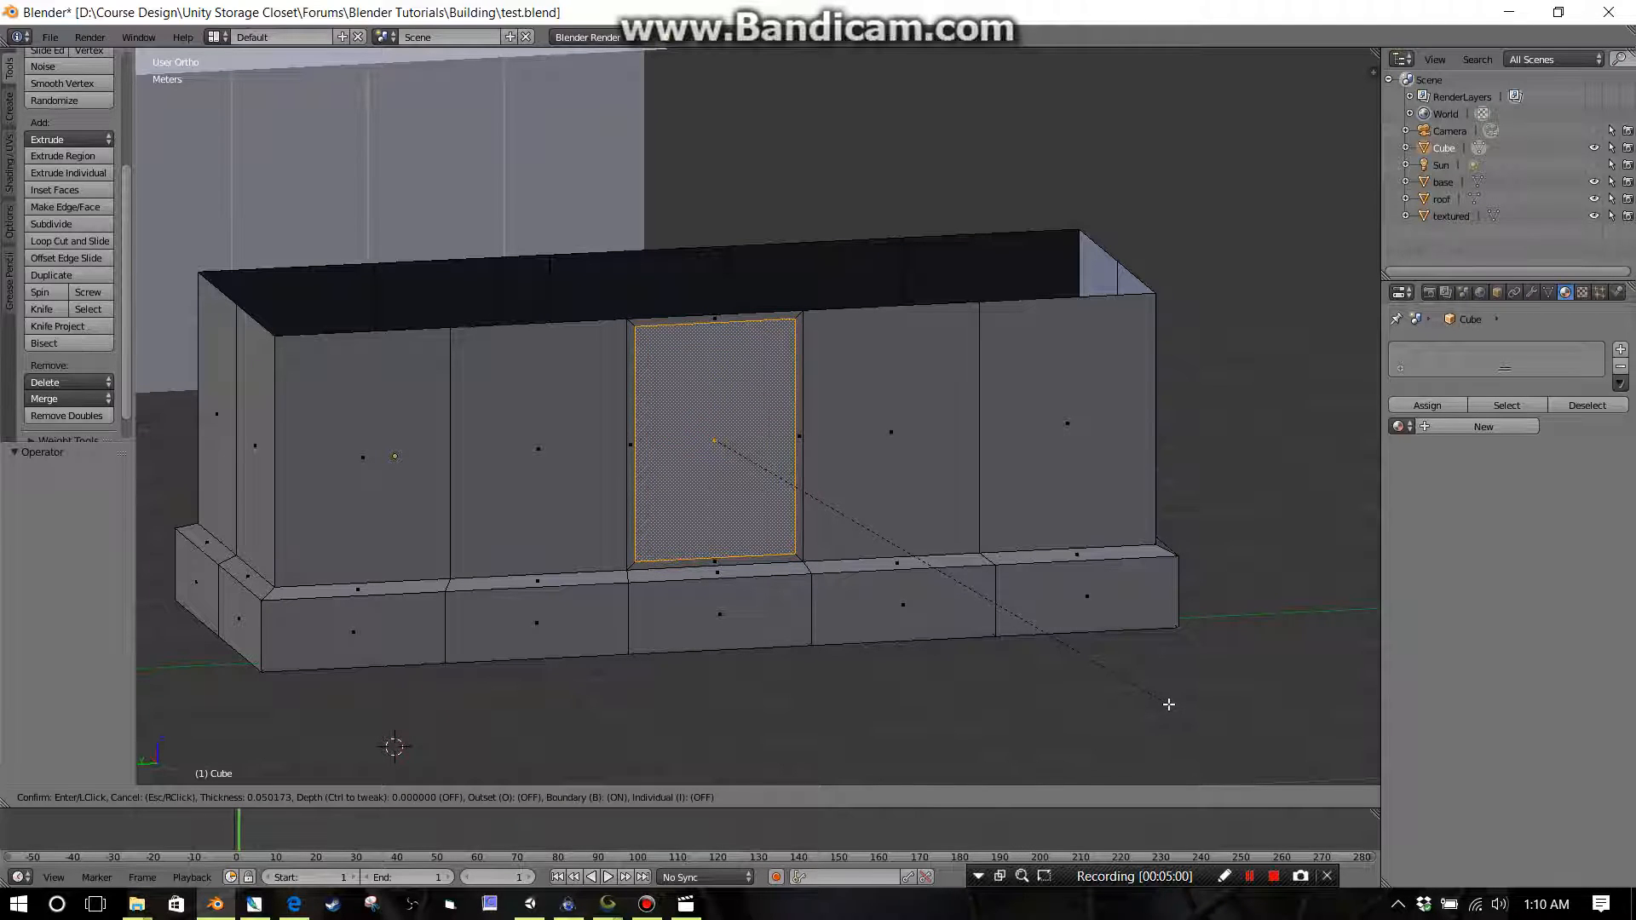
pyautogui.click(1166, 701)
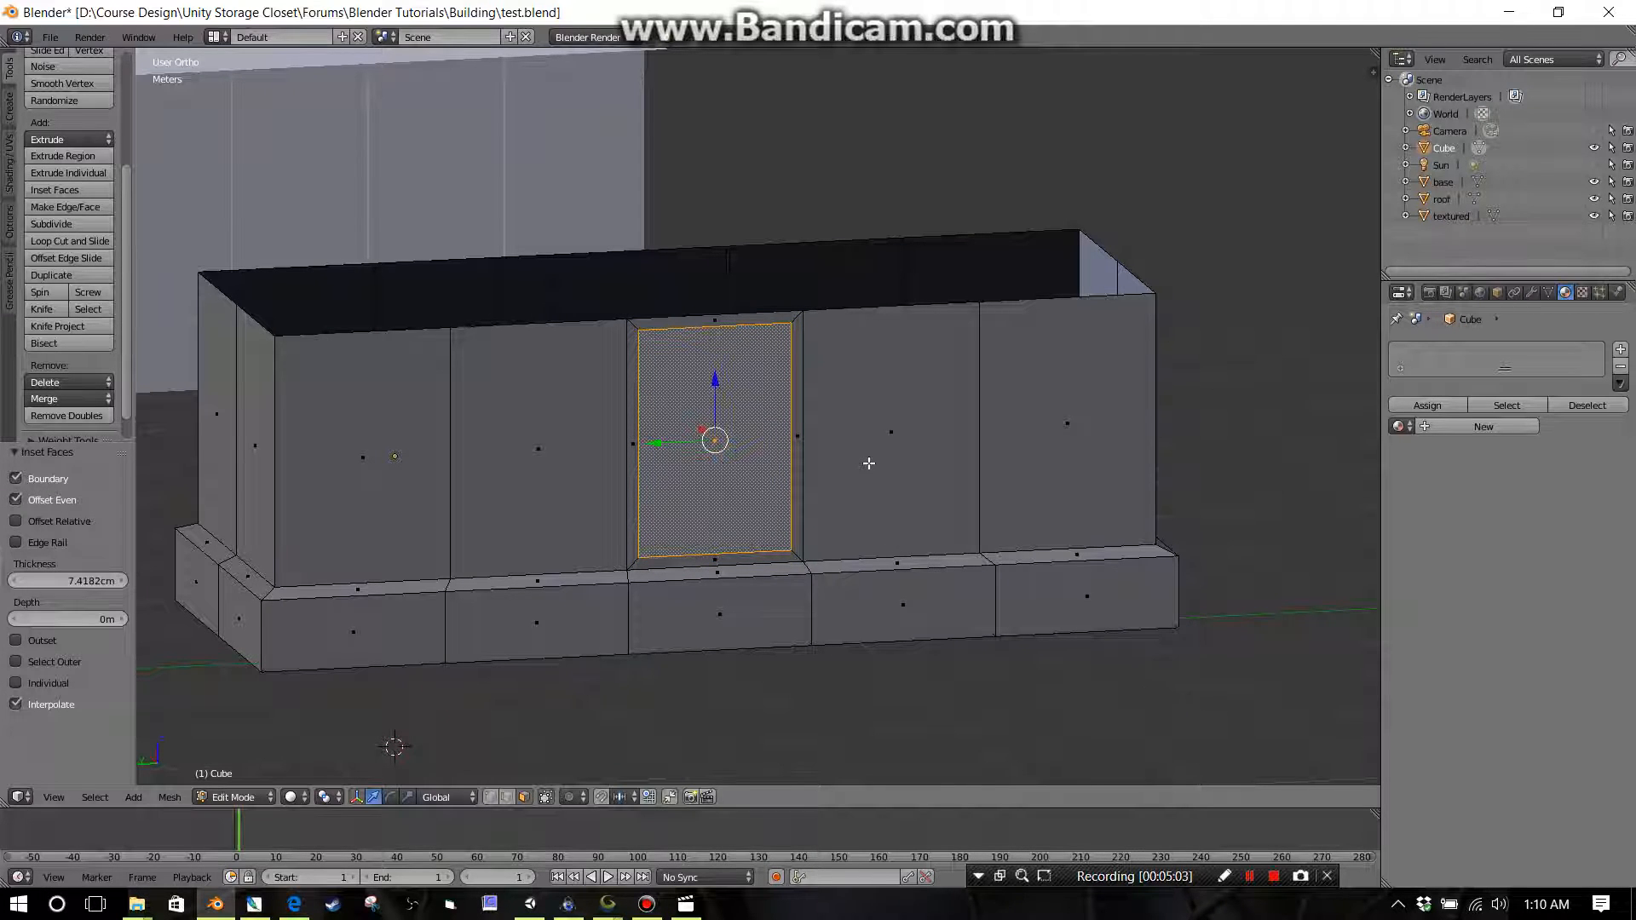
pyautogui.rightClick(868, 463)
pyautogui.hotkey('shift', 'r')
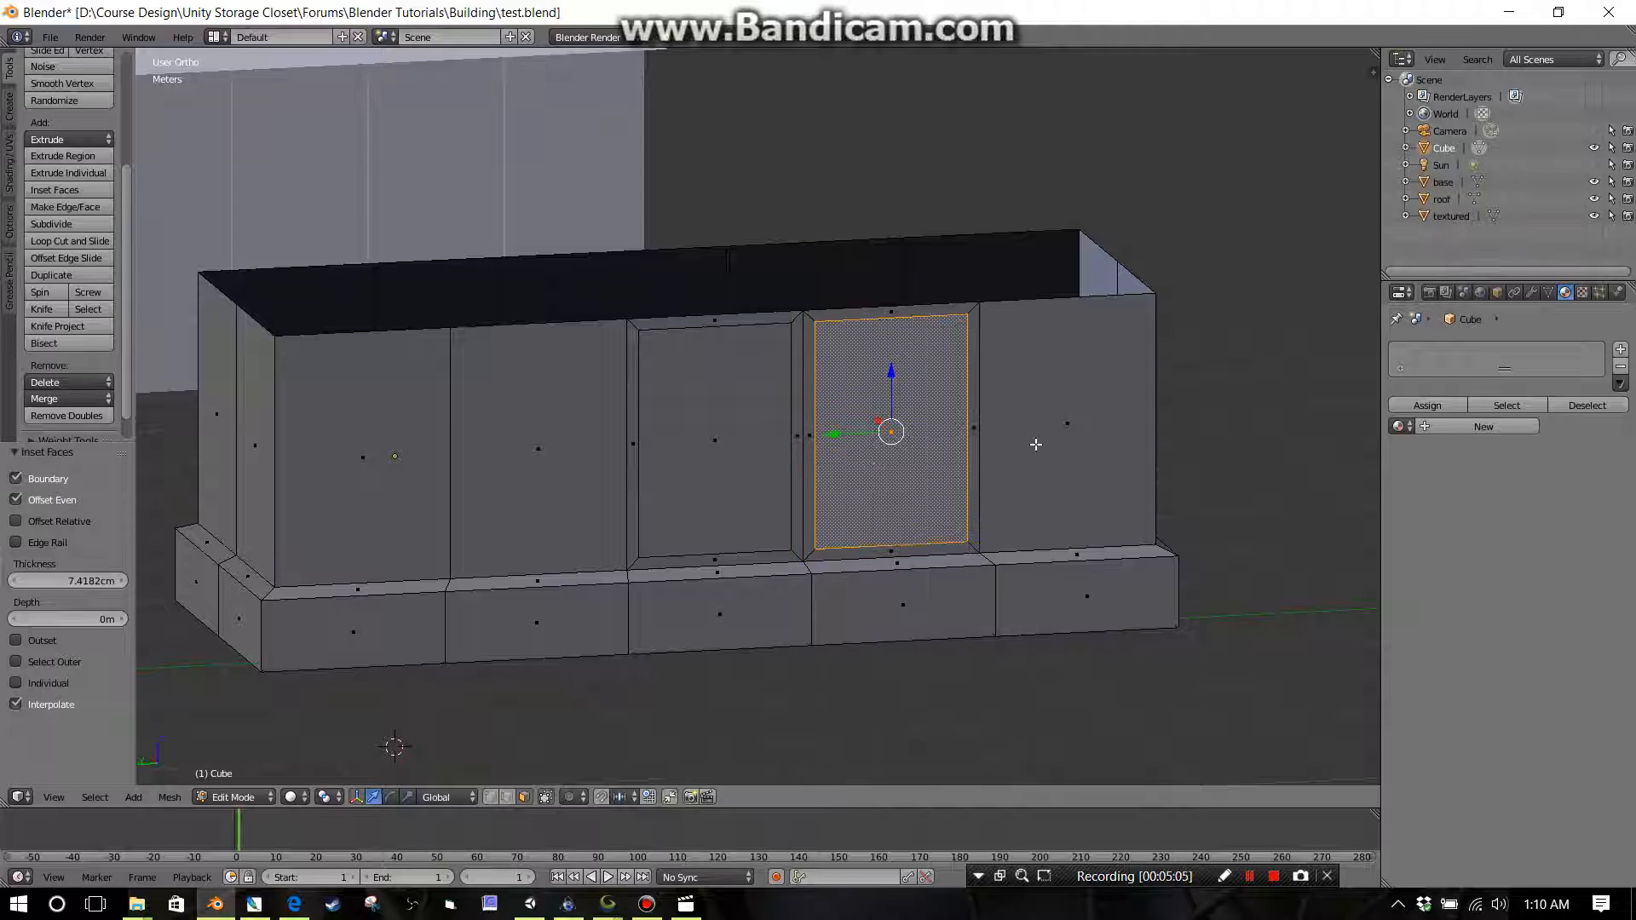
pyautogui.rightClick(1031, 447)
pyautogui.hotkey('shift', 'r')
pyautogui.rightClick(615, 464)
pyautogui.hotkey('shift', 'r')
pyautogui.rightClick(375, 509)
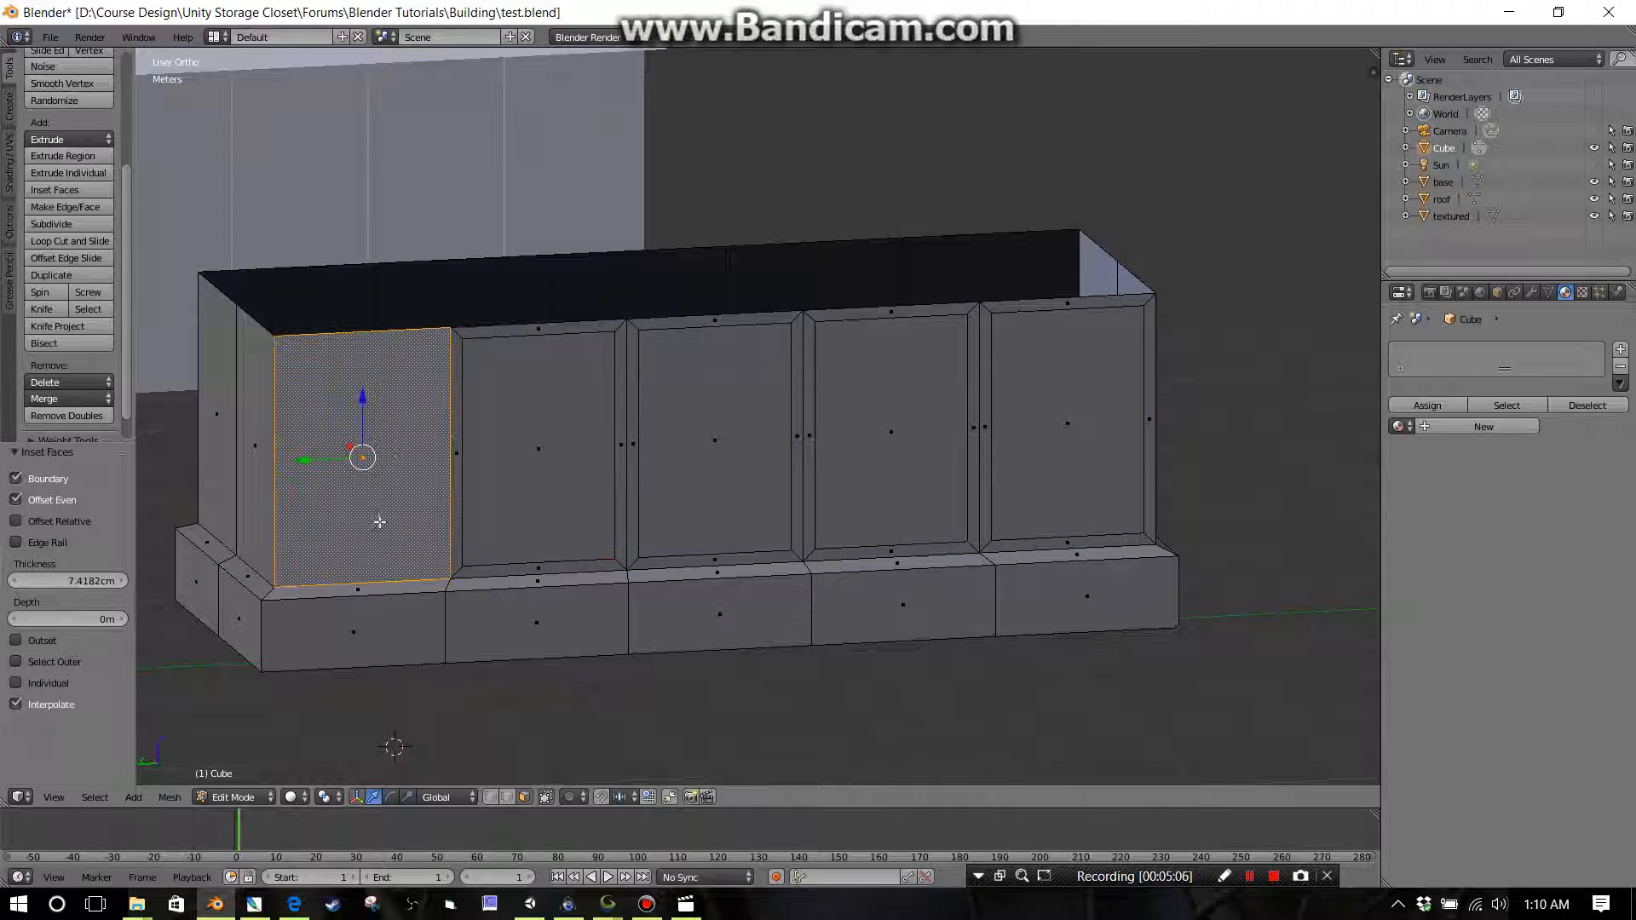
pyautogui.hotkey('shift', 'r')
# Step: Repeat the same inset on all five upper wall faces of the opposite long side
pyautogui.moveTo(375, 508); pyautogui.dragTo(716, 564, button='middle')
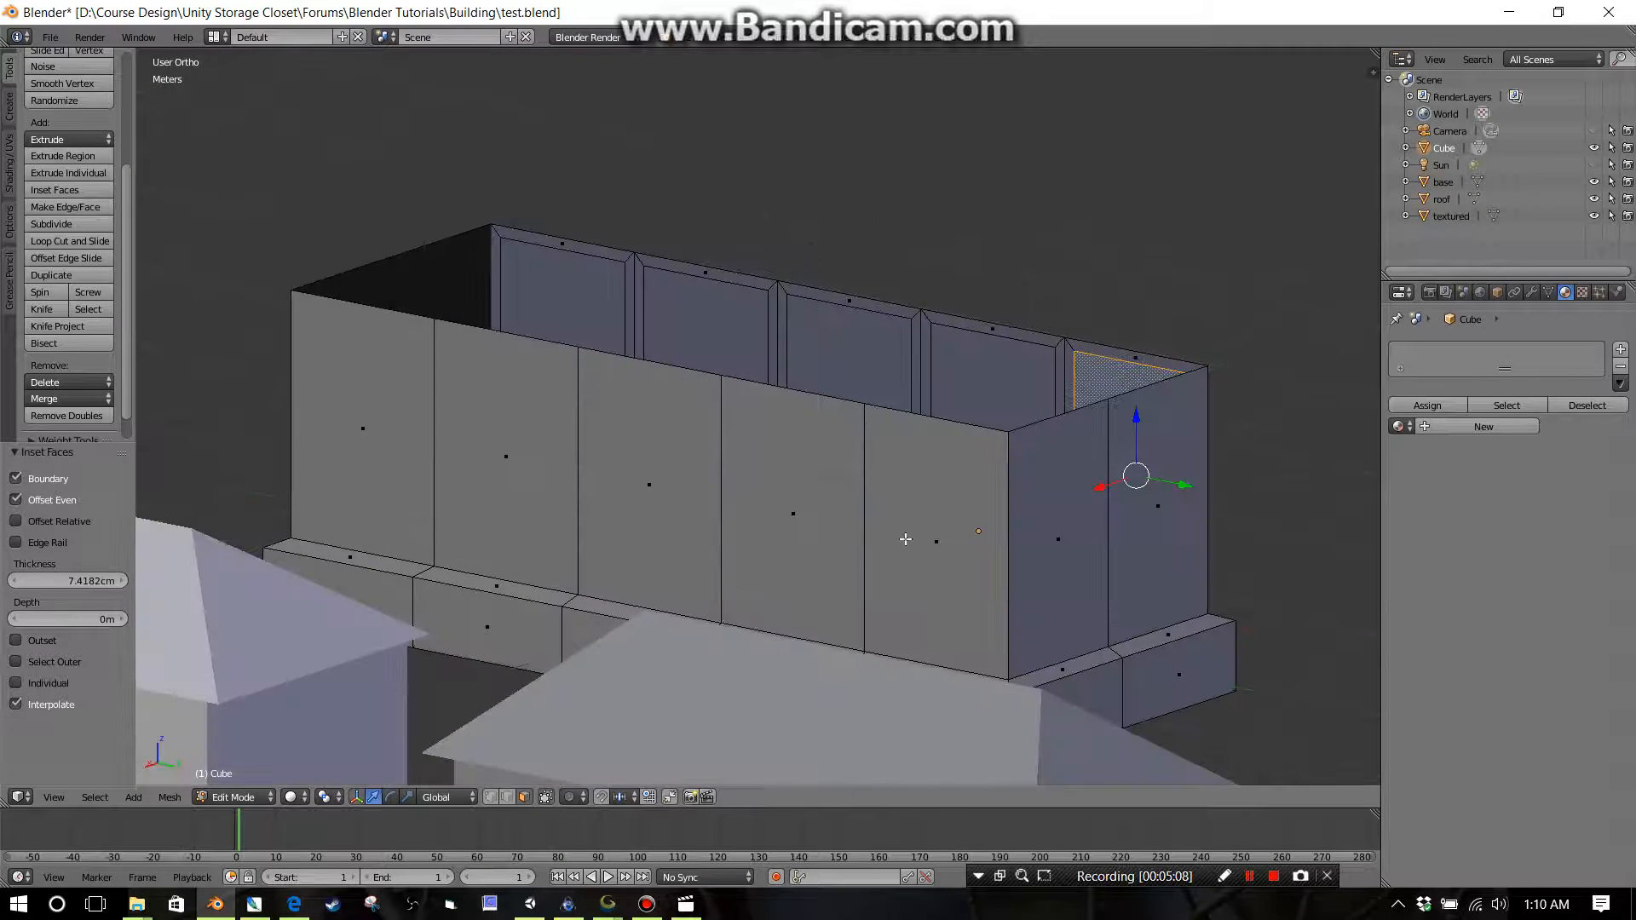
pyautogui.rightClick(897, 541)
pyautogui.hotkey('shift', 'r')
pyautogui.rightClick(823, 532)
pyautogui.hotkey('shift', 'r')
pyautogui.rightClick(652, 483)
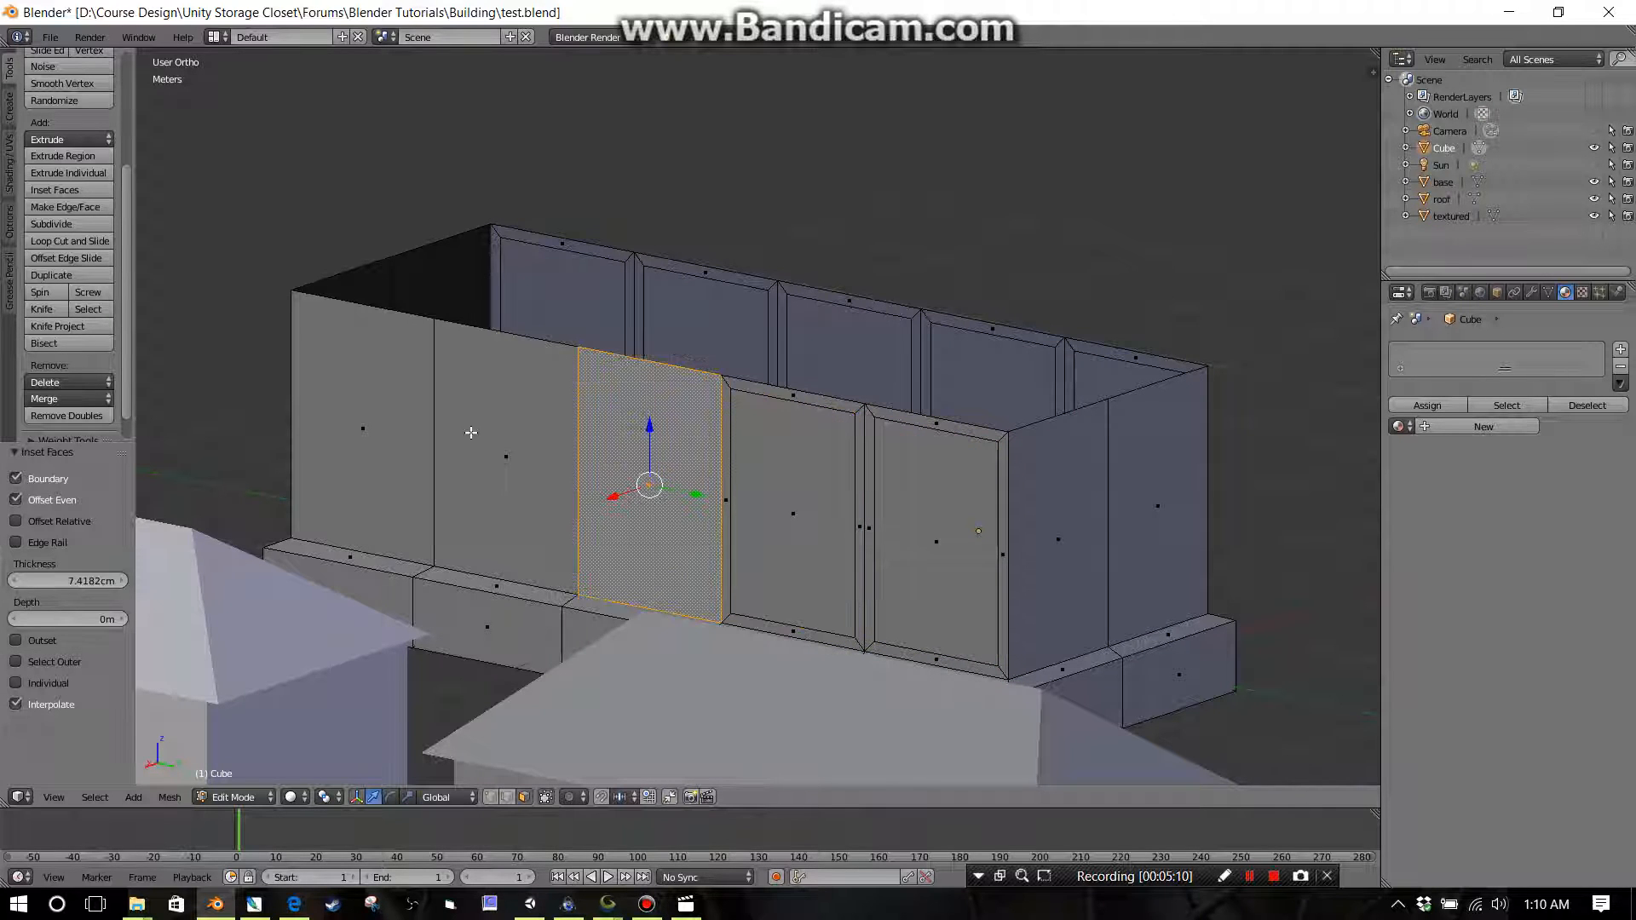
pyautogui.hotkey('shift', 'r')
pyautogui.rightClick(470, 432)
pyautogui.hotkey('shift', 'r')
pyautogui.rightClick(401, 439)
pyautogui.hotkey('shift', 'r')
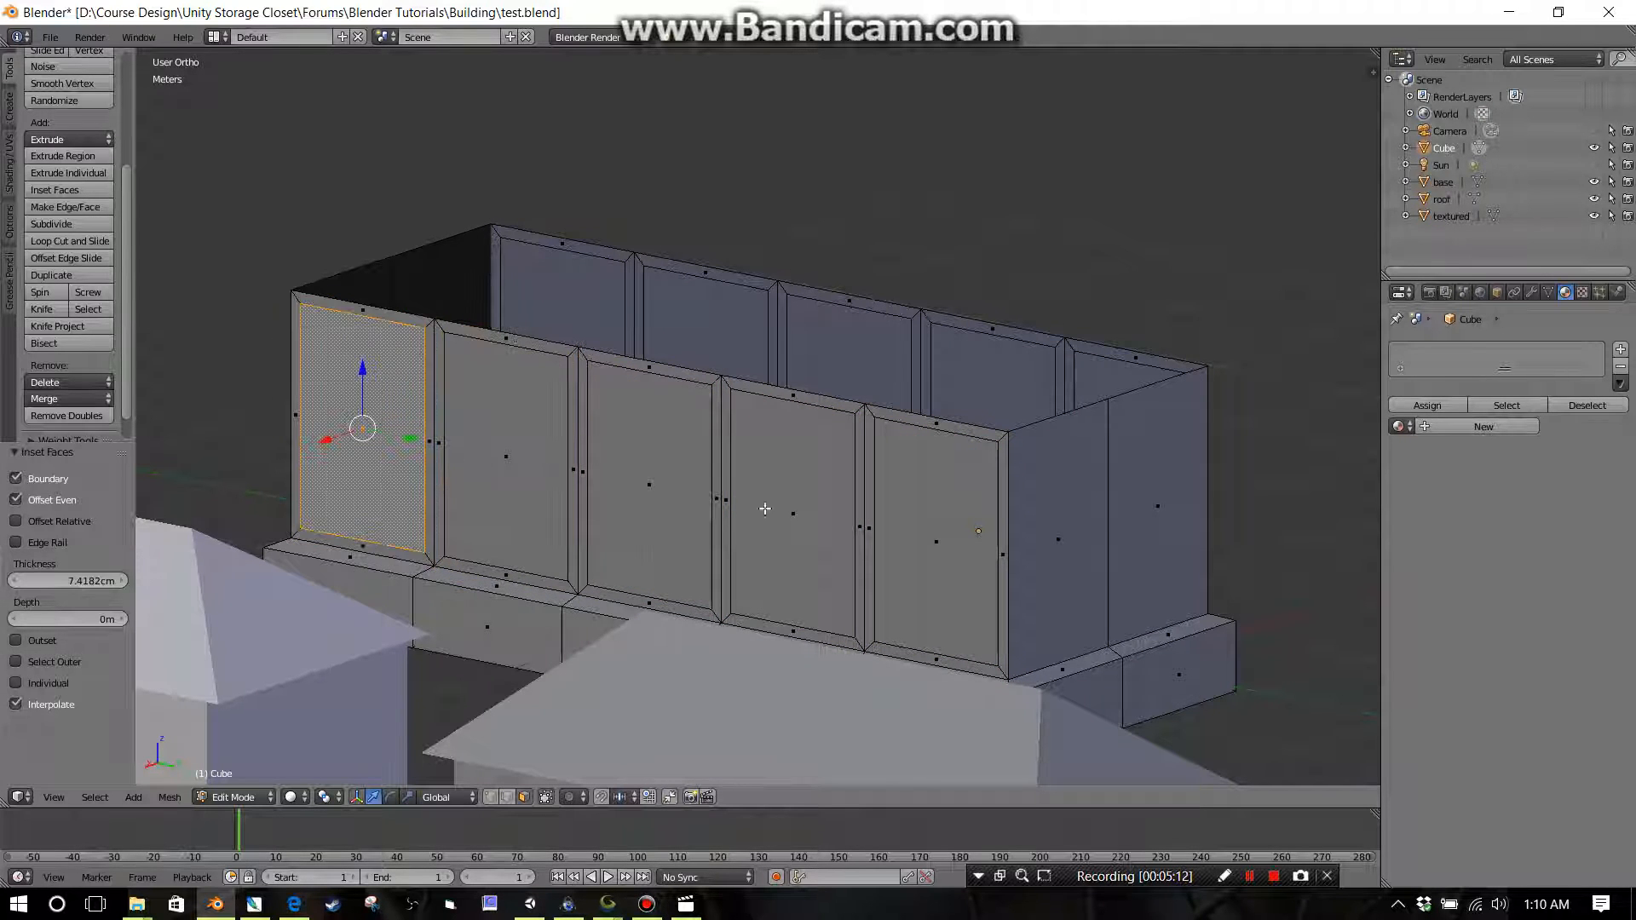
# Step: Extrude the middle inset panel of the first long side inward about 15.8 cm and repeat the extrusion on one adjacent panel
pyautogui.moveTo(1078, 544); pyautogui.dragTo(810, 540, button='middle')
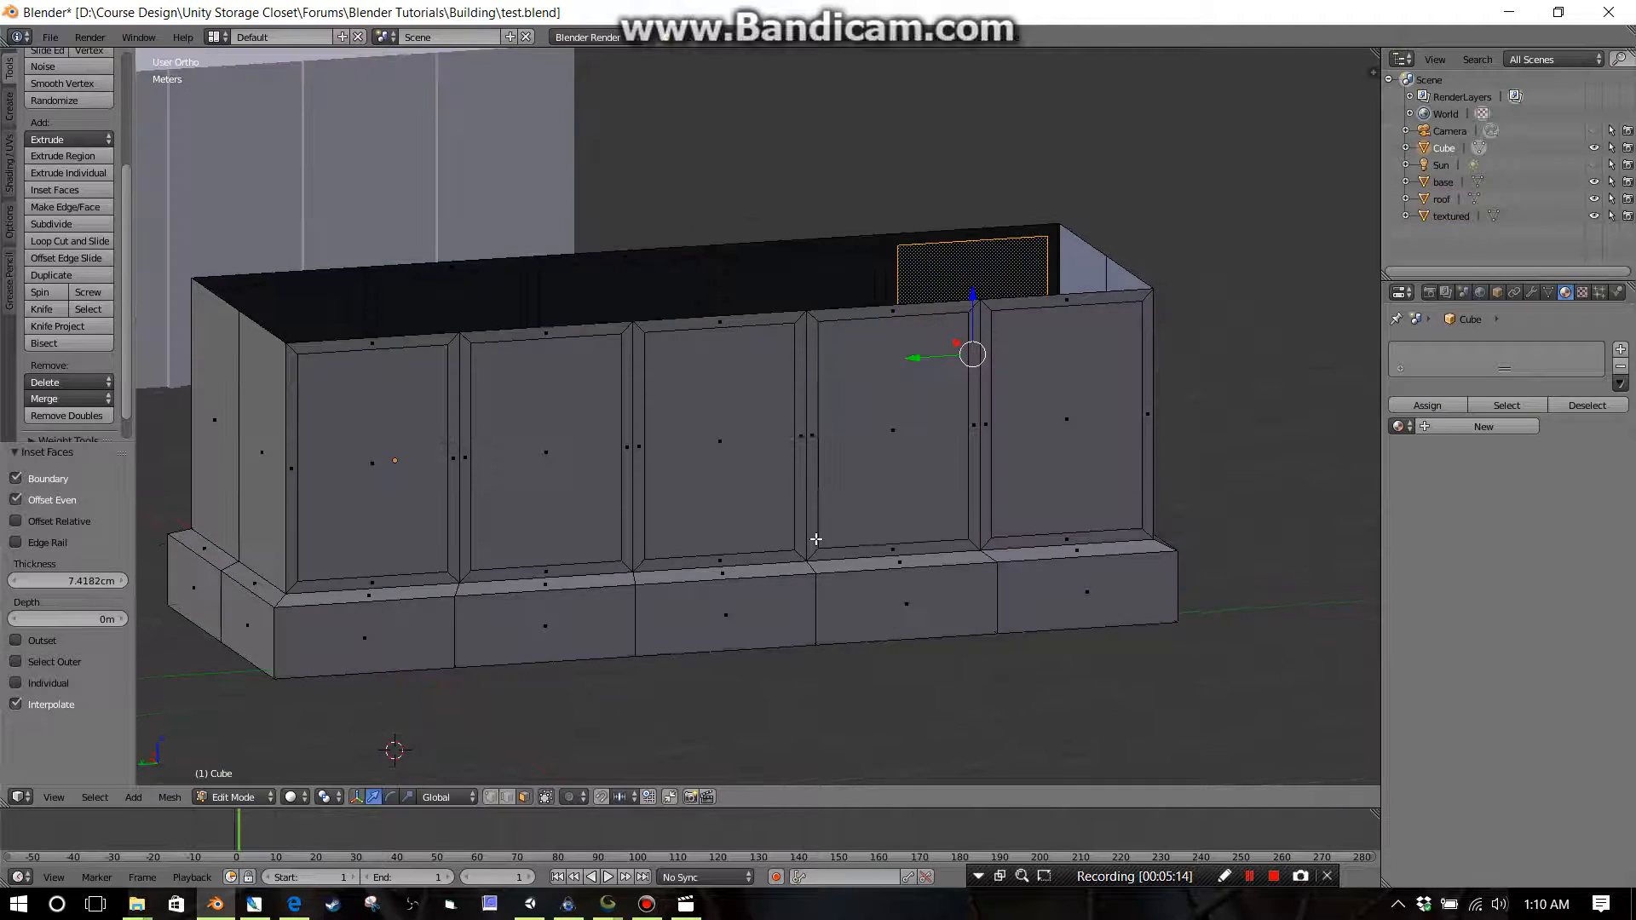
pyautogui.rightClick(735, 481)
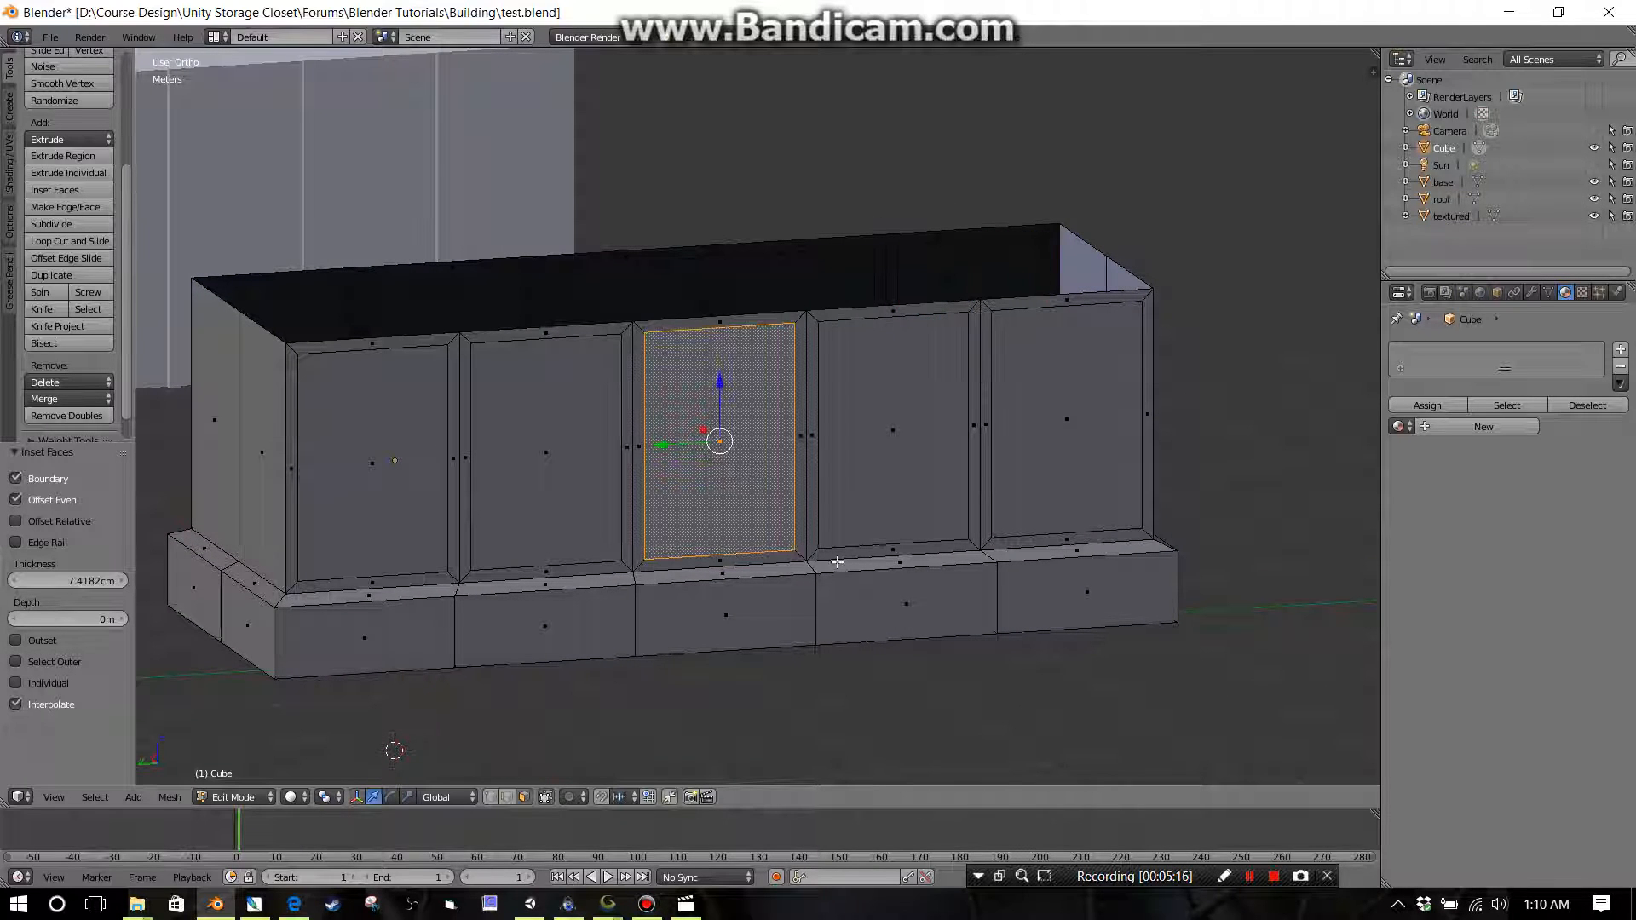
pyautogui.press('e')
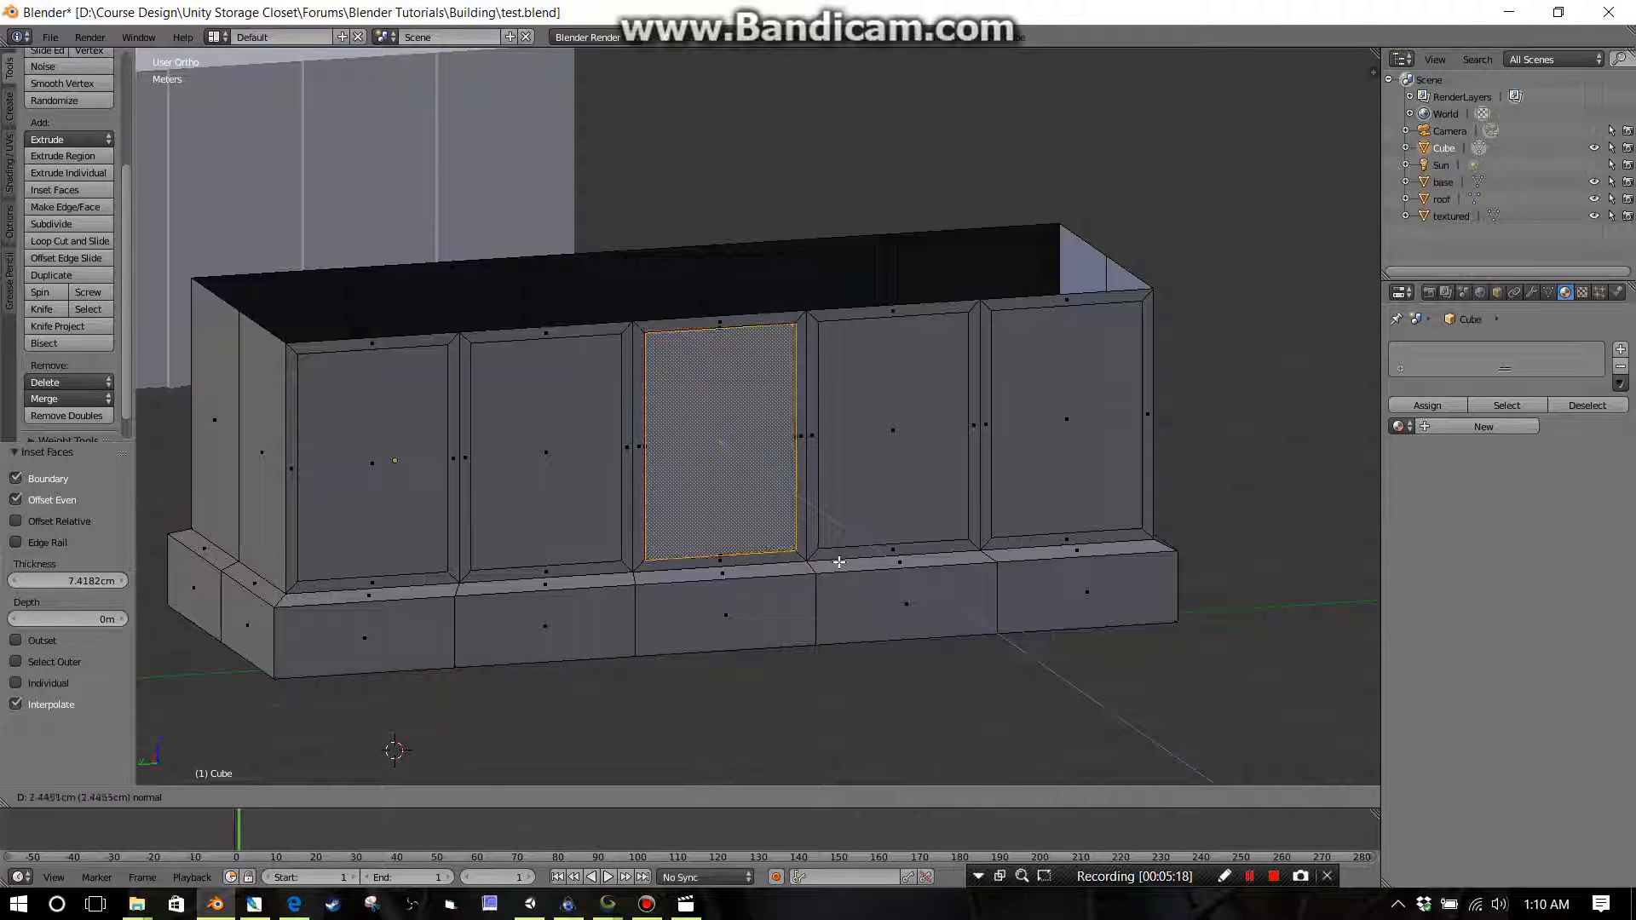
pyautogui.click(831, 554)
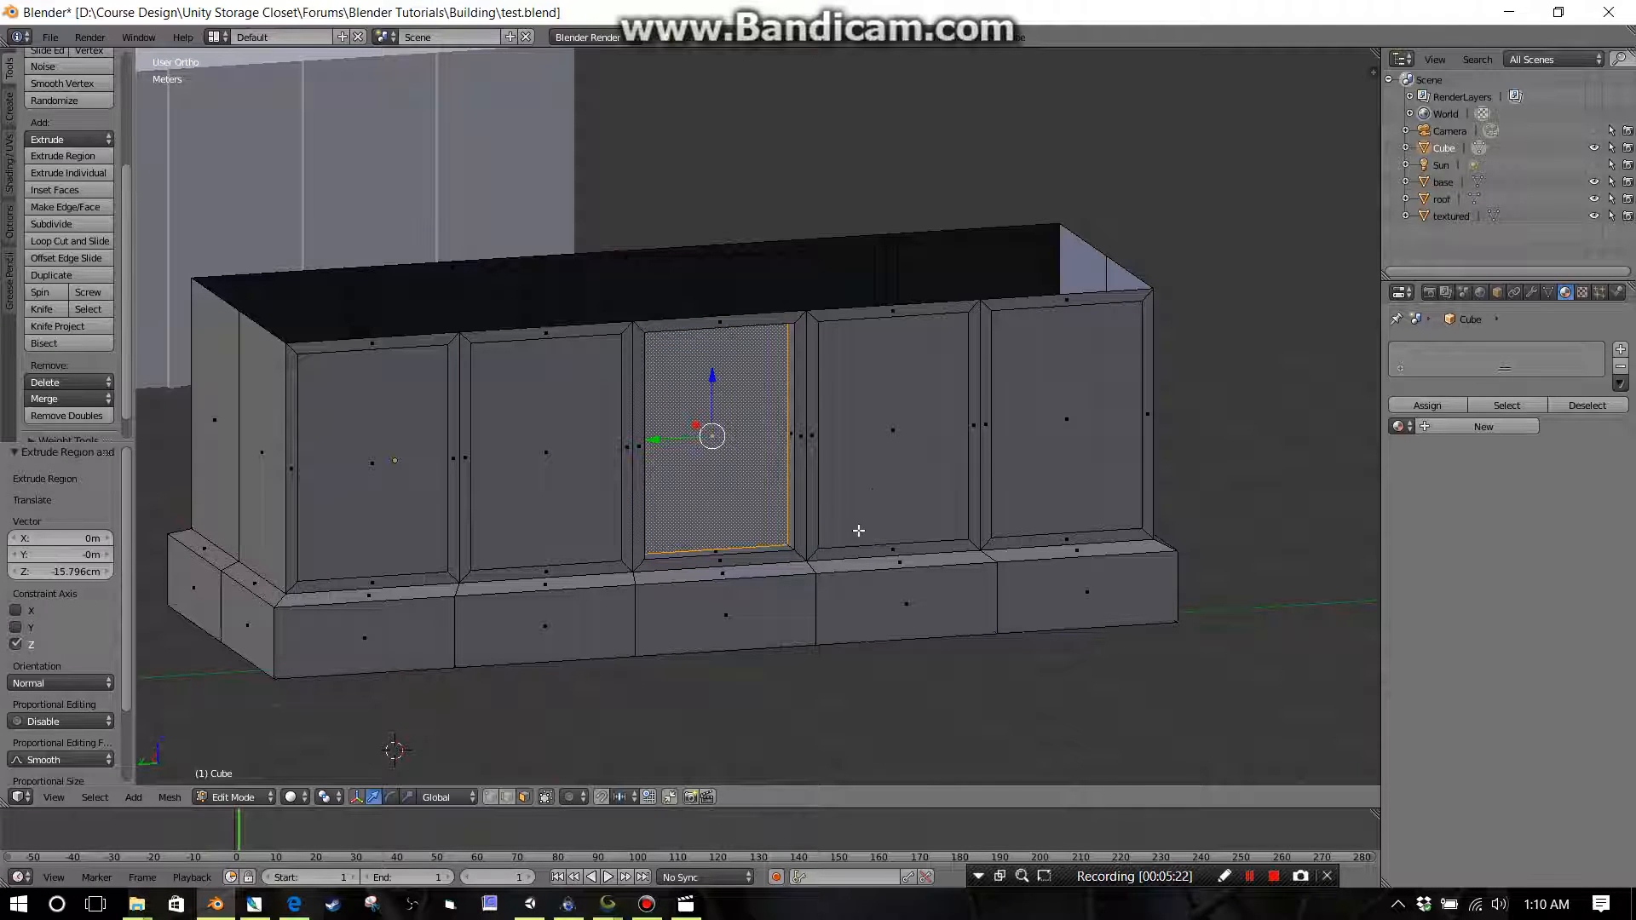
pyautogui.rightClick(858, 530)
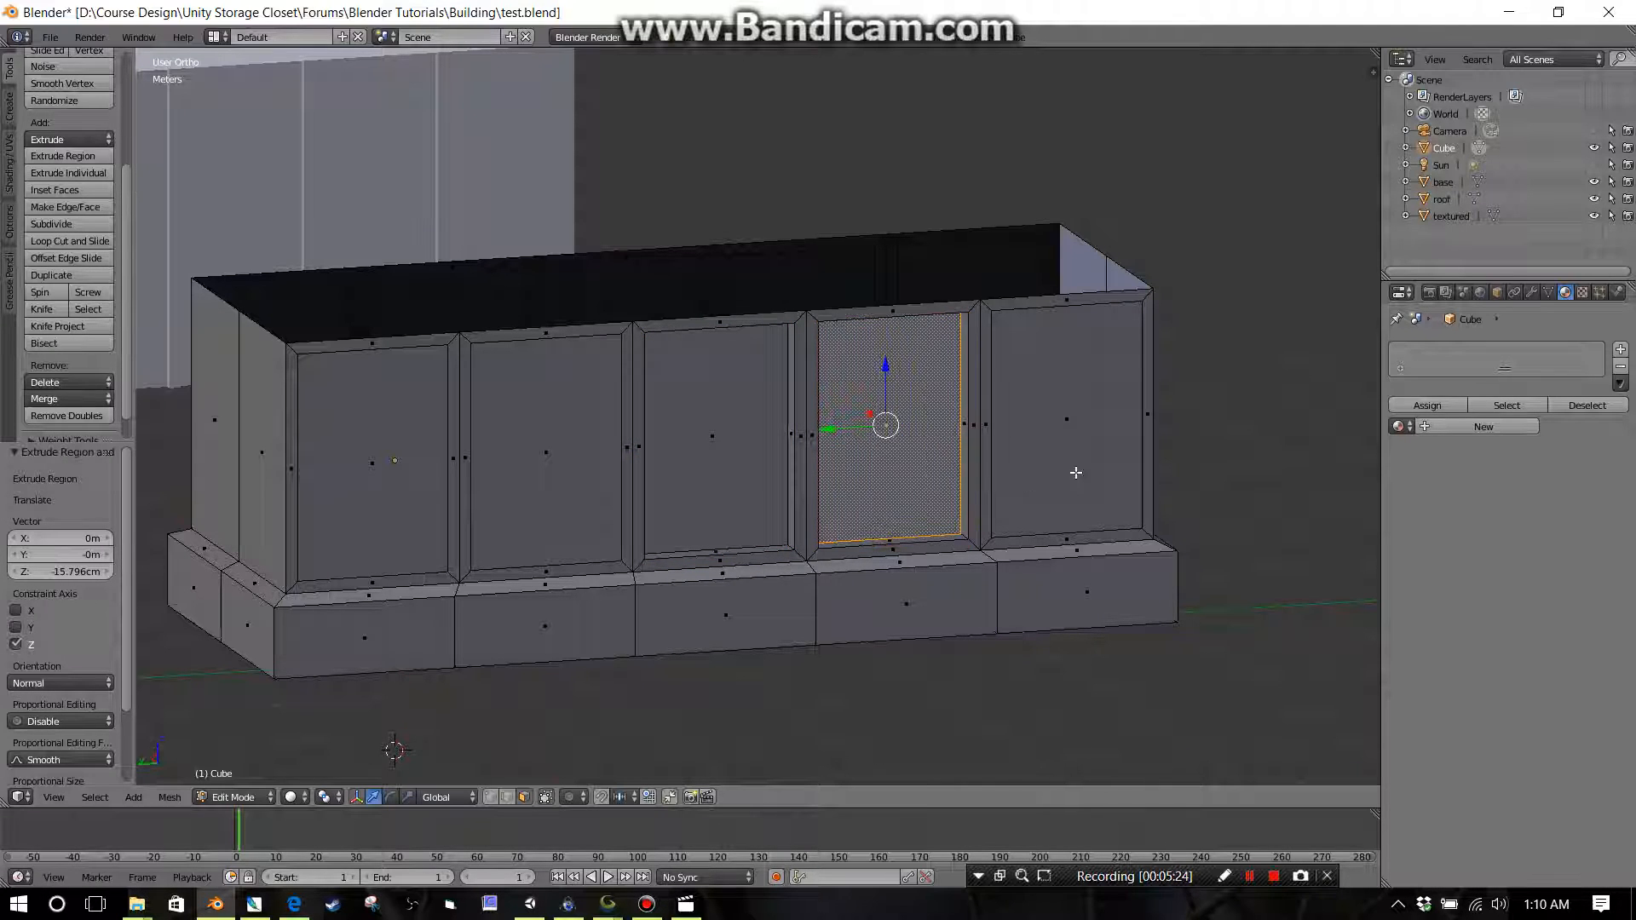
# Step: Try to repeat the extrusion at once on the three remaining panels of this side and all five panels of the opposite long side
pyautogui.rightClick(1075, 472)
pyautogui.keyDown('shift'); pyautogui.rightClick(548, 511); pyautogui.keyUp('shift')
pyautogui.keyDown('shift'); pyautogui.rightClick(358, 513); pyautogui.keyUp('shift')
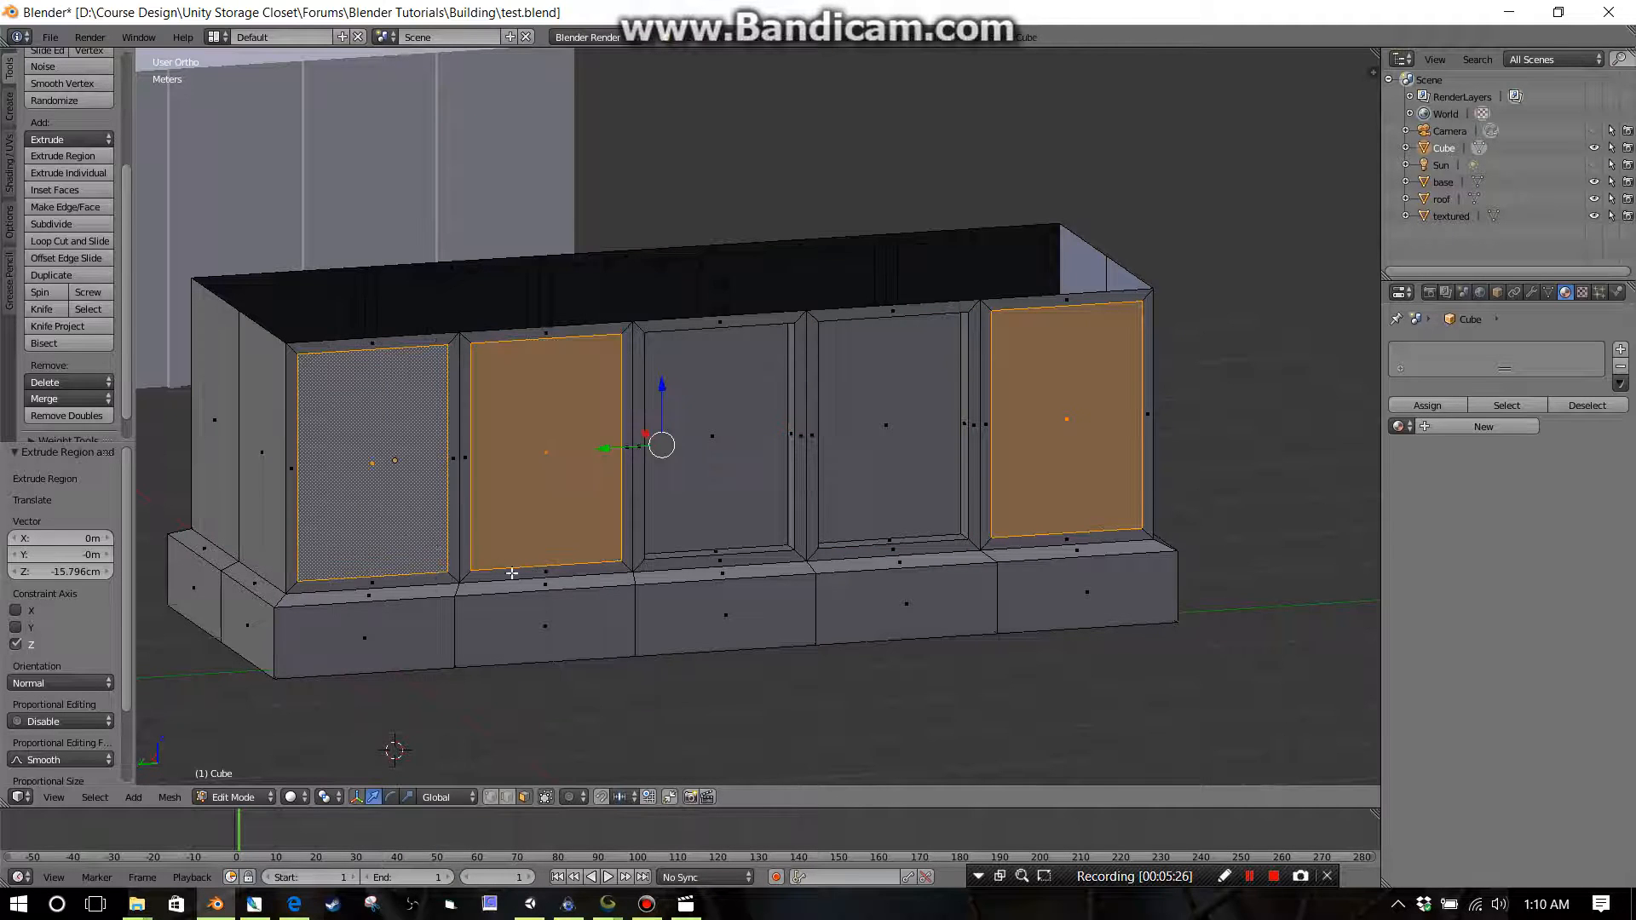
pyautogui.moveTo(511, 573); pyautogui.dragTo(805, 596, button='middle')
pyautogui.keyDown('shift'); pyautogui.rightClick(820, 588); pyautogui.keyUp('shift')
pyautogui.keyDown('shift'); pyautogui.rightClick(742, 553); pyautogui.keyUp('shift')
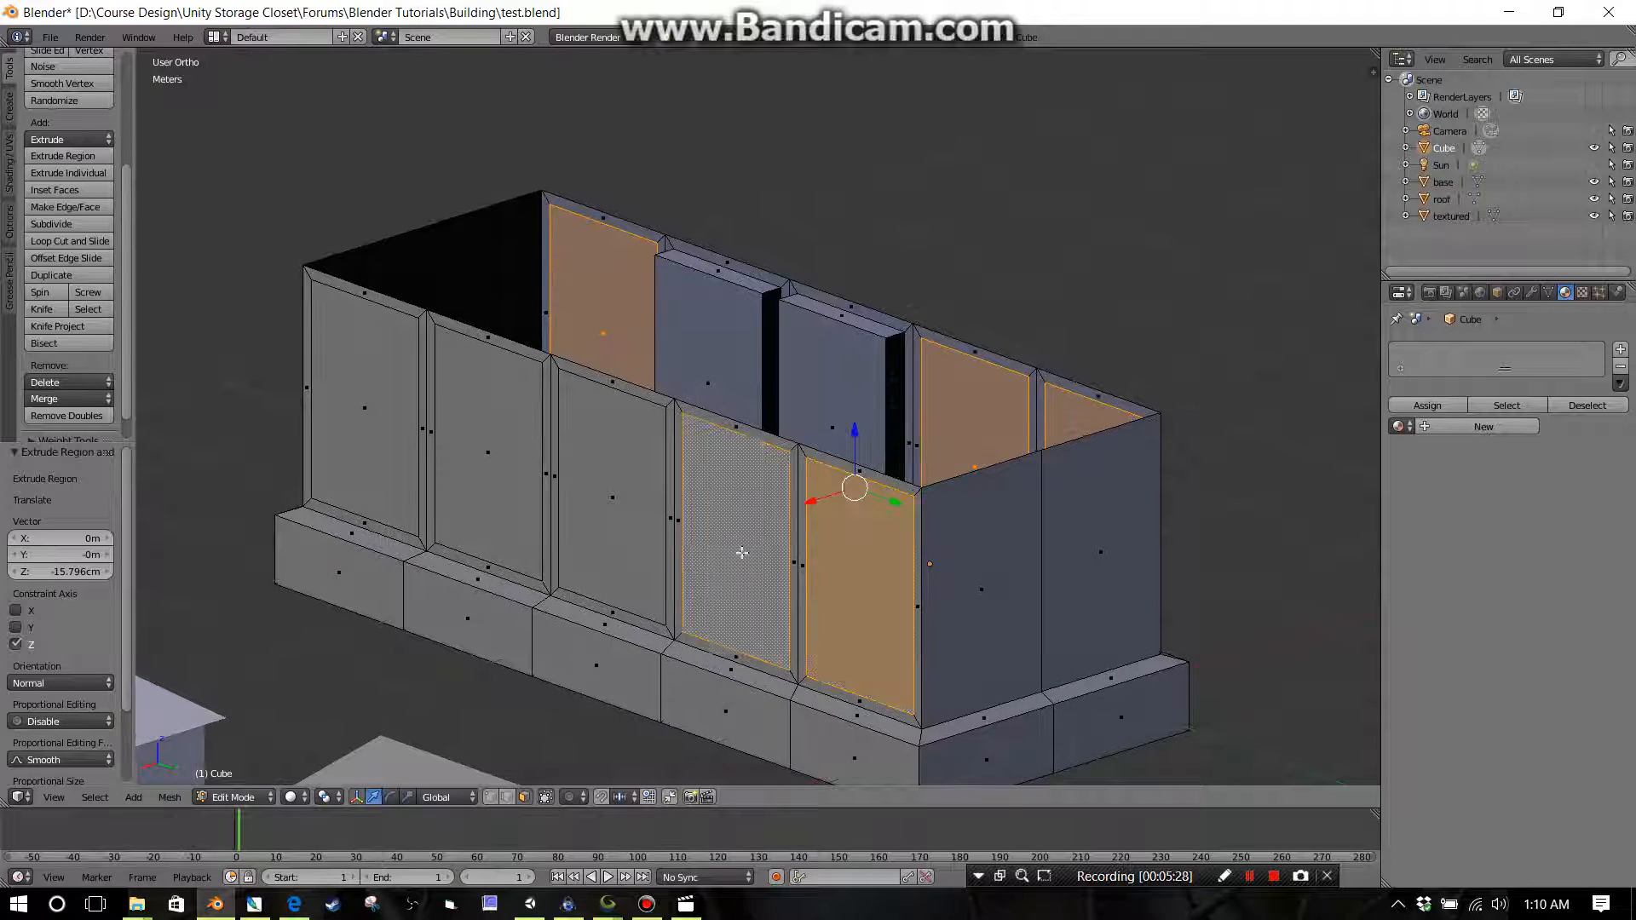
pyautogui.keyDown('shift'); pyautogui.rightClick(558, 506); pyautogui.keyUp('shift')
pyautogui.keyDown('shift'); pyautogui.rightClick(499, 484); pyautogui.keyUp('shift')
pyautogui.keyDown('shift'); pyautogui.rightClick(375, 446); pyautogui.keyUp('shift')
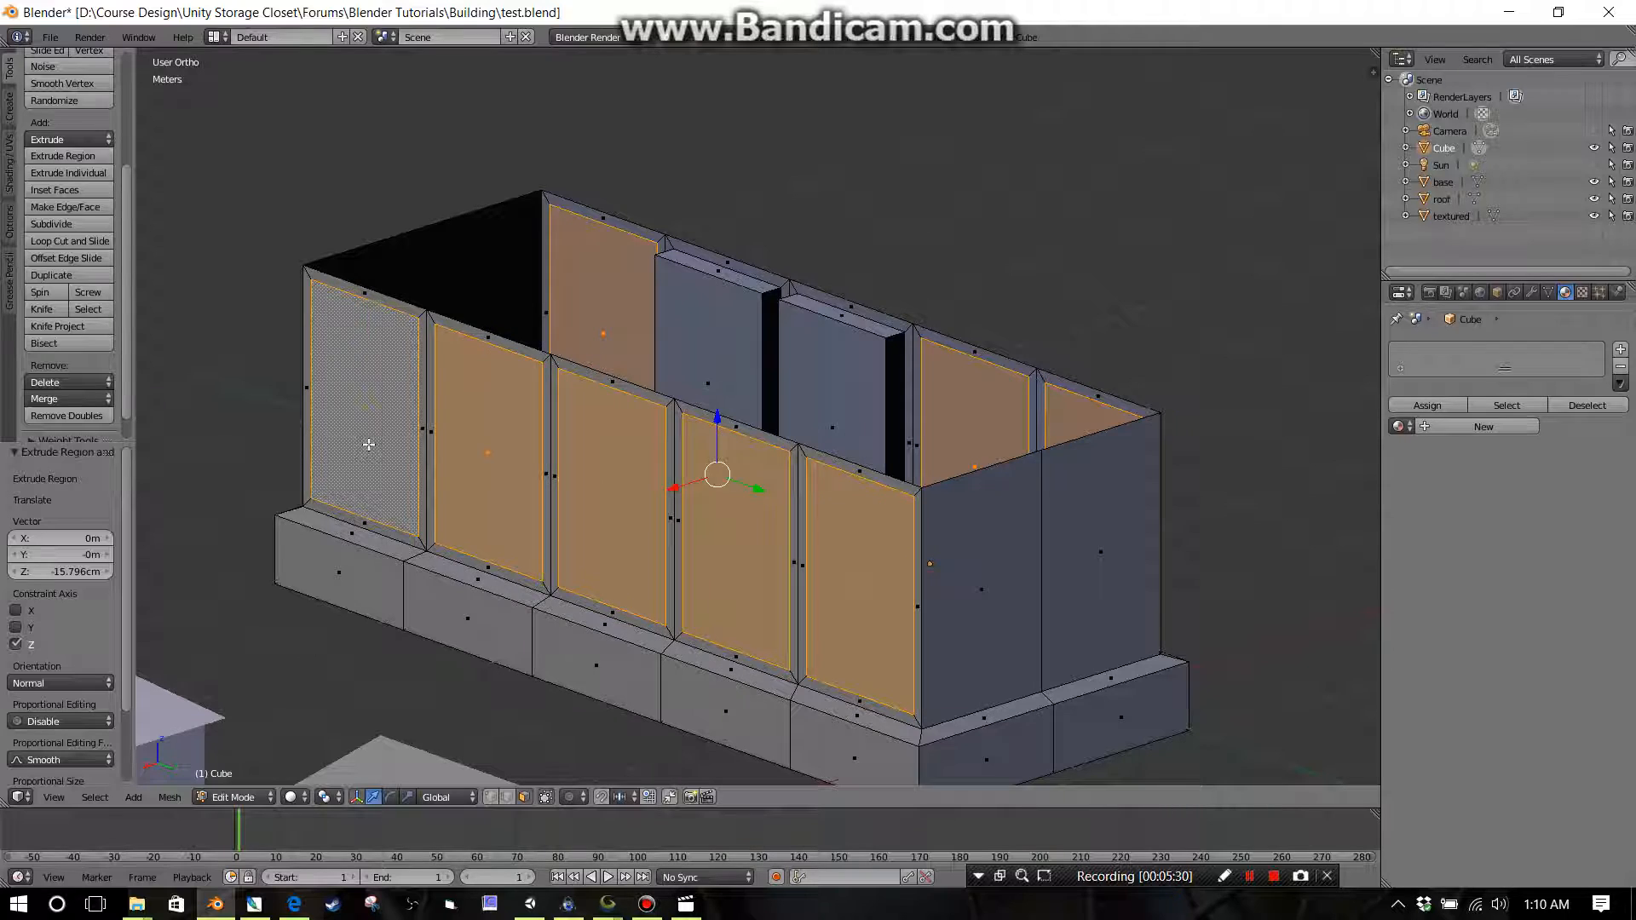
pyautogui.hotkey('shift', 'r')
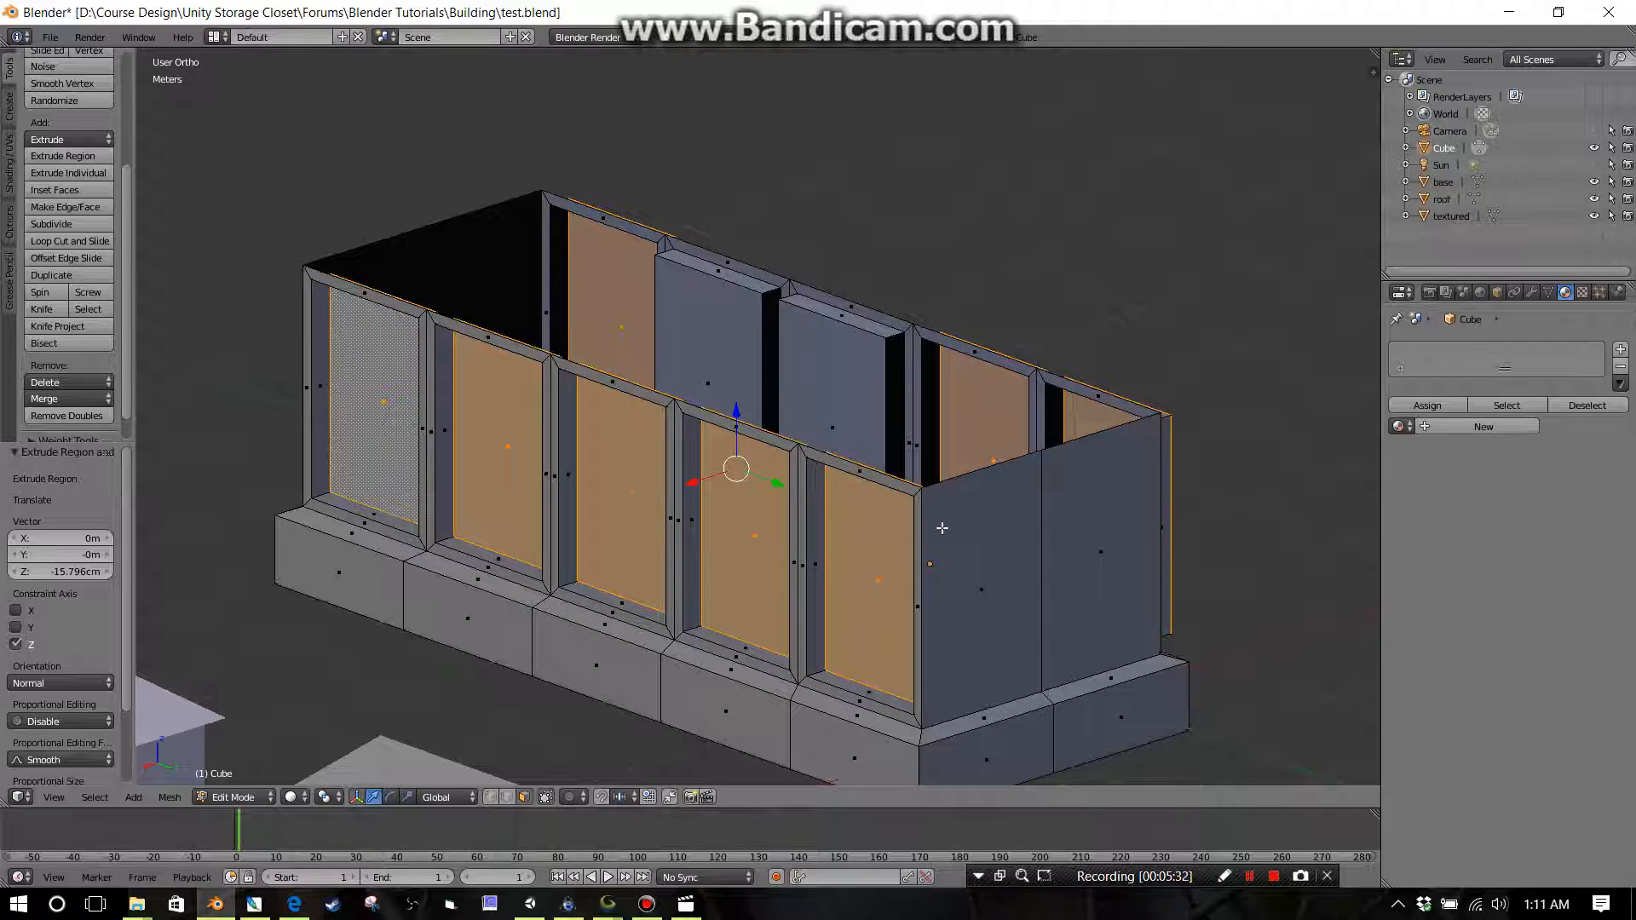
# Step: Undo the combined extrusion, deselect the opposite side's five panels, and select only an unextruded panel next to the middle one
pyautogui.moveTo(887, 547); pyautogui.dragTo(514, 451, button='middle')
pyautogui.keyDown('shift'); pyautogui.click(477, 447); pyautogui.keyUp('shift')
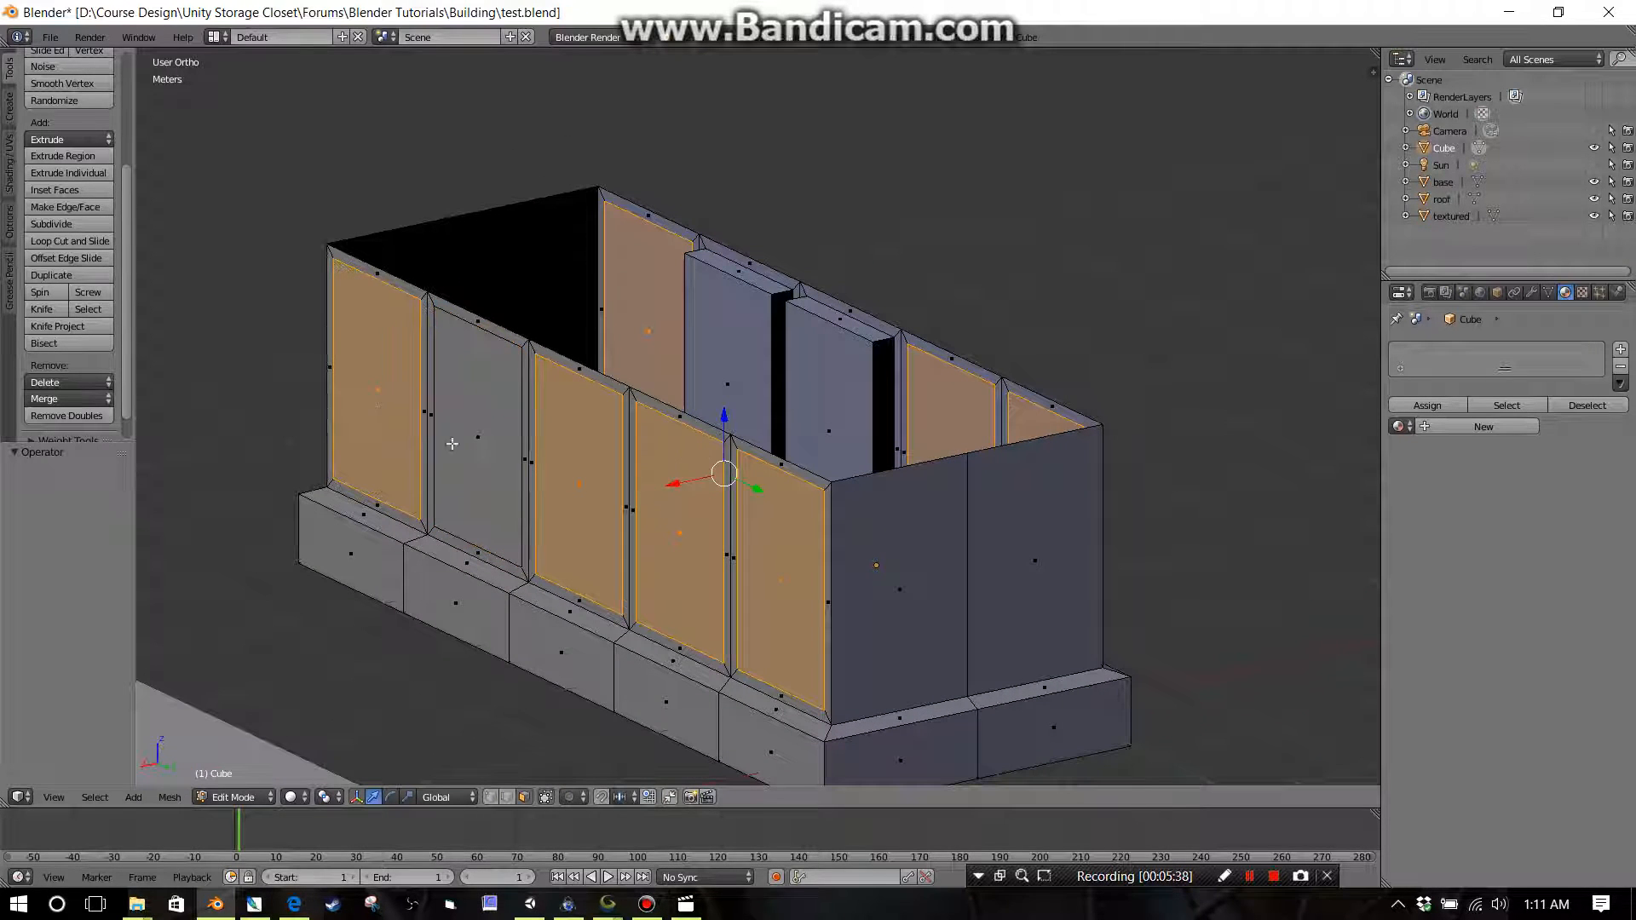
pyautogui.keyDown('shift'); pyautogui.click(404, 437); pyautogui.keyUp('shift')
pyautogui.keyDown('shift'); pyautogui.click(598, 520); pyautogui.keyUp('shift')
pyautogui.keyDown('shift'); pyautogui.click(678, 583); pyautogui.keyUp('shift')
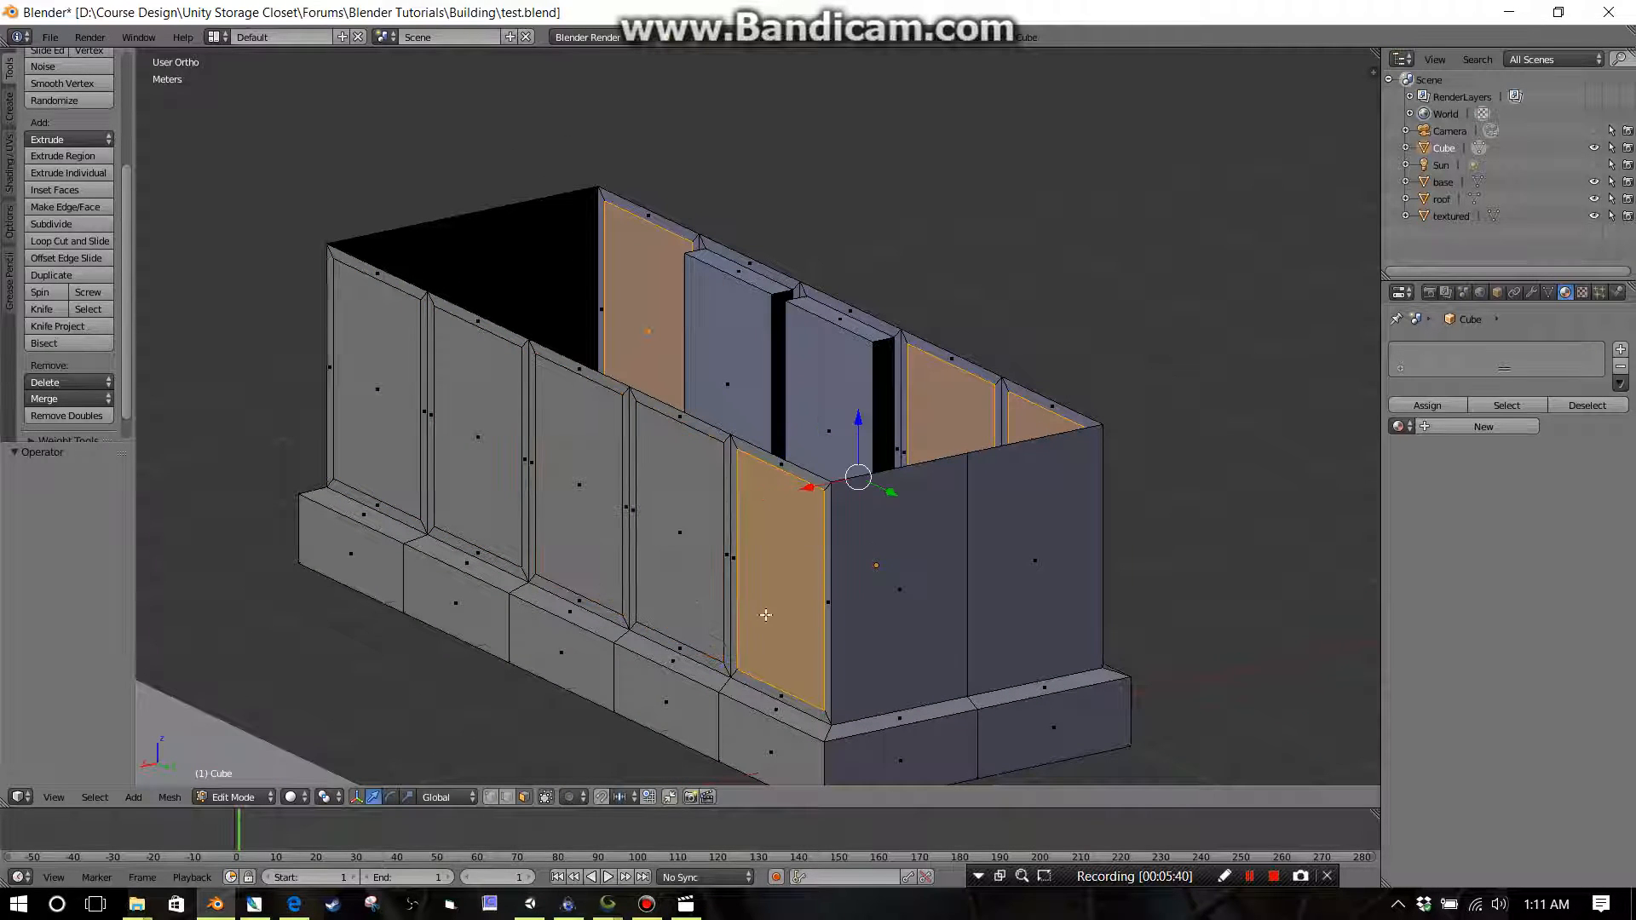
pyautogui.keyDown('shift'); pyautogui.click(765, 613); pyautogui.keyUp('shift')
pyautogui.moveTo(765, 614); pyautogui.dragTo(727, 614, button='middle')
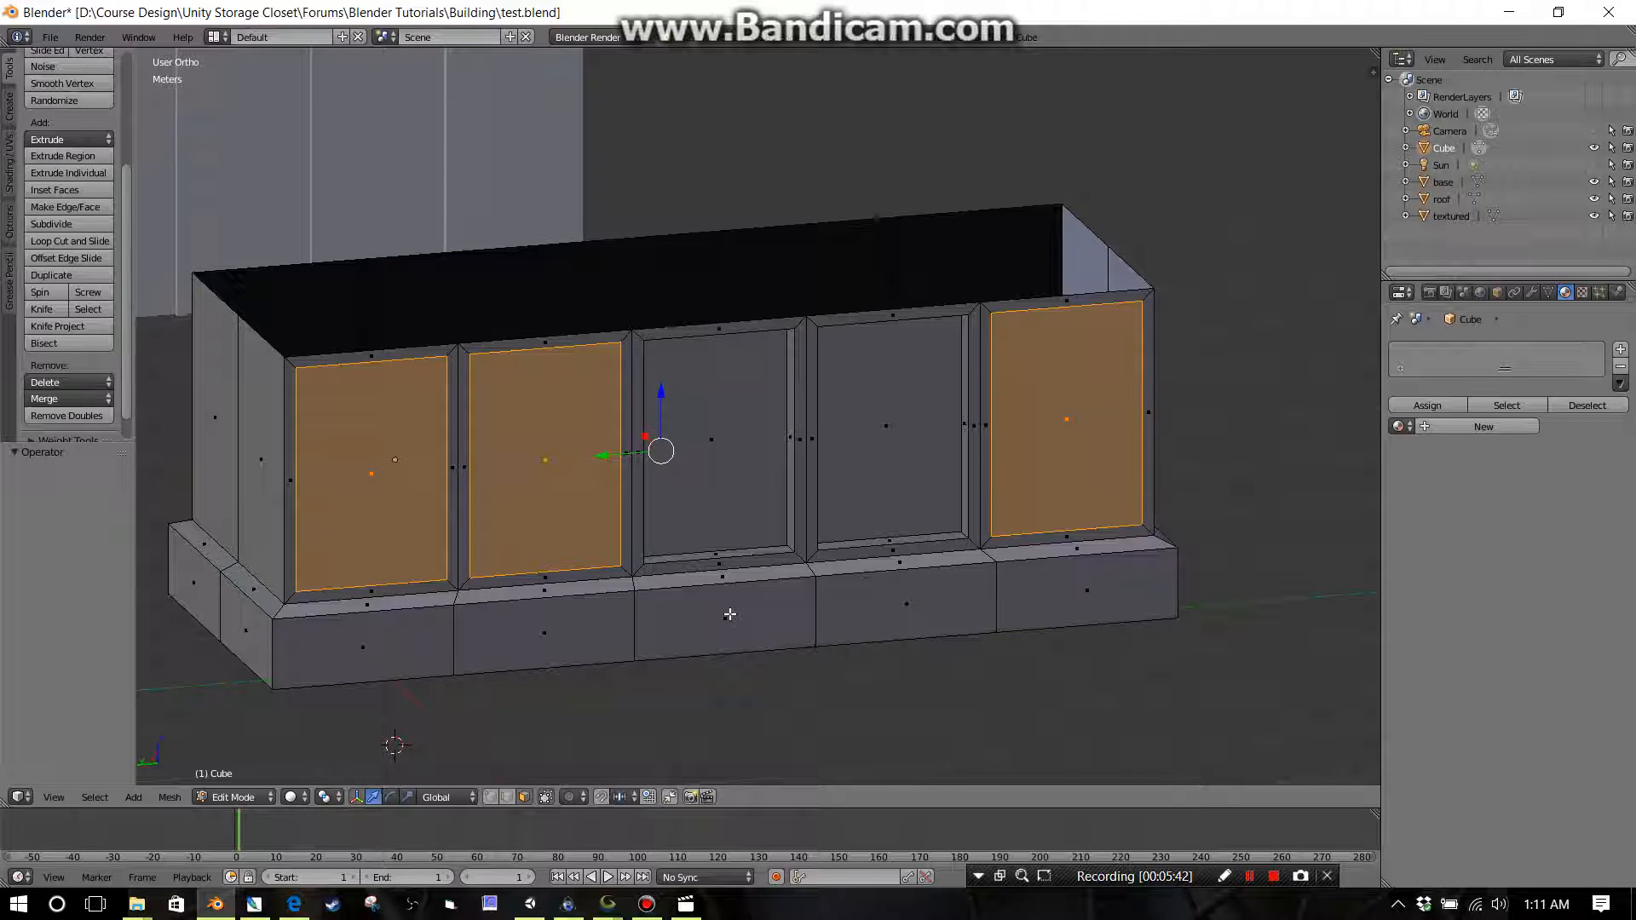
pyautogui.moveTo(640, 509); pyautogui.dragTo(649, 552, button='middle')
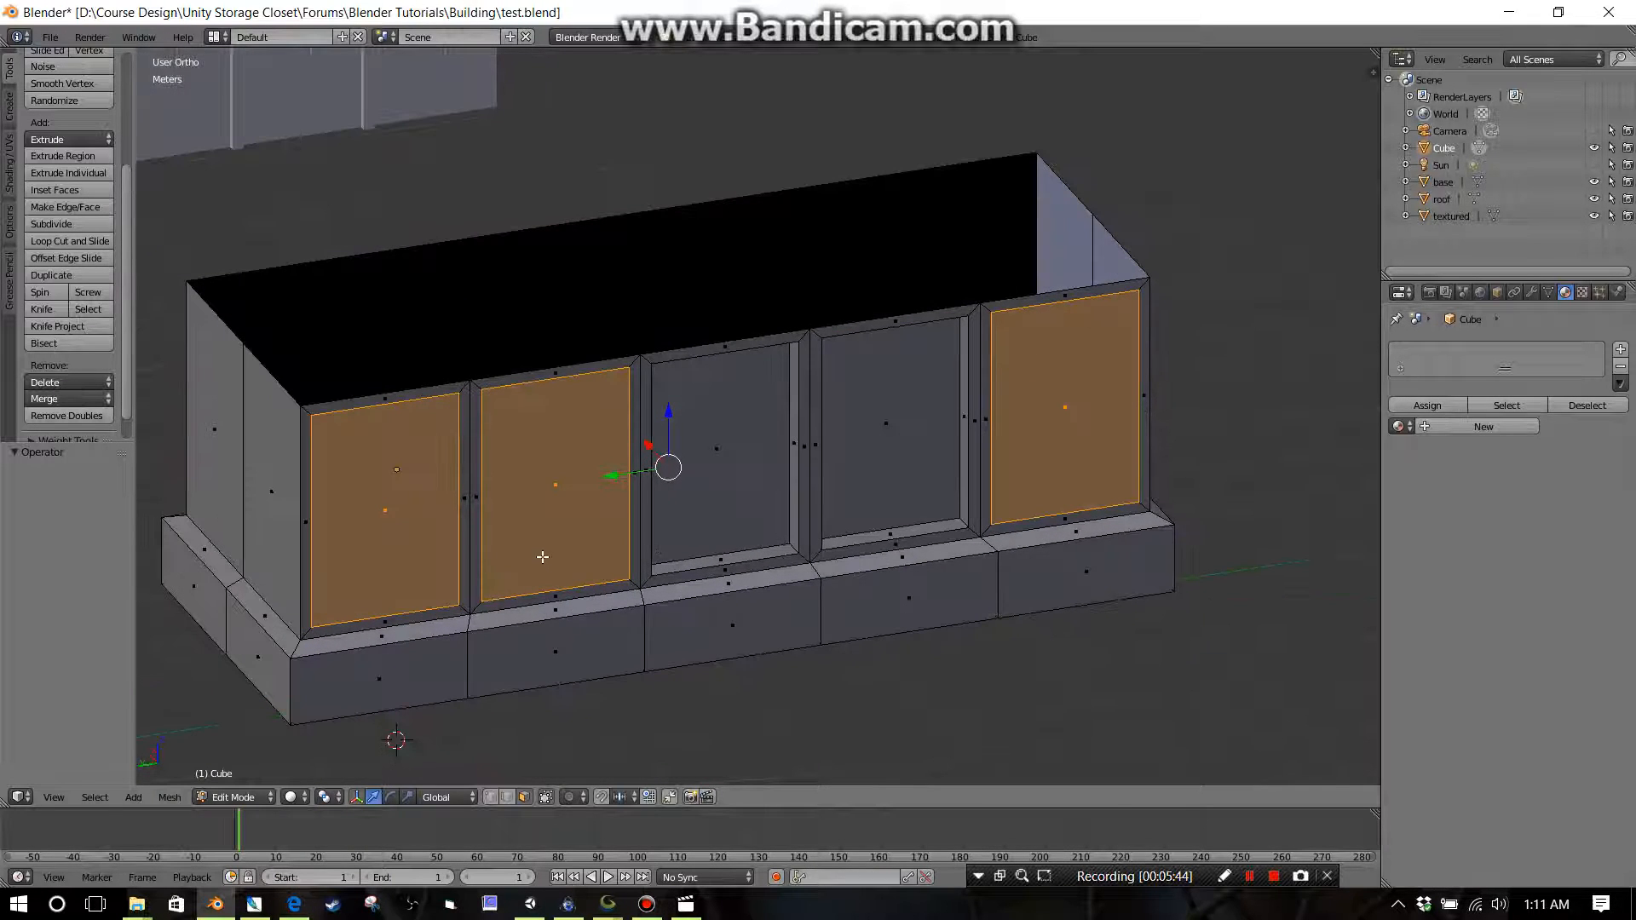
pyautogui.rightClick(601, 560)
pyautogui.moveTo(645, 577); pyautogui.dragTo(650, 545, button='middle')
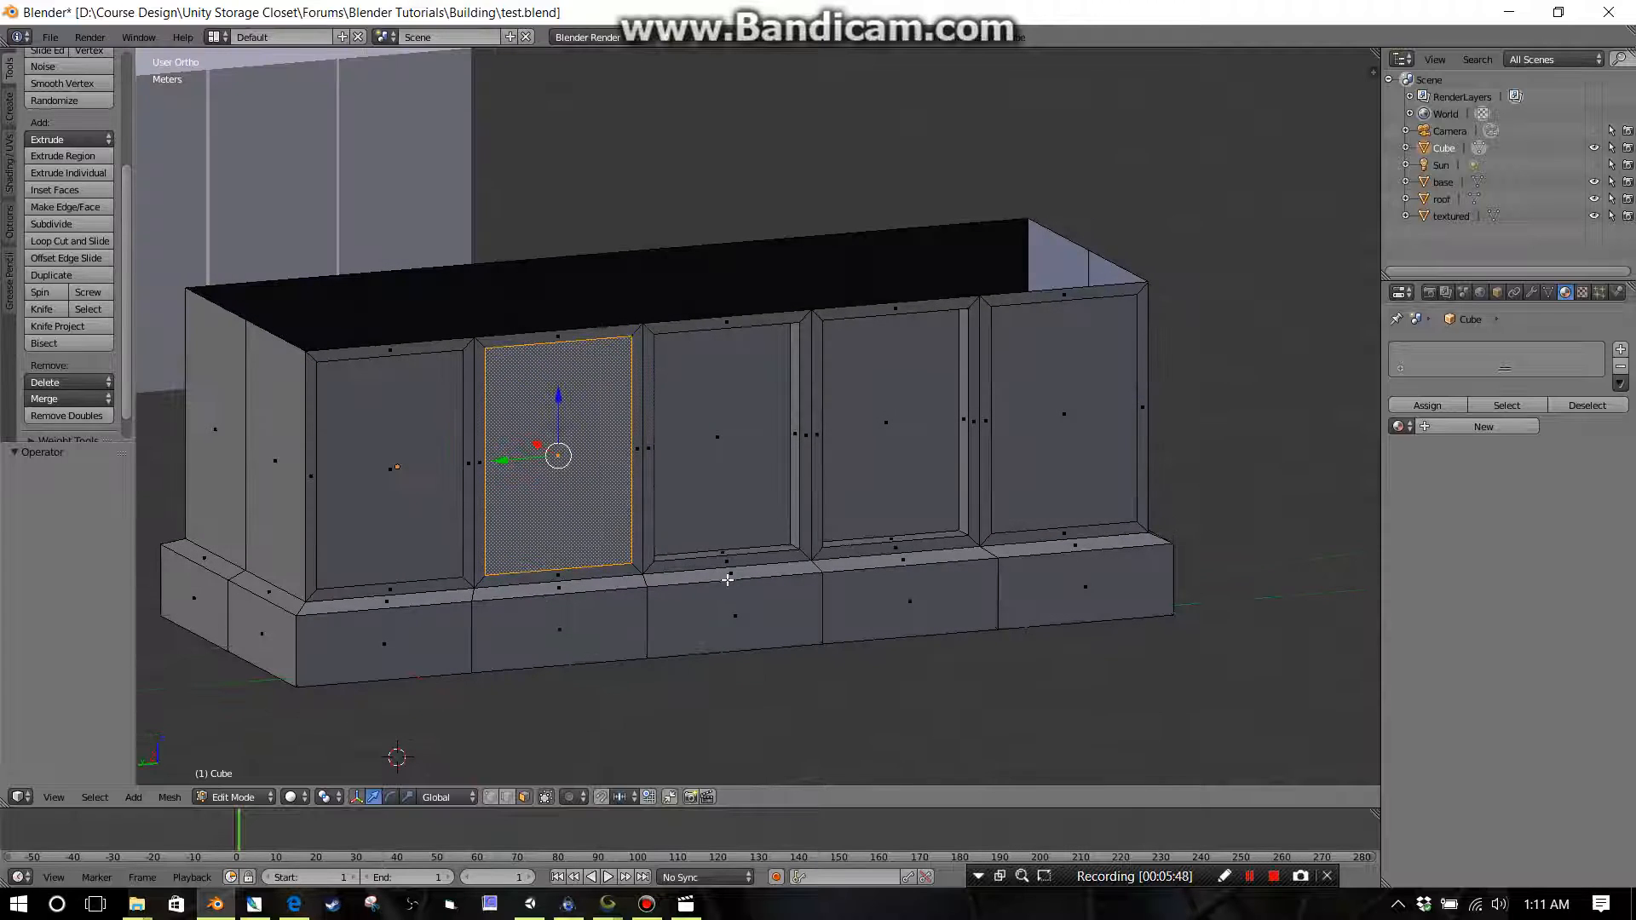
# Step: Undo the selections and panel extrusions, back to the unextruded middle inset panel selected
pyautogui.hotkey('ctrl', 'z')
pyautogui.hotkey('ctrl', 'z')
pyautogui.hotkey('ctrl', 'z')
pyautogui.hotkey('ctrl', 'z')
pyautogui.hotkey('ctrl', 'z')
pyautogui.hotkey('ctrl', 'z')
pyautogui.hotkey('ctrl', 'z')
pyautogui.hotkey('ctrl', 'z')
pyautogui.hotkey('ctrl', 'z')
pyautogui.hotkey('ctrl', 'z')
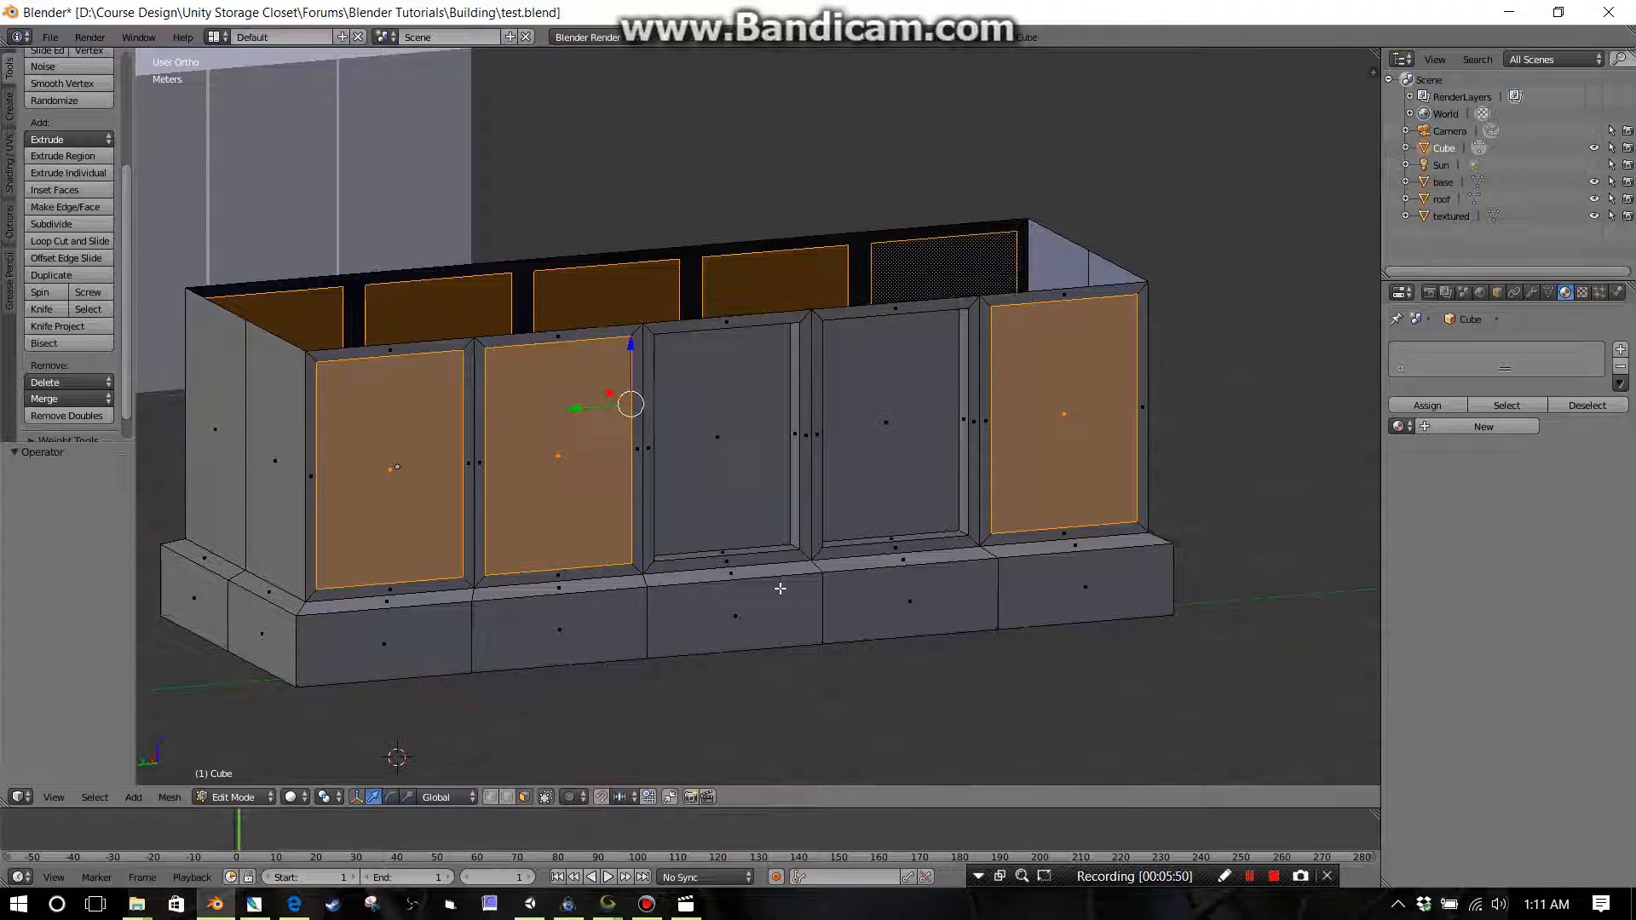
pyautogui.hotkey('ctrl', 'z')
pyautogui.hotkey('ctrl', 'z')
pyautogui.hotkey('ctrl', 'z')
pyautogui.hotkey('ctrl', 'z')
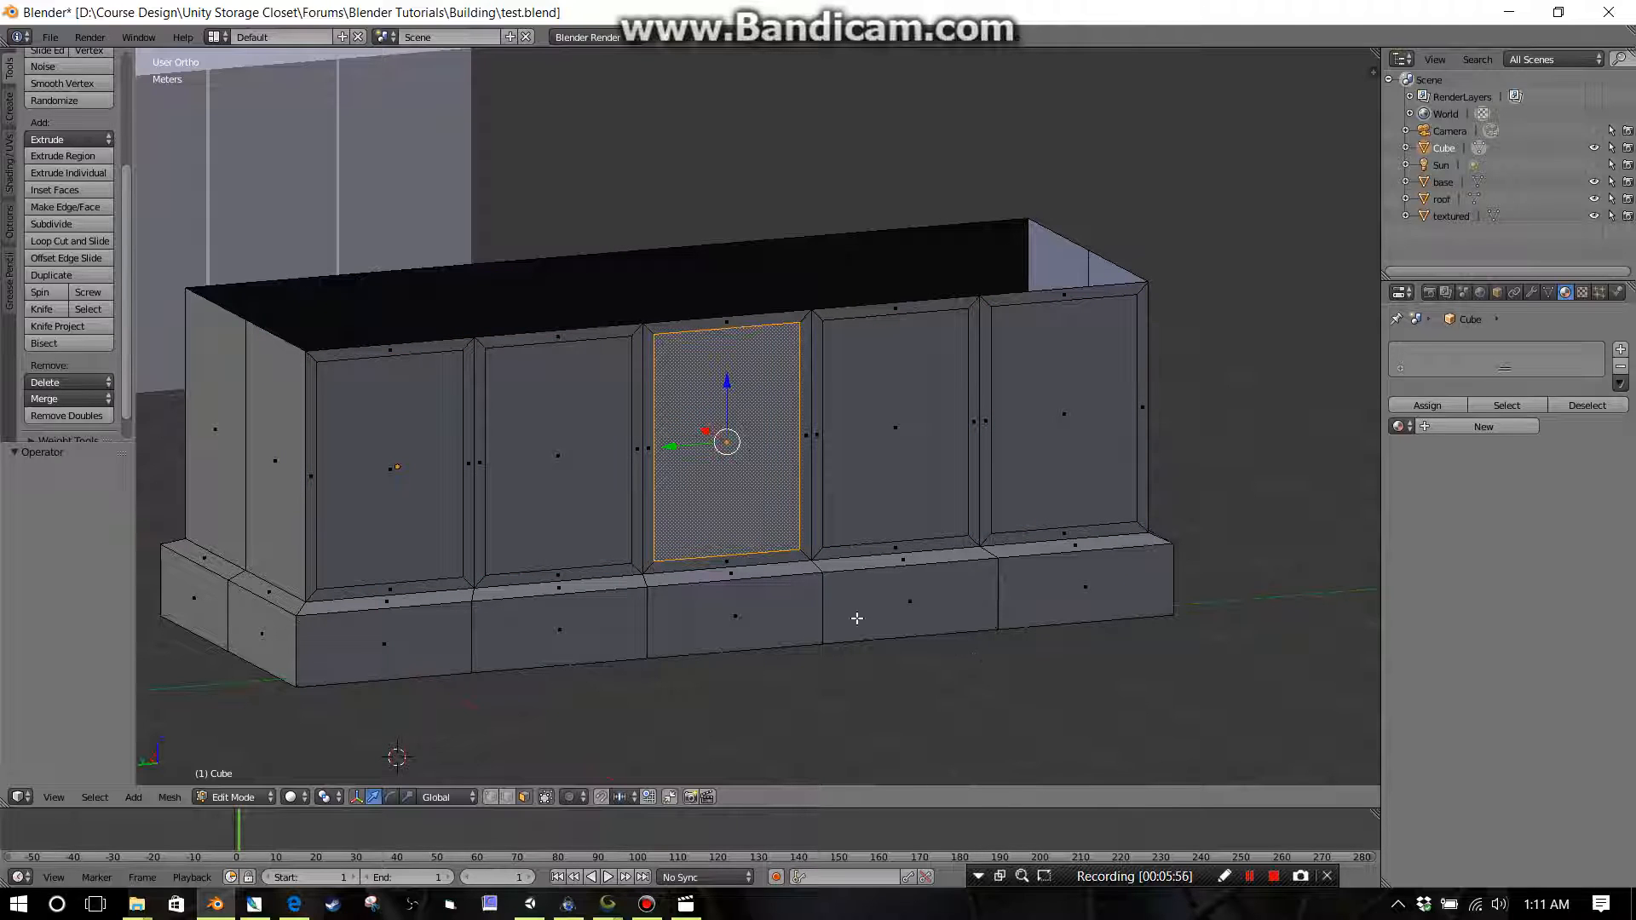
# Step: Extrude the middle inset panel inward about 11.7 cm, and apply the same extrusion to the other four panels of this long side
pyautogui.press('e')
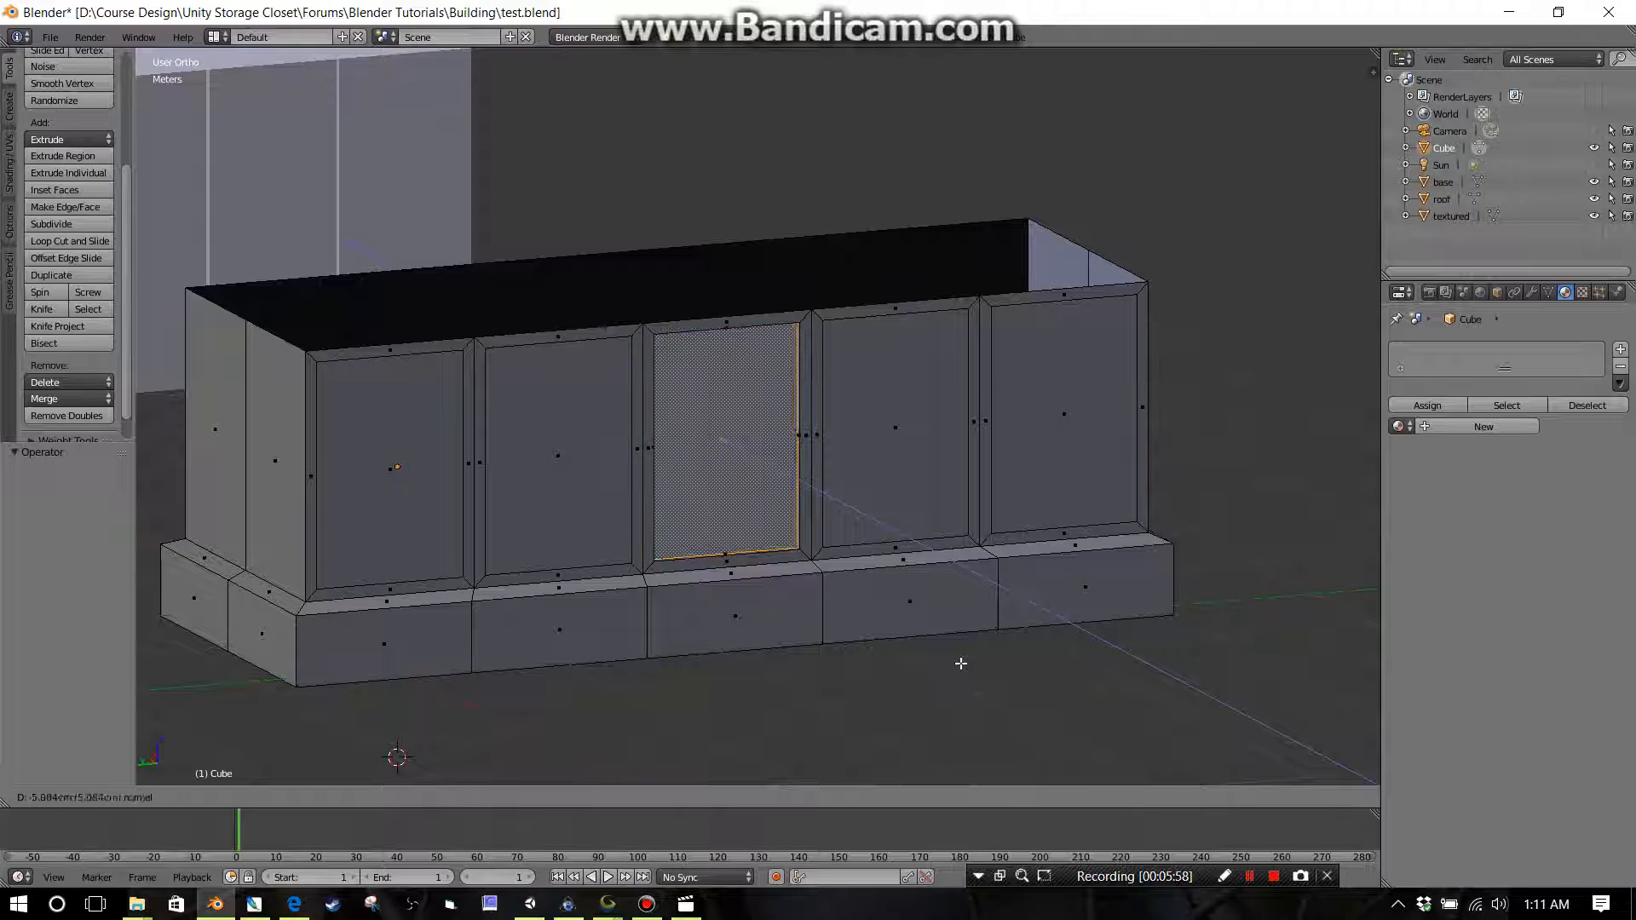
pyautogui.click(960, 662)
pyautogui.rightClick(902, 502)
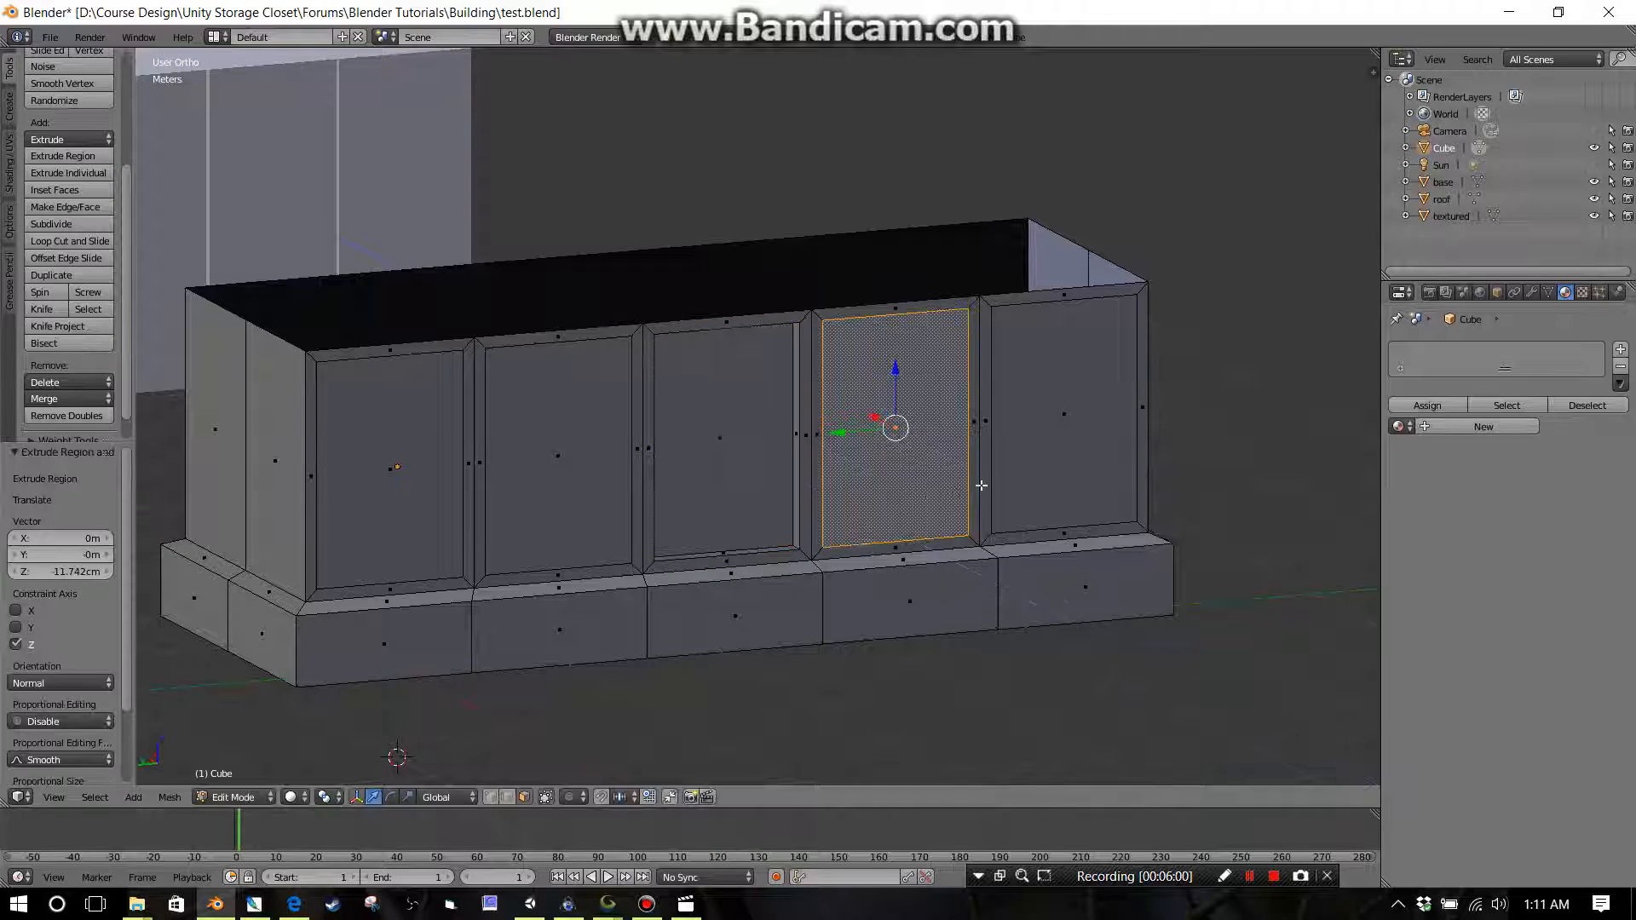
pyautogui.keyDown('shift'); pyautogui.rightClick(1060, 472); pyautogui.keyUp('shift')
pyautogui.keyDown('shift'); pyautogui.rightClick(600, 508); pyautogui.keyUp('shift')
pyautogui.keyDown('shift'); pyautogui.rightClick(381, 522); pyautogui.keyUp('shift')
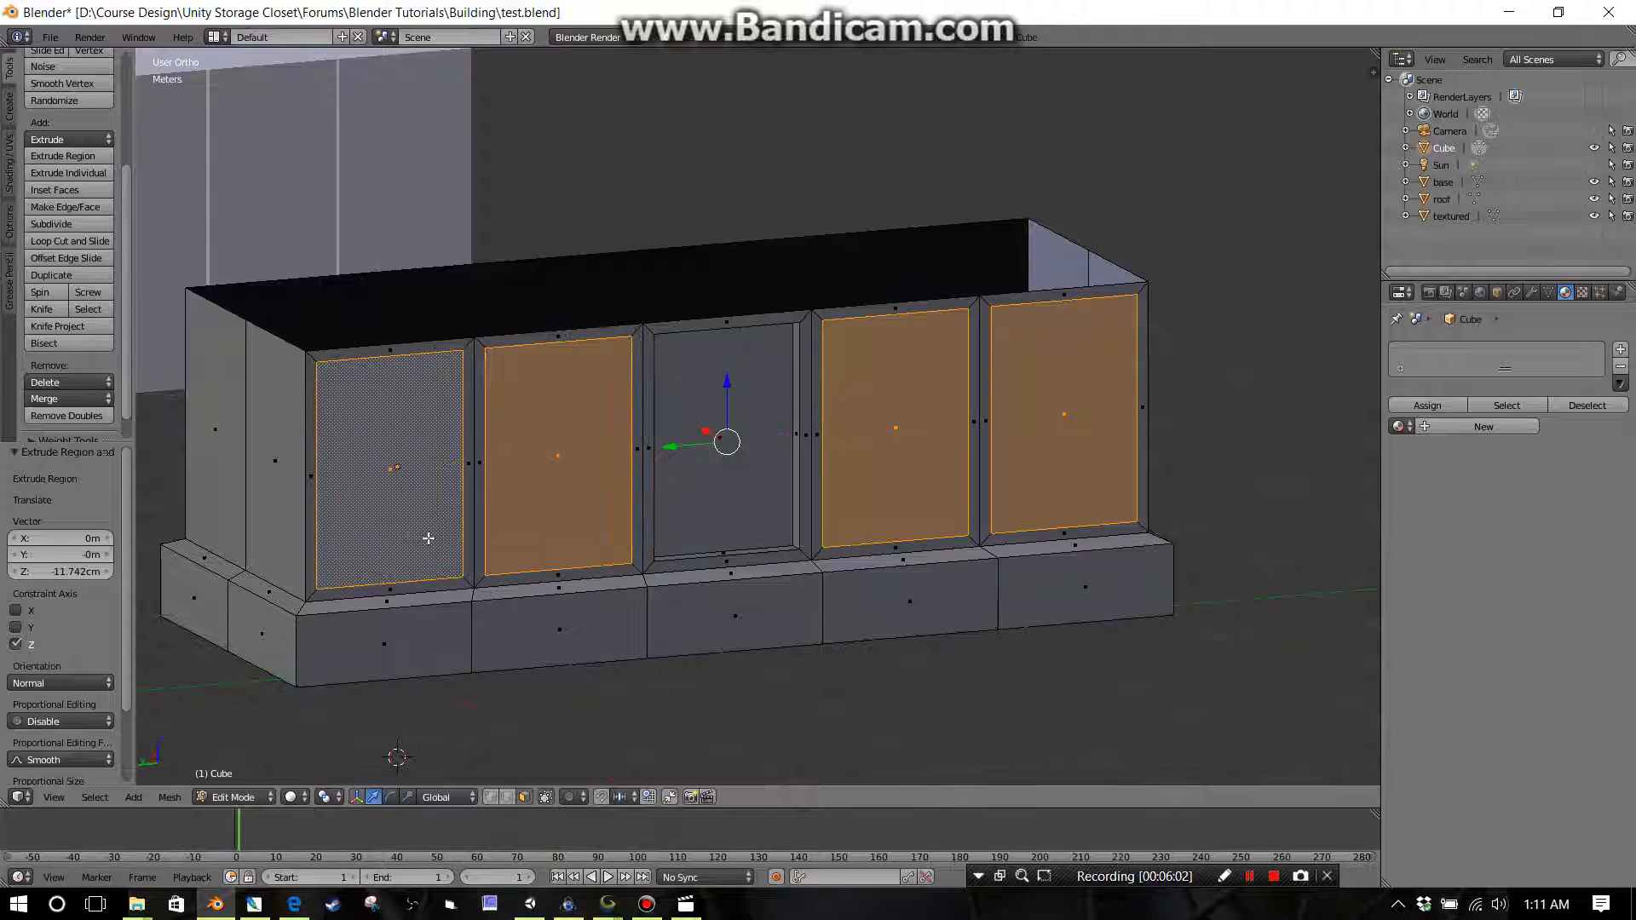
# Step: Select all five inset panels on the opposite long side and repeat the inward extrusion of about 11.7 cm on them
pyautogui.moveTo(429, 540); pyautogui.dragTo(738, 599, button='middle')
pyautogui.rightClick(355, 522)
pyautogui.keyDown('shift'); pyautogui.rightClick(528, 550); pyautogui.keyUp('shift')
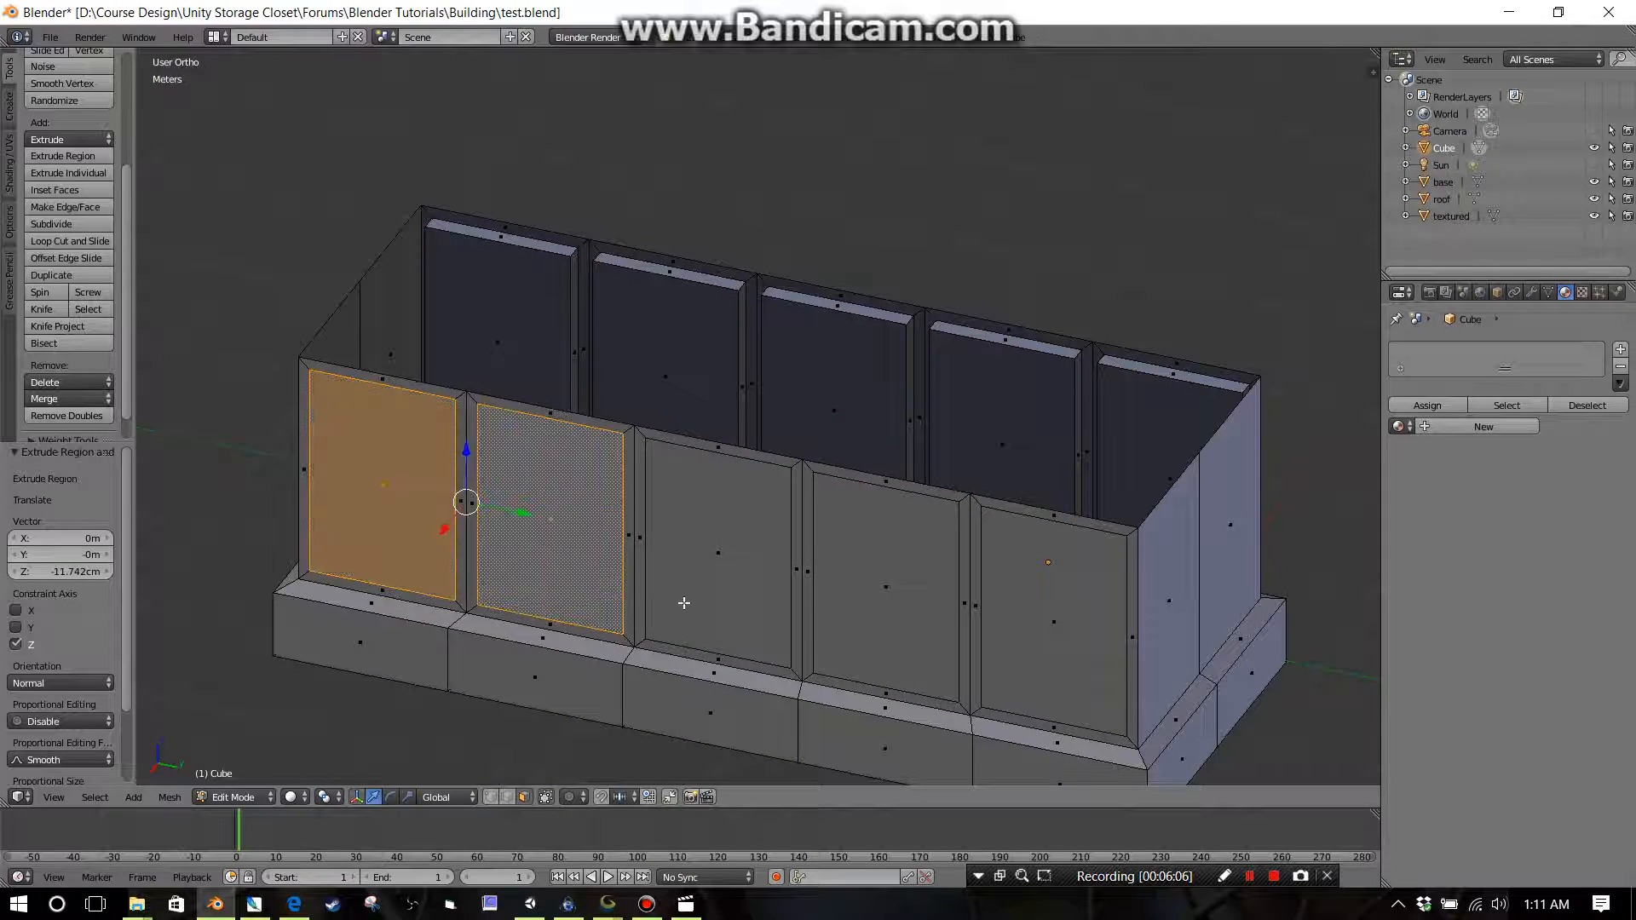
pyautogui.keyDown('shift'); pyautogui.rightClick(683, 603); pyautogui.keyUp('shift')
pyautogui.keyDown('shift'); pyautogui.rightClick(895, 621); pyautogui.keyUp('shift')
pyautogui.keyDown('shift'); pyautogui.rightClick(1017, 657); pyautogui.keyUp('shift')
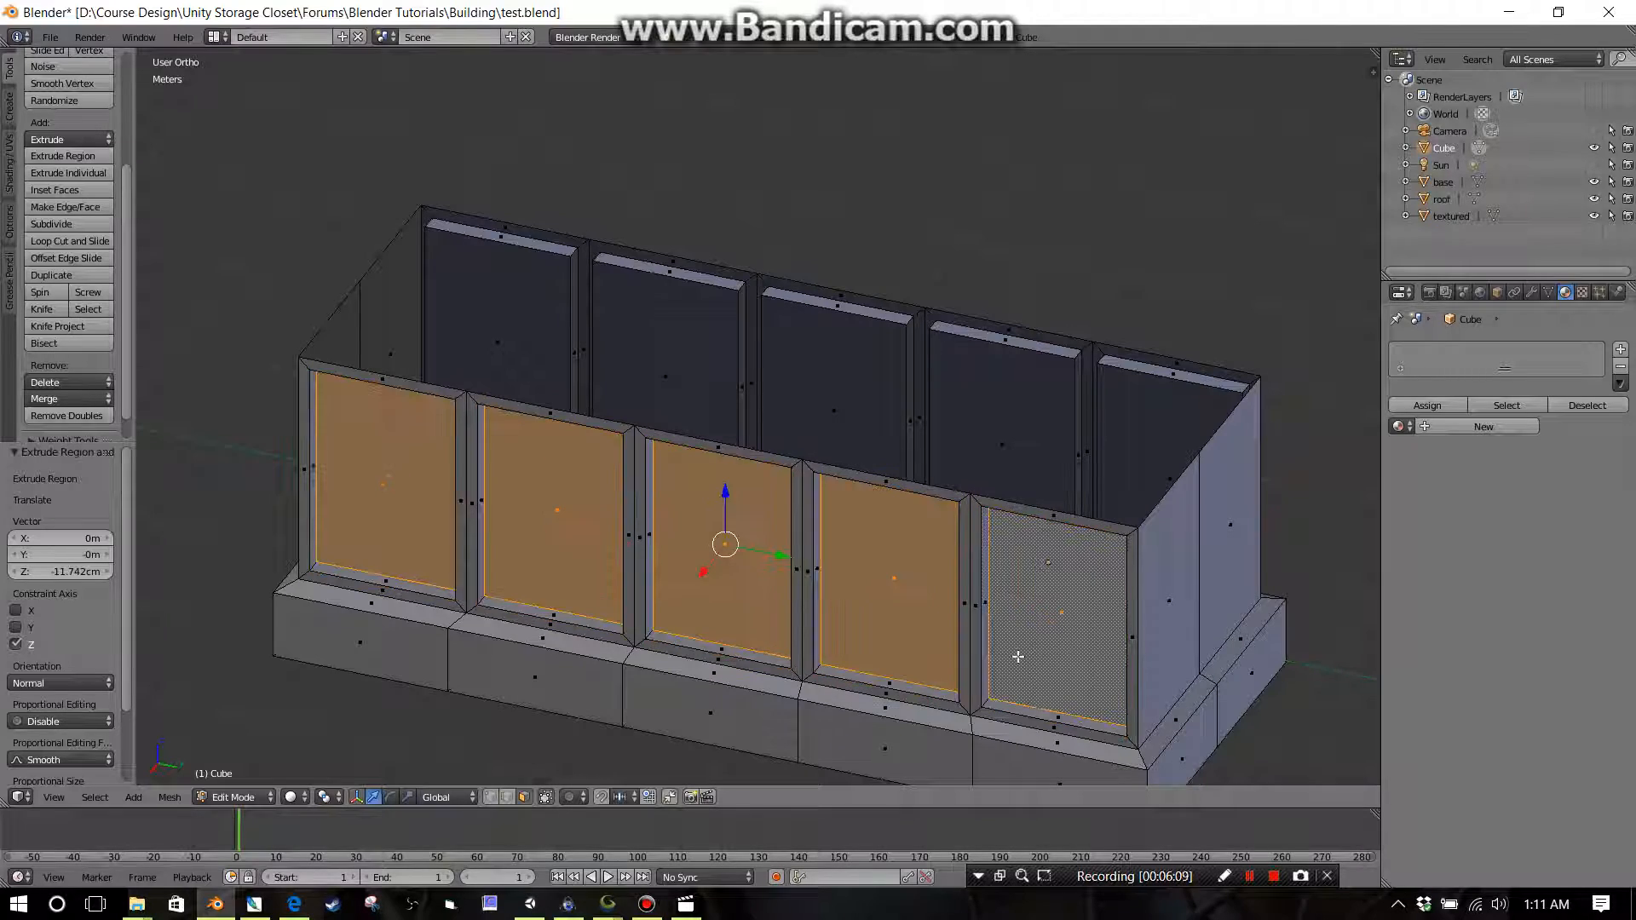
# Step: Return to Object Mode, deselect everything, and add a new cube mesh at the 3D cursor
pyautogui.moveTo(1017, 657); pyautogui.dragTo(670, 595, button='middle')
pyautogui.scroll(-2, 670, 595)
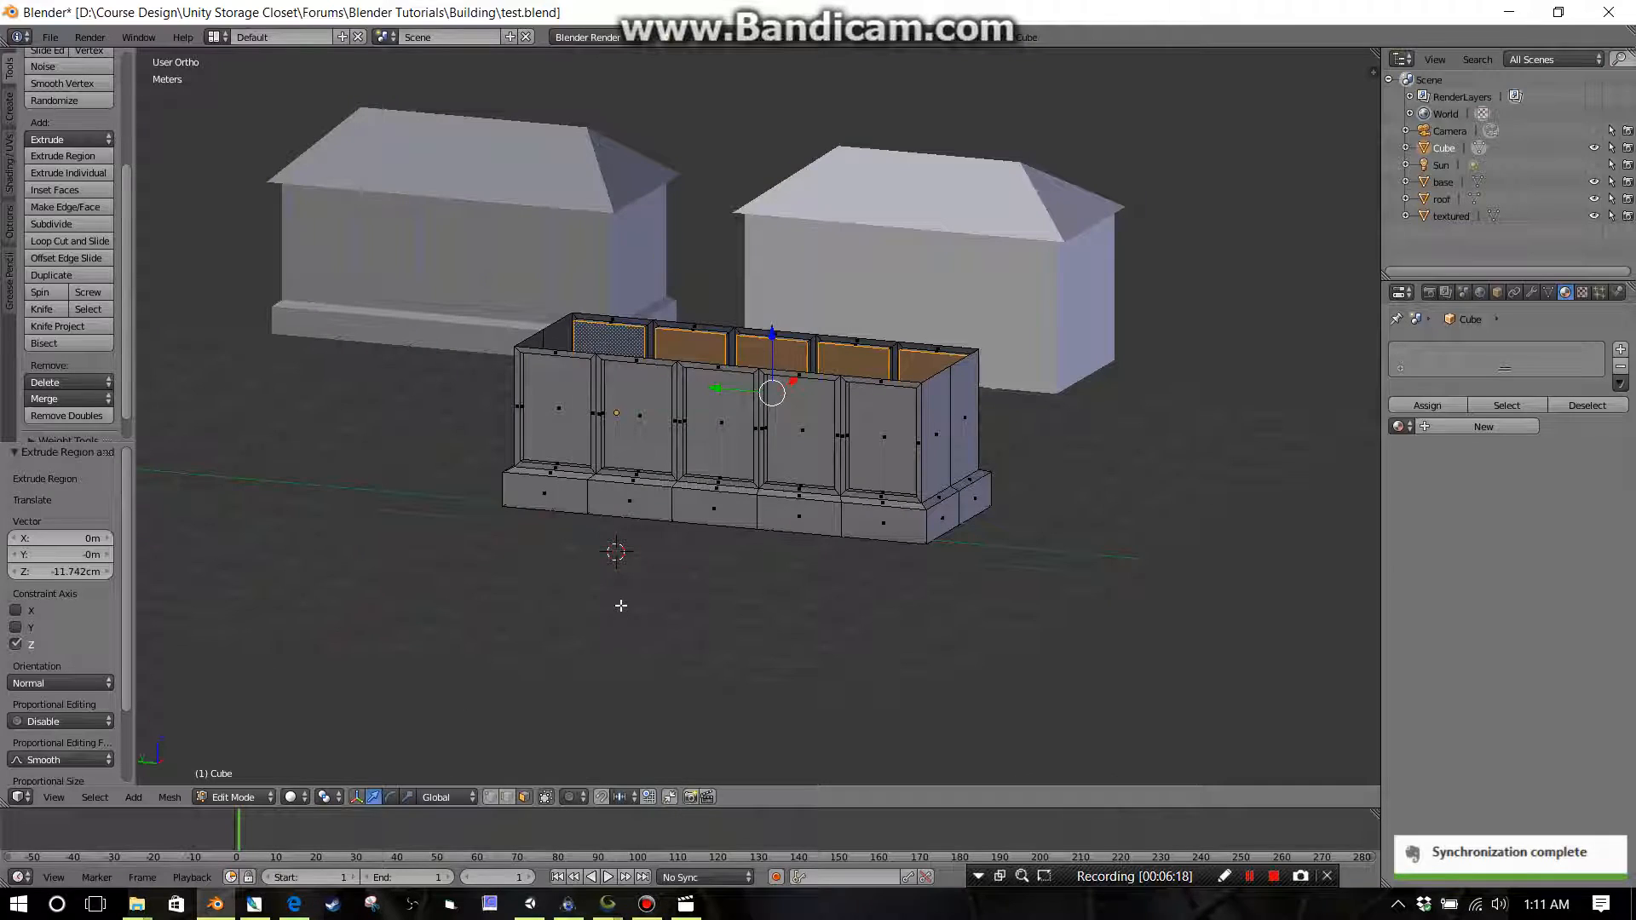
pyautogui.press('Tab')
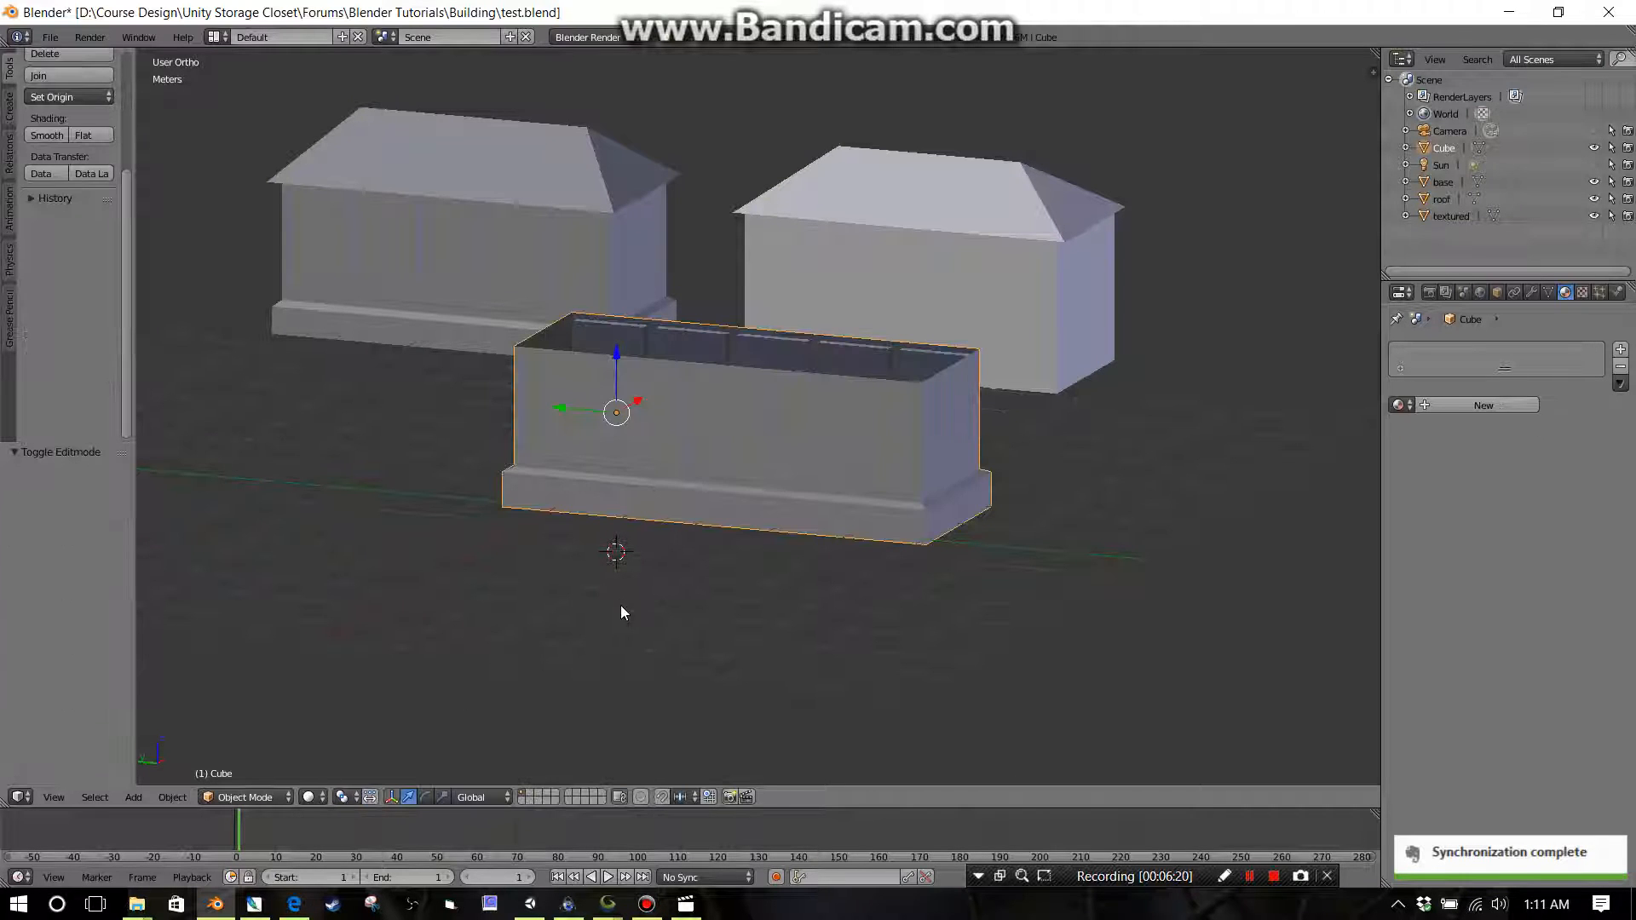
pyautogui.press('a')
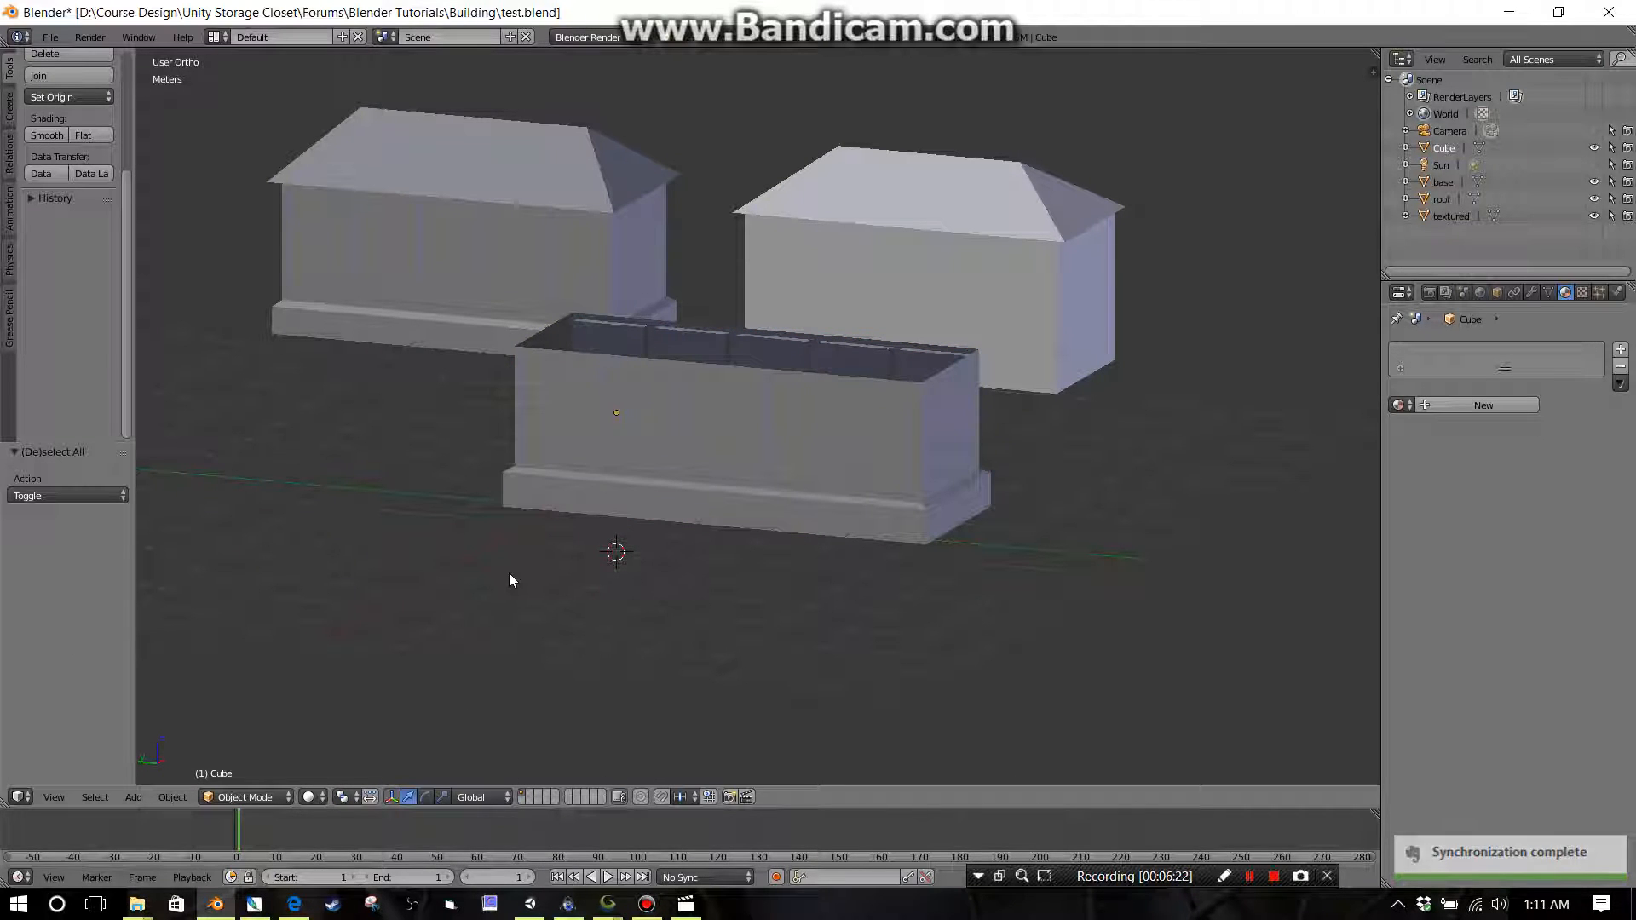
pyautogui.hotkey('shift', 'a')
pyautogui.moveTo(509, 572)
pyautogui.click(552, 586)
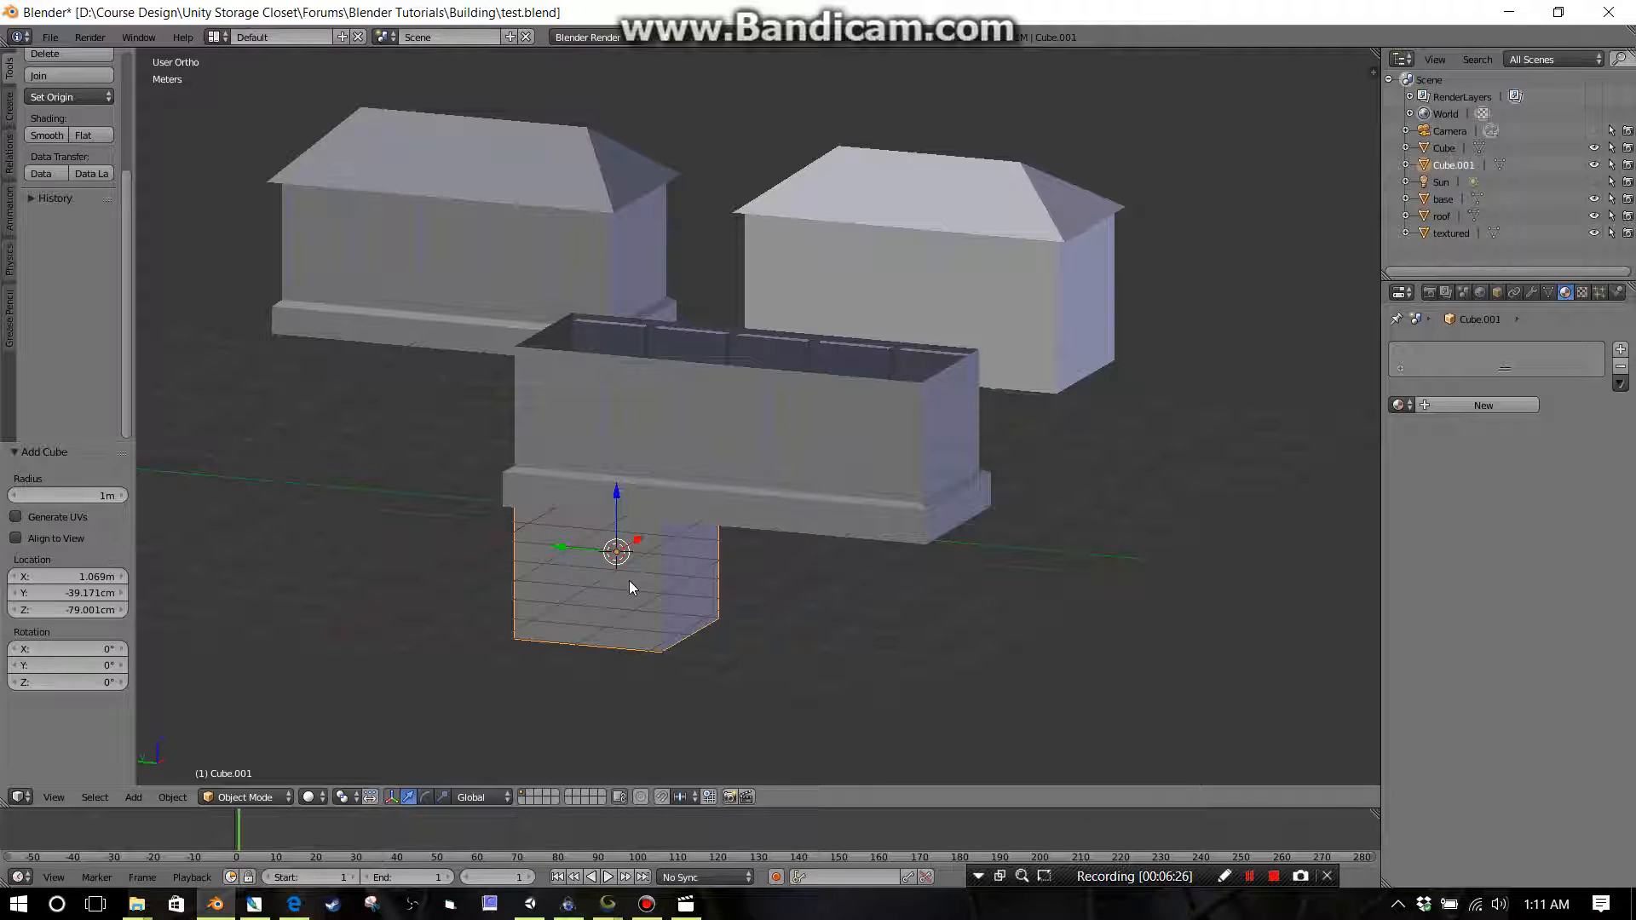
# Step: View the new cube from the top and set the viewport shading to Wireframe
pyautogui.moveTo(647, 600); pyautogui.dragTo(652, 610, button='middle')
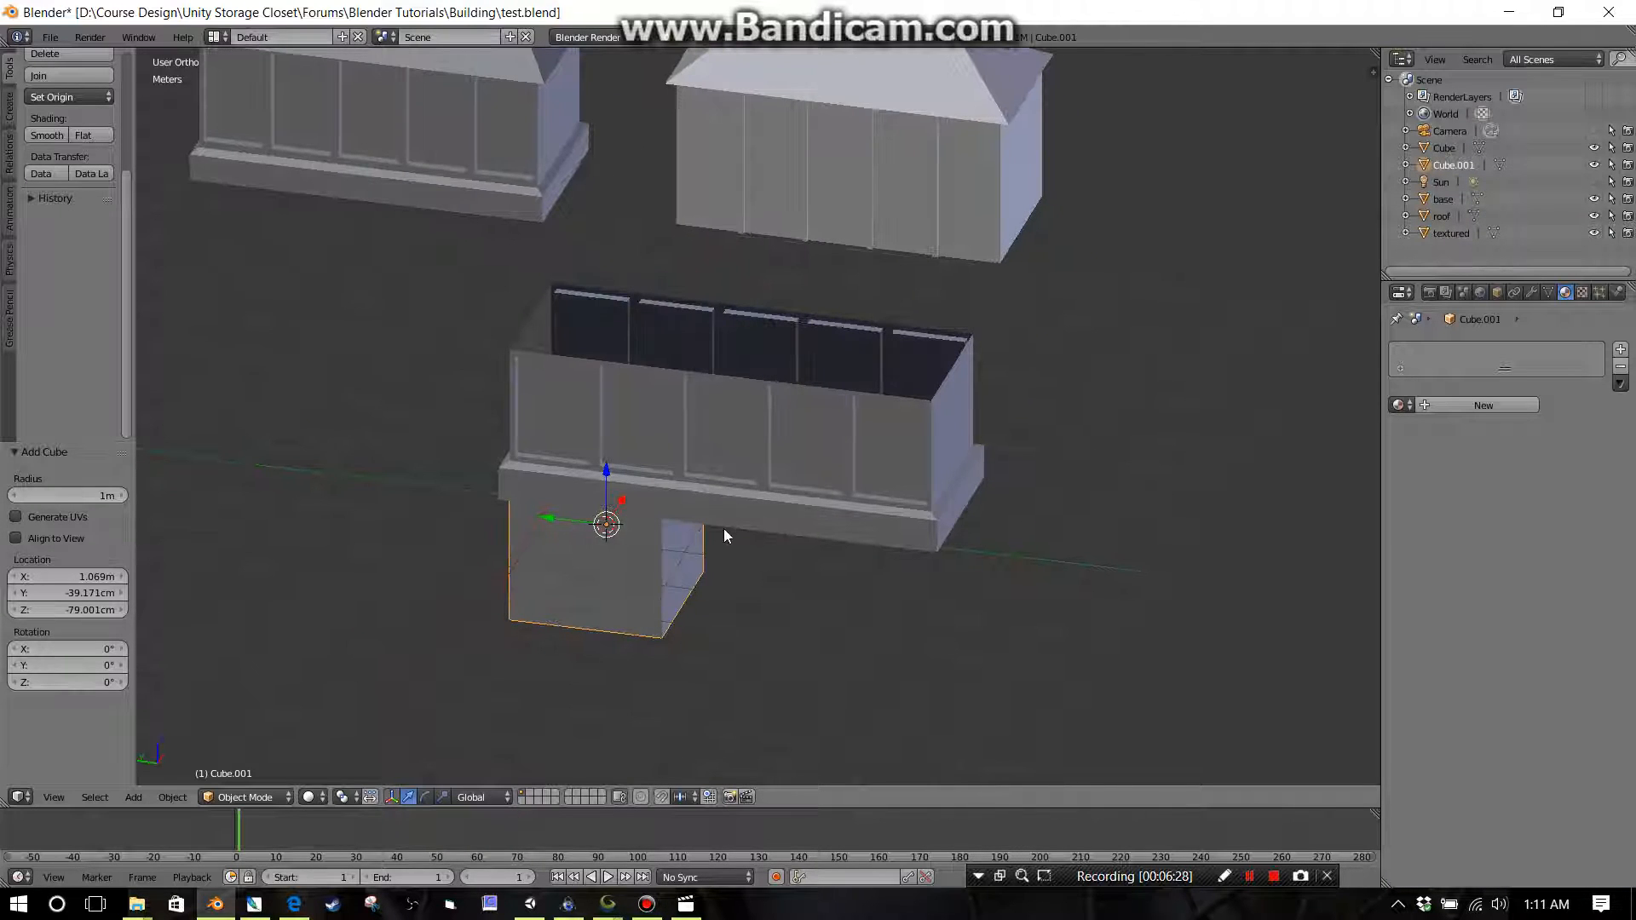
pyautogui.press('KP_7')
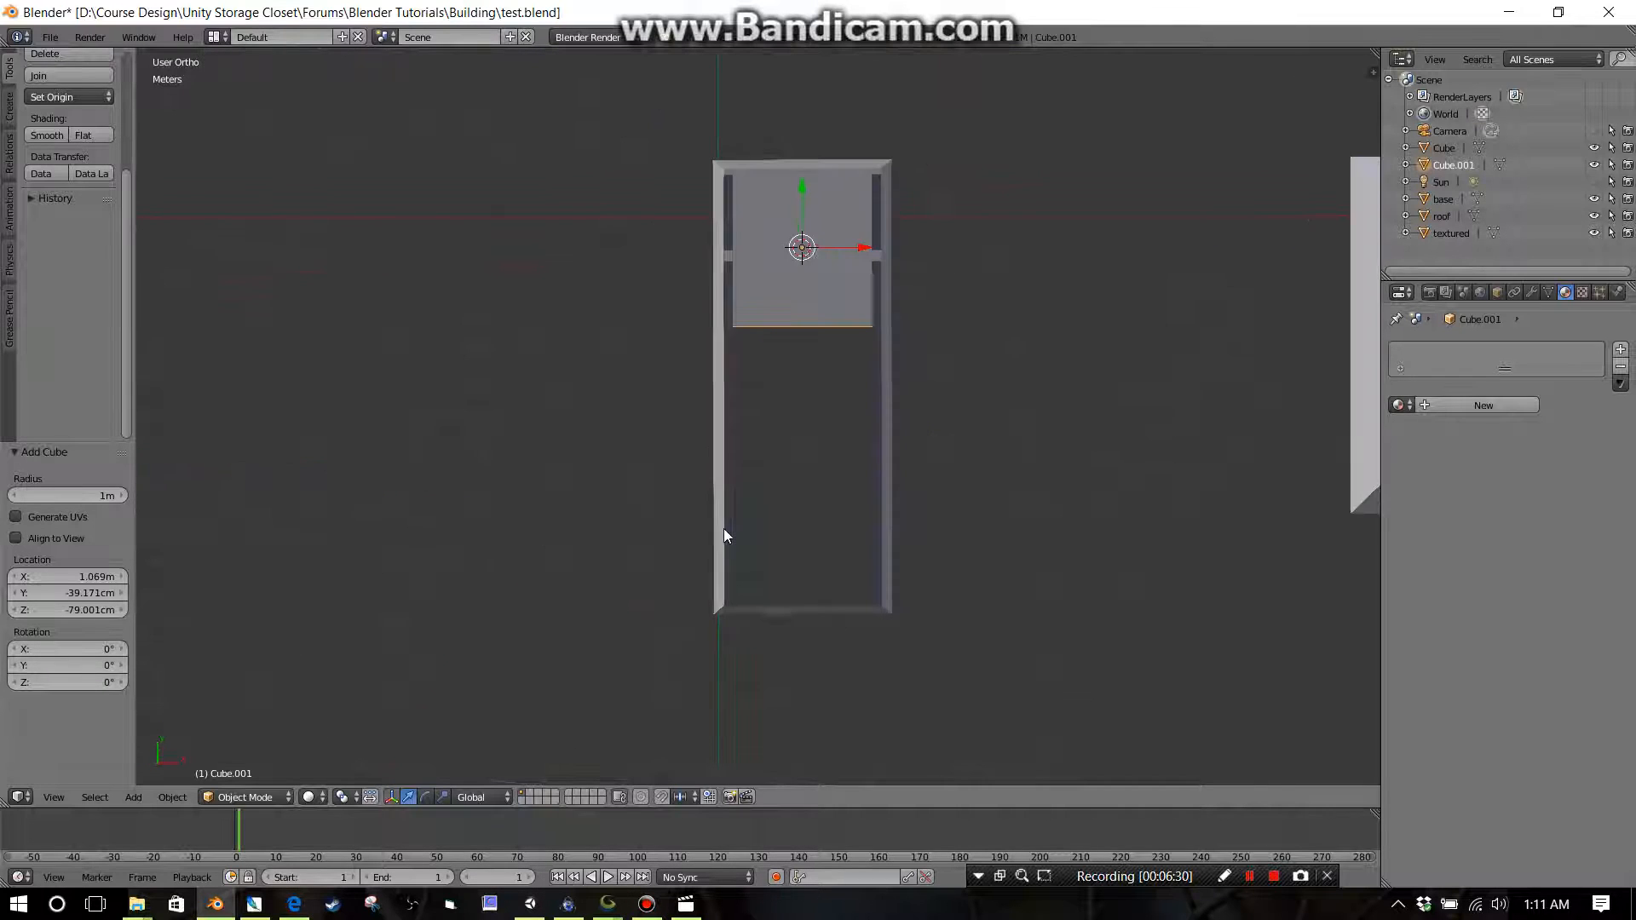
pyautogui.click(310, 797)
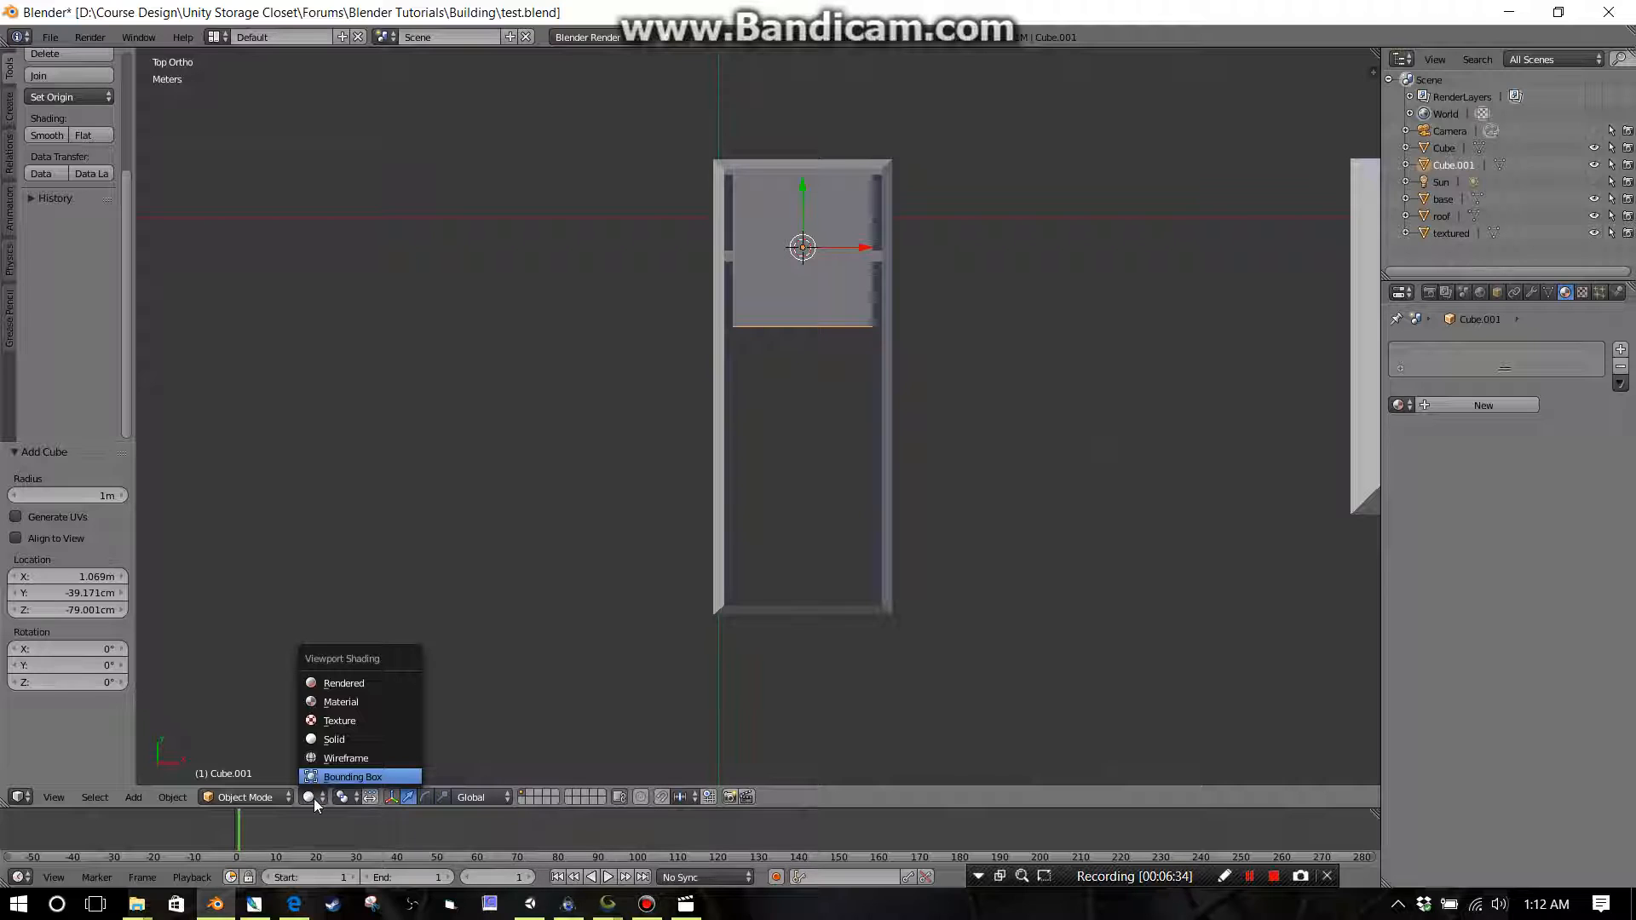
pyautogui.click(329, 757)
# Step: Scale the new cube uniformly by about 1.165 and by about 1.026 along X to slightly overhang the building's width
pyautogui.scroll(1, 843, 351)
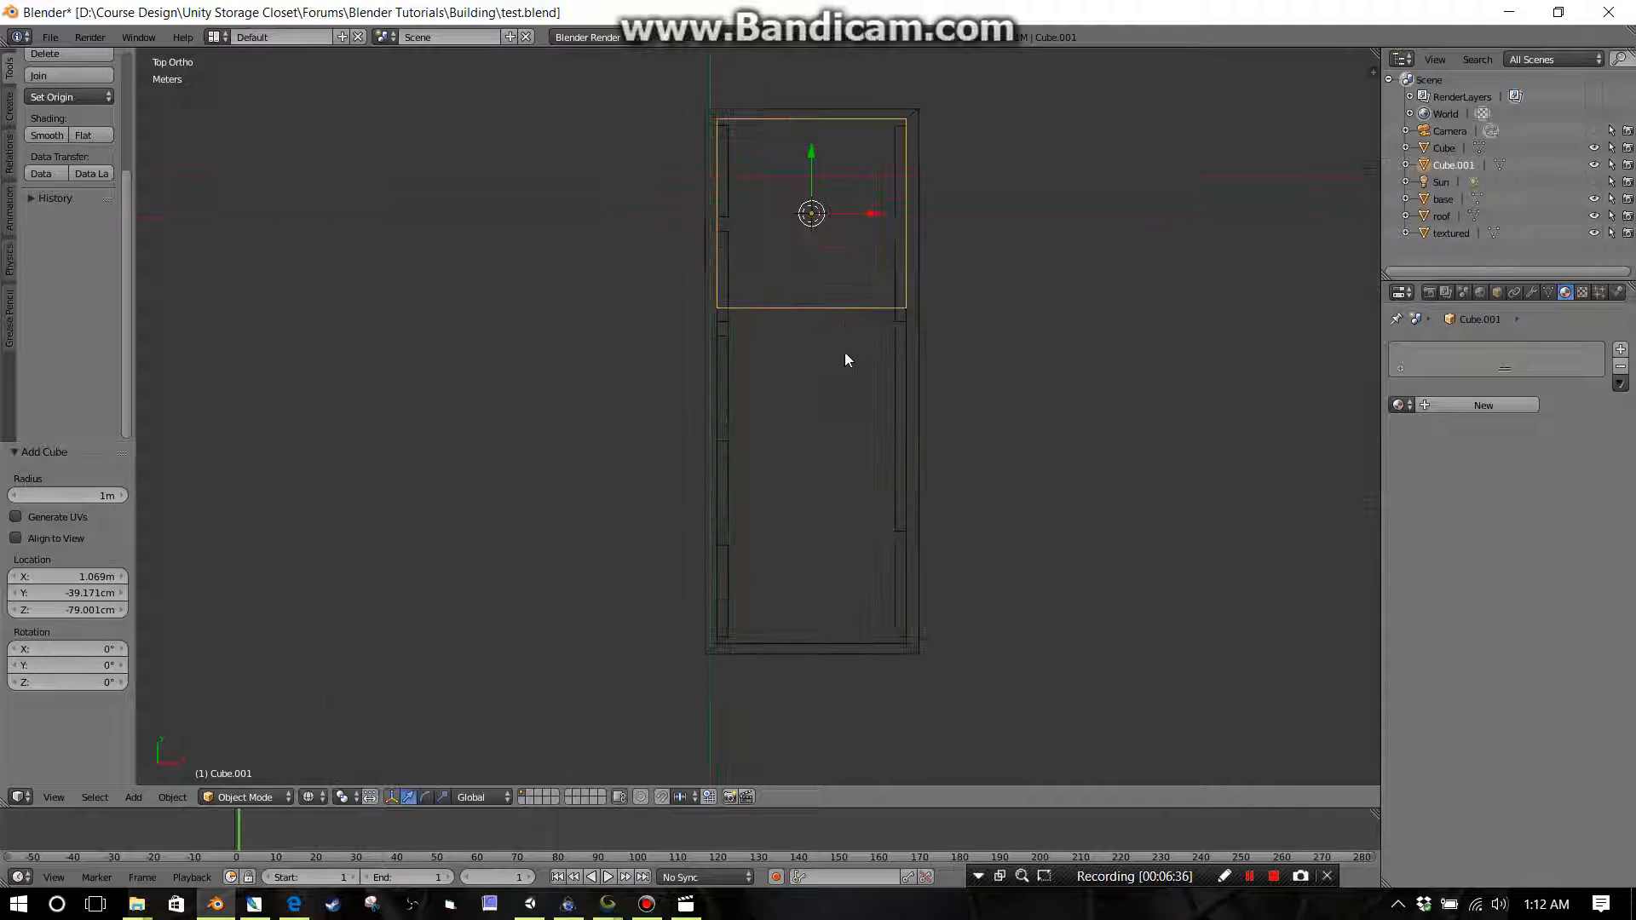
pyautogui.keyDown('shift'); pyautogui.moveTo(843, 350); pyautogui.dragTo(818, 498, button='middle'); pyautogui.keyUp('shift')
pyautogui.scroll(3, 849, 416)
pyautogui.keyDown('shift'); pyautogui.moveTo(861, 394); pyautogui.dragTo(811, 494, button='middle'); pyautogui.keyUp('shift')
pyautogui.scroll(1, 791, 457)
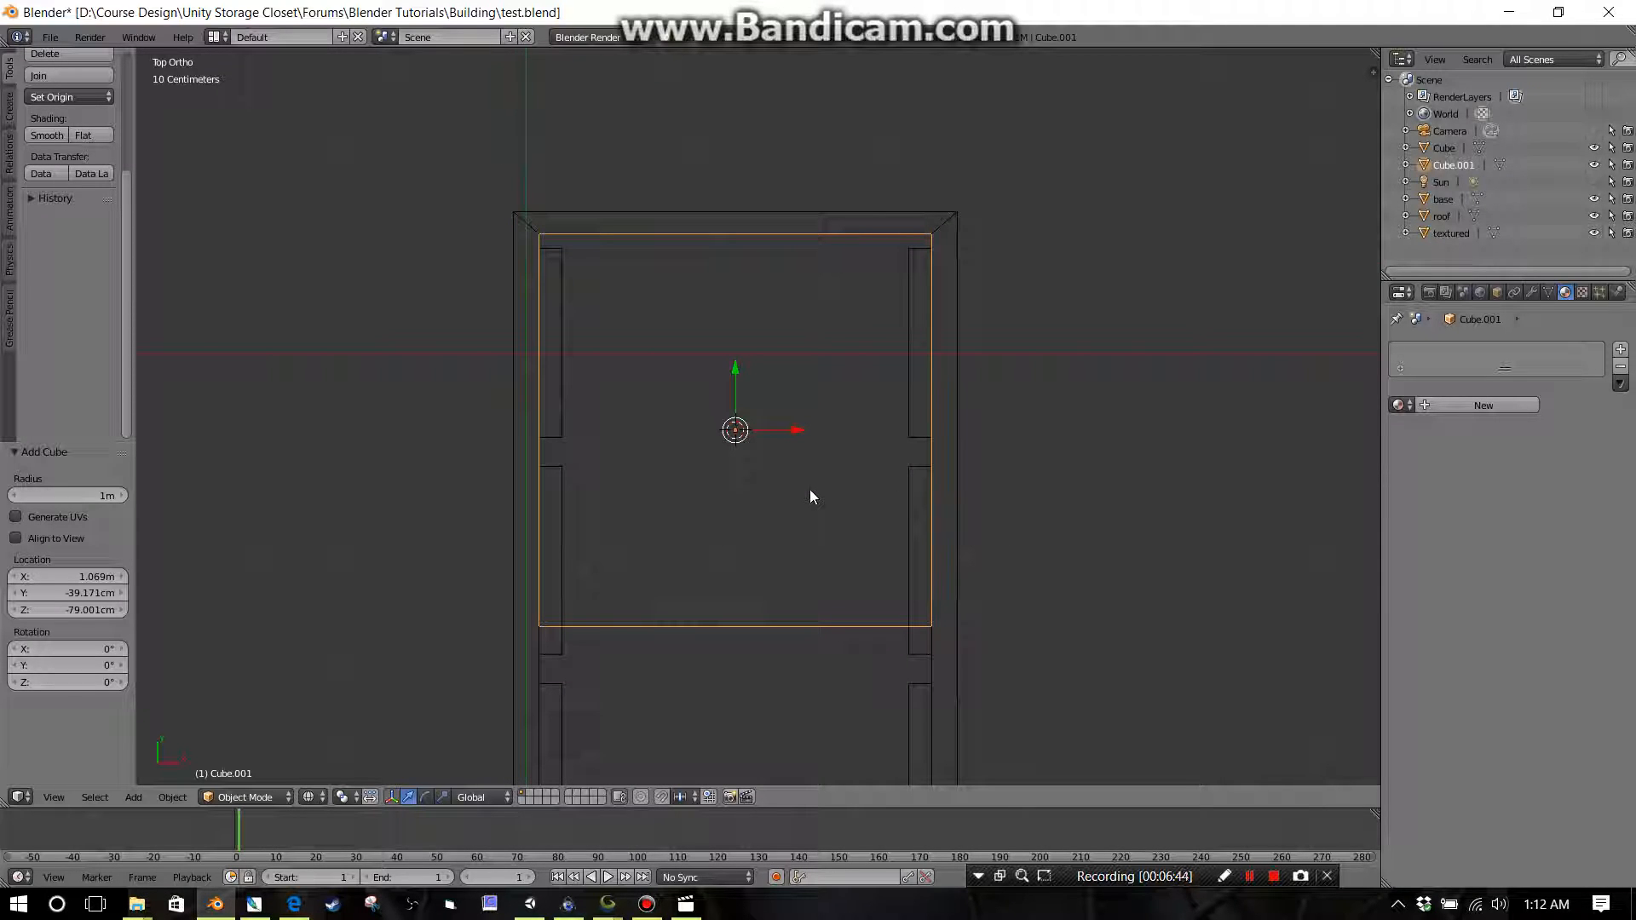
pyautogui.press('KP_5')
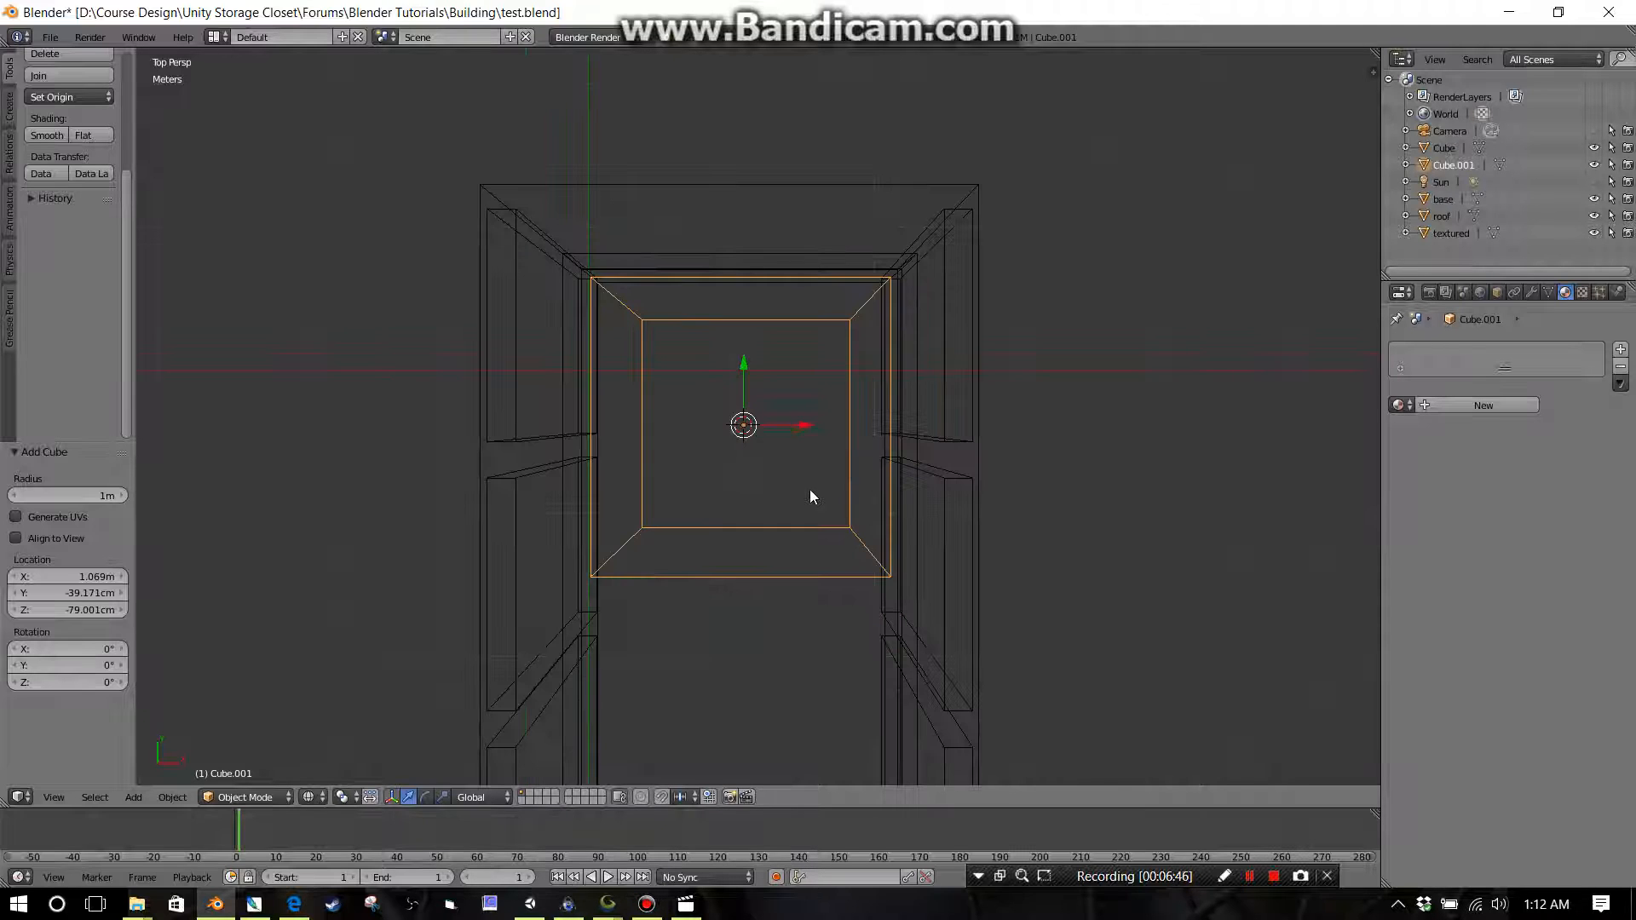
pyautogui.press('KP_5')
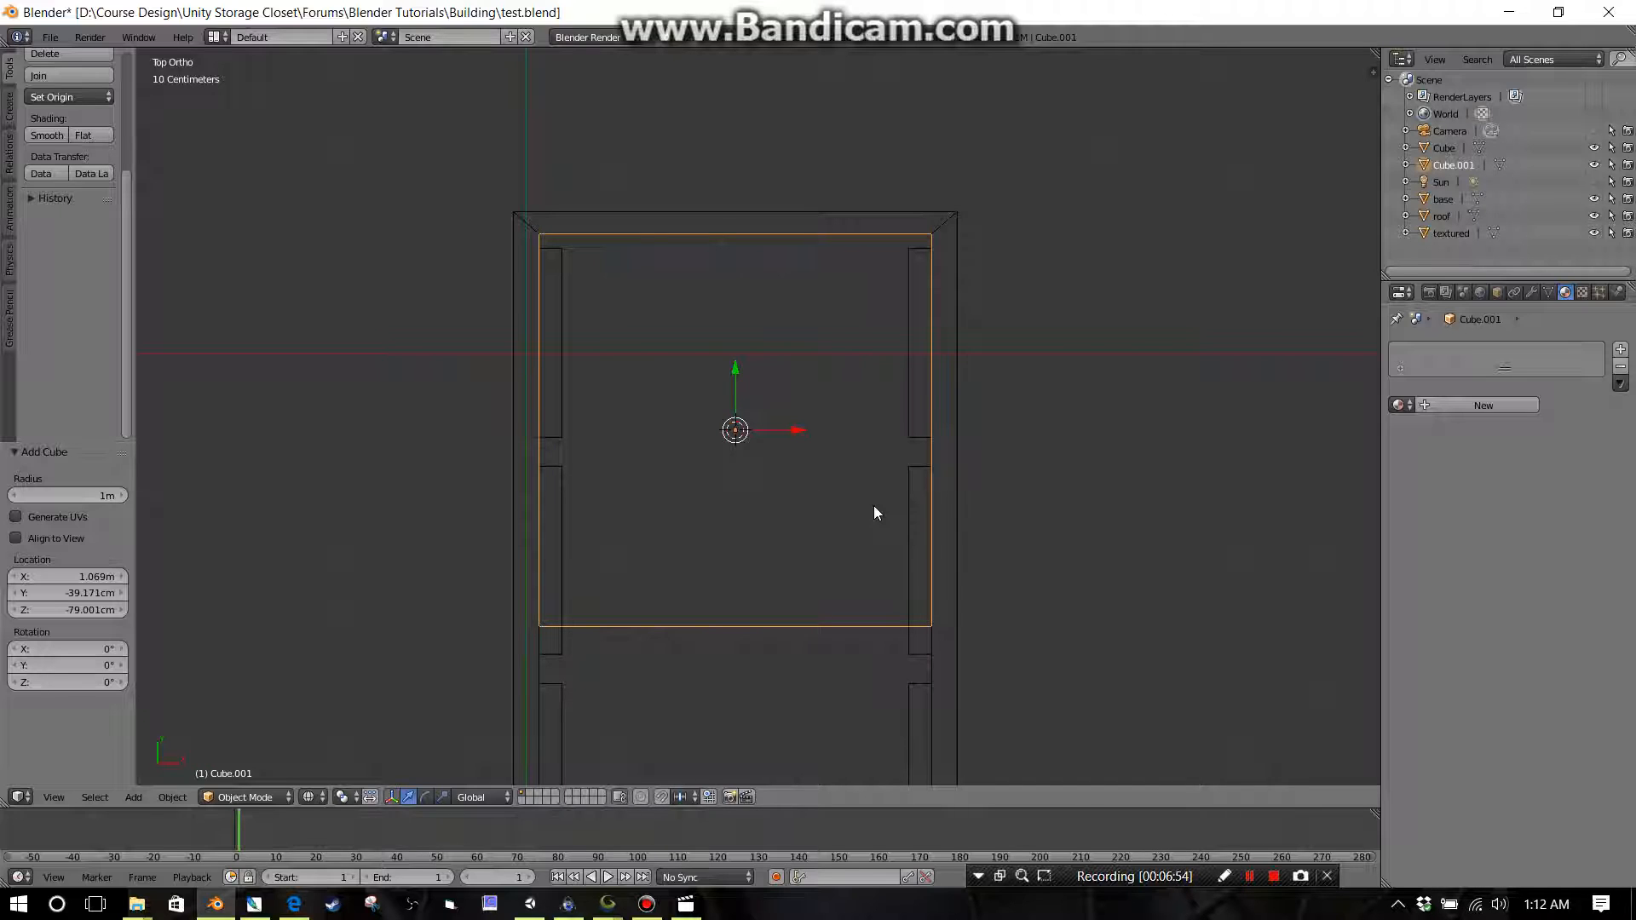
pyautogui.press('s')
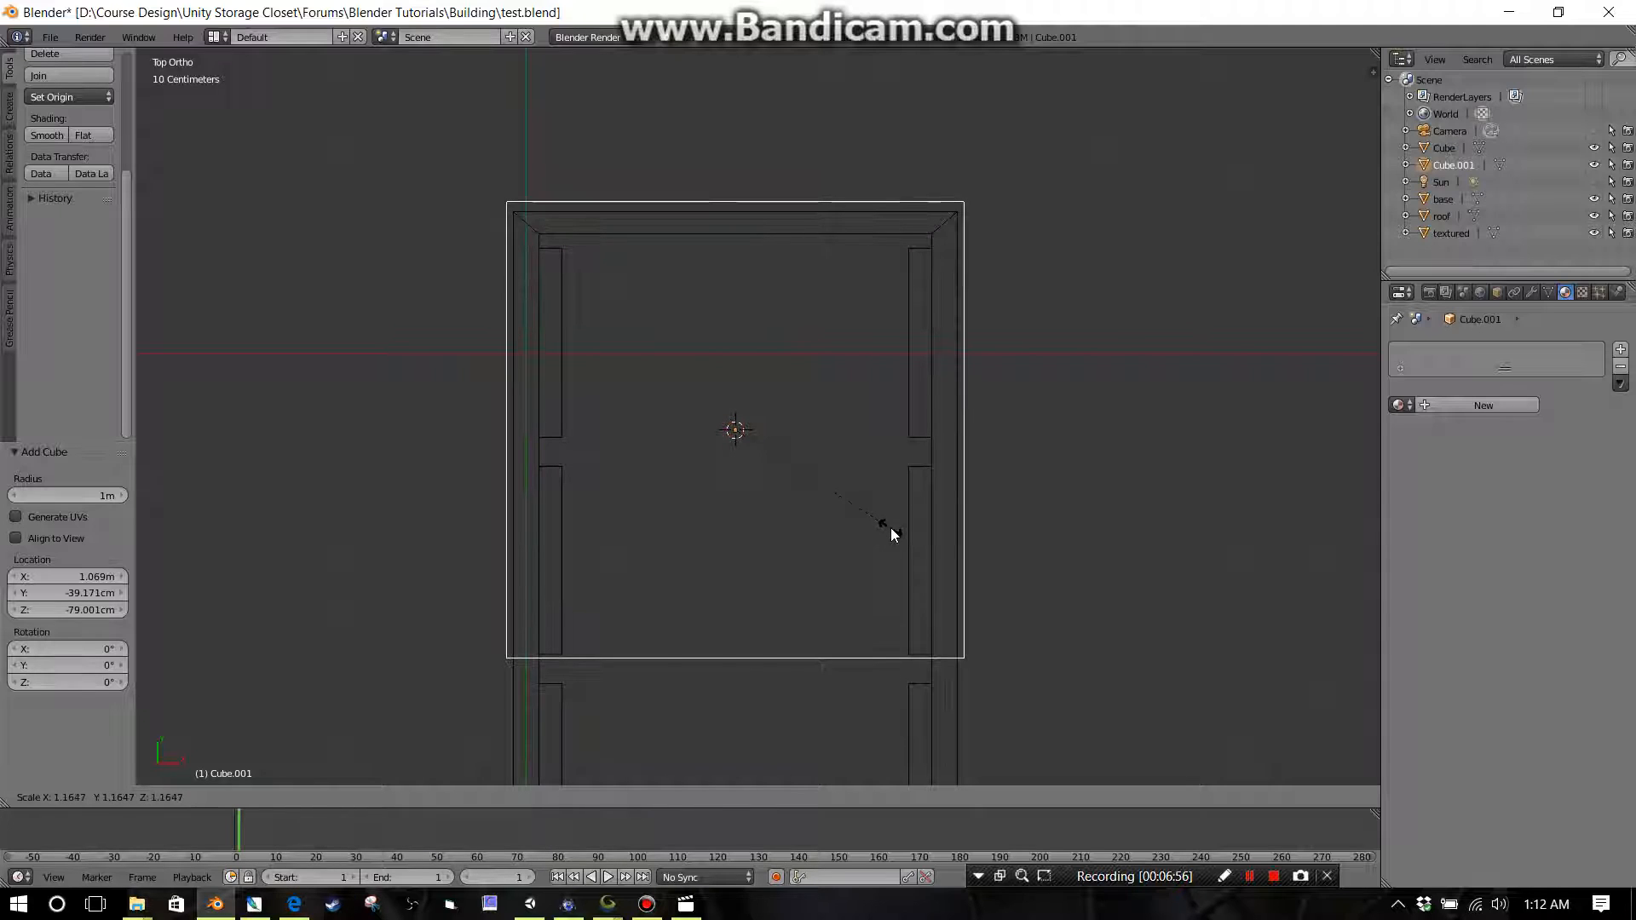
pyautogui.click(891, 530)
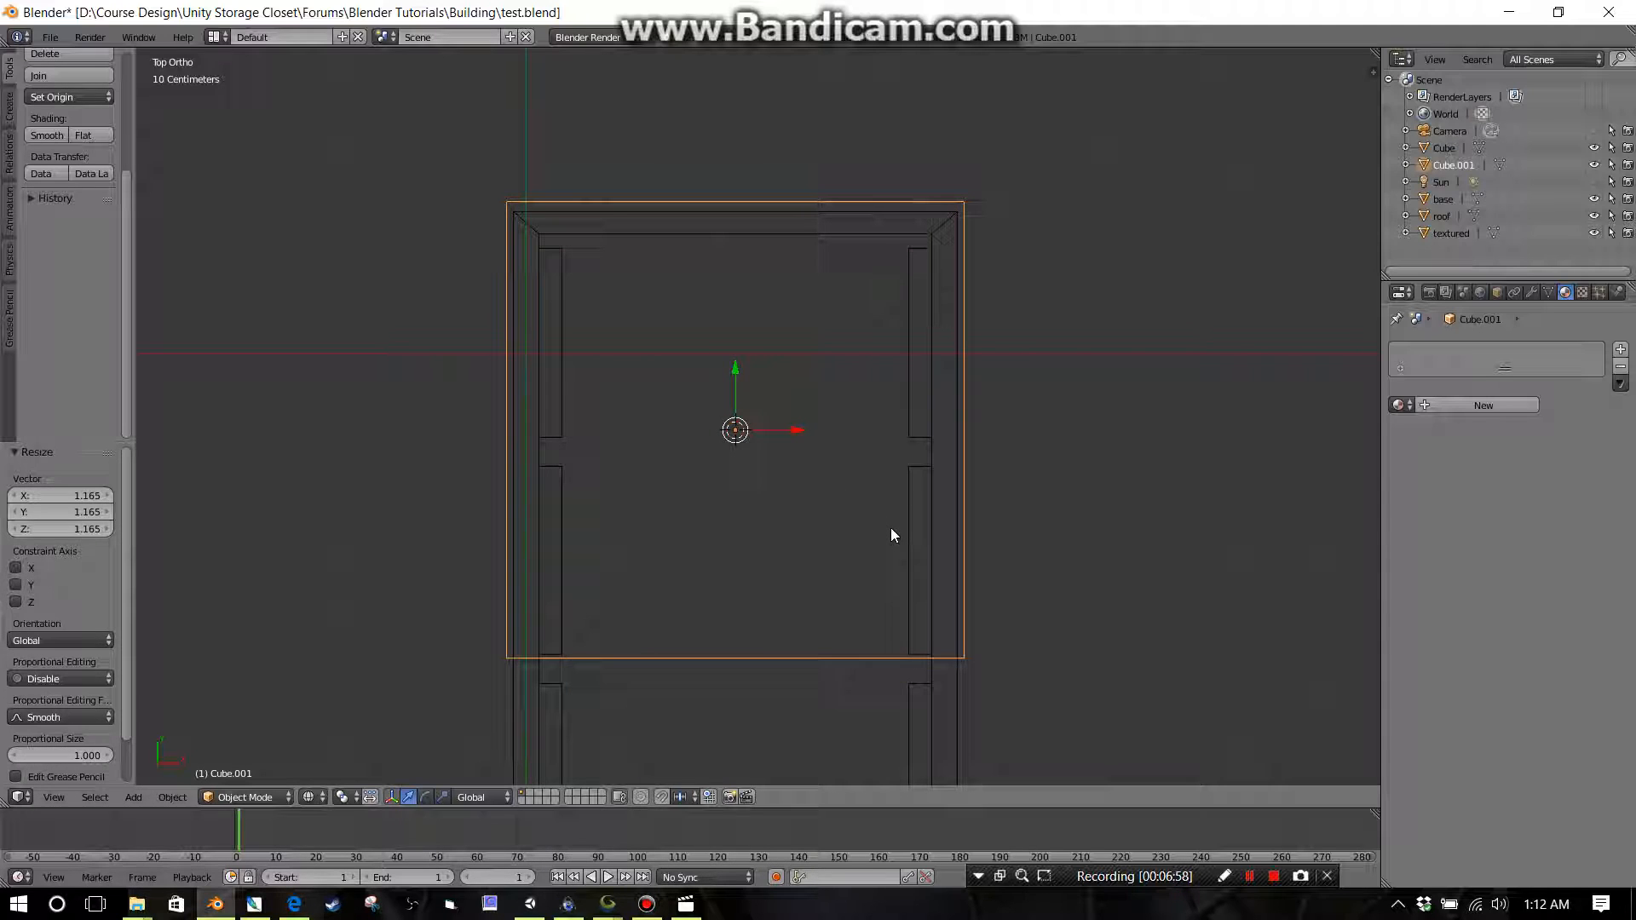
pyautogui.press('s')
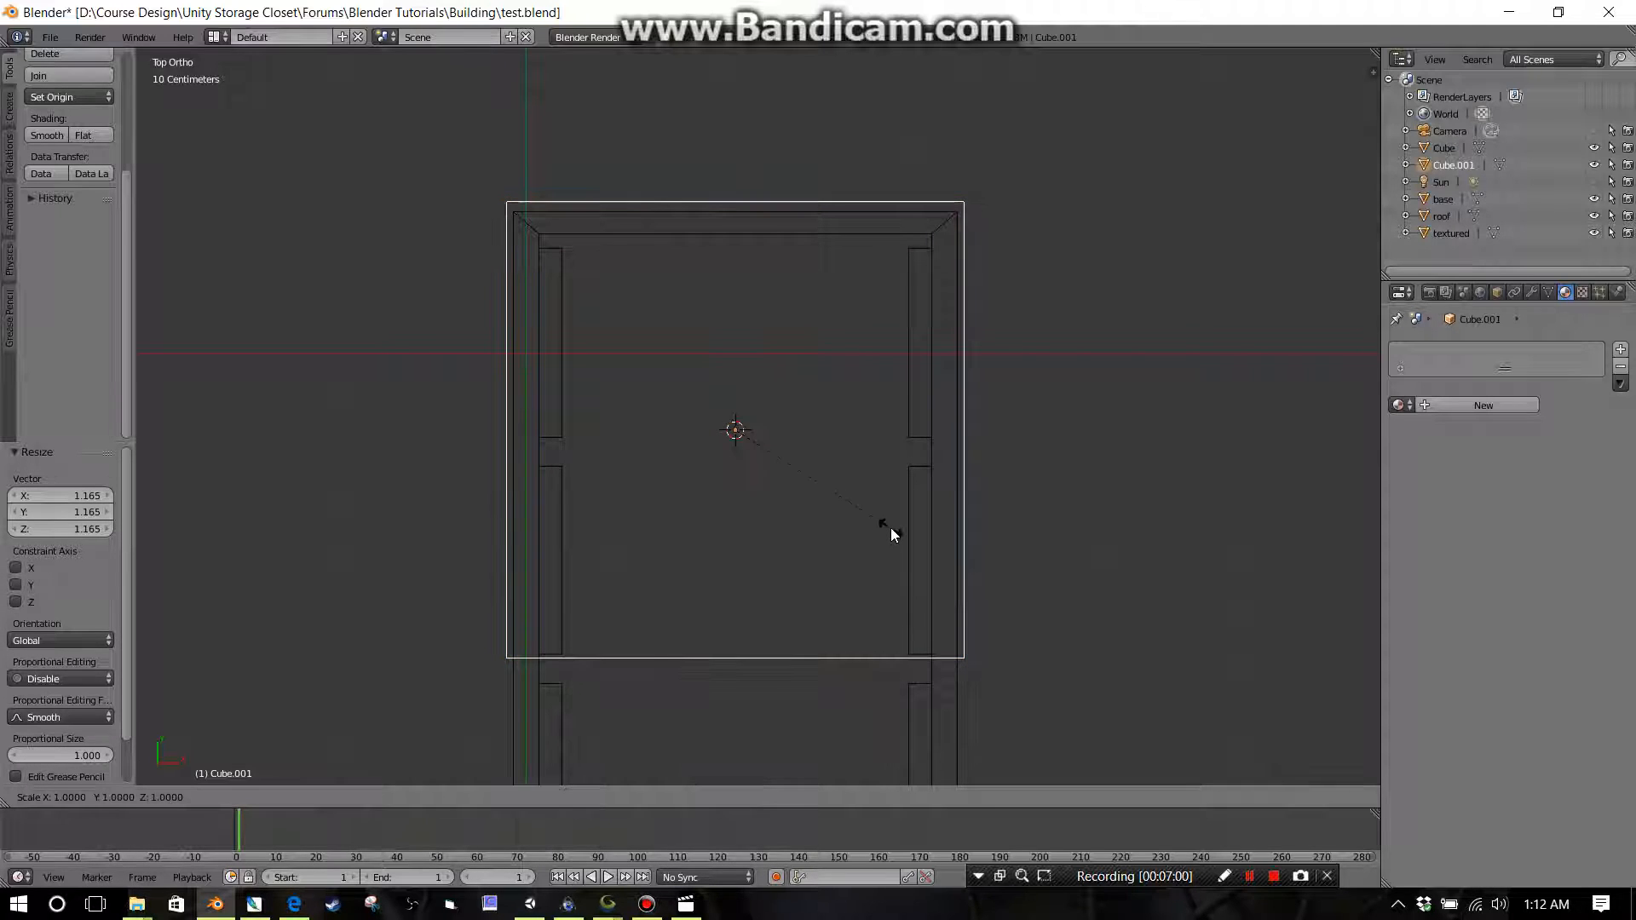
pyautogui.press('x')
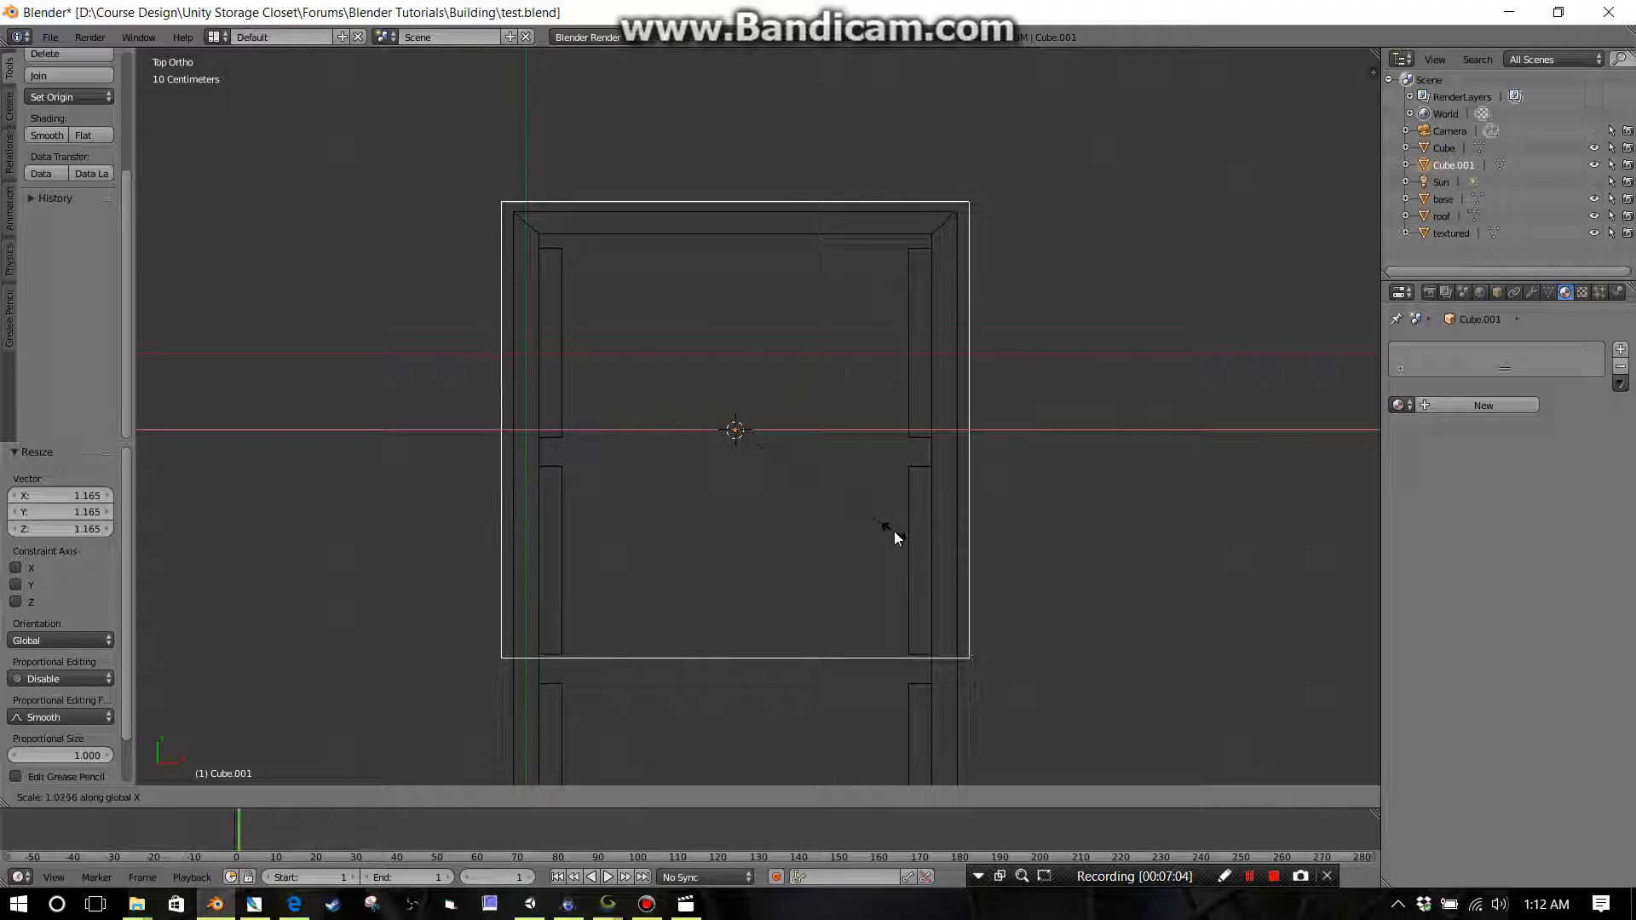
pyautogui.click(893, 530)
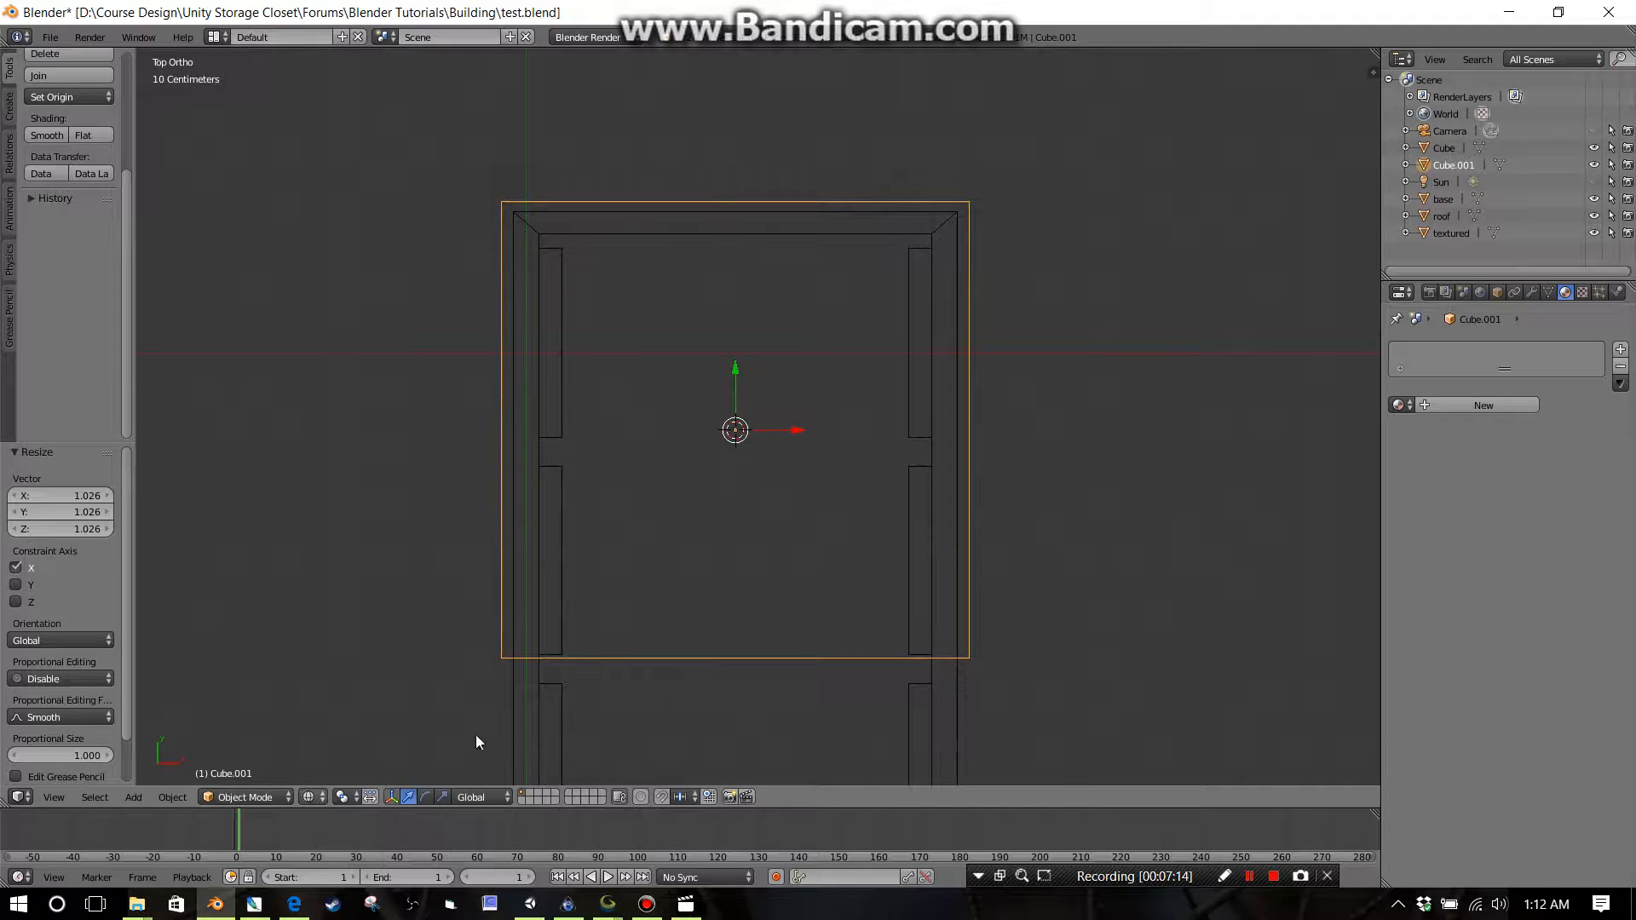
# Step: In Edit Mode, move the cube's face inside the building about -3.569 m along Y, just past the building's far end
pyautogui.moveTo(476, 738); pyautogui.dragTo(849, 505, button='middle')
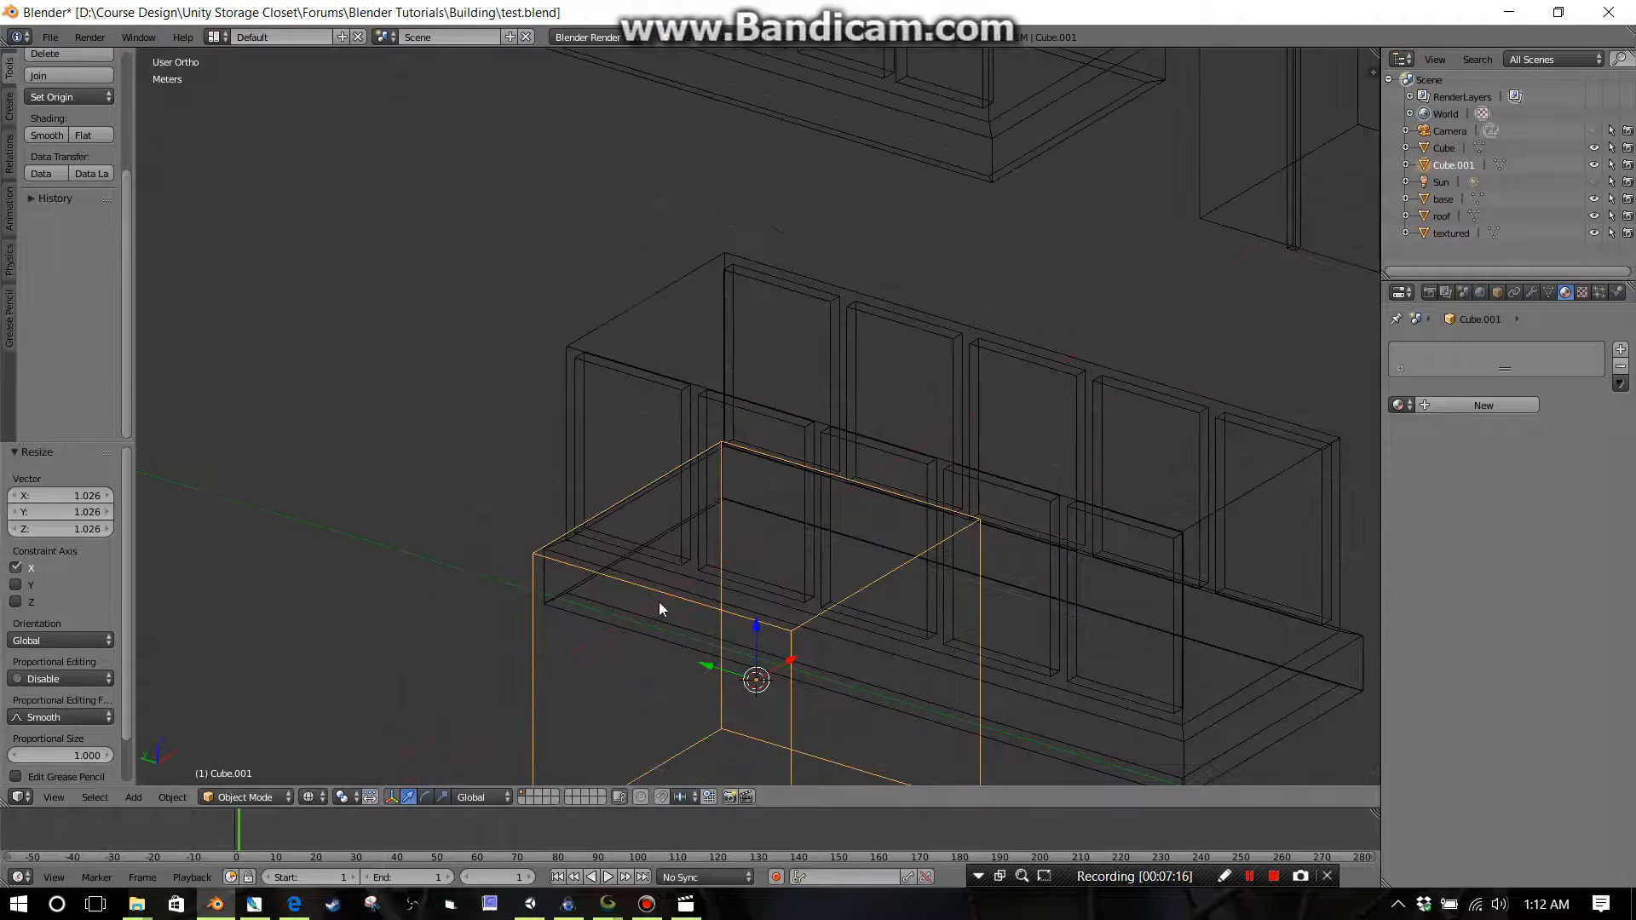
pyautogui.press('KP_7')
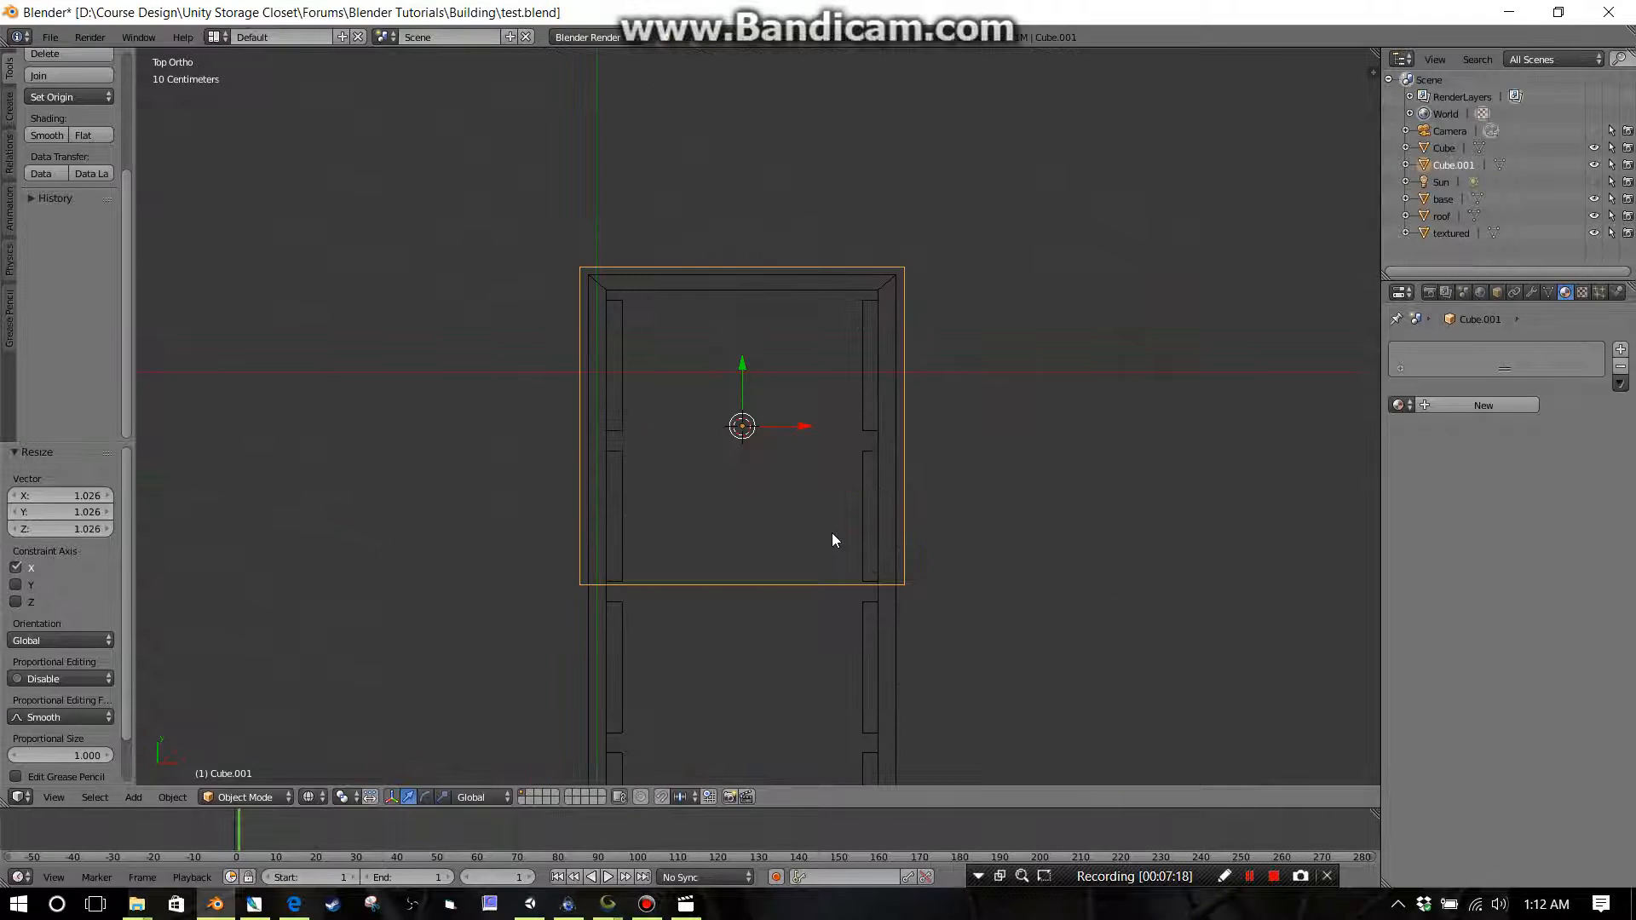
pyautogui.scroll(-5, 834, 540)
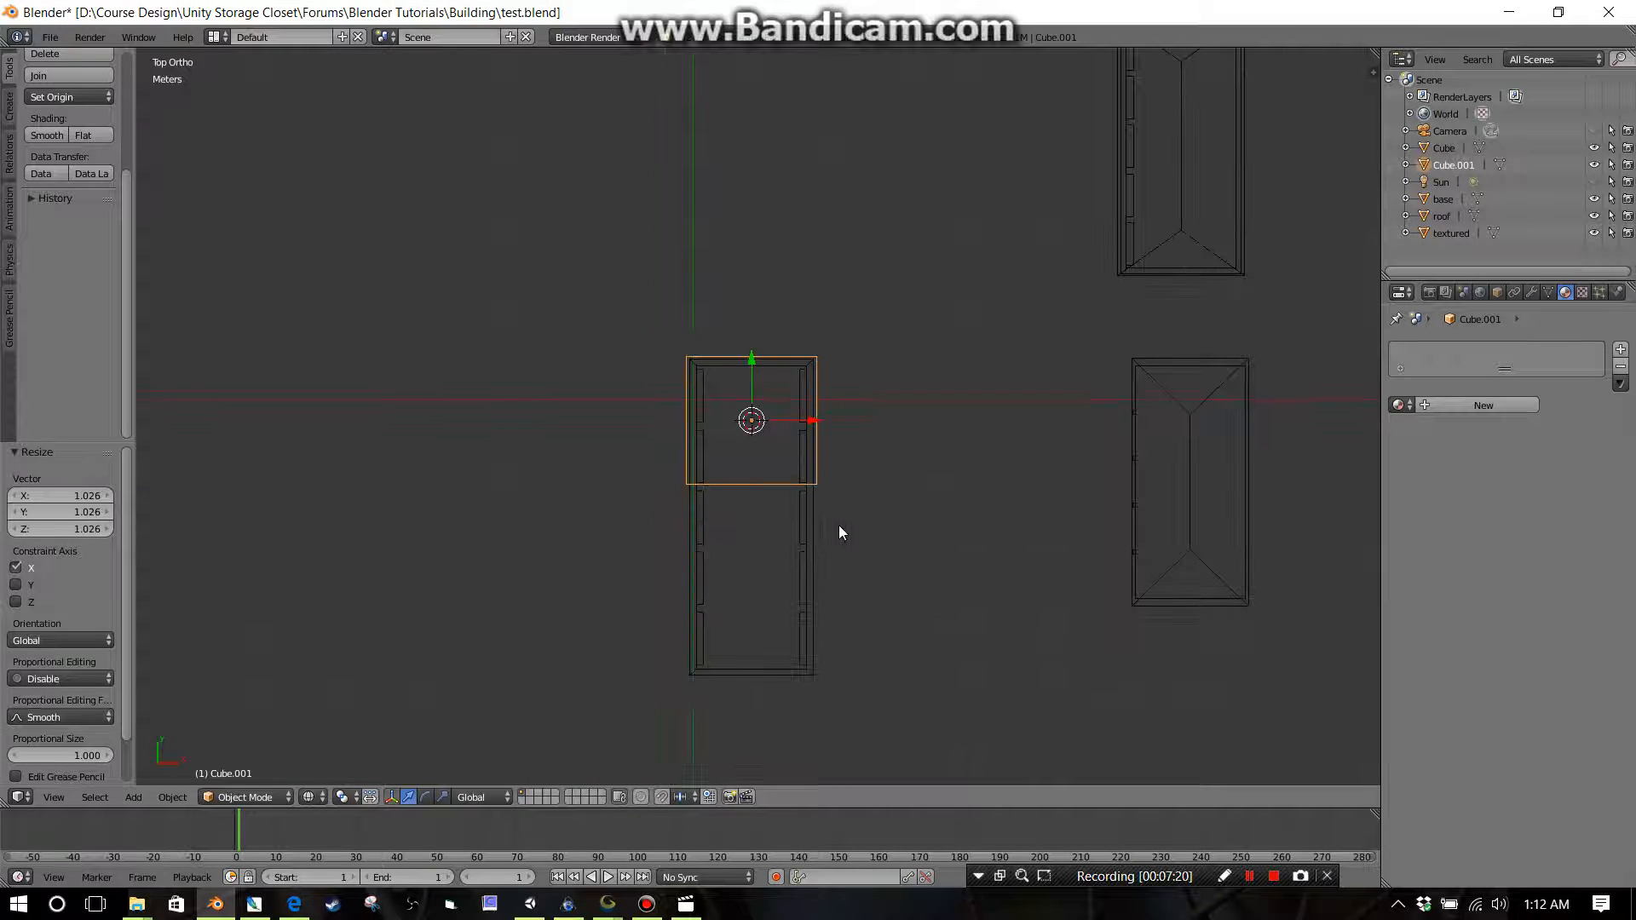
pyautogui.keyDown('shift'); pyautogui.moveTo(839, 536); pyautogui.dragTo(876, 340, button='middle'); pyautogui.keyUp('shift')
pyautogui.scroll(1, 880, 343)
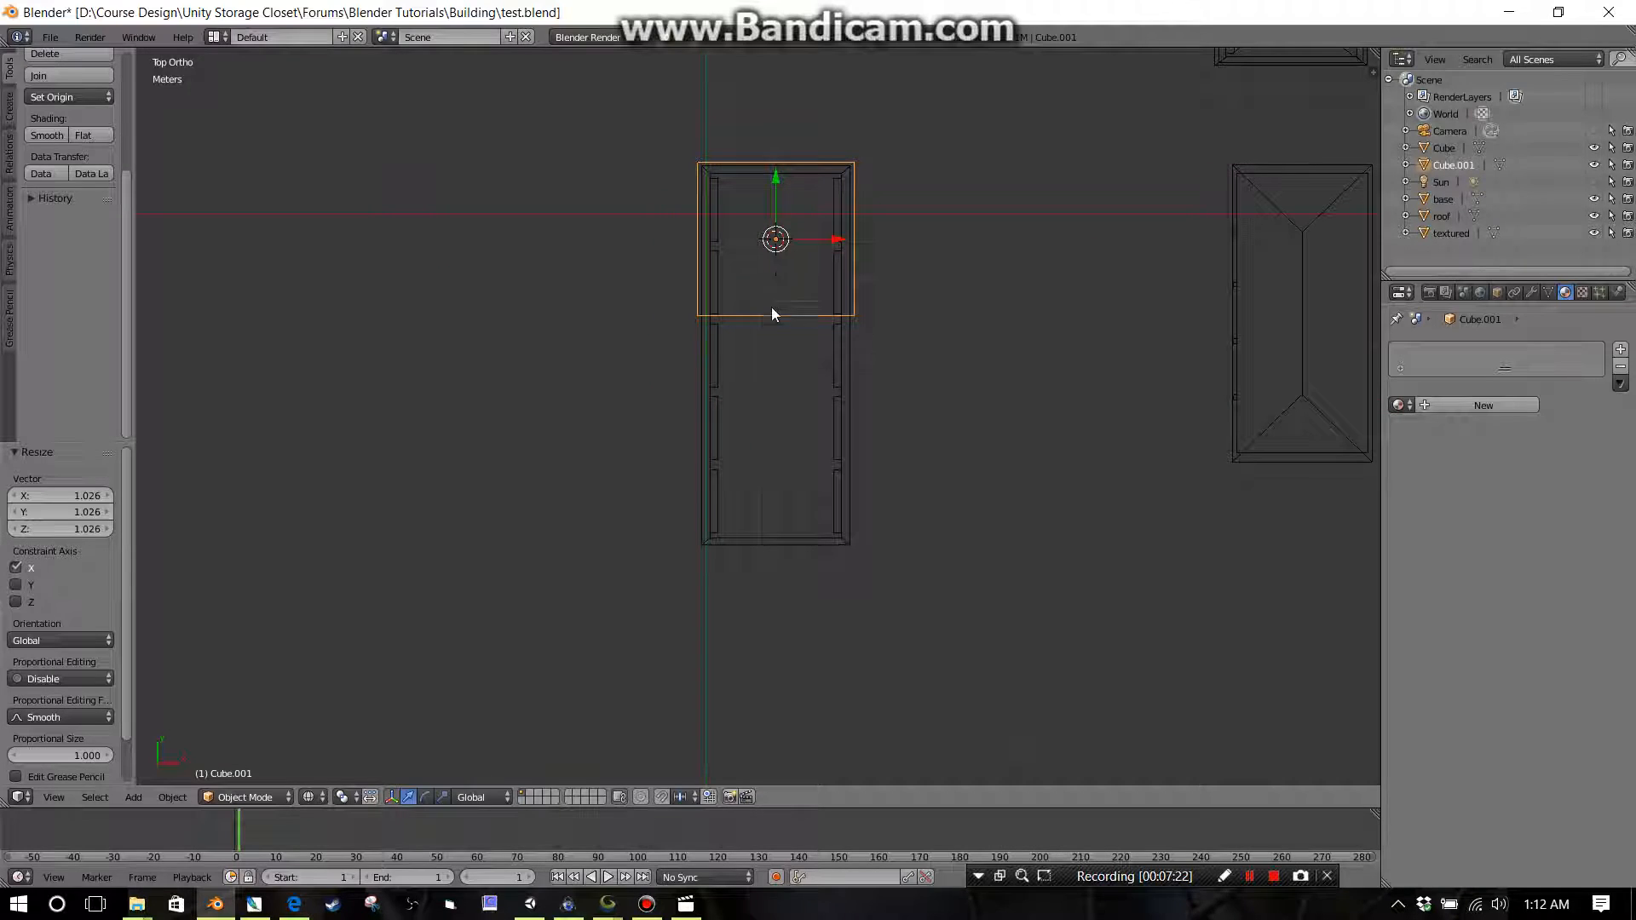
pyautogui.moveTo(830, 369); pyautogui.dragTo(846, 289, button='middle')
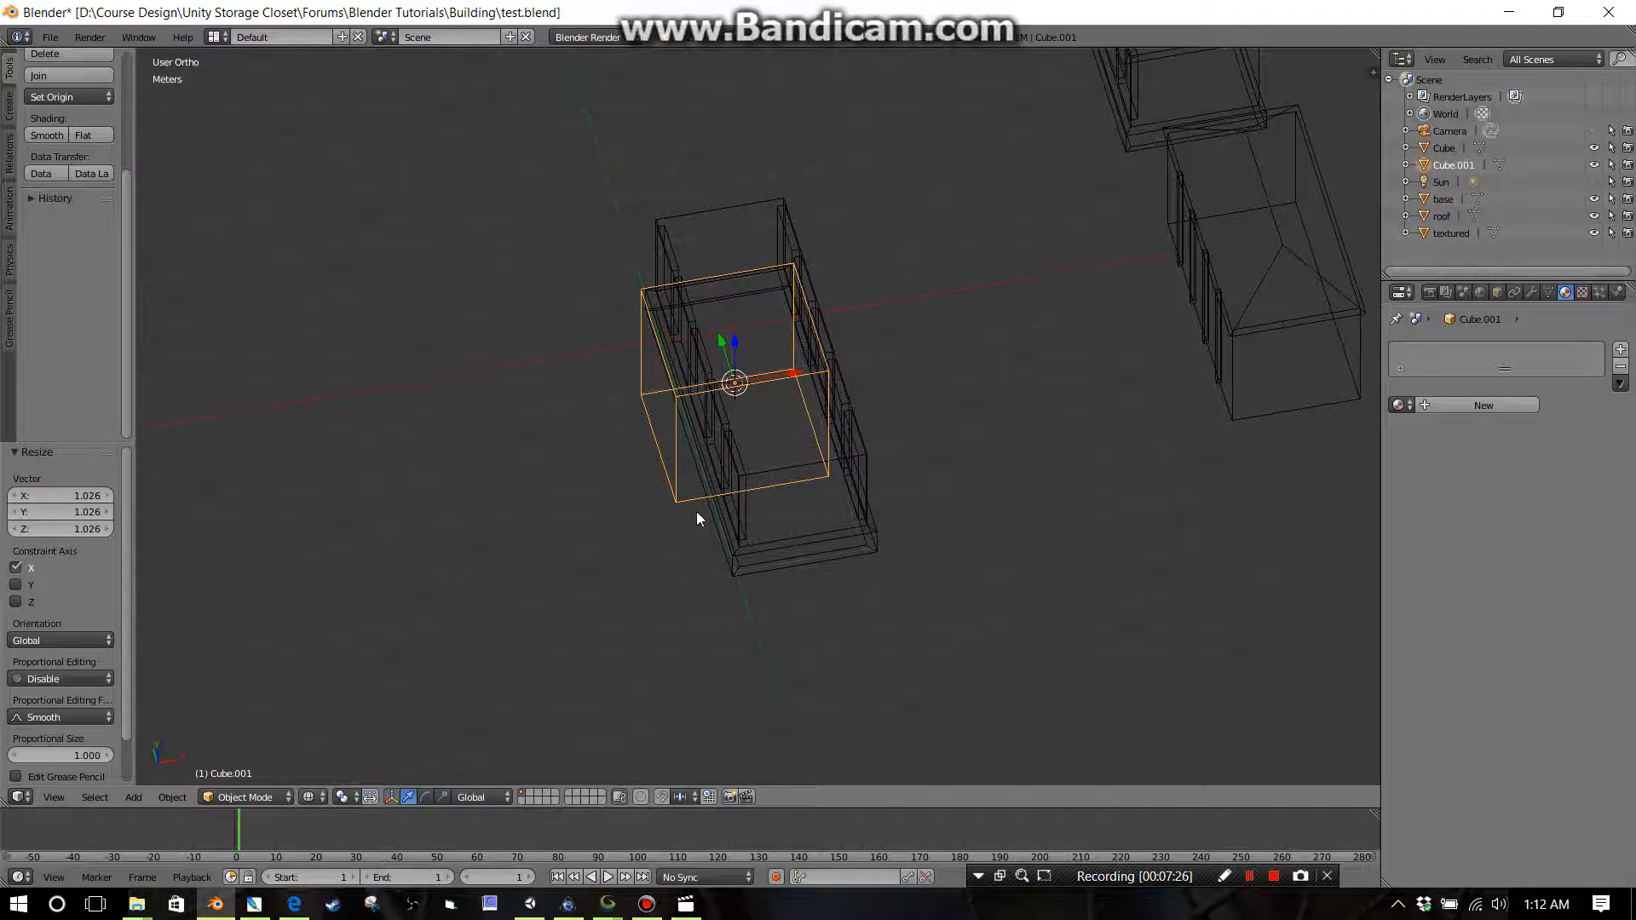
pyautogui.press('Tab')
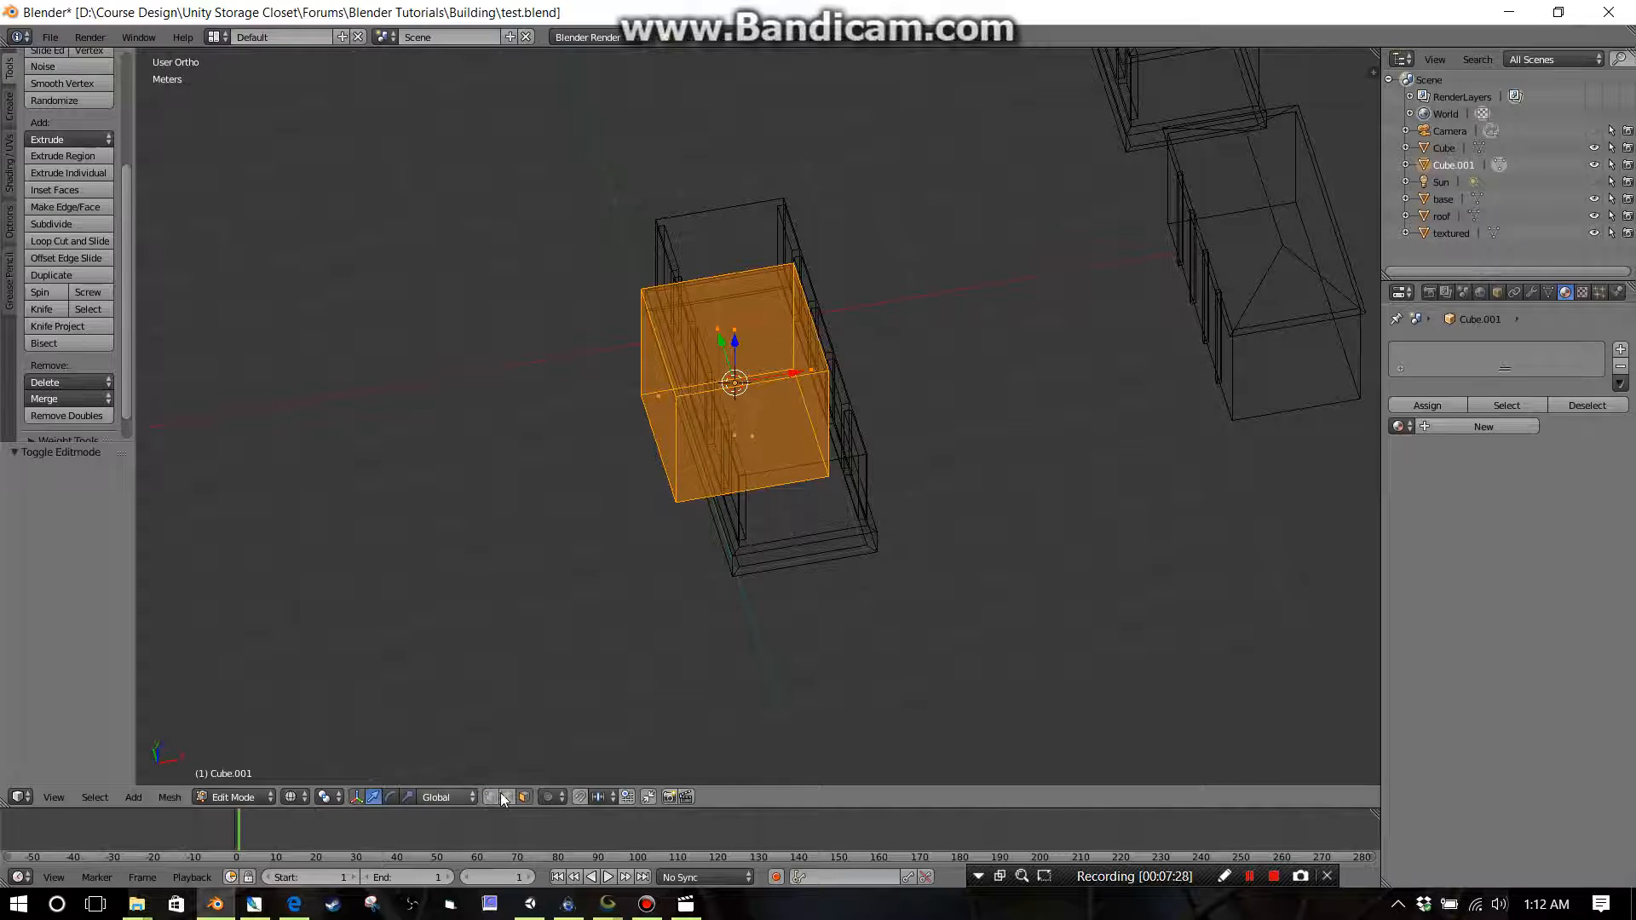
pyautogui.rightClick(788, 409)
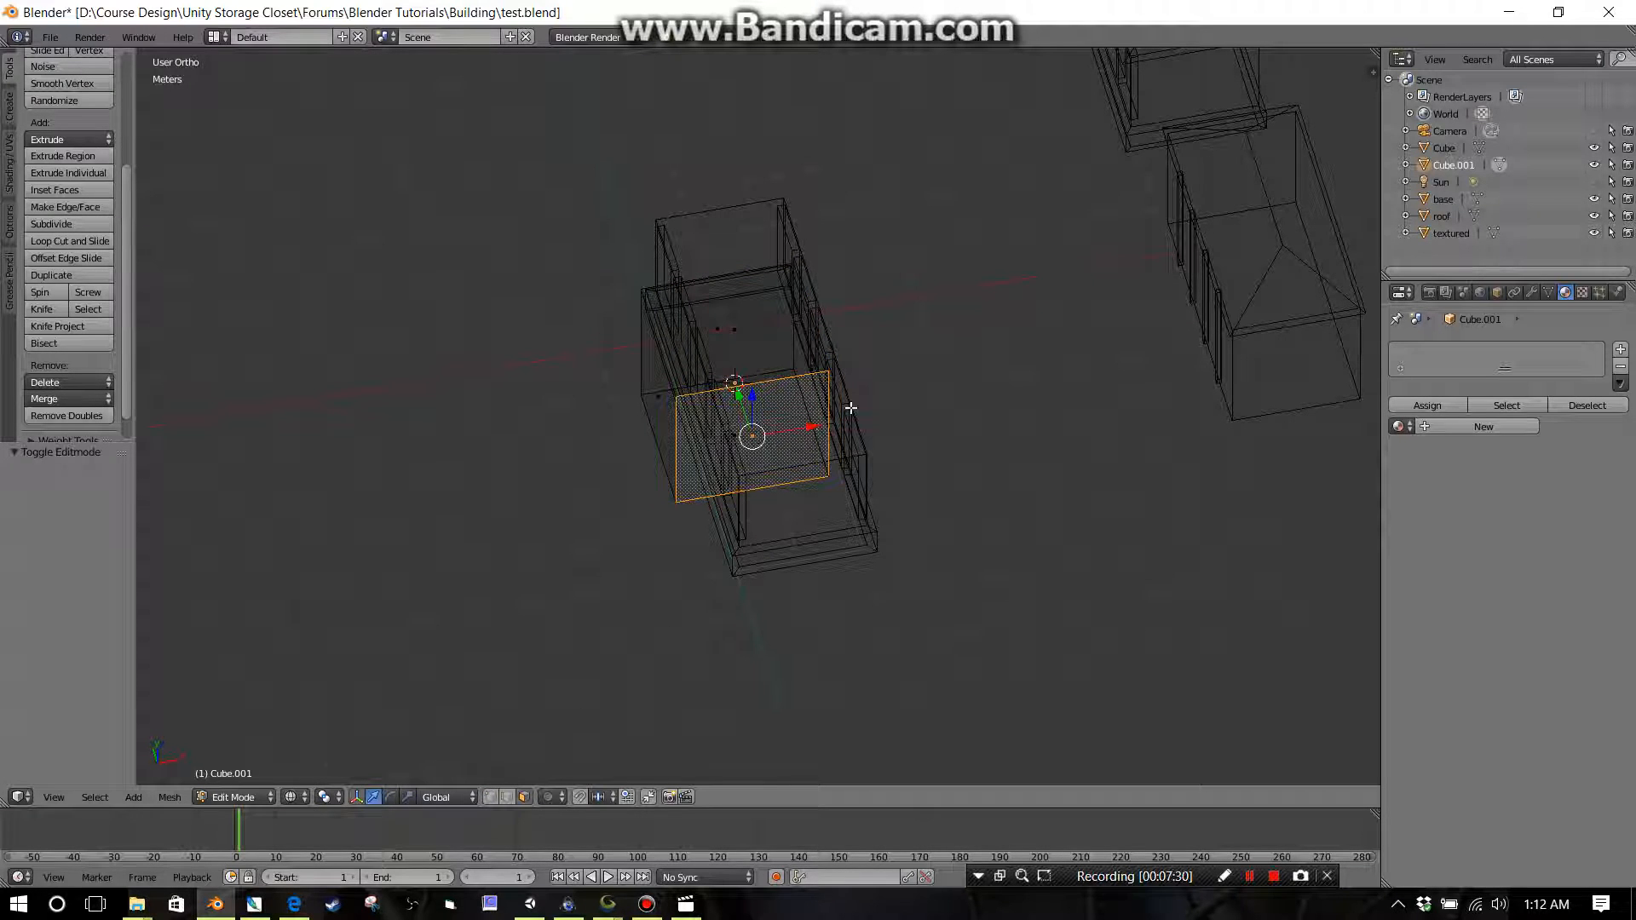
pyautogui.press('KP_7')
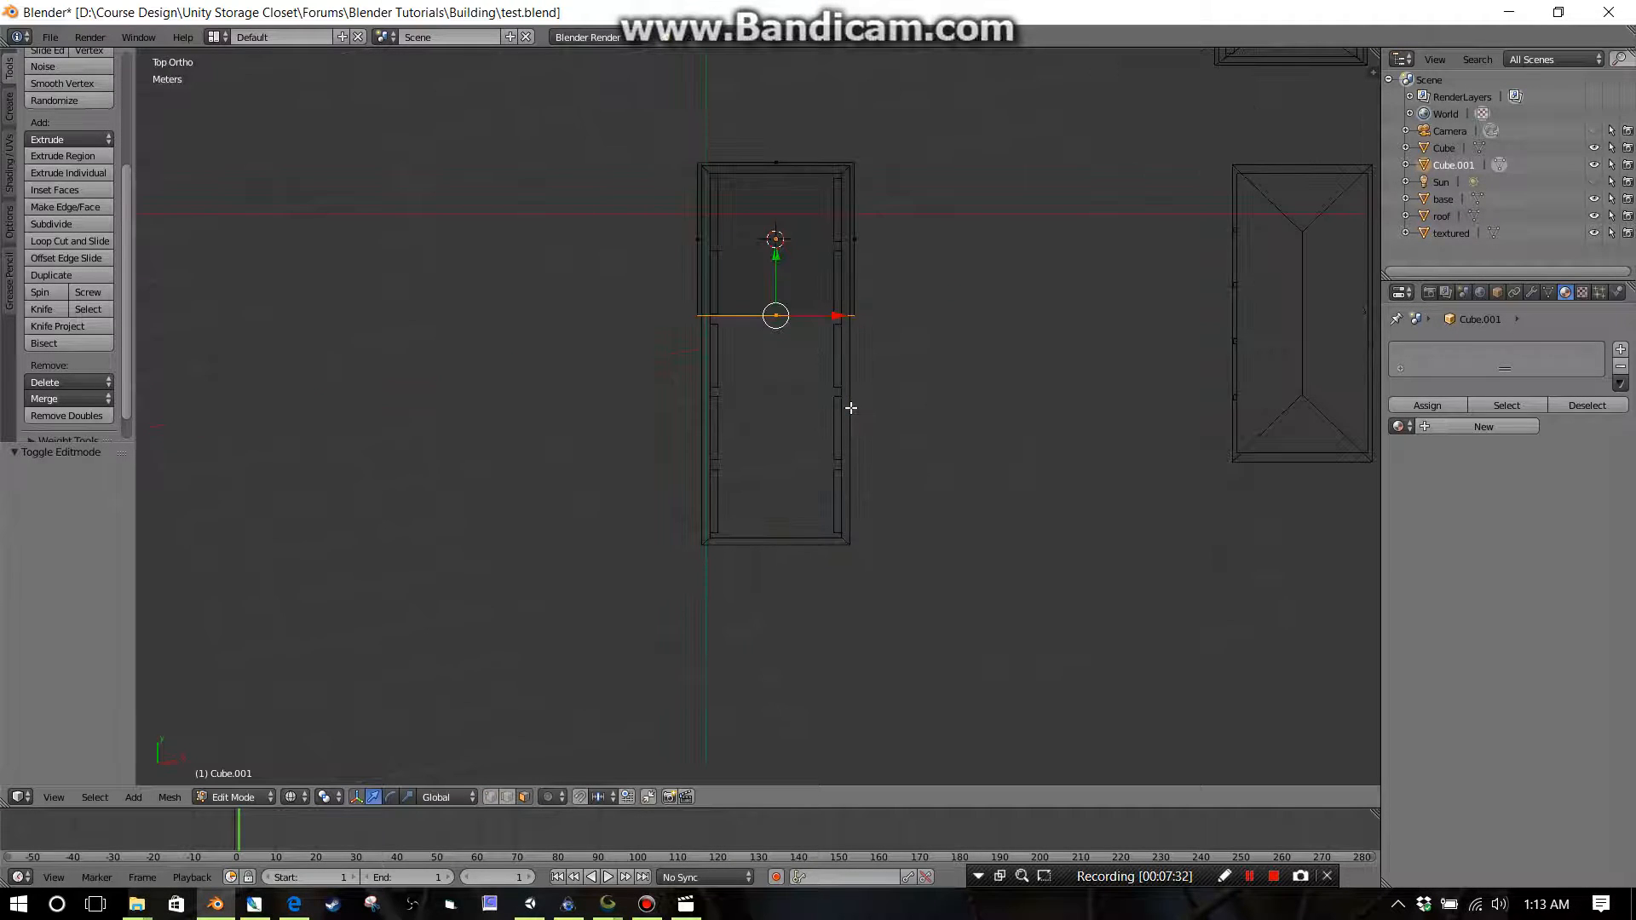
pyautogui.press('g')
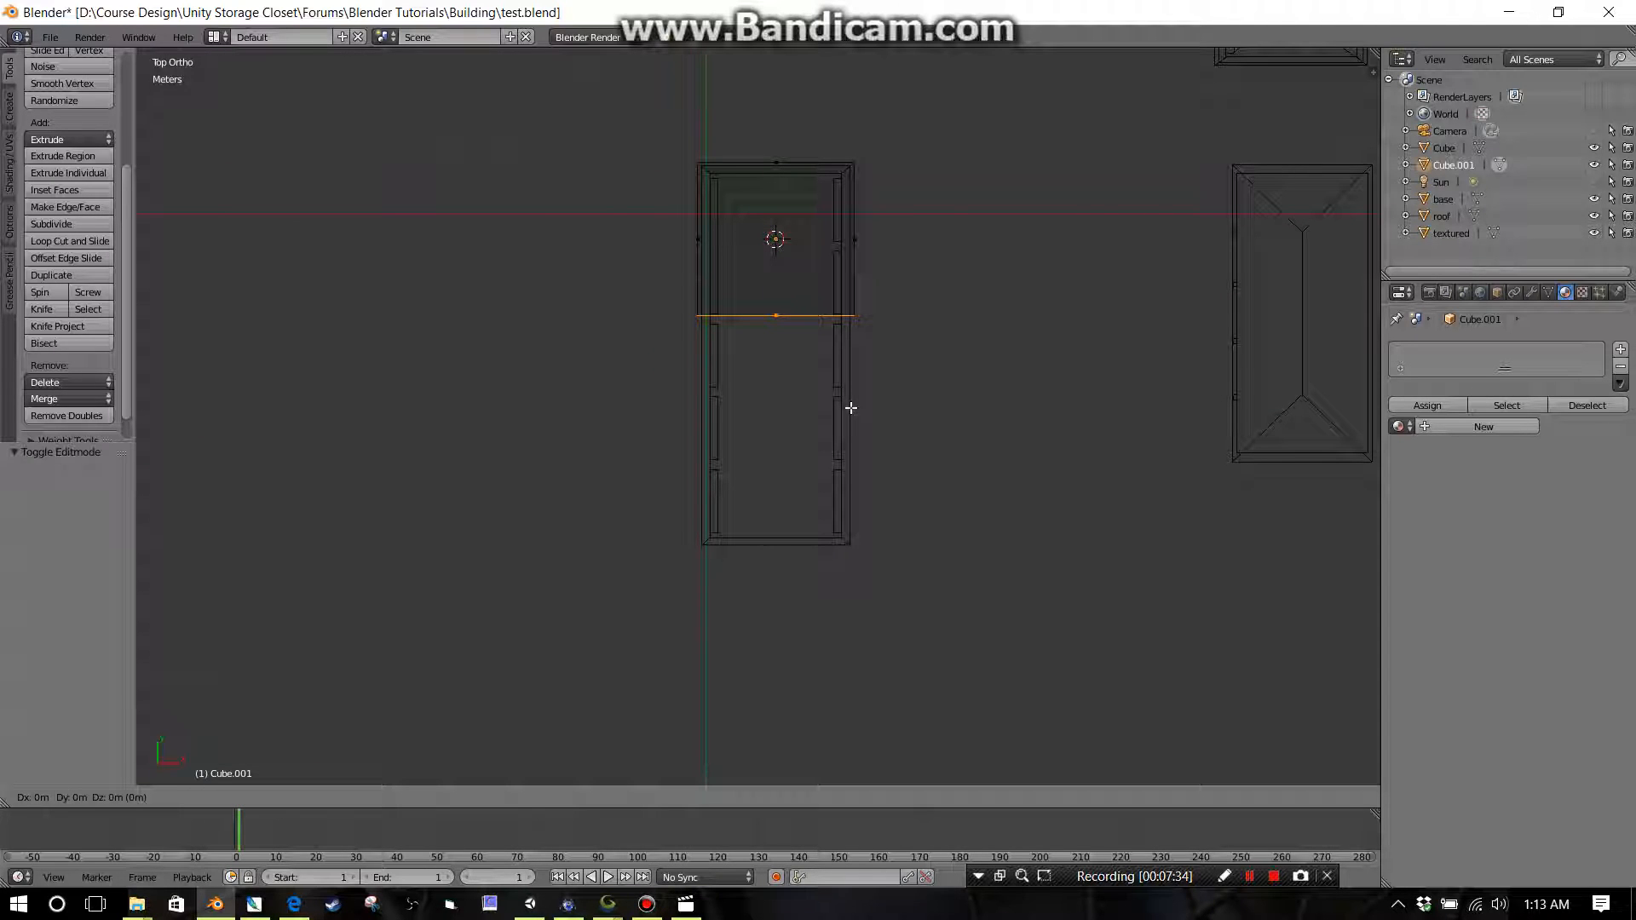
pyautogui.press('y')
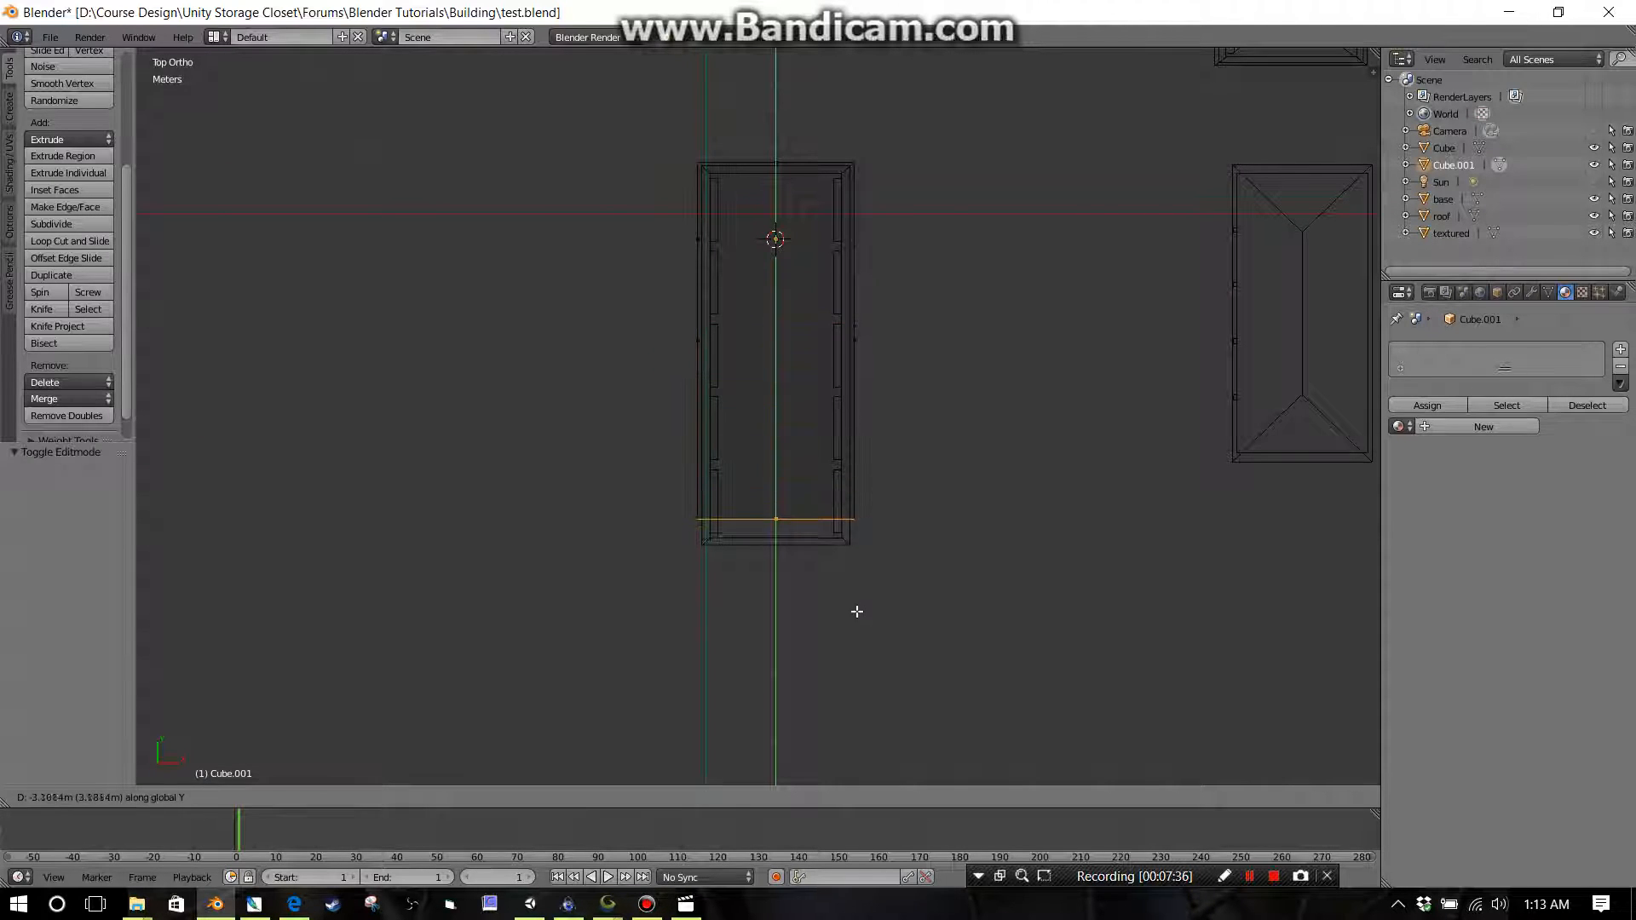
pyautogui.click(862, 642)
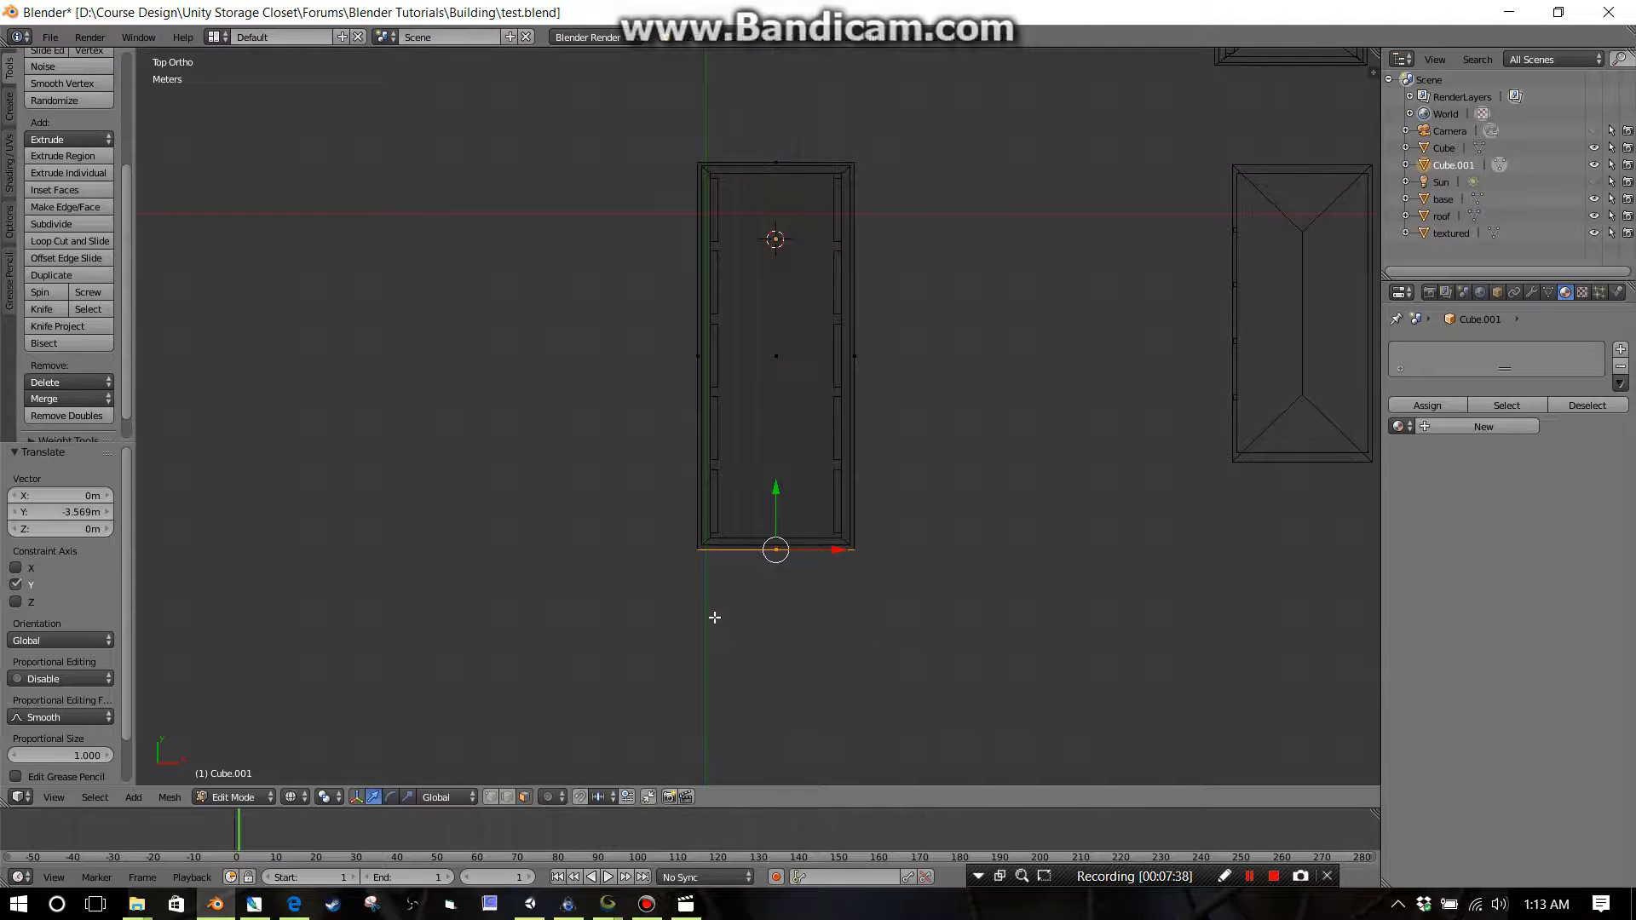
# Step: Select the whole stretched box and move it up about 3.894 m along Z to the top of the walls
pyautogui.moveTo(712, 617); pyautogui.dragTo(877, 423, button='middle')
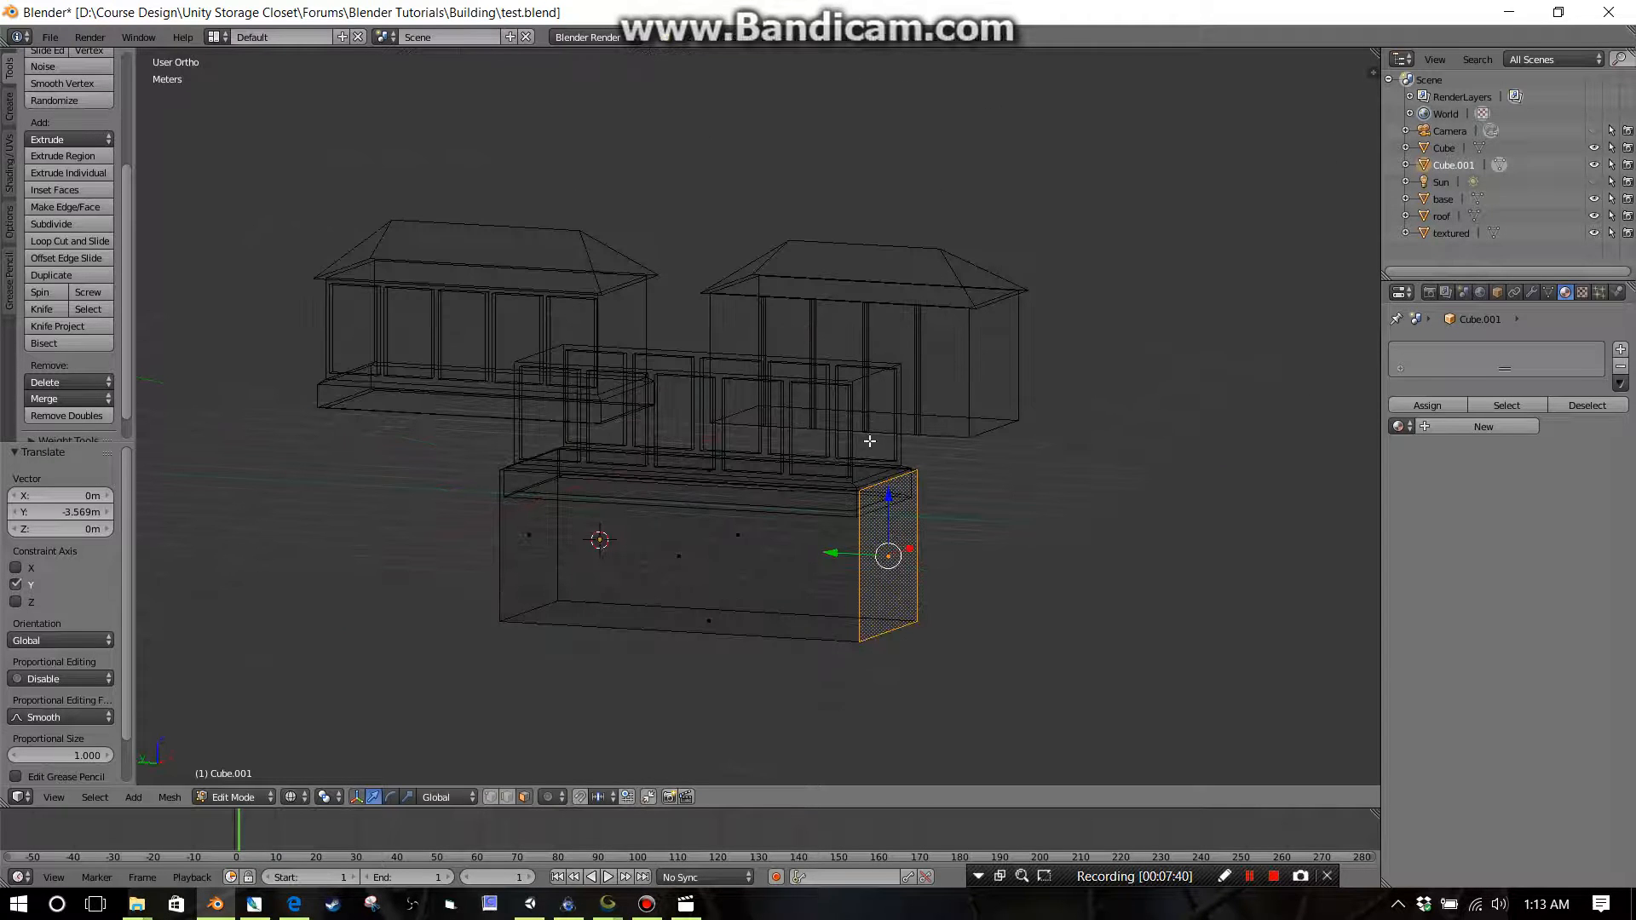
pyautogui.press('a')
pyautogui.press('a')
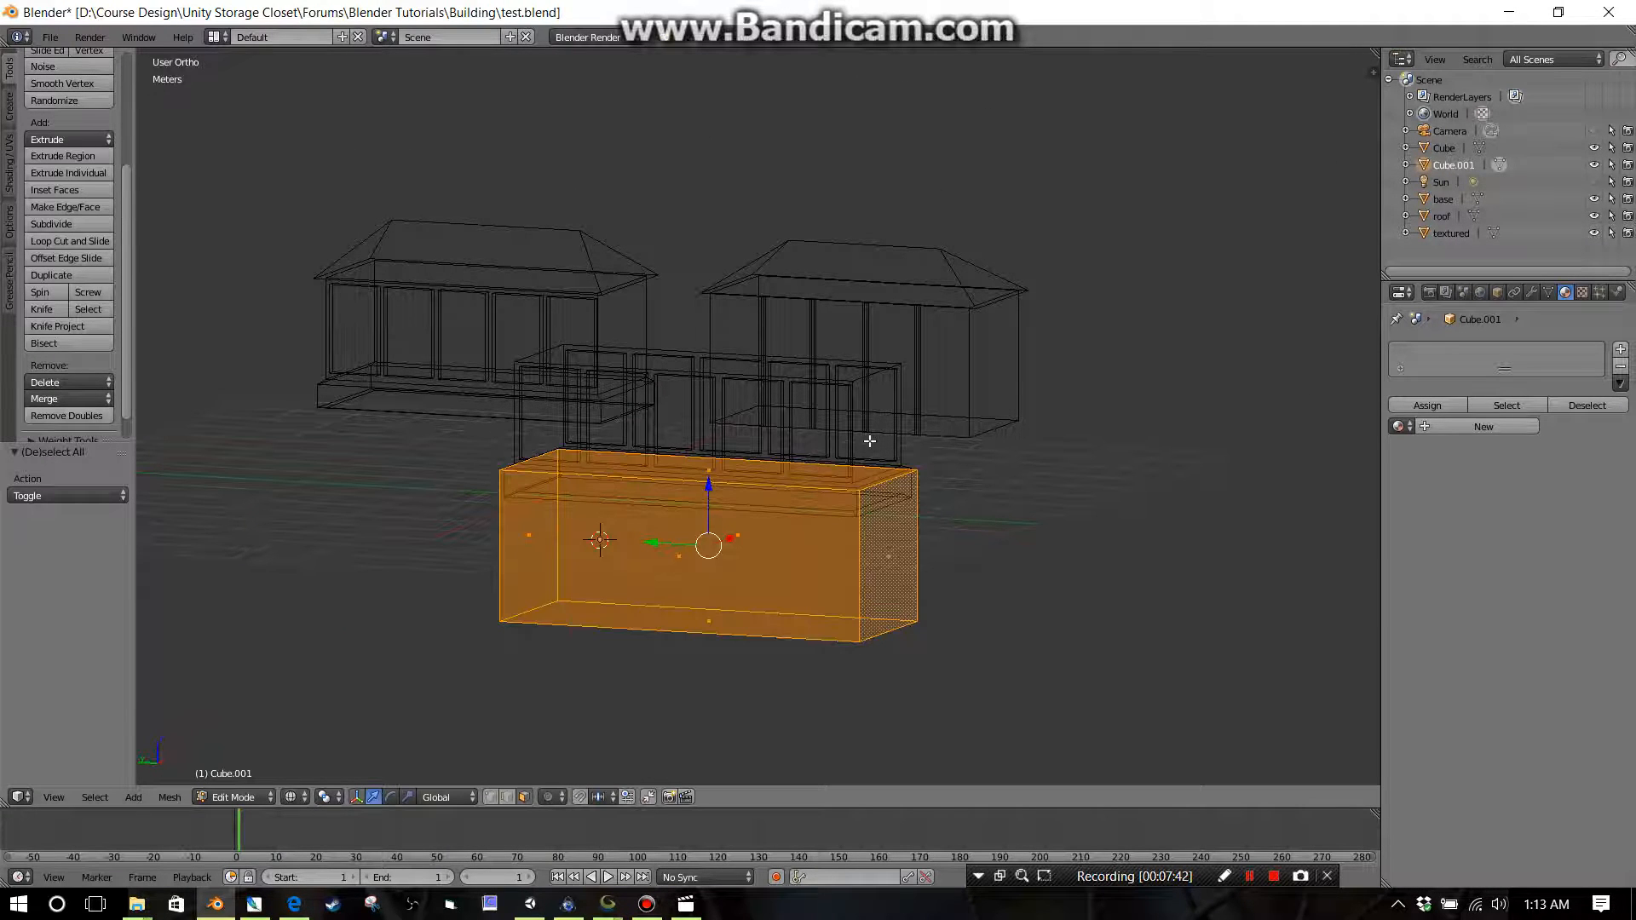
pyautogui.press('g')
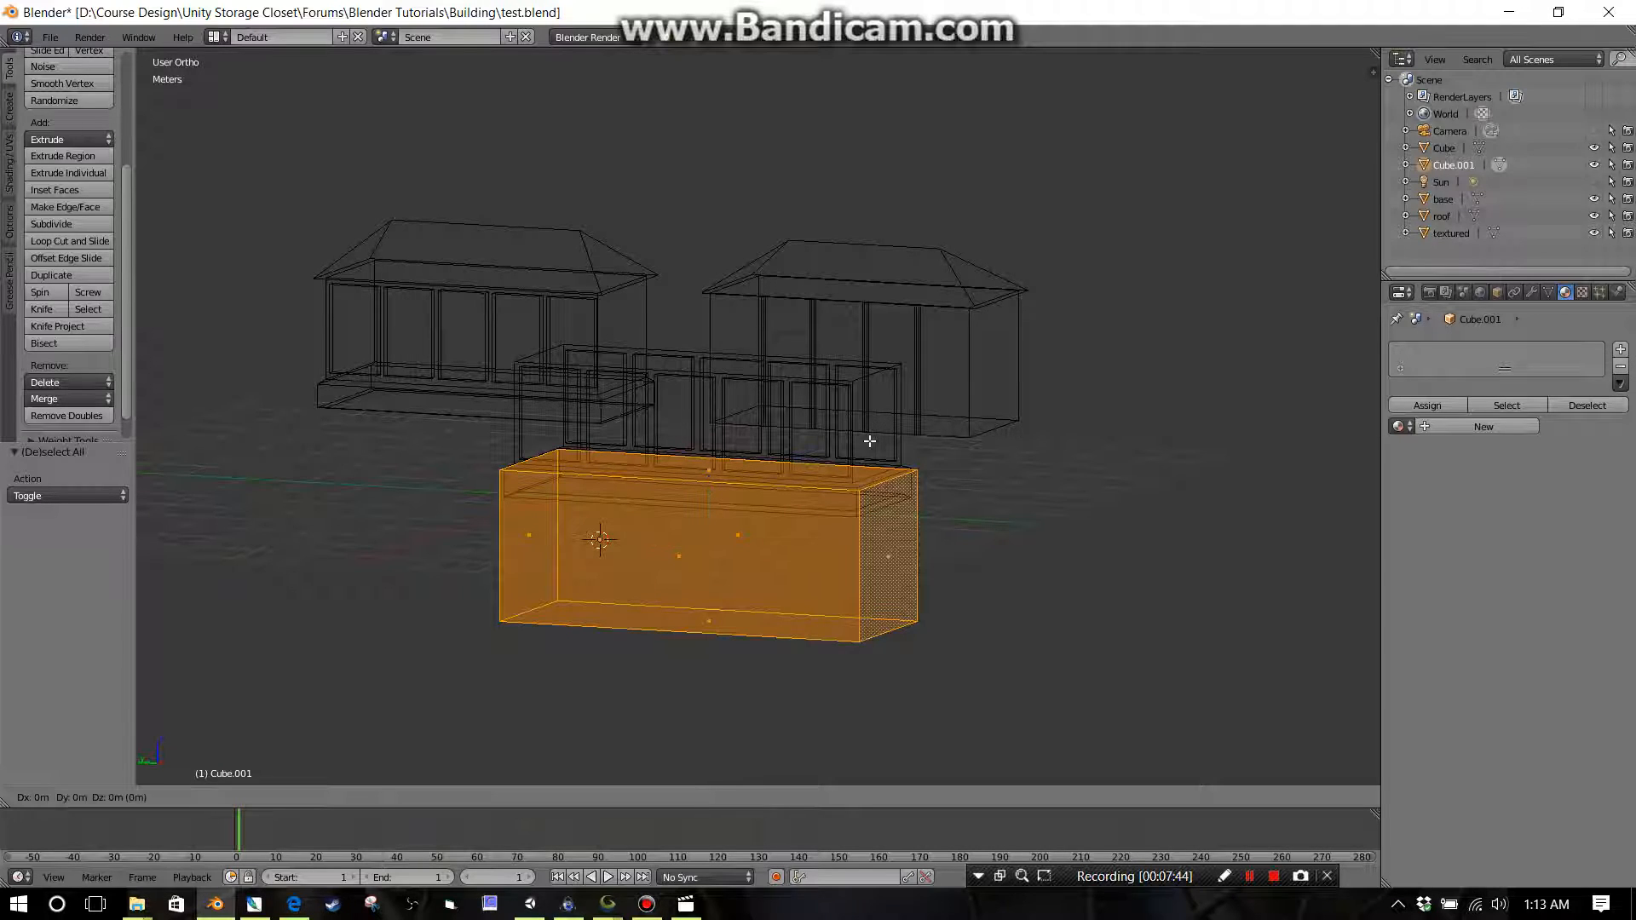
pyautogui.press('z')
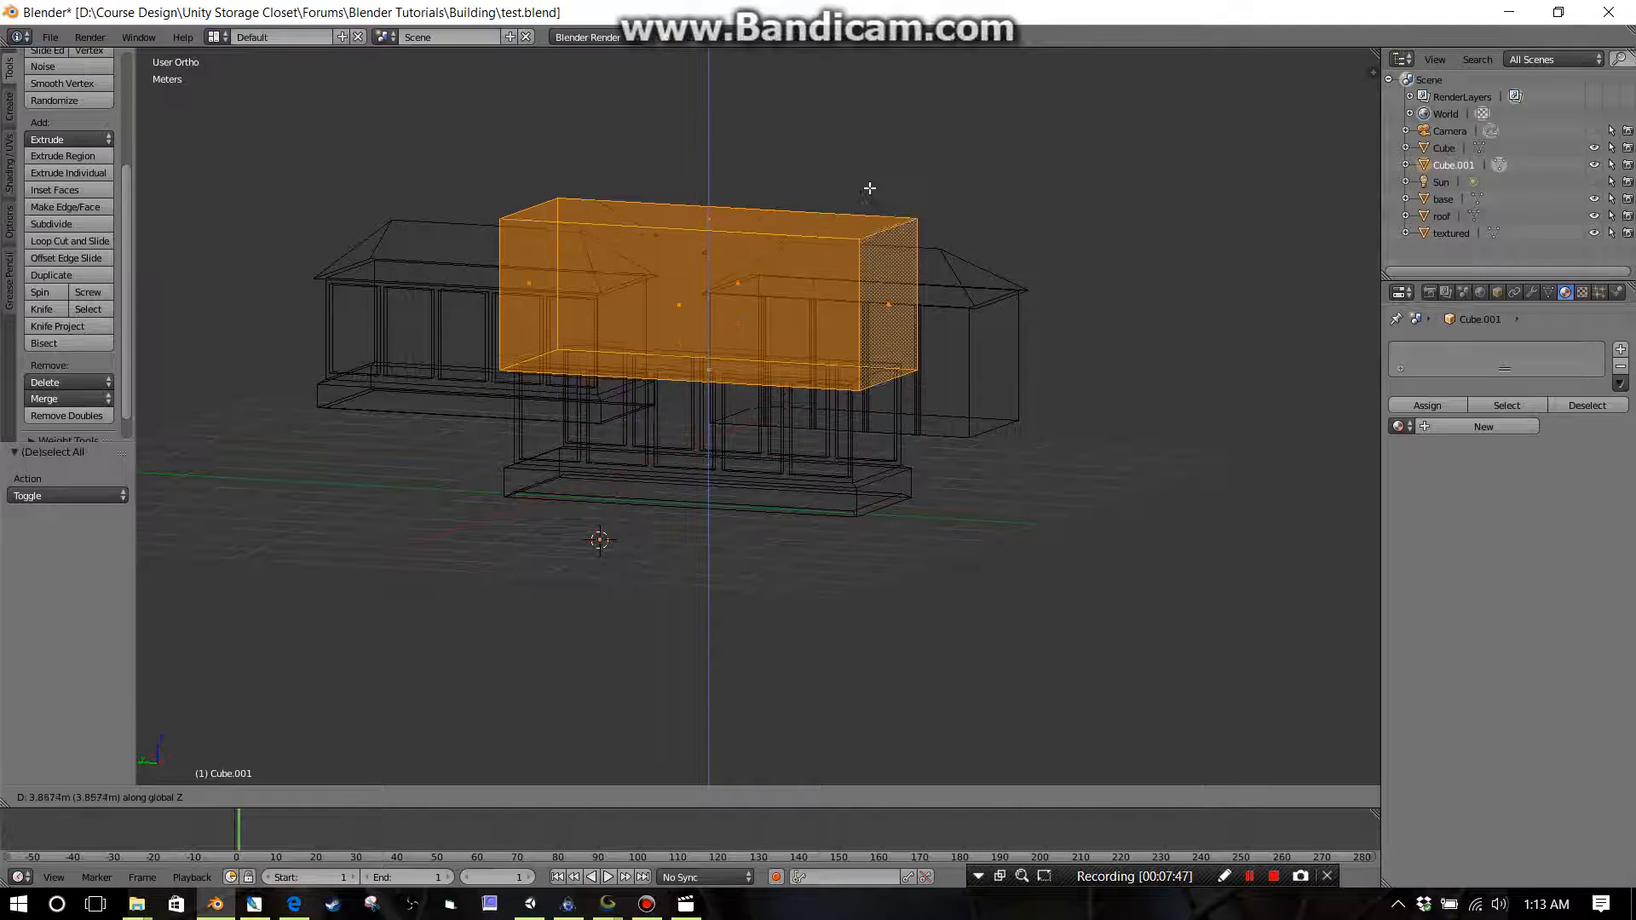
pyautogui.click(869, 187)
# Step: Switch to the right side view and hide the example objects textured, roof and base
pyautogui.press('KP_3')
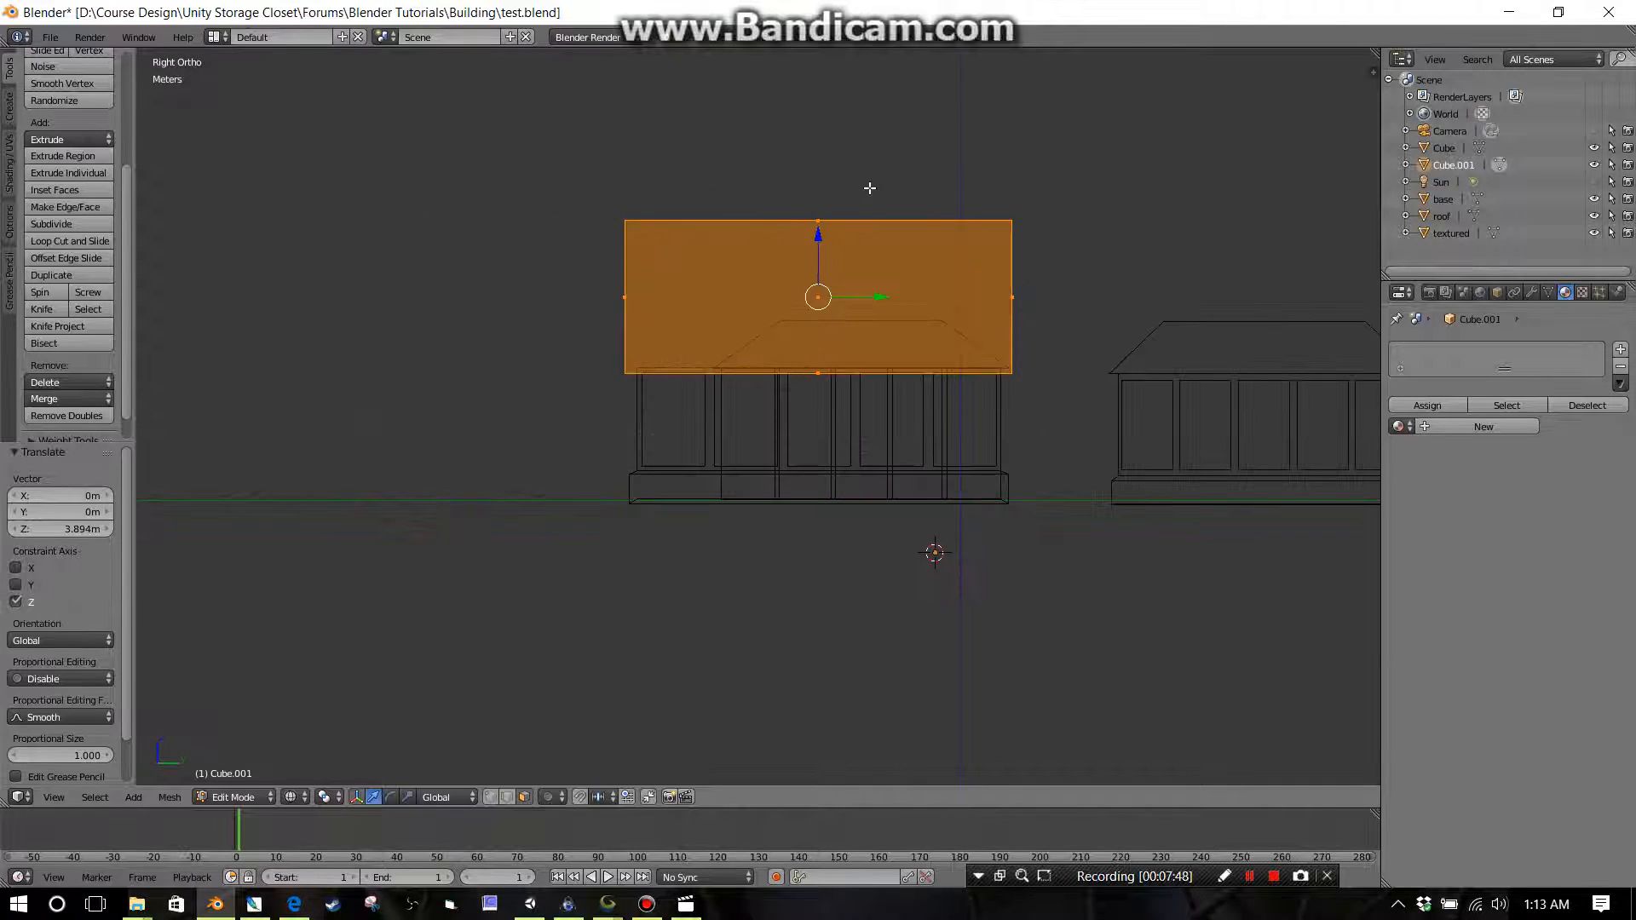
pyautogui.scroll(2, 881, 197)
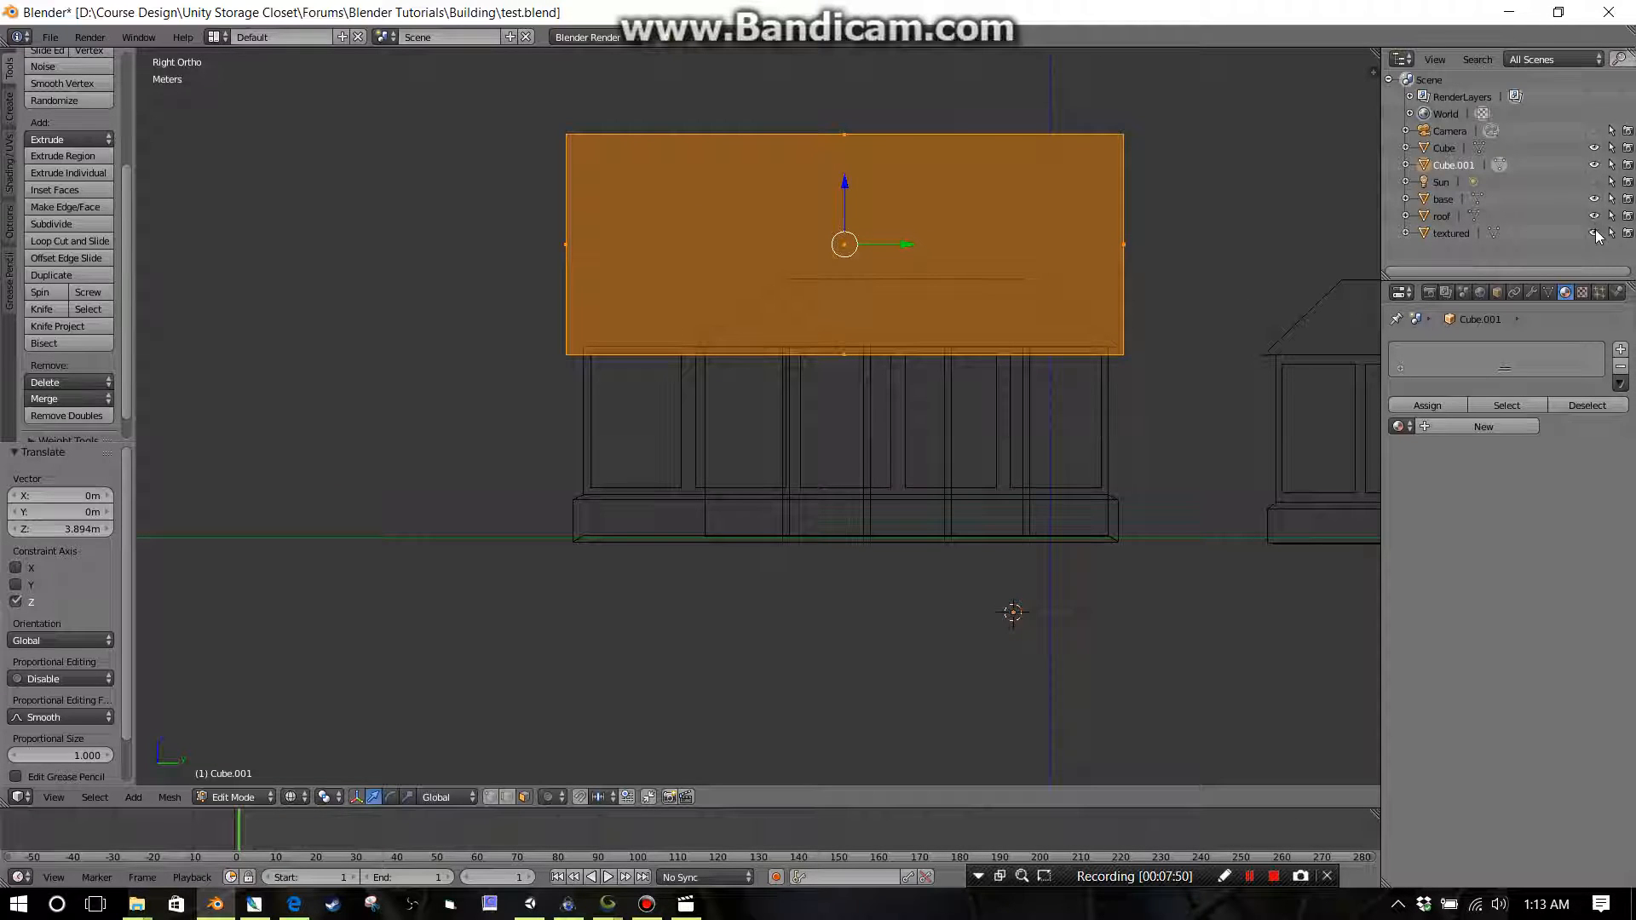
pyautogui.click(1593, 232)
pyautogui.click(1593, 216)
pyautogui.click(1593, 198)
# Step: Raise the box about 8.761 cm along Z so its underside lines up with the top edge of the walls
pyautogui.scroll(1, 1070, 286)
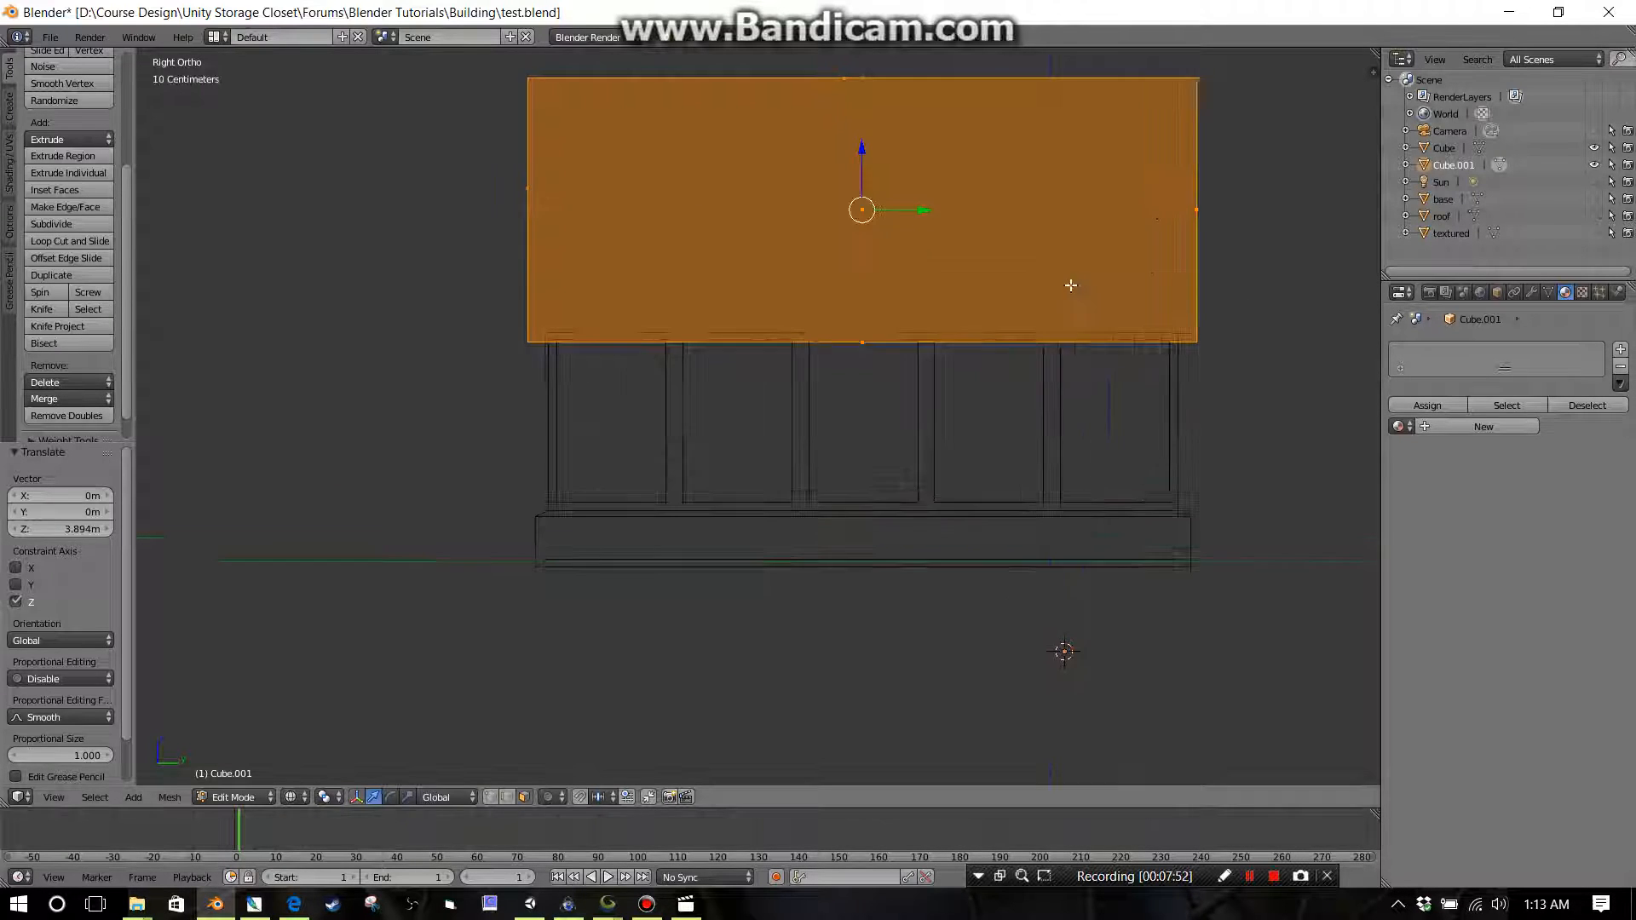
pyautogui.scroll(1, 1070, 285)
pyautogui.keyDown('shift'); pyautogui.moveTo(1062, 292); pyautogui.dragTo(931, 332, button='middle'); pyautogui.keyUp('shift')
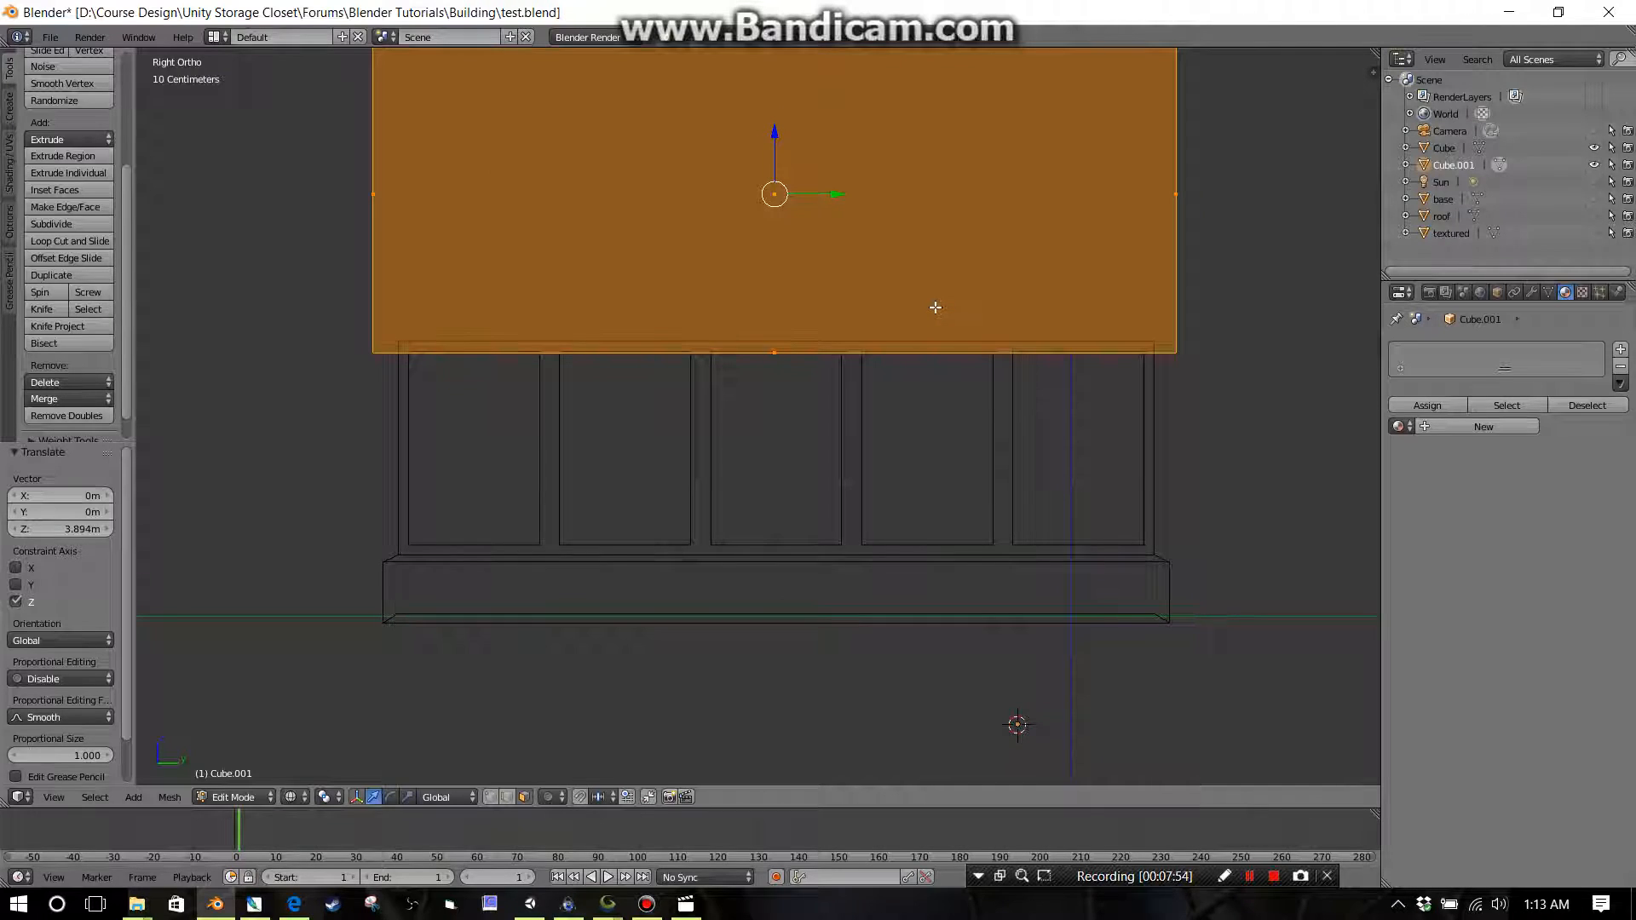
pyautogui.scroll(1, 934, 306)
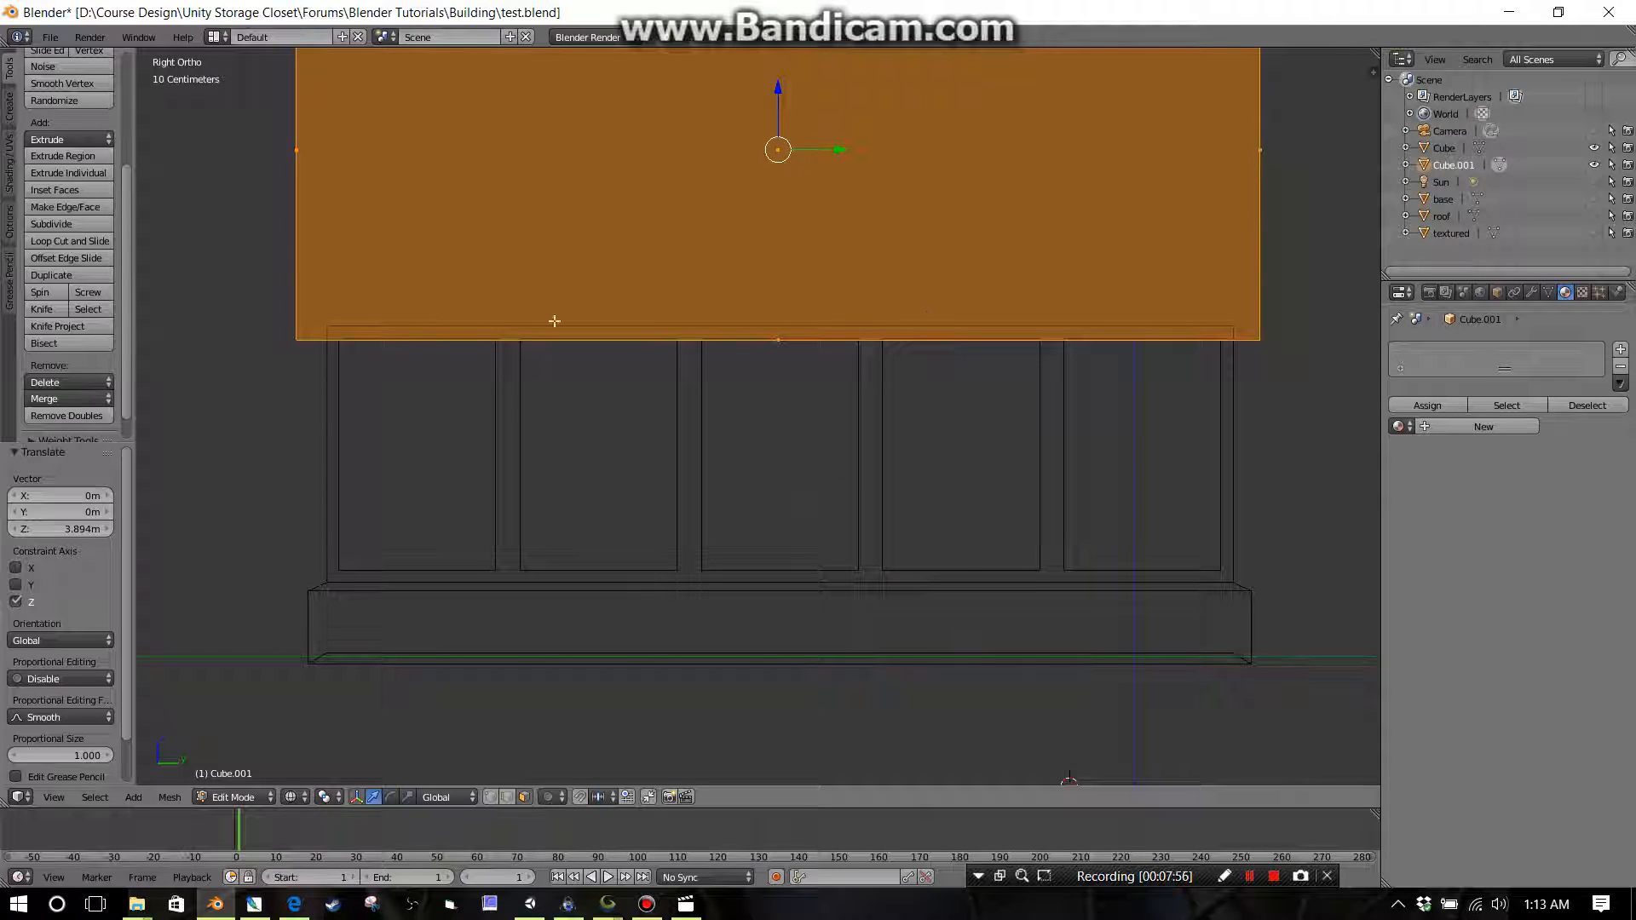
pyautogui.scroll(-1, 753, 291)
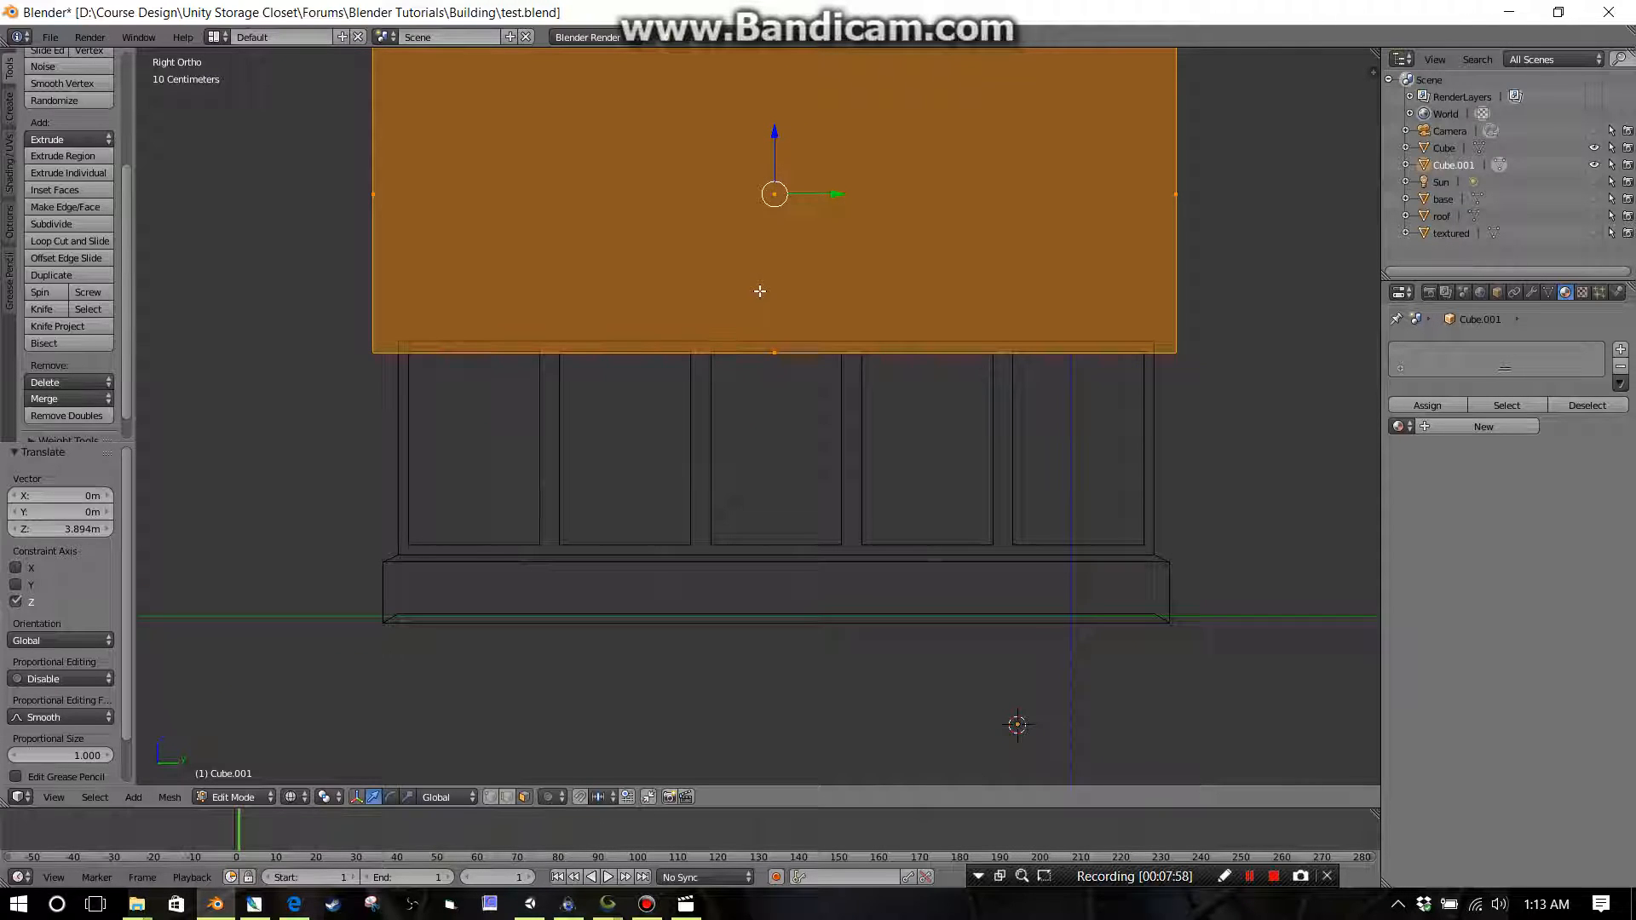
pyautogui.press('g')
pyautogui.press('z')
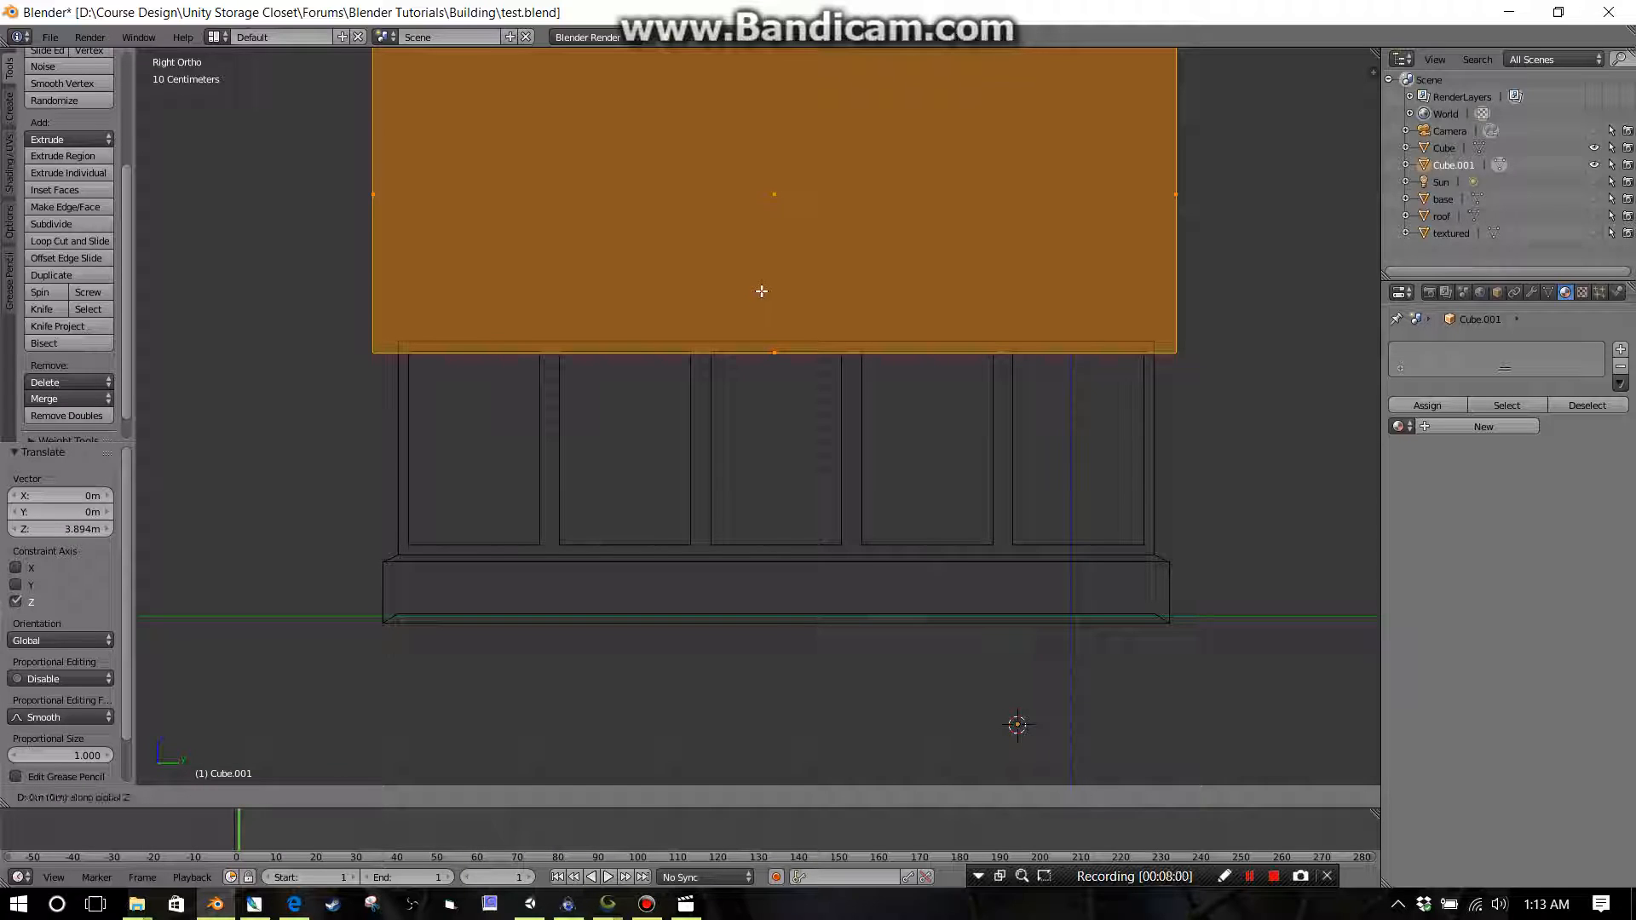
pyautogui.click(762, 279)
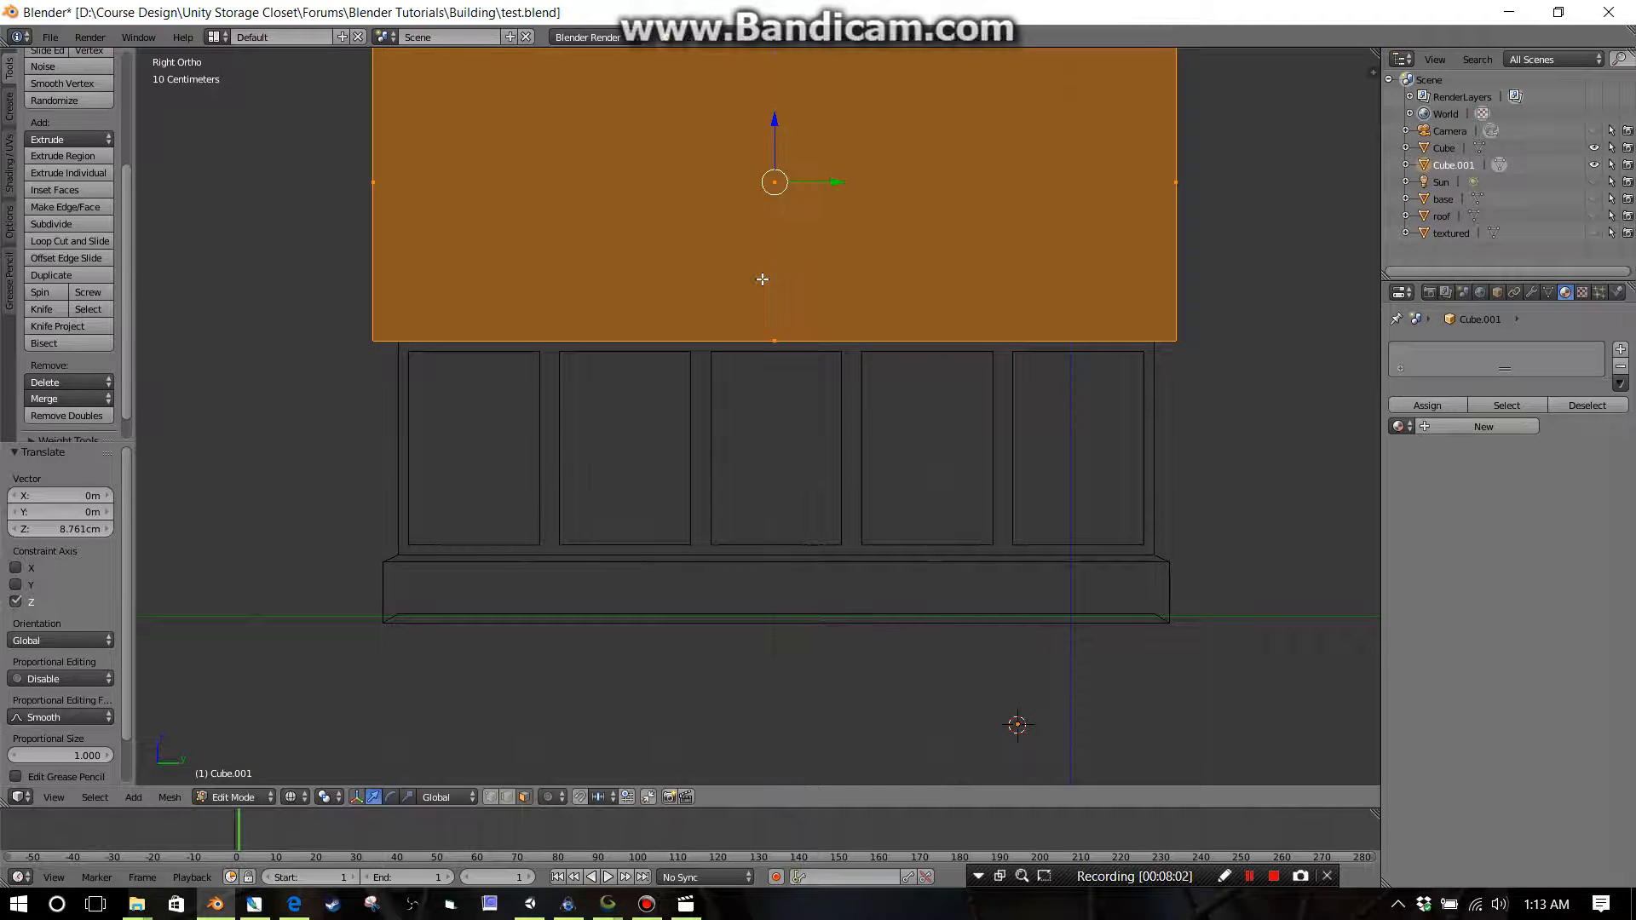
# Step: Select the top face of the roof box and switch the viewport to solid shading
pyautogui.moveTo(719, 402); pyautogui.dragTo(829, 193, button='middle')
pyautogui.rightClick(807, 225)
pyautogui.moveTo(891, 361); pyautogui.dragTo(901, 373, button='middle')
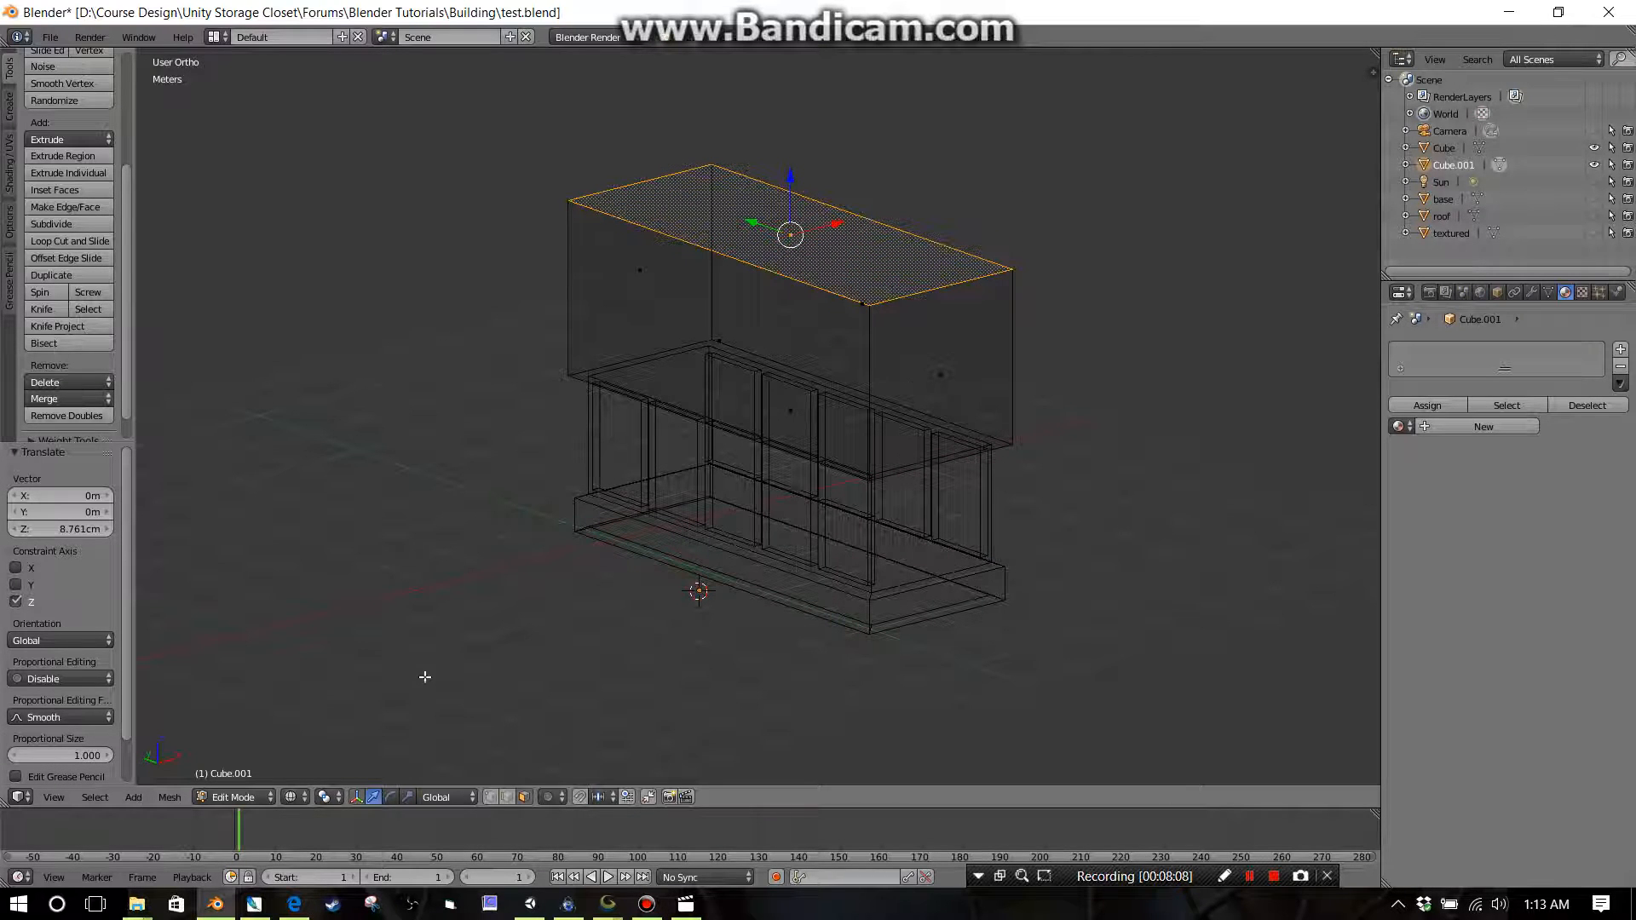
pyautogui.click(290, 796)
pyautogui.click(335, 740)
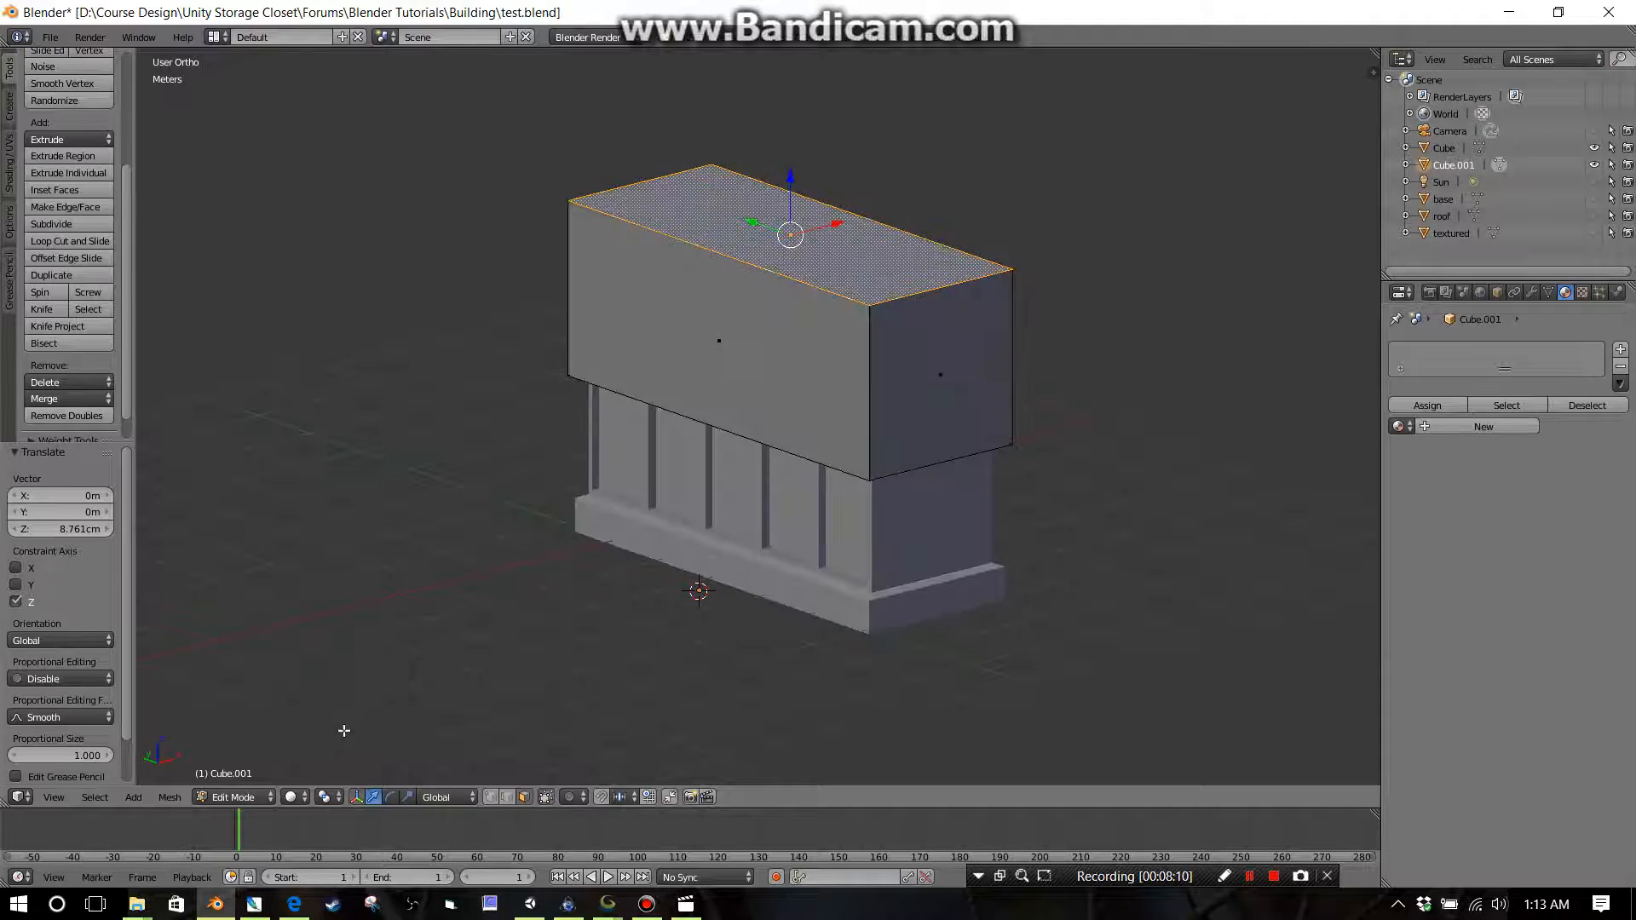
# Step: Lower the roof box's top face about 92.876 cm along Z
pyautogui.moveTo(769, 499); pyautogui.dragTo(860, 386, button='middle')
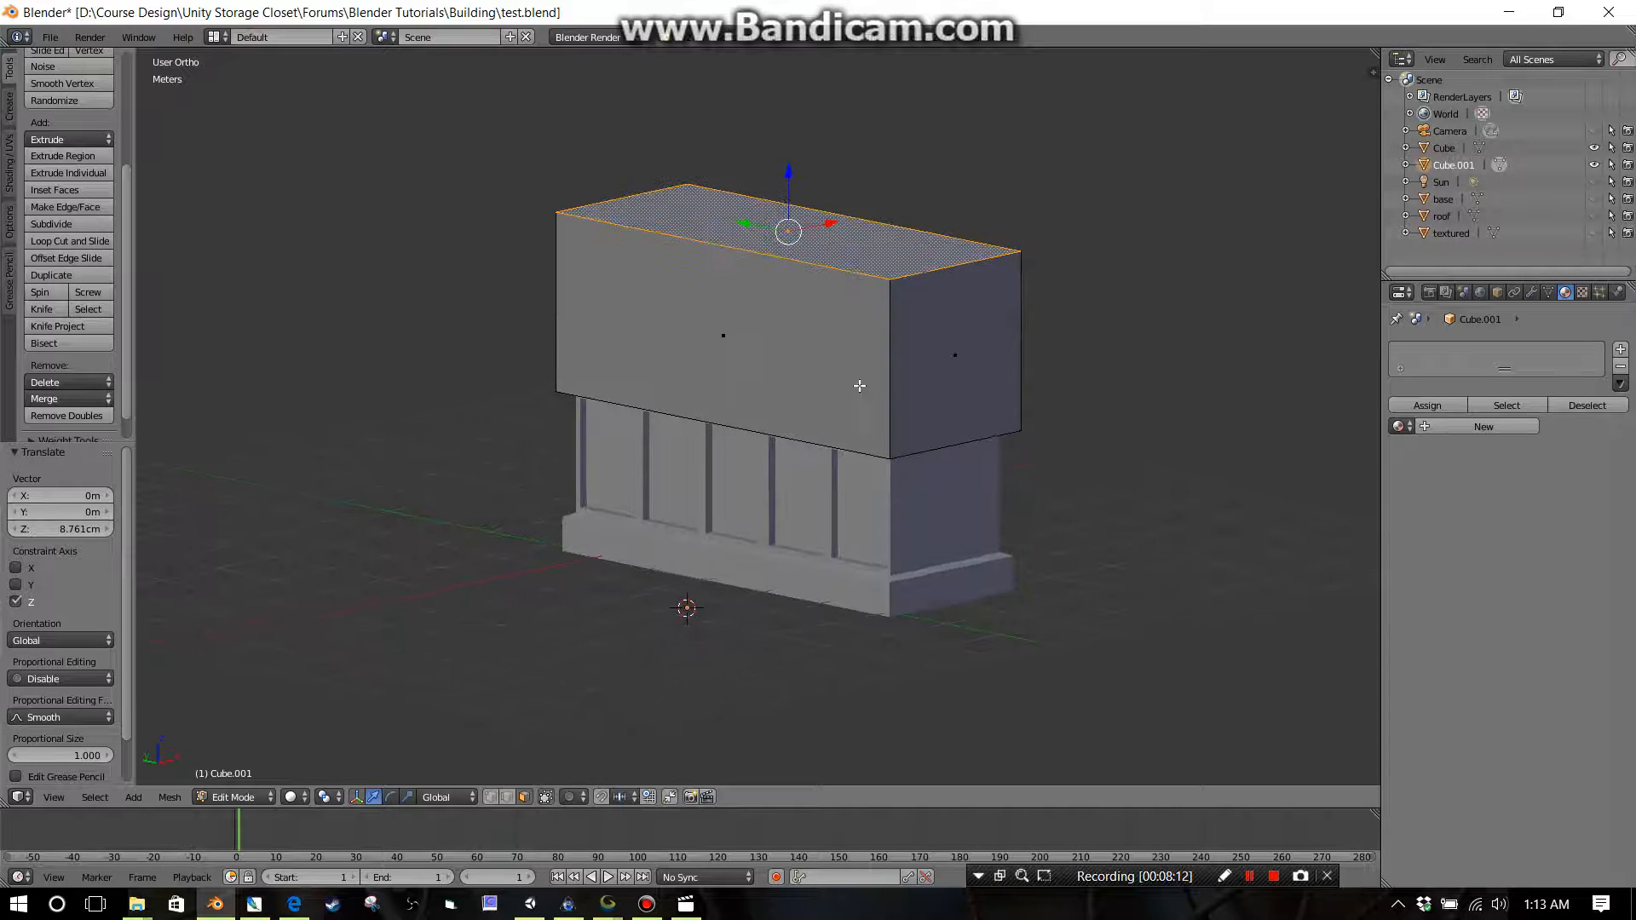
pyautogui.press('g')
pyautogui.press('z')
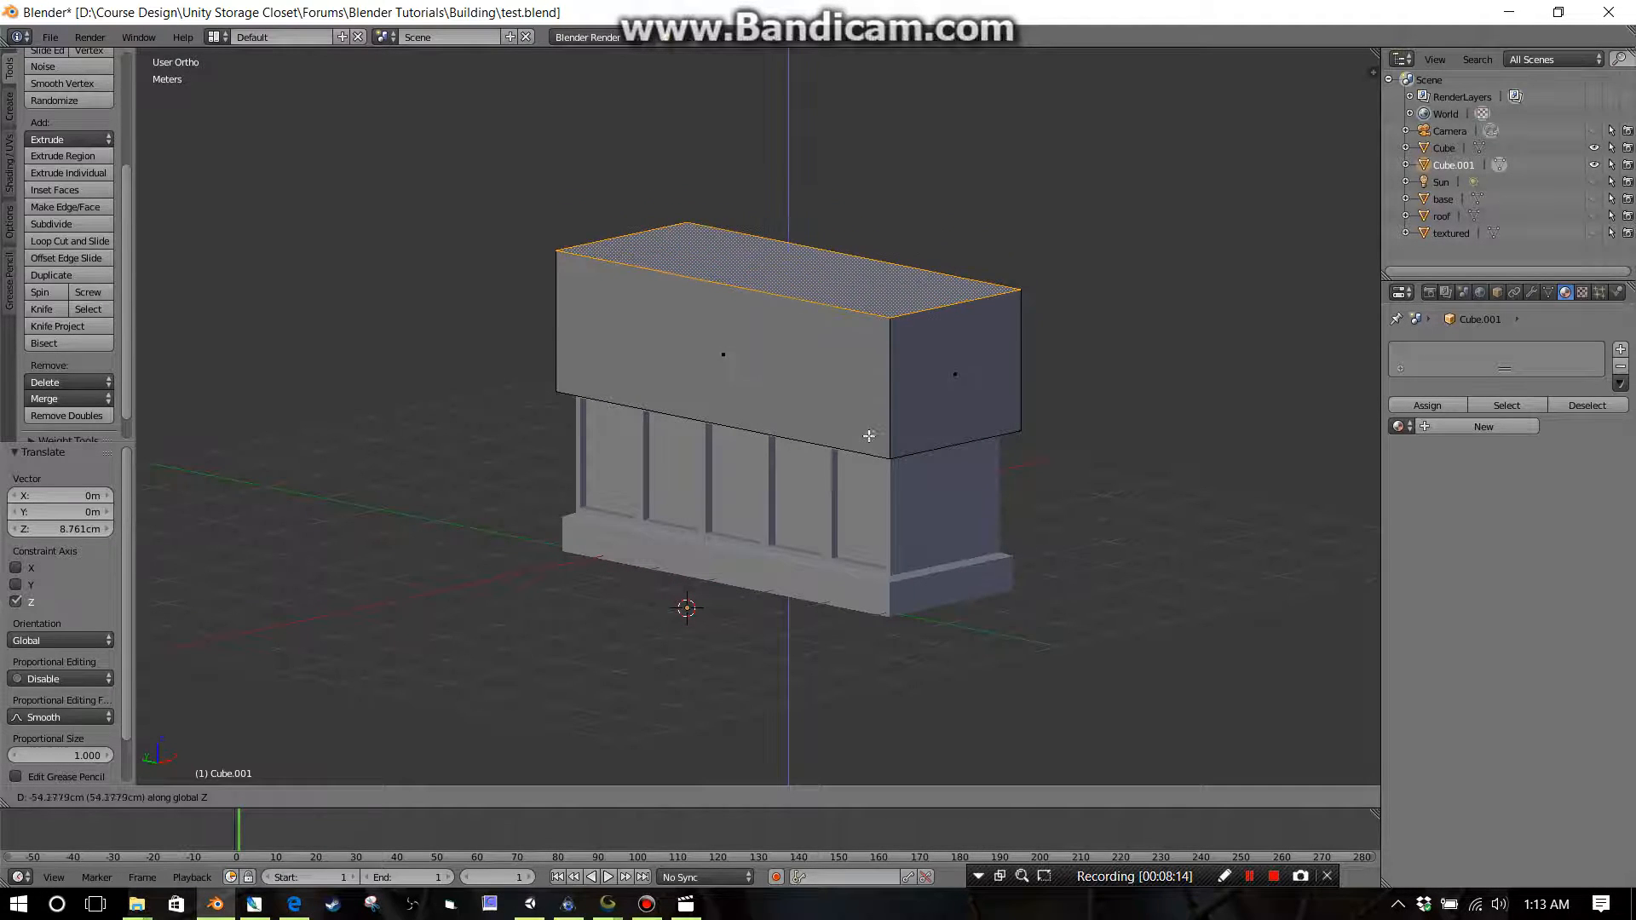
pyautogui.click(868, 457)
# Step: Scale the roof's top face uniformly to about 0.756 so all four sides slope inward
pyautogui.moveTo(868, 457); pyautogui.dragTo(1085, 538, button='middle')
pyautogui.press('s')
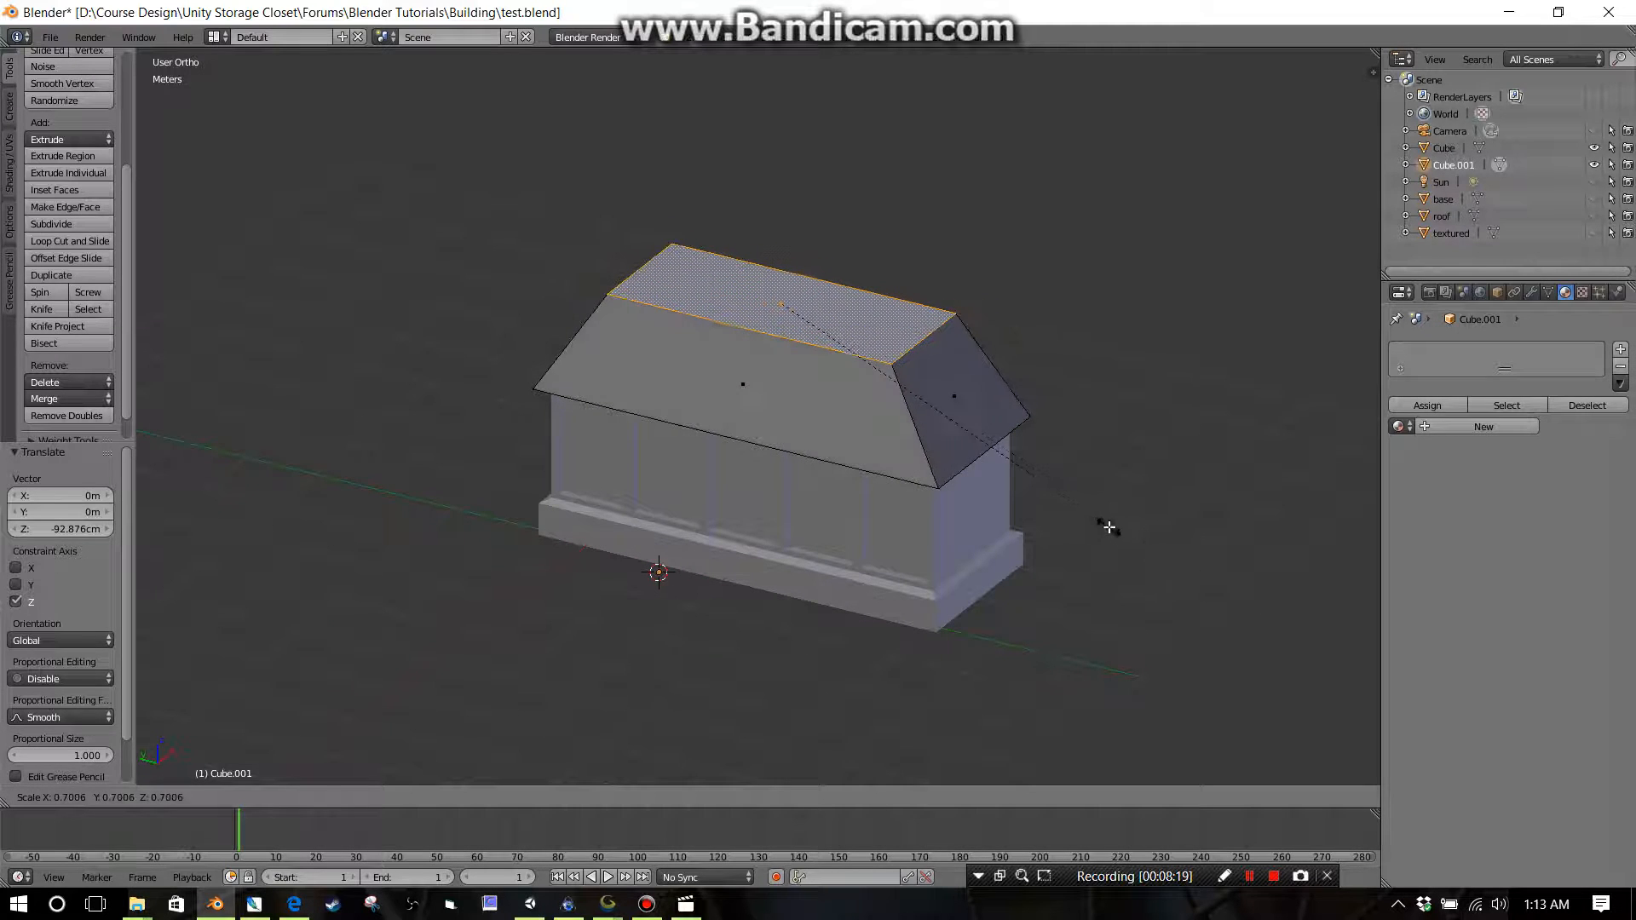
pyautogui.click(1136, 541)
# Step: Scale the roof's top face to about 0.169 along X, narrowing it into a thin ridge strip
pyautogui.moveTo(1037, 490)
pyautogui.mouseDown(button='middle')
pyautogui.moveTo(1017, 524)
pyautogui.moveTo(1022, 490)
pyautogui.mouseUp(button='middle')
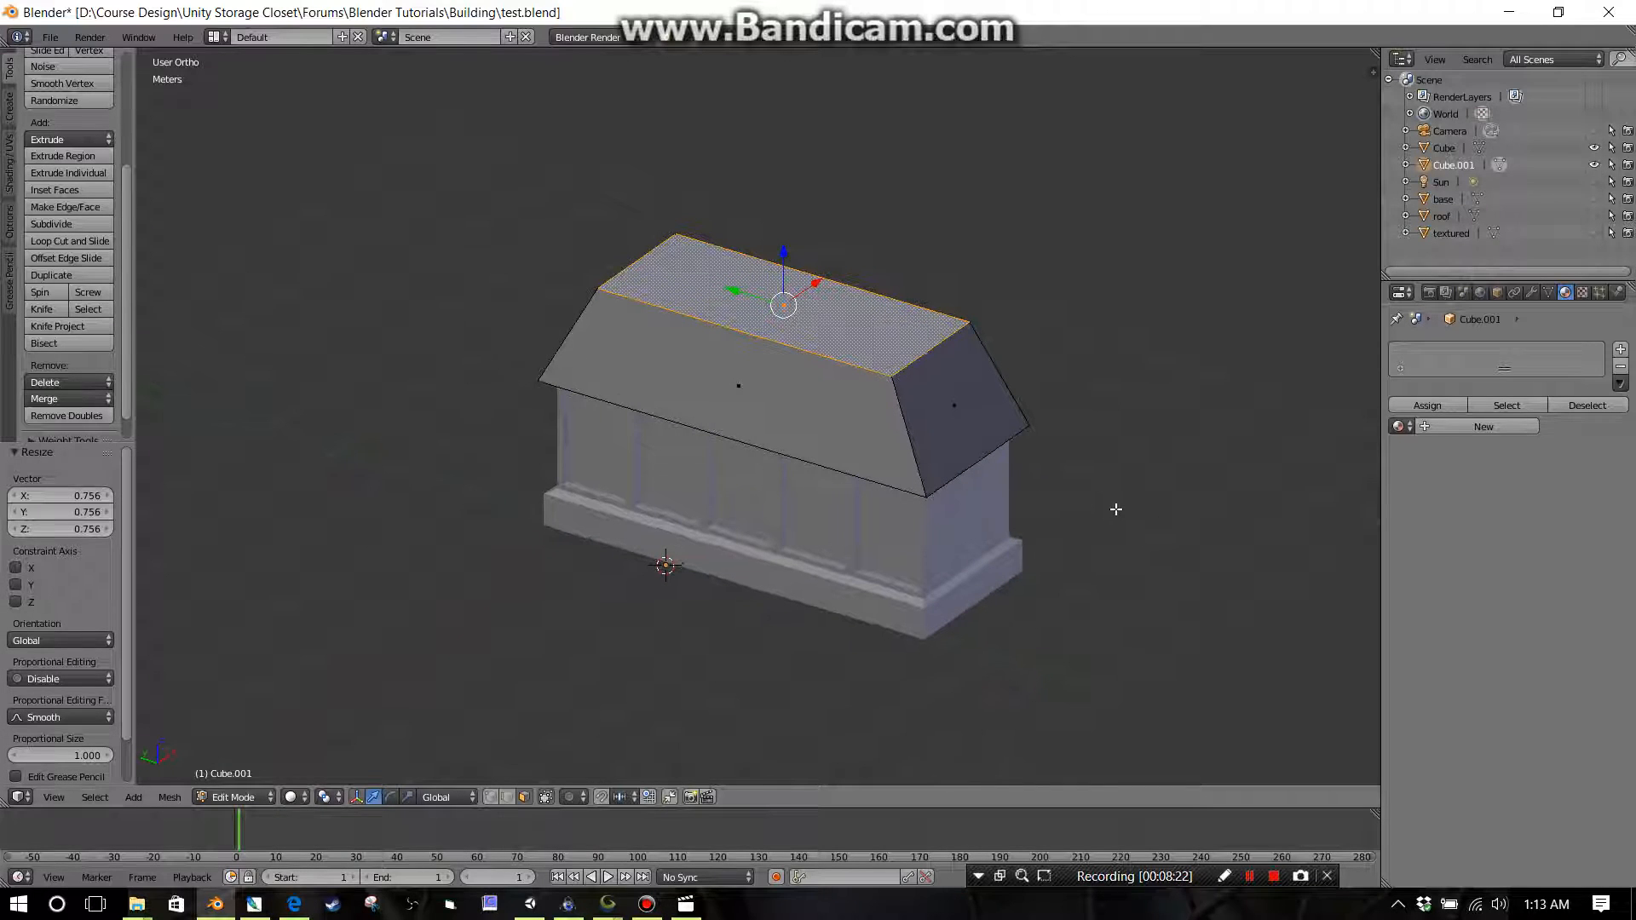
pyautogui.press('s')
pyautogui.press('x')
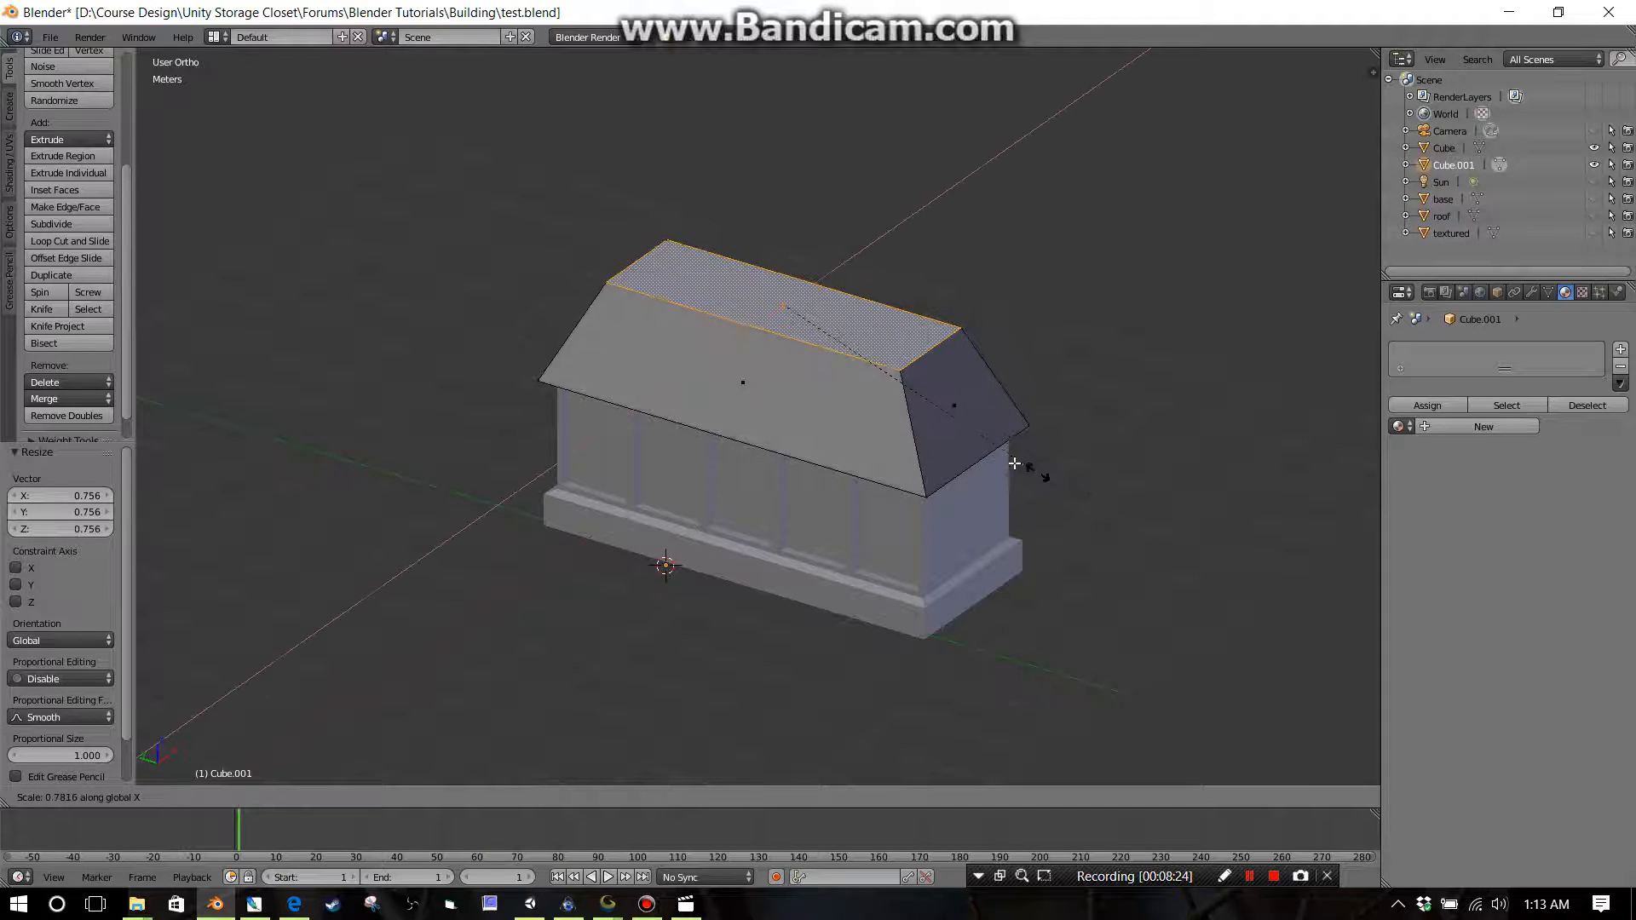
pyautogui.click(843, 341)
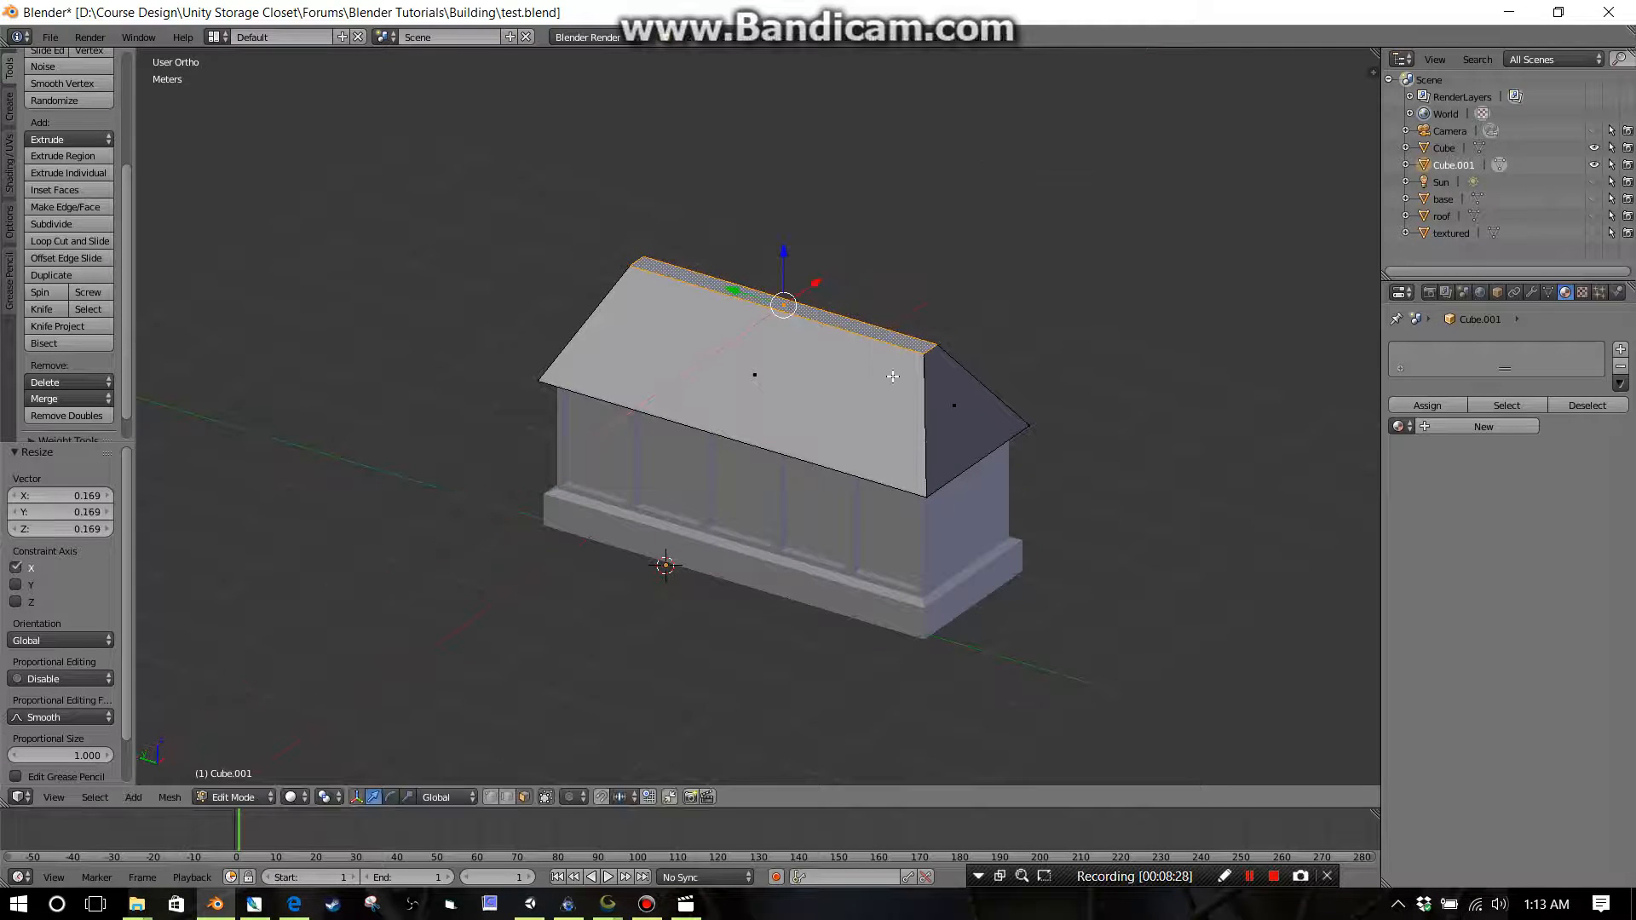
# Step: Lower the narrow ridge face about 45.131 cm along Z to flatten the roof
pyautogui.moveTo(886, 366); pyautogui.dragTo(896, 363, button='middle')
pyautogui.press('g')
pyautogui.press('z')
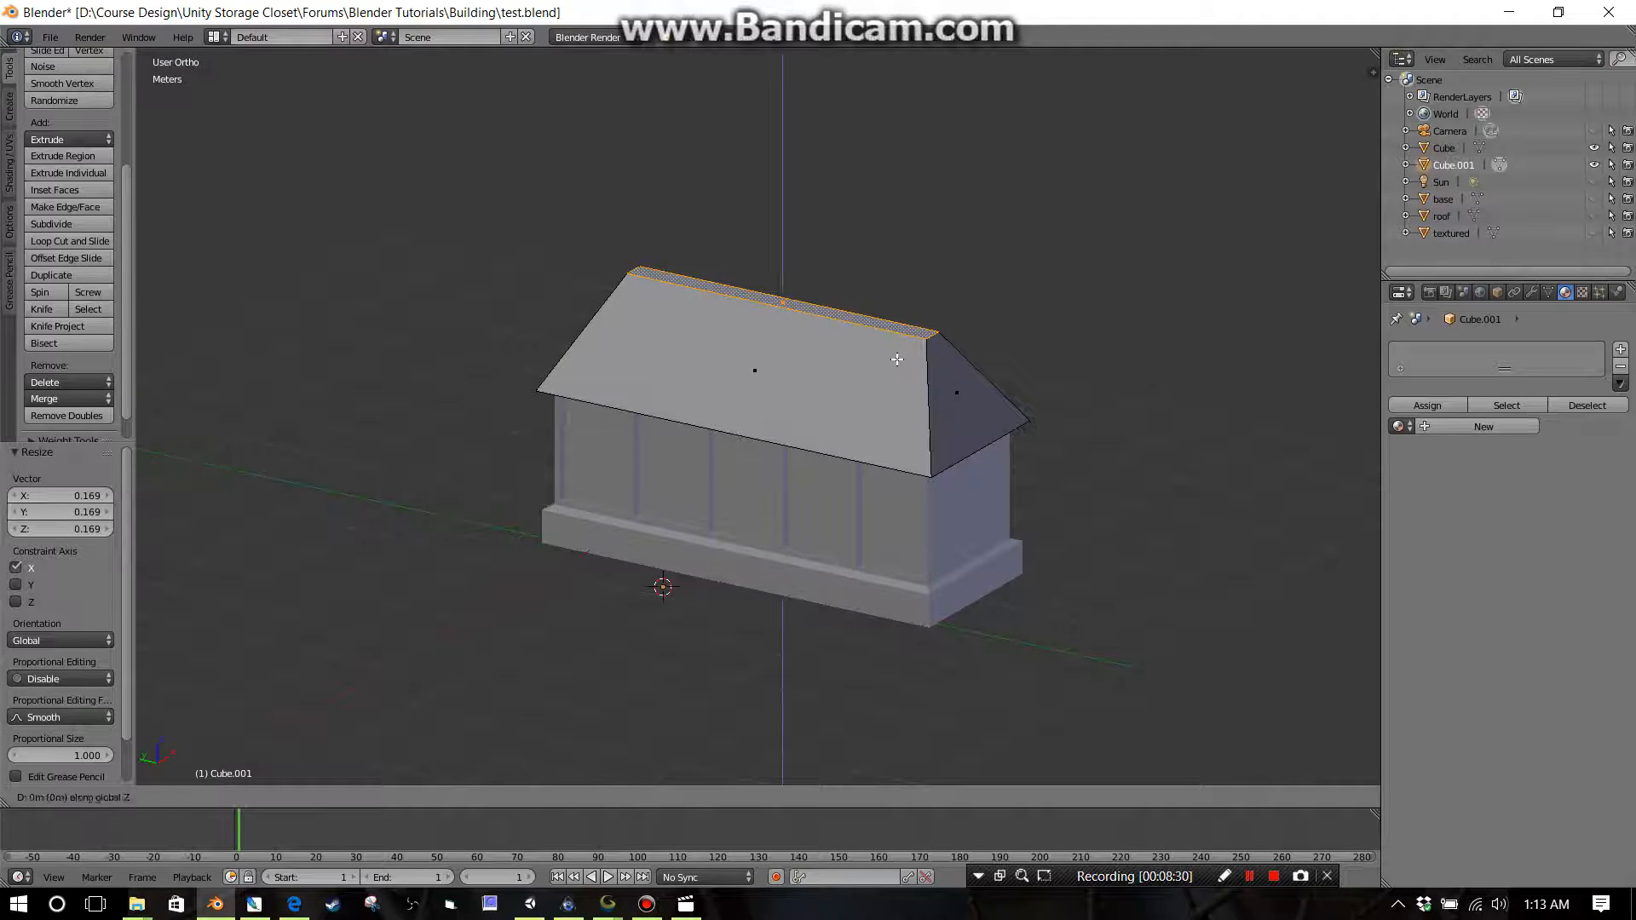
pyautogui.click(896, 405)
# Step: In vertex select mode, merge the two ridge vertices at the near end of the roof at their center
pyautogui.moveTo(896, 405); pyautogui.dragTo(749, 422, button='middle')
pyautogui.scroll(2, 892, 471)
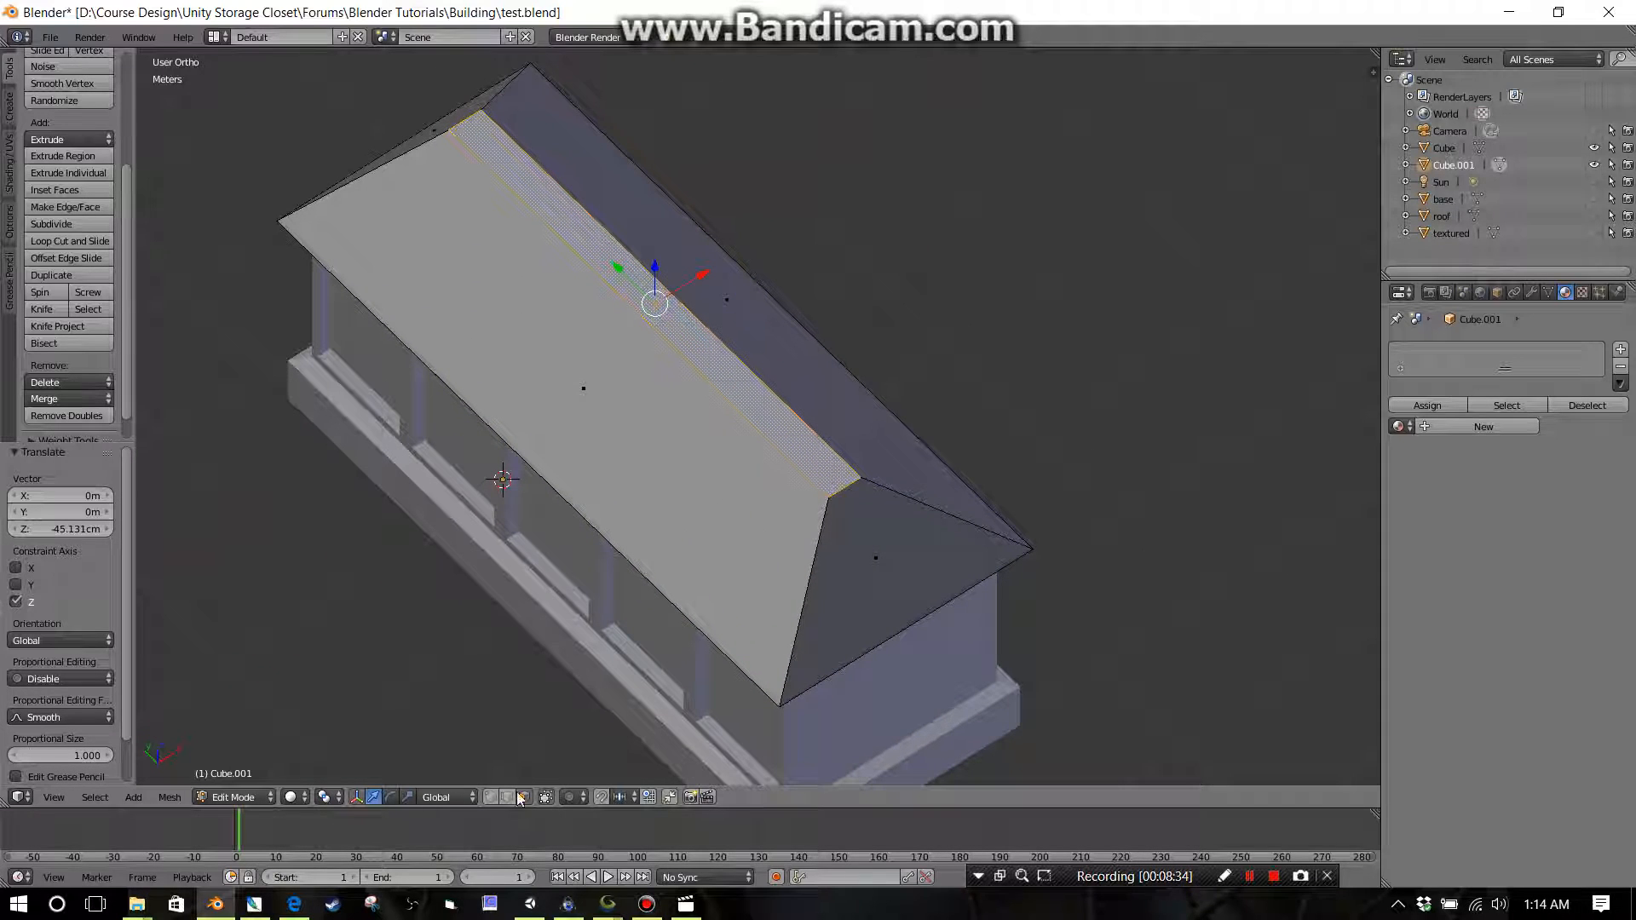
pyautogui.click(490, 801)
pyautogui.moveTo(764, 606); pyautogui.dragTo(816, 580, button='middle')
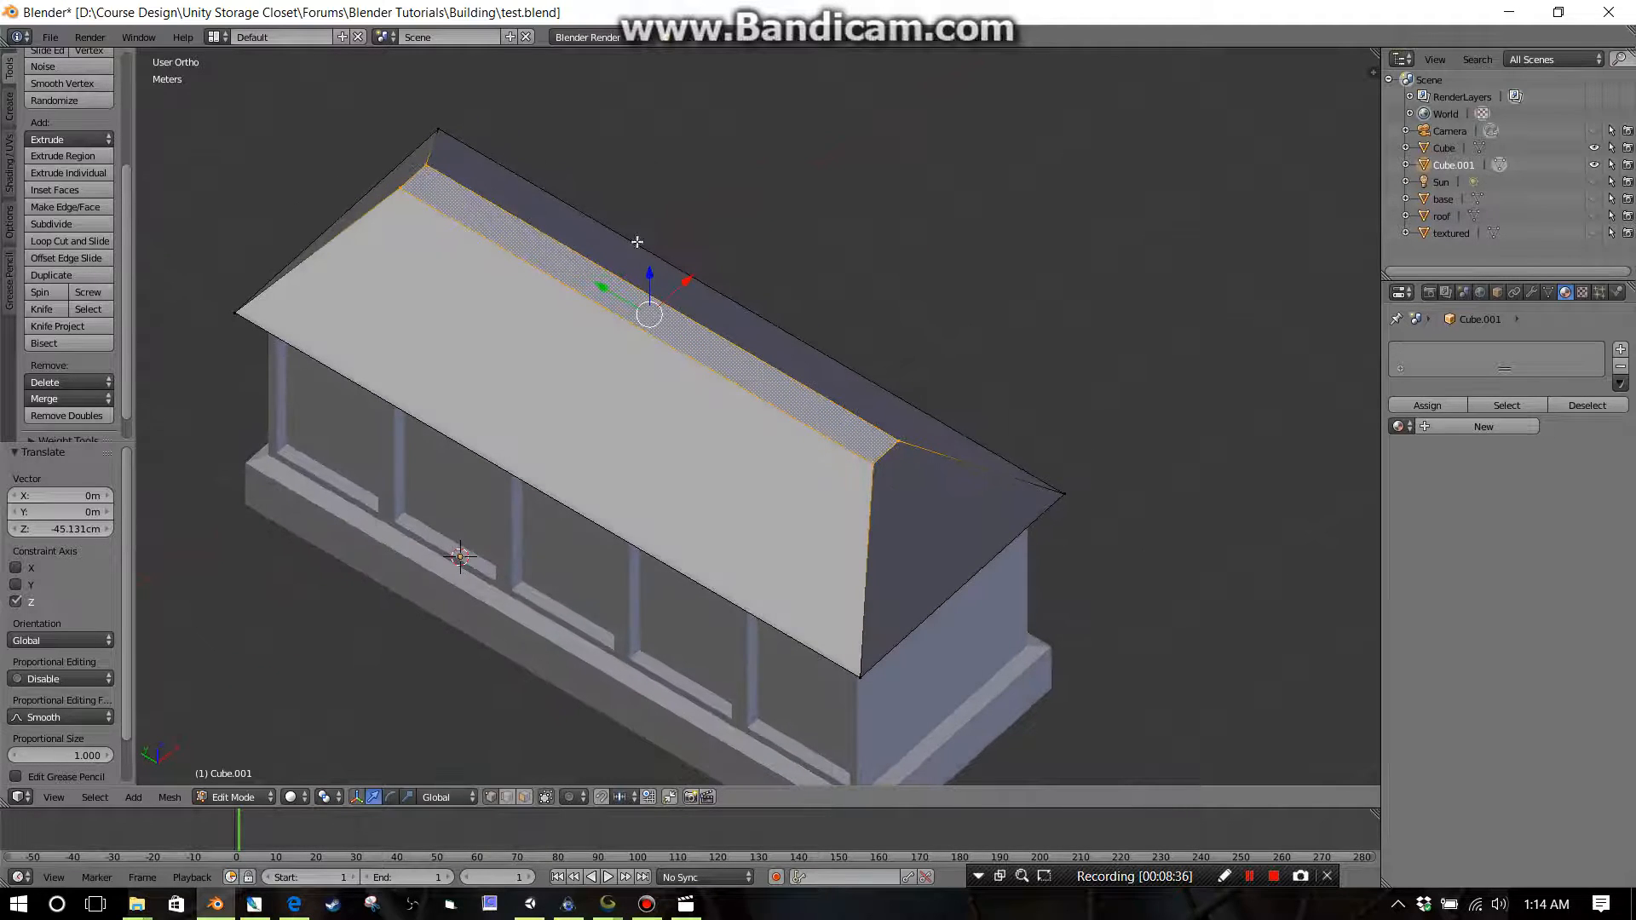
pyautogui.press('a')
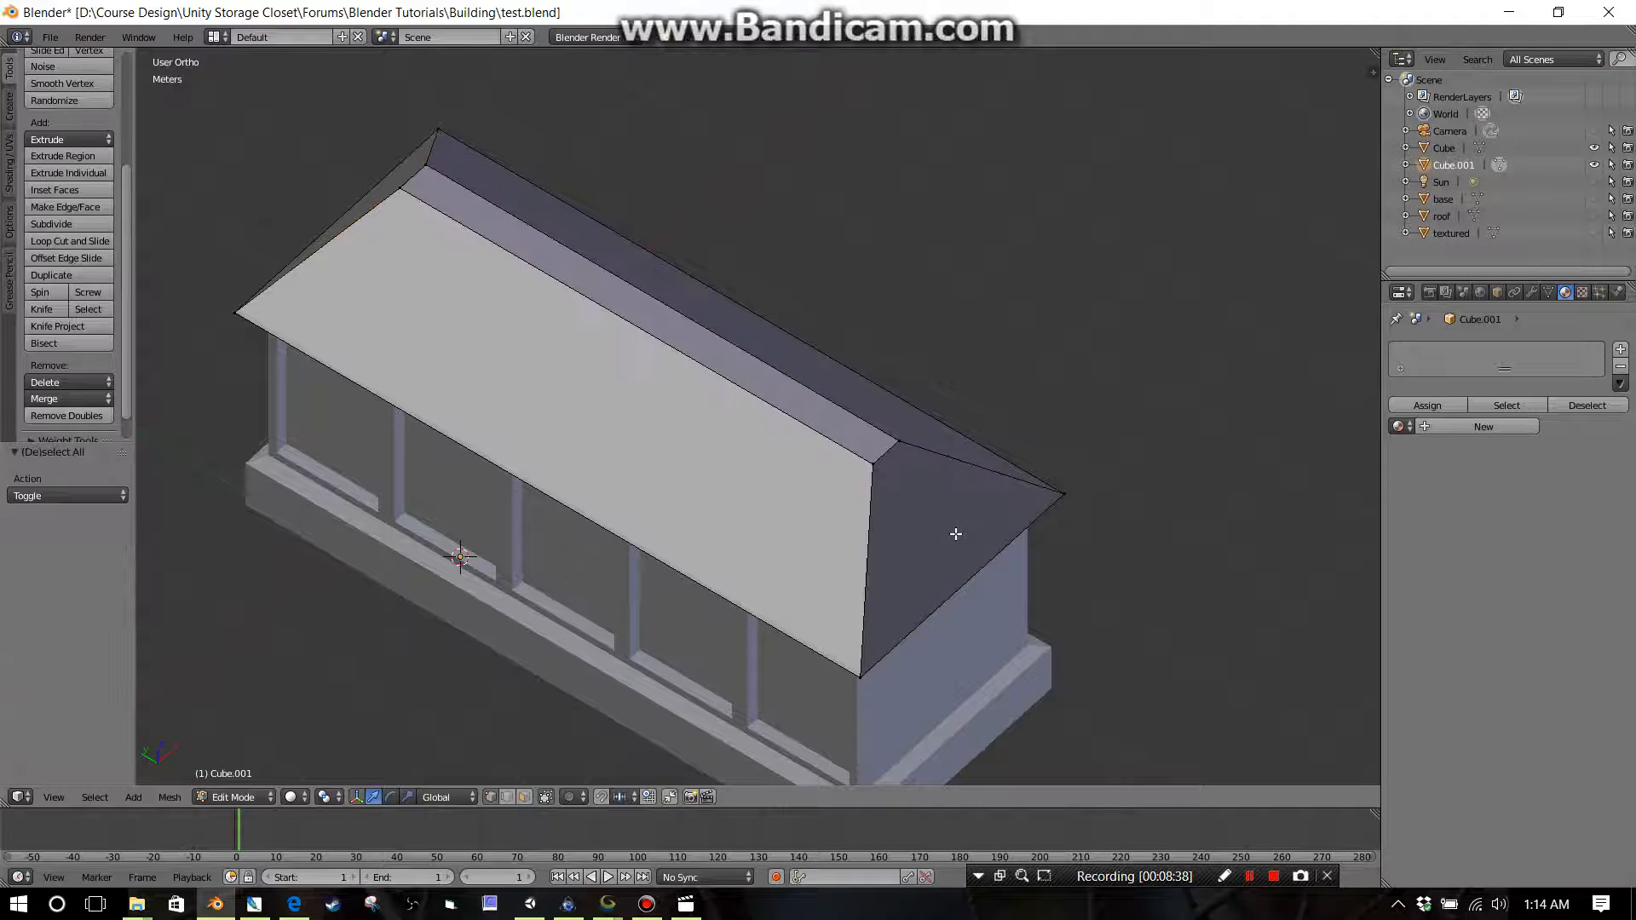
pyautogui.scroll(4, 945, 520)
pyautogui.scroll(3, 818, 472)
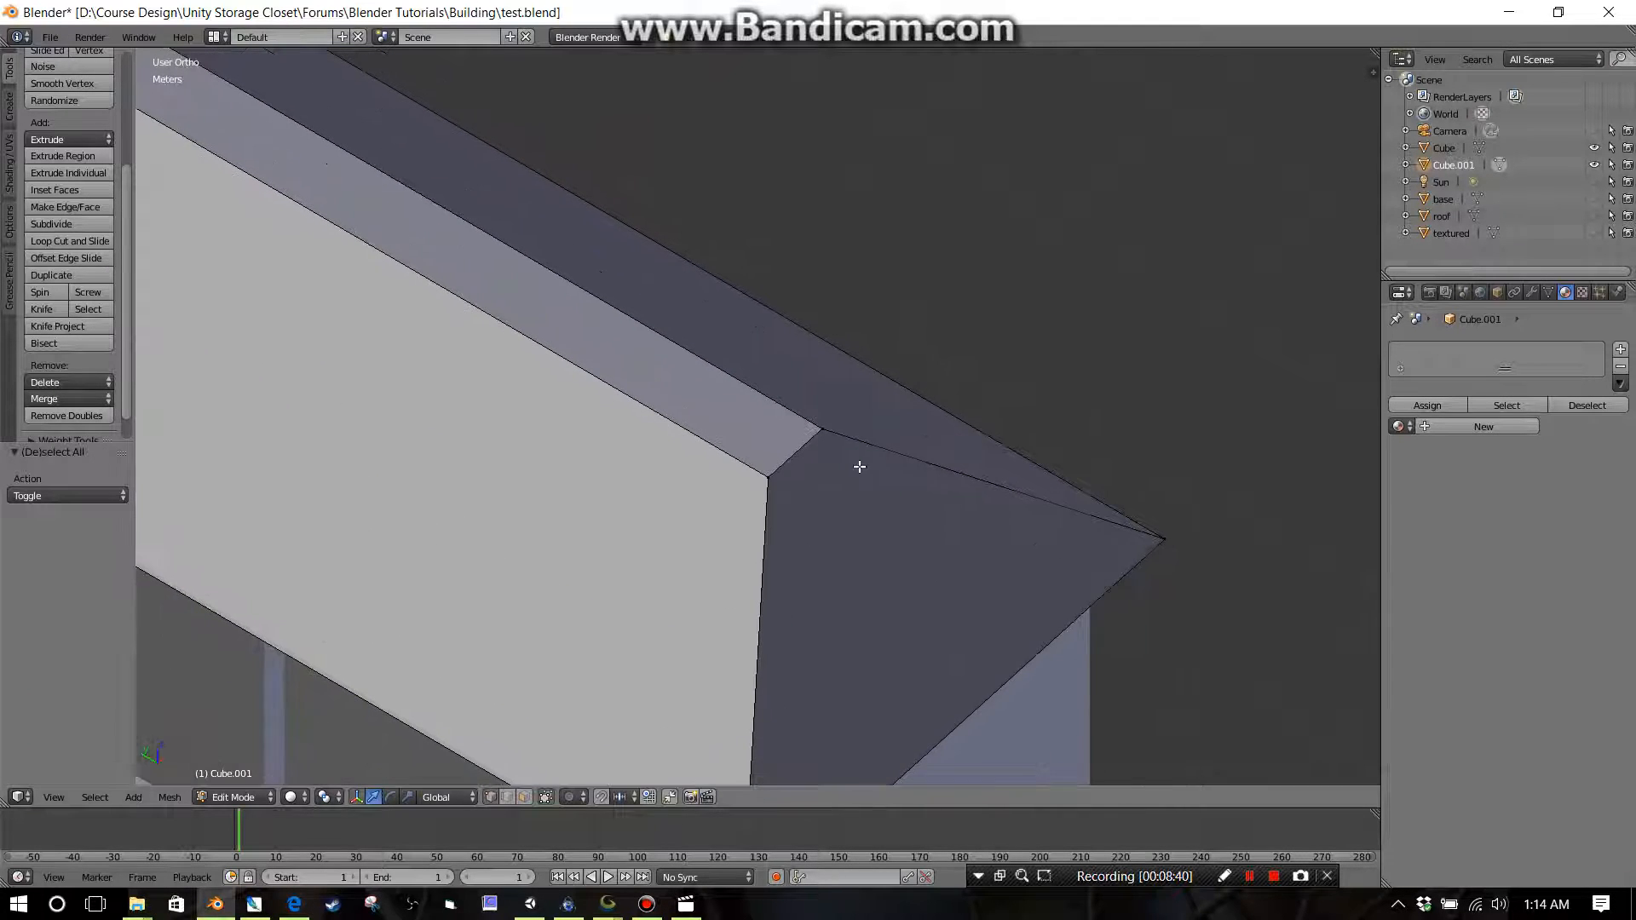
pyautogui.rightClick(816, 408)
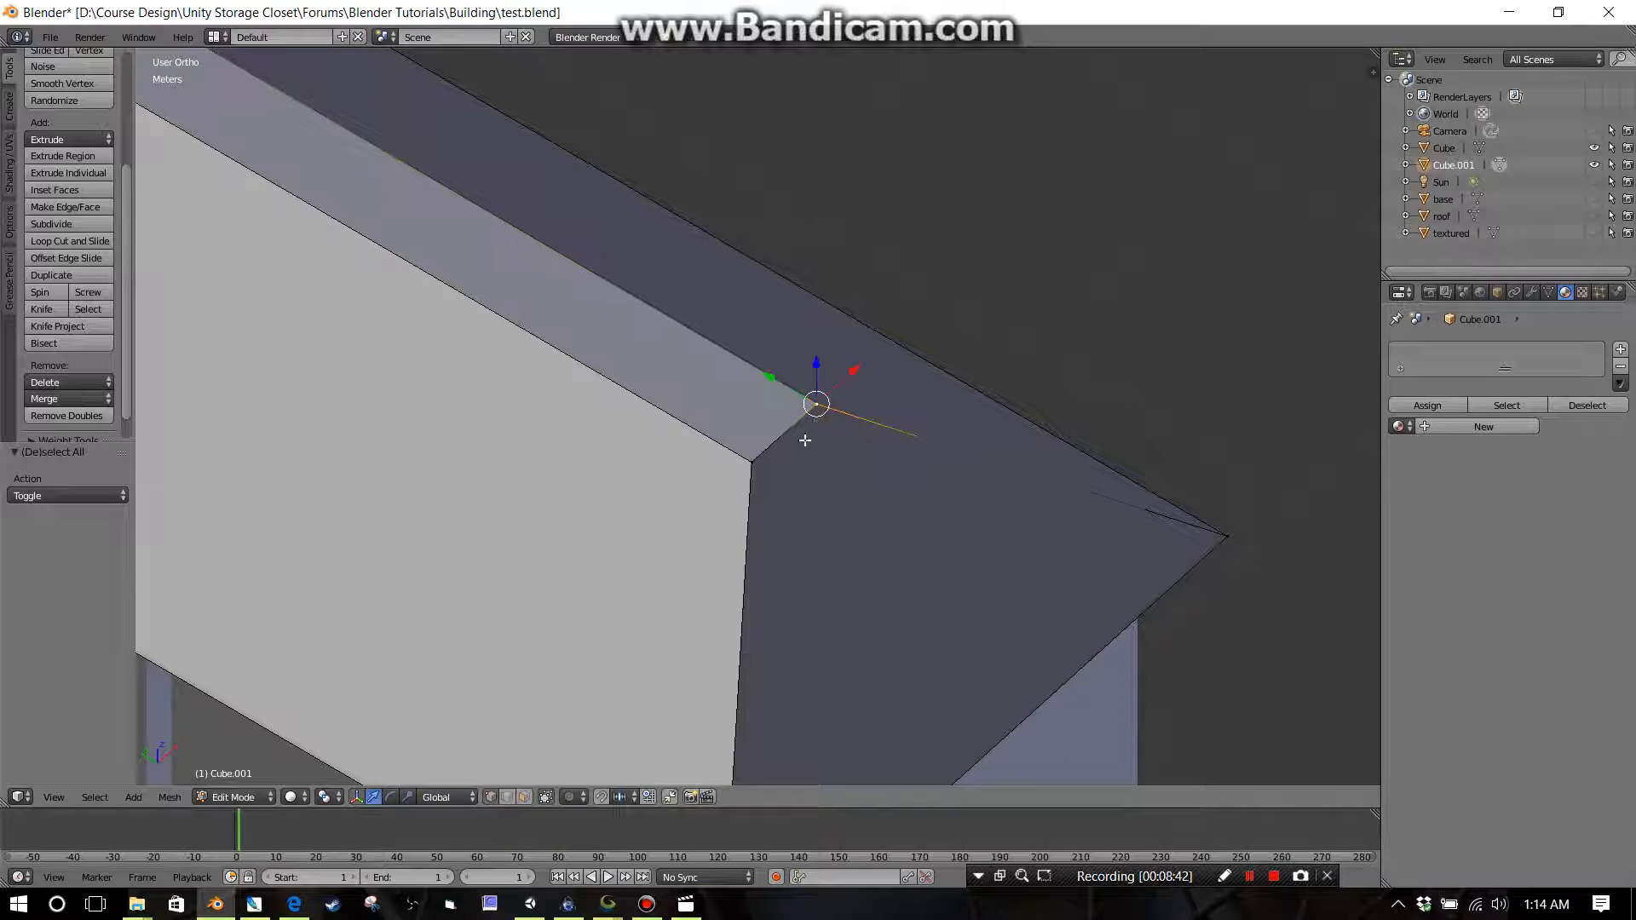
pyautogui.keyDown('shift'); pyautogui.rightClick(748, 465); pyautogui.keyUp('shift')
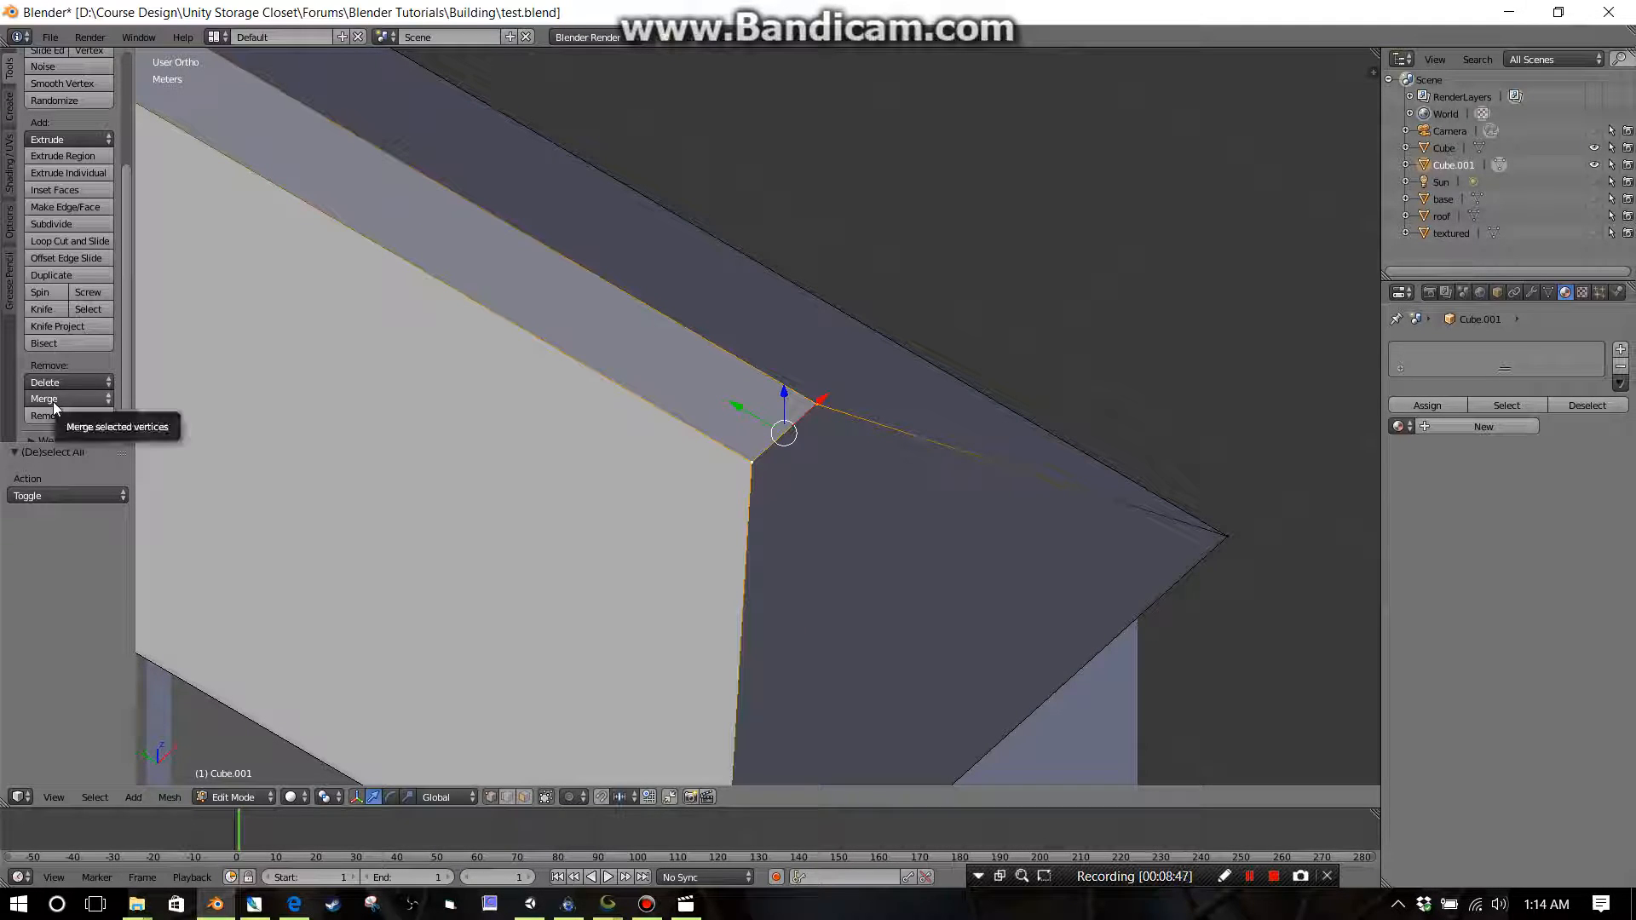
pyautogui.scroll(-2, 87, 203)
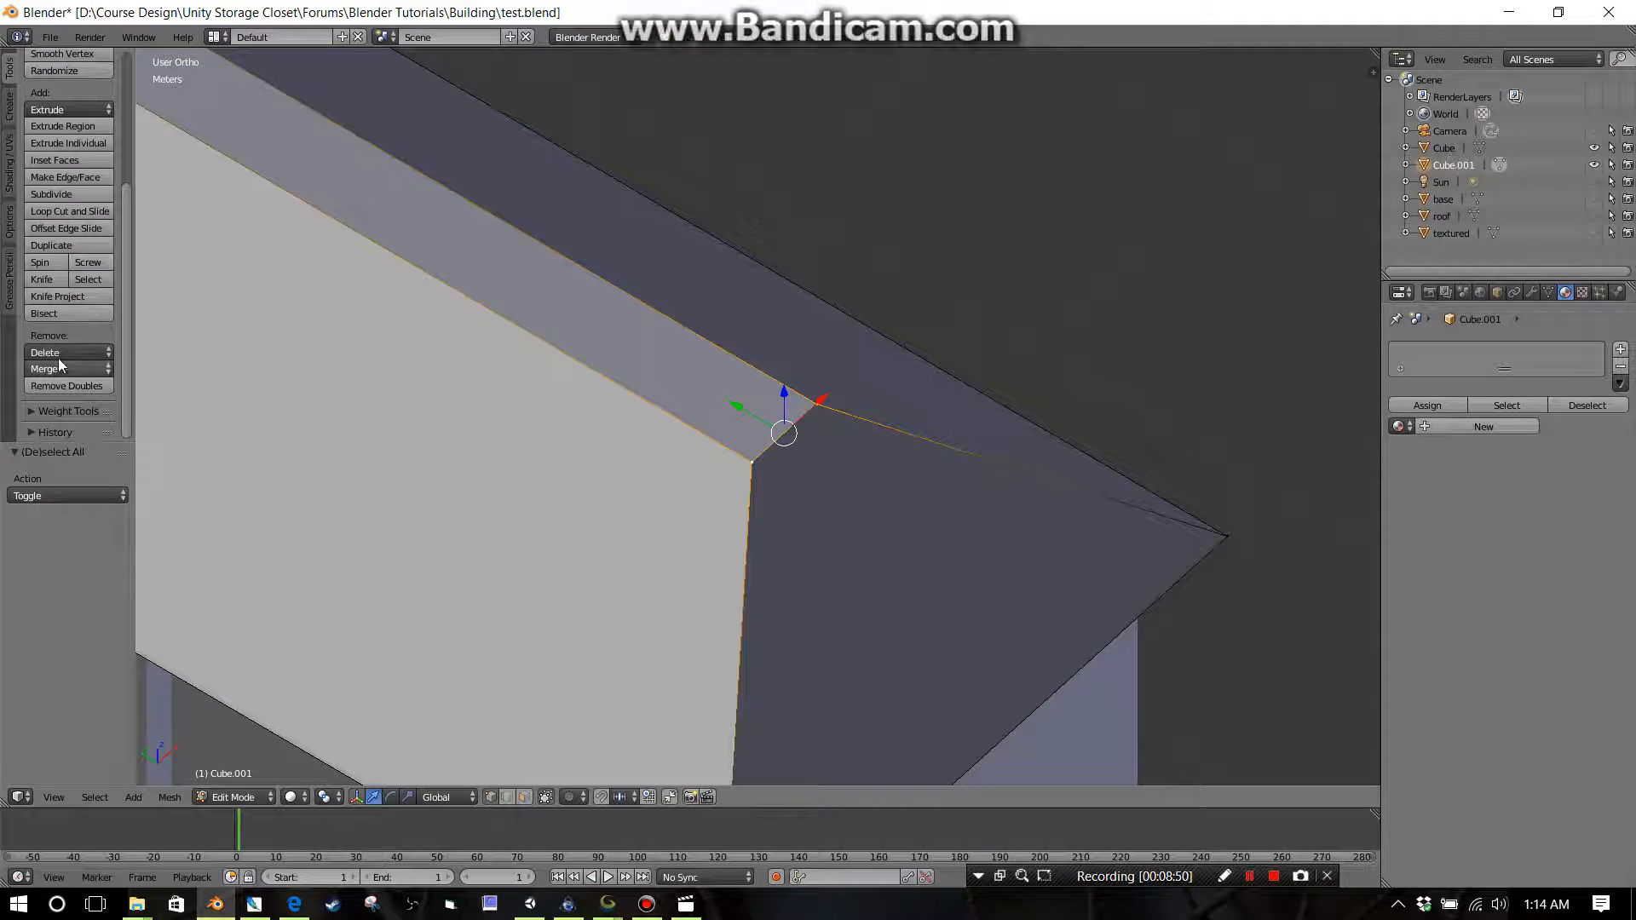
pyautogui.click(67, 370)
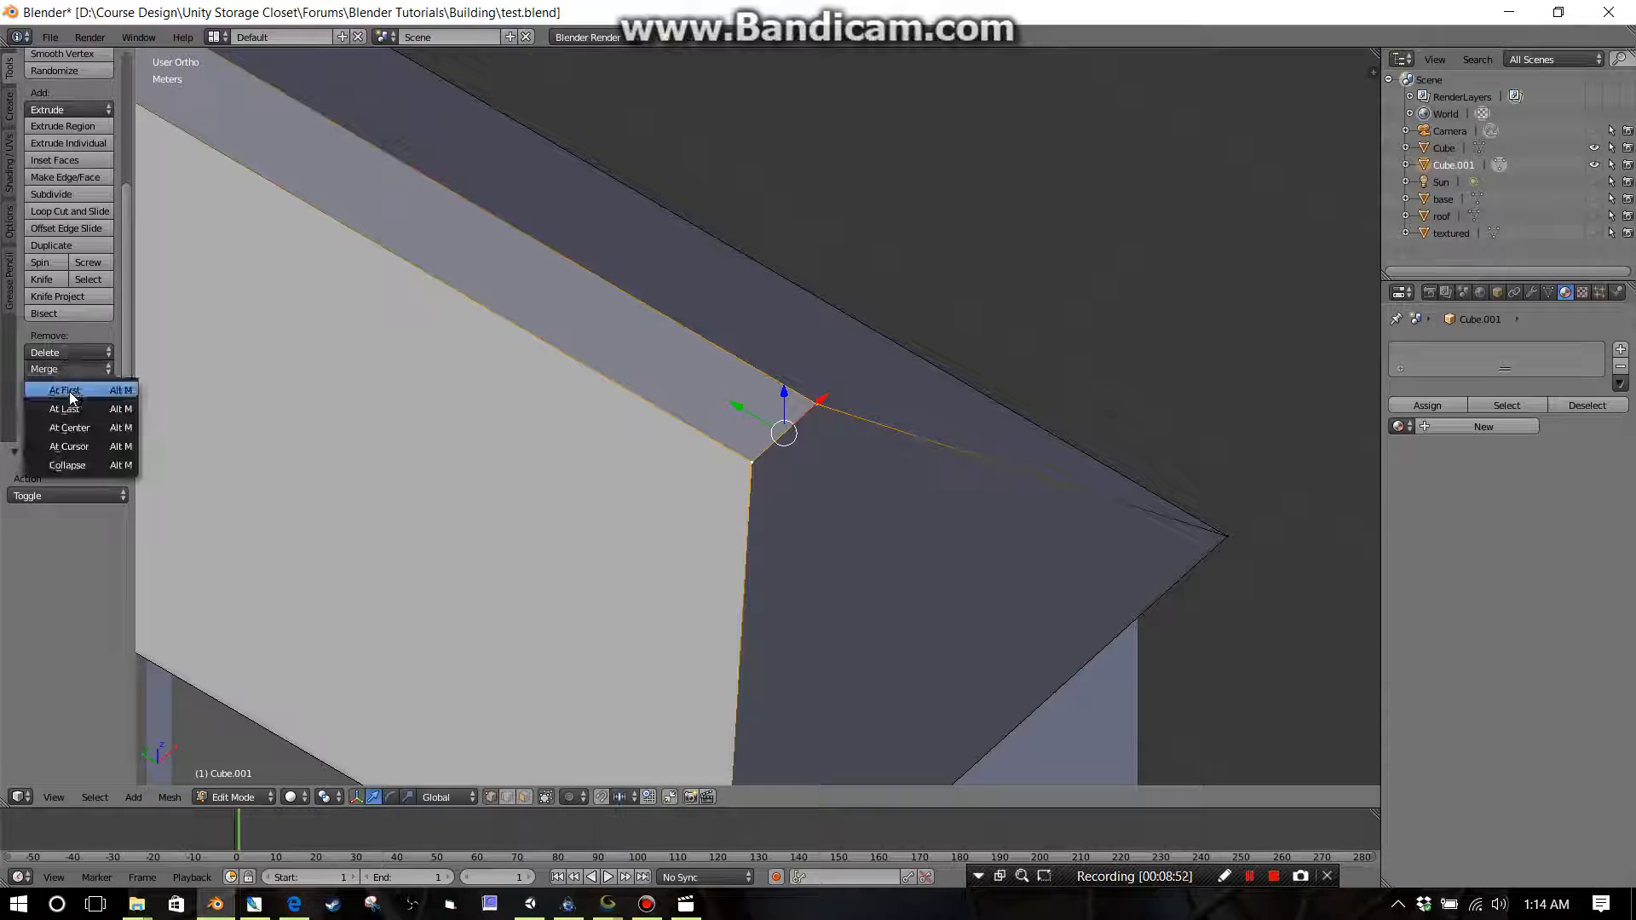
pyautogui.click(69, 426)
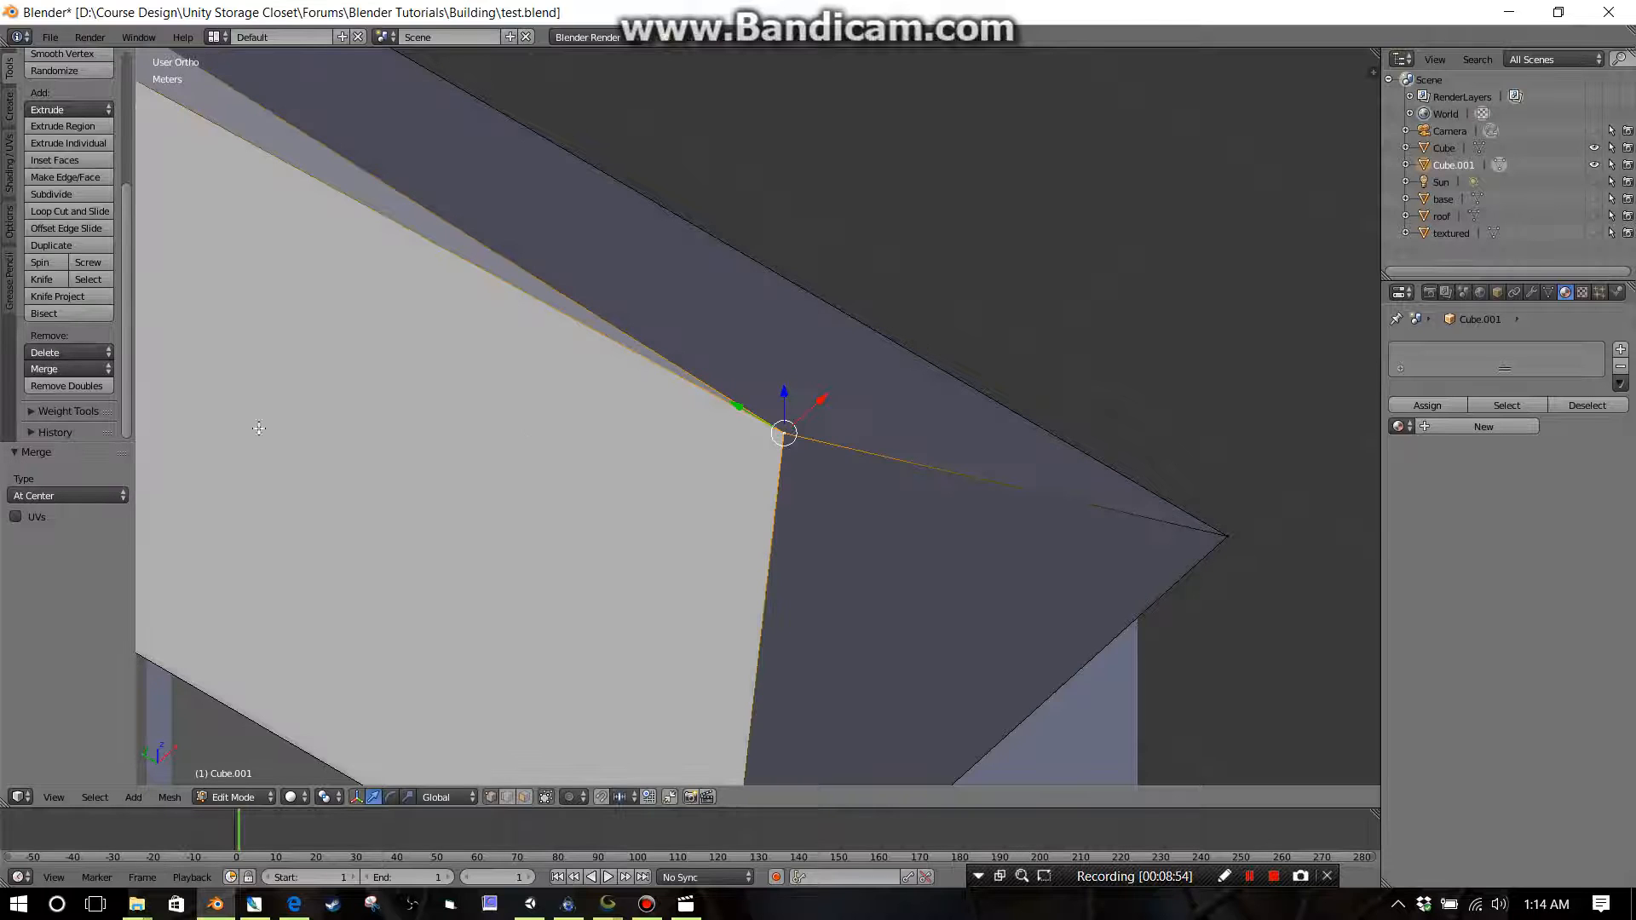
pyautogui.moveTo(615, 456); pyautogui.dragTo(1026, 198, button='middle')
pyautogui.scroll(-1, 821, 483)
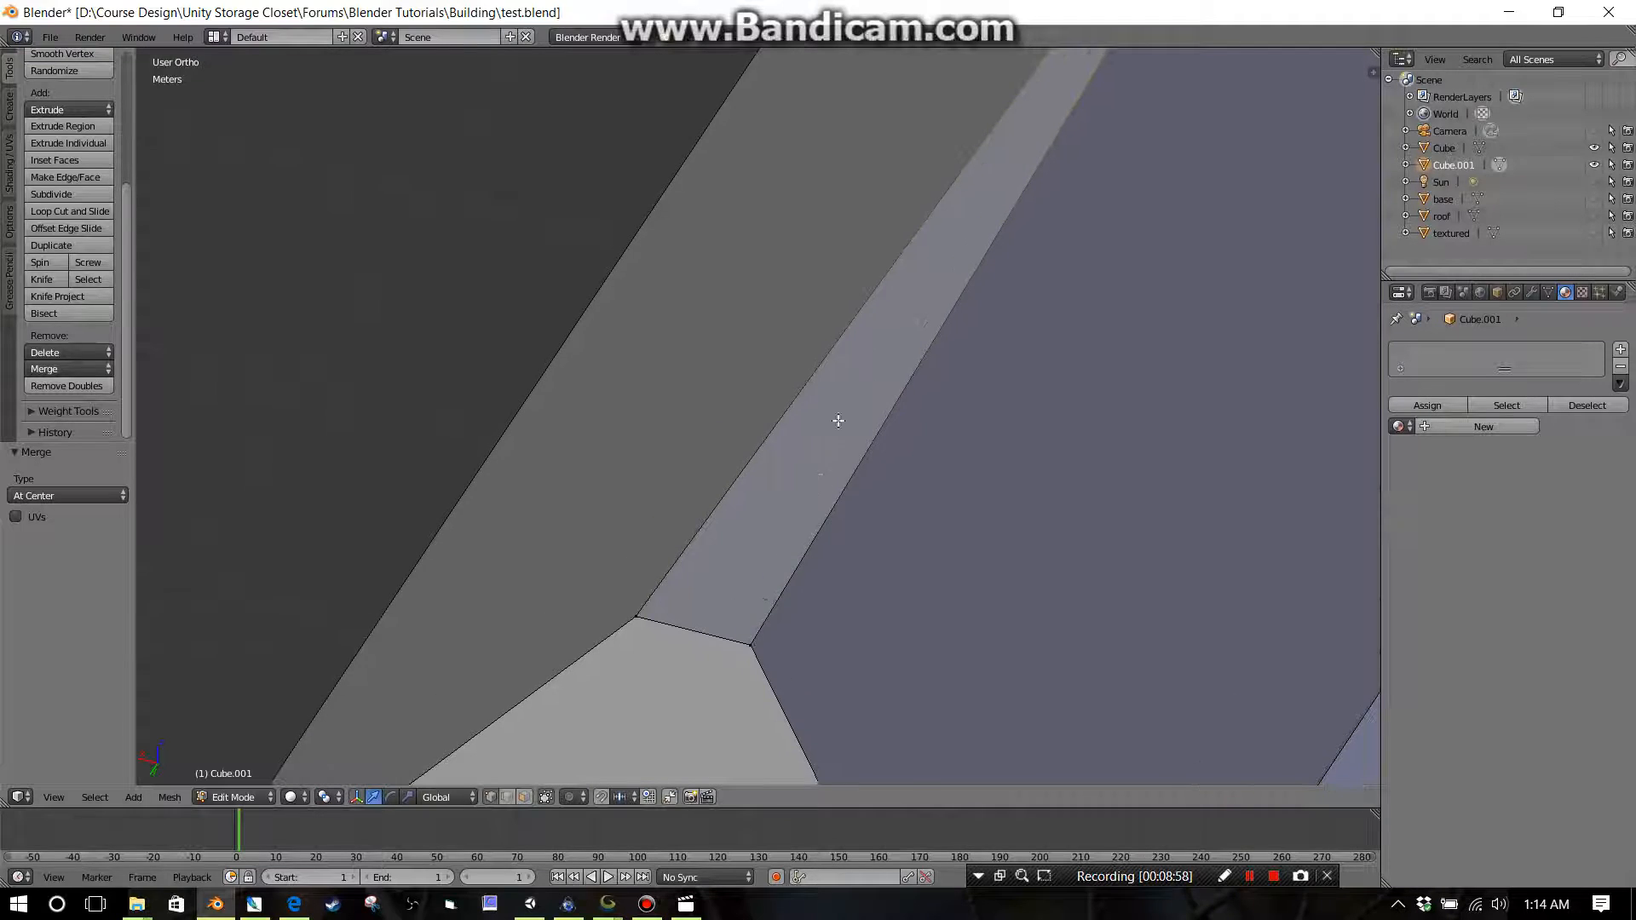
pyautogui.scroll(-2, 734, 460)
pyautogui.scroll(-2, 819, 510)
pyautogui.moveTo(820, 509); pyautogui.dragTo(800, 508, button='middle')
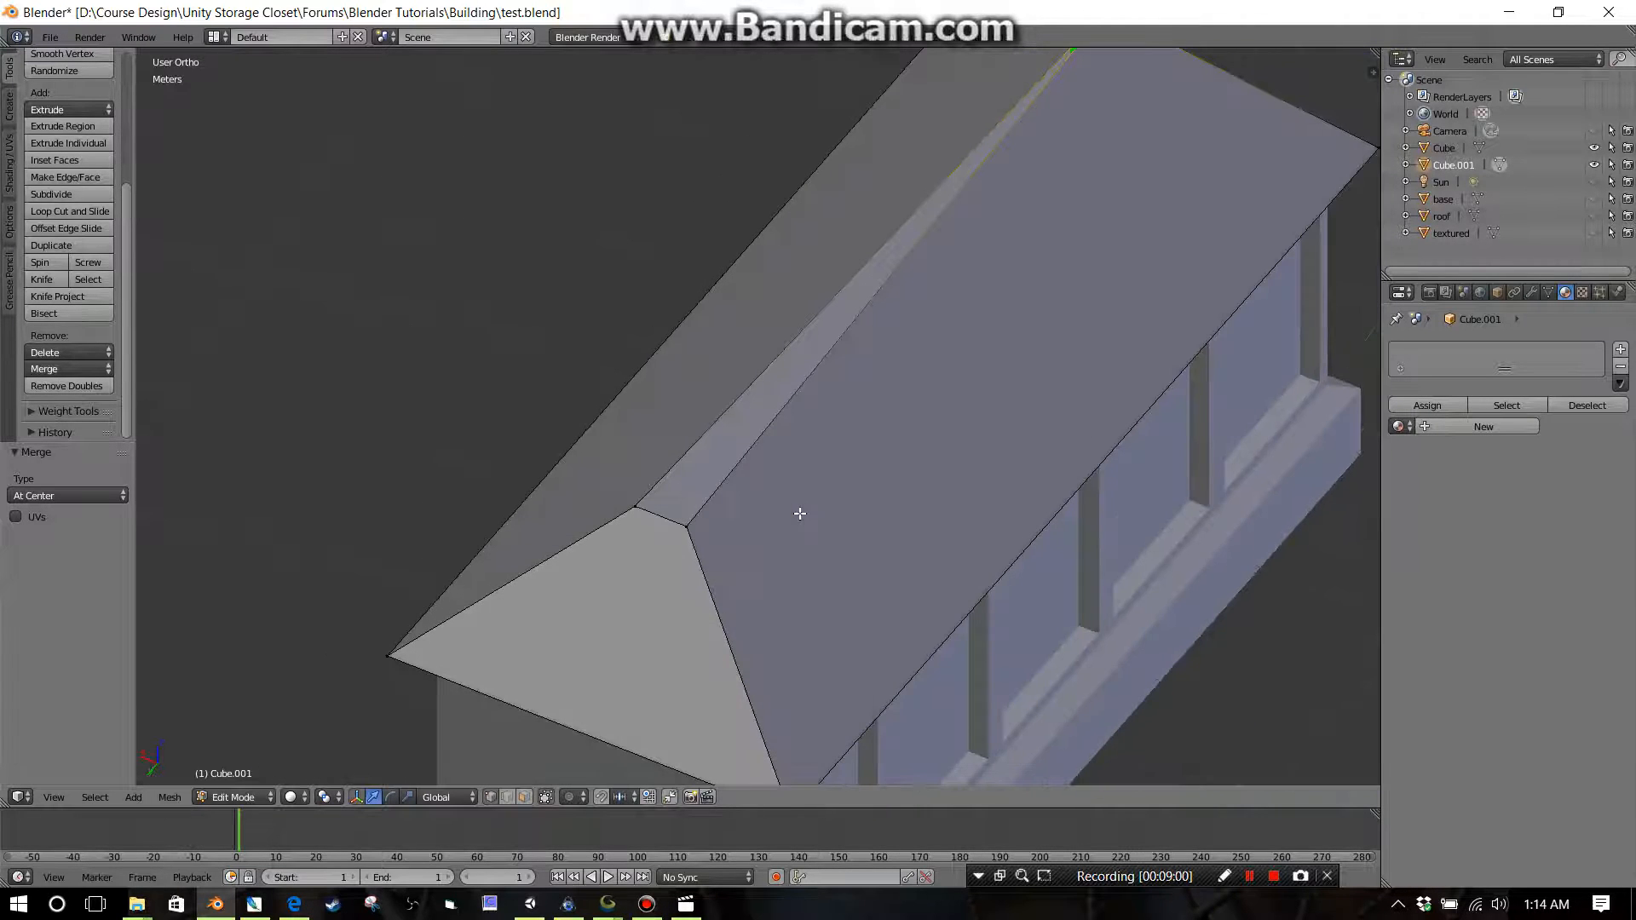
pyautogui.moveTo(851, 437)
pyautogui.mouseDown(button='middle')
pyautogui.moveTo(894, 486)
pyautogui.moveTo(878, 495)
pyautogui.mouseUp(button='middle')
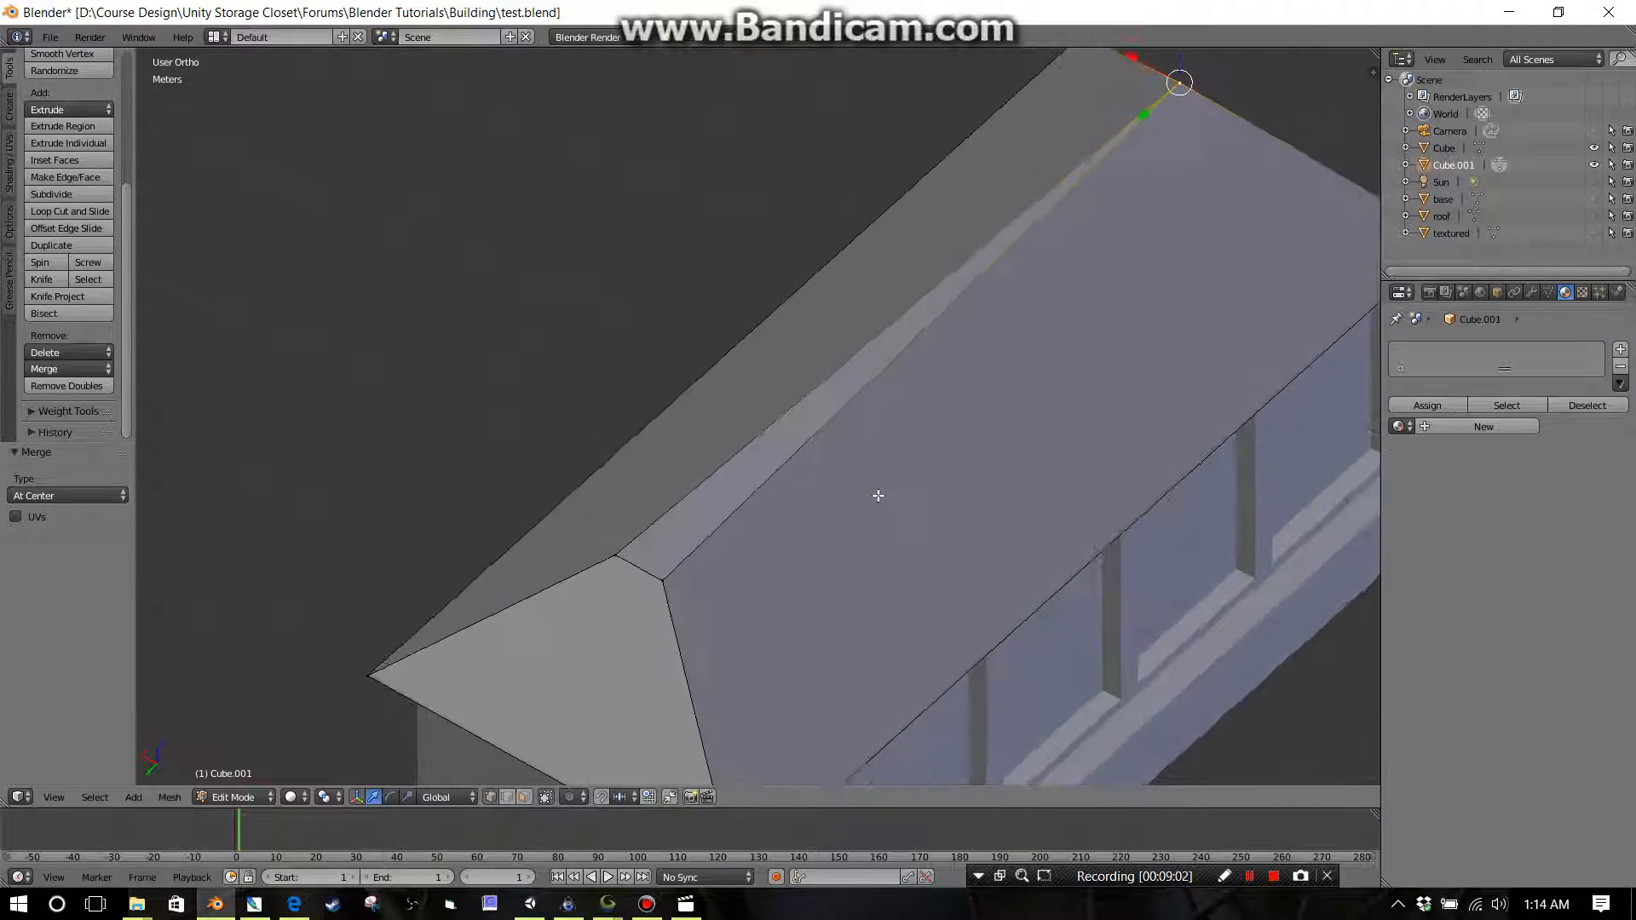
pyautogui.rightClick(615, 557)
pyautogui.rightClick(663, 582)
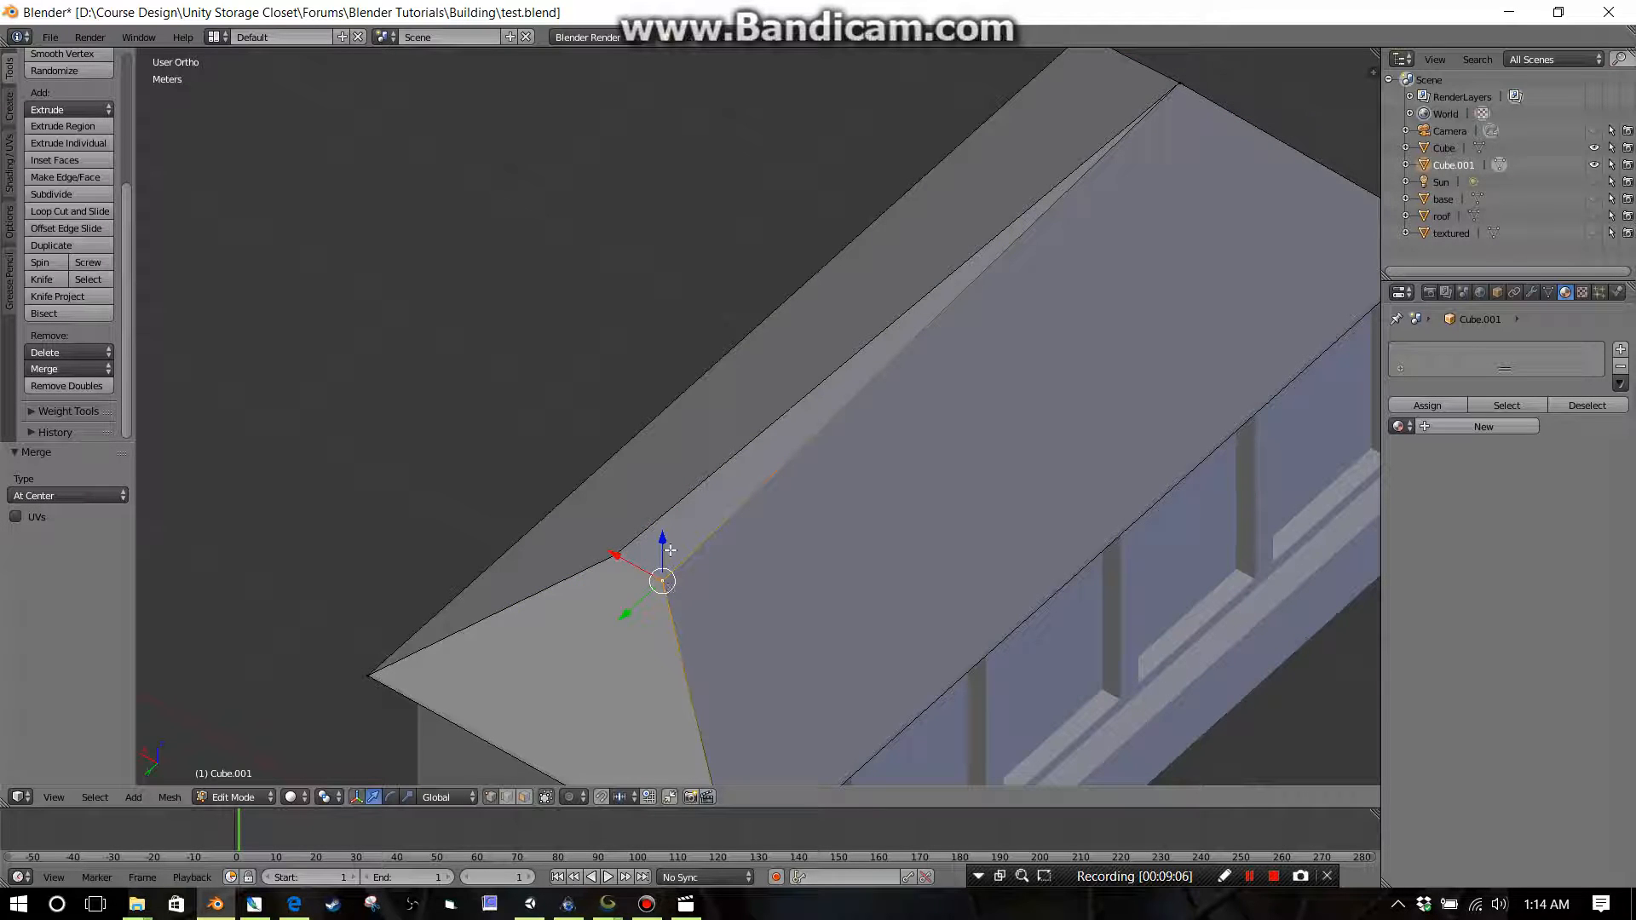
pyautogui.keyDown('shift'); pyautogui.moveTo(730, 573); pyautogui.dragTo(843, 492, button='middle'); pyautogui.keyUp('shift')
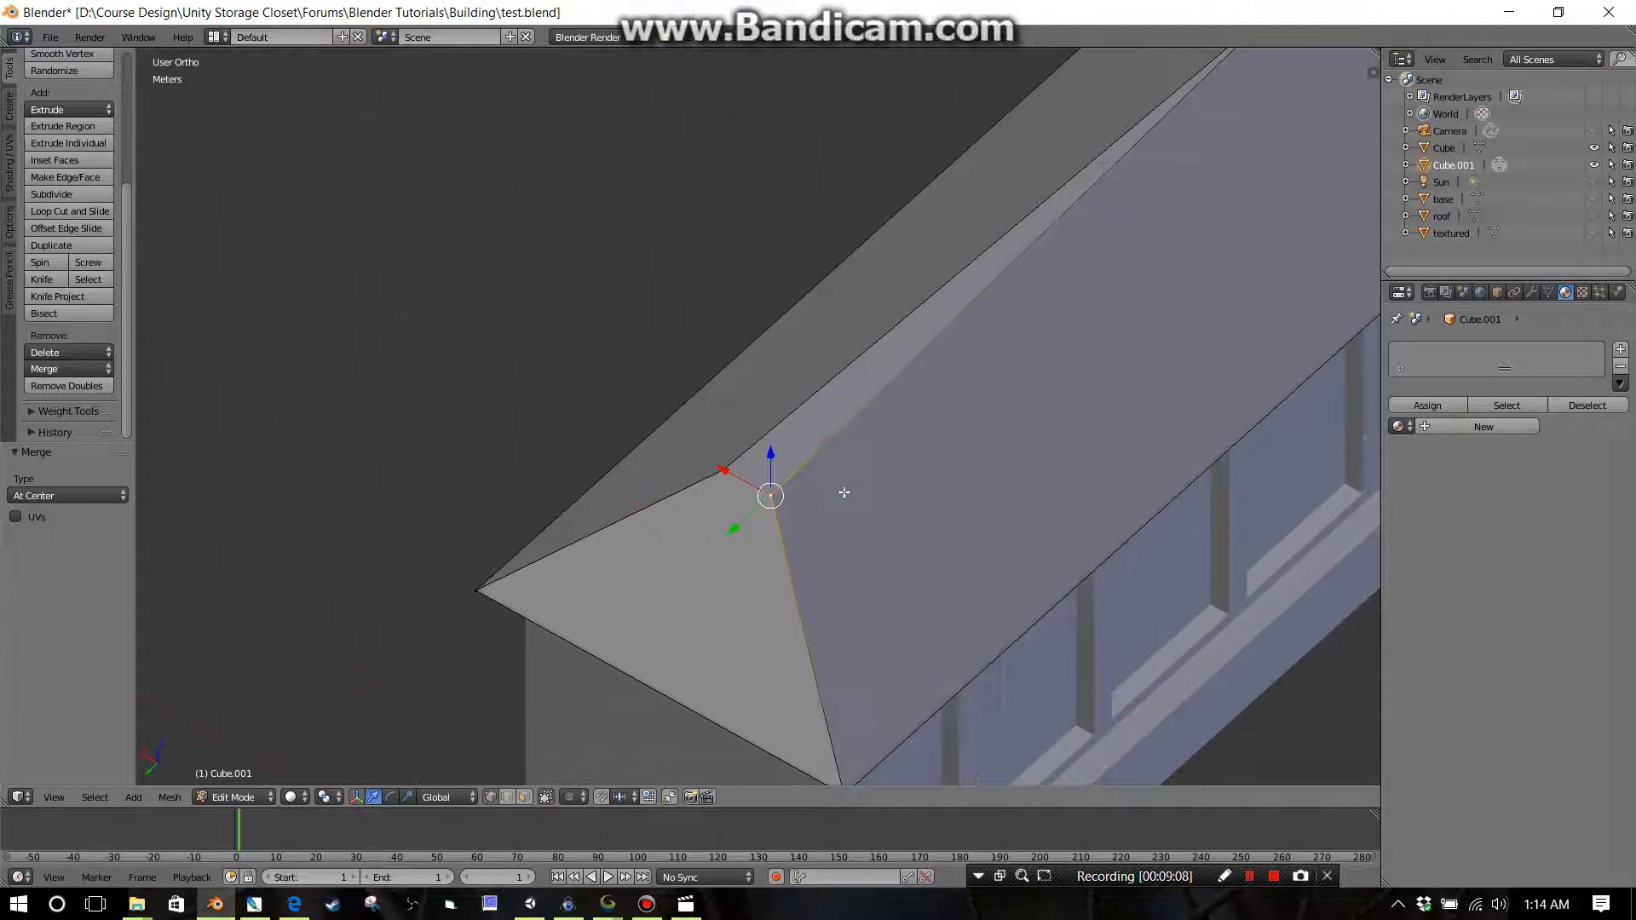
pyautogui.click(723, 471)
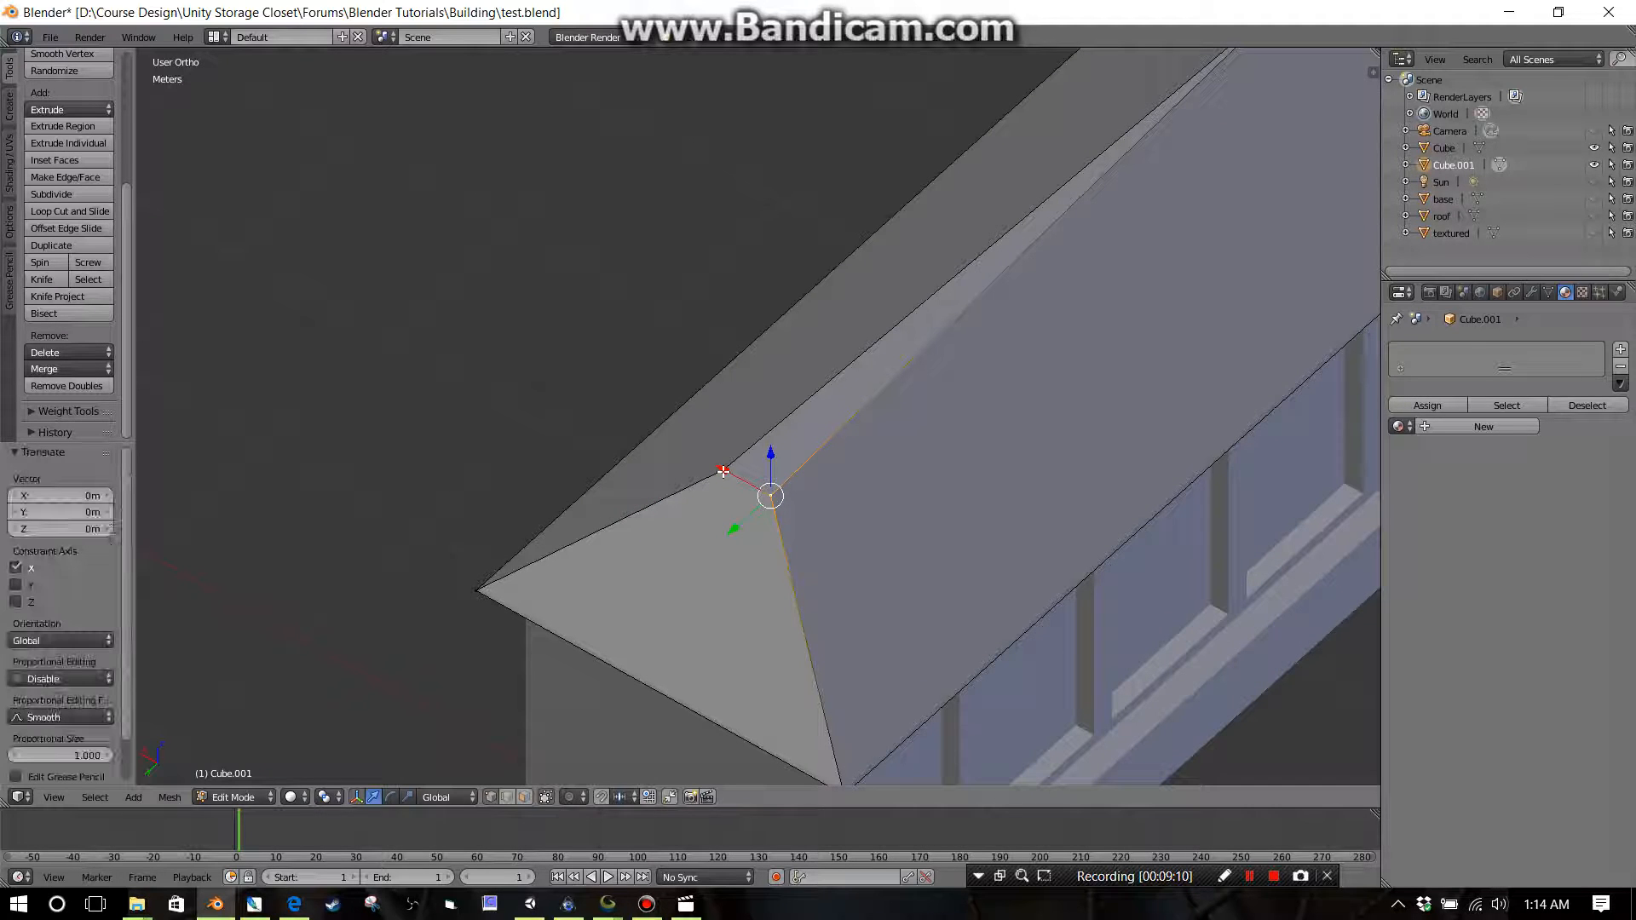
pyautogui.keyDown('shift'); pyautogui.click(722, 471); pyautogui.keyUp('shift')
pyautogui.scroll(2, 745, 511)
pyautogui.scroll(-3, 764, 515)
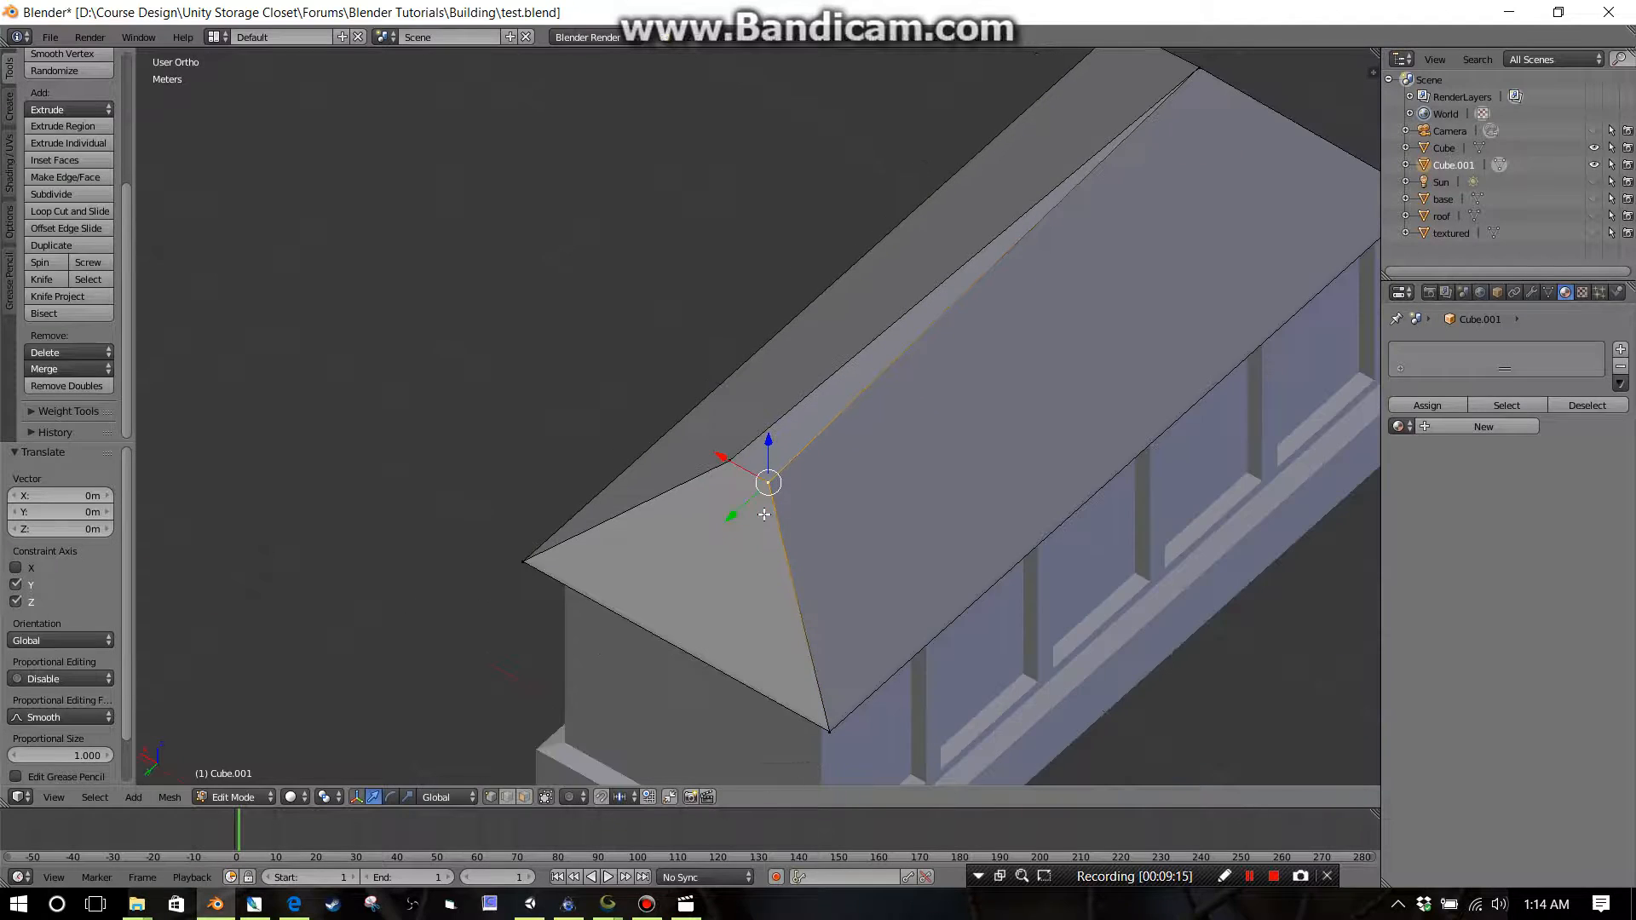
pyautogui.scroll(3, 765, 515)
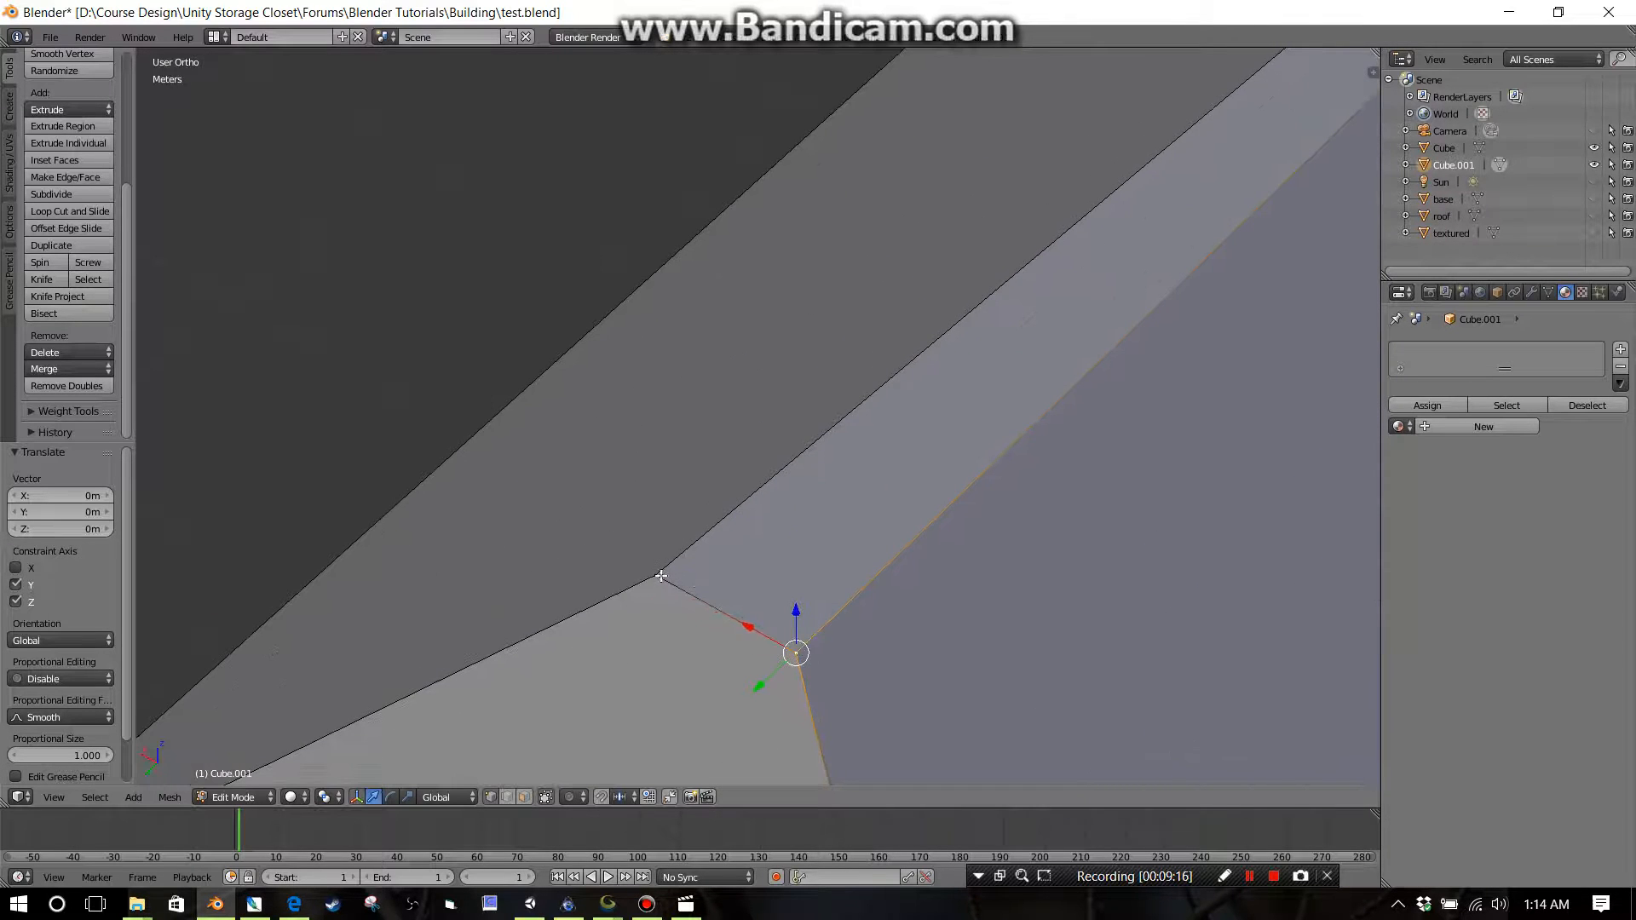
pyautogui.press('a')
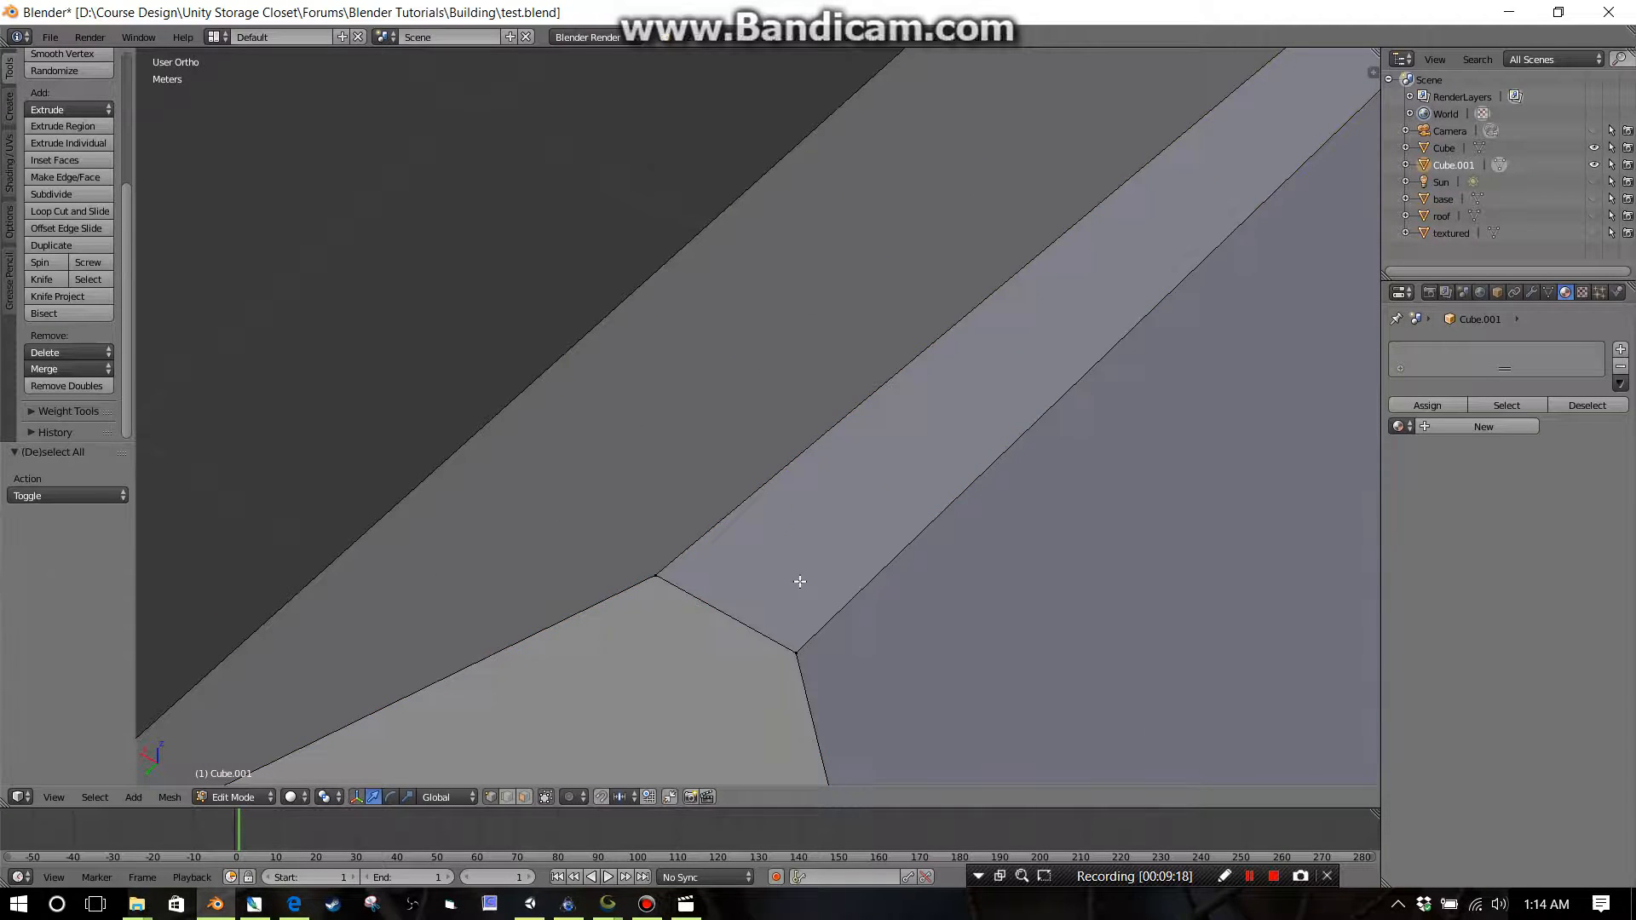
# Step: Select the two ridge vertices at the opposite end of the roof and merge them at their center
pyautogui.scroll(-2, 796, 588)
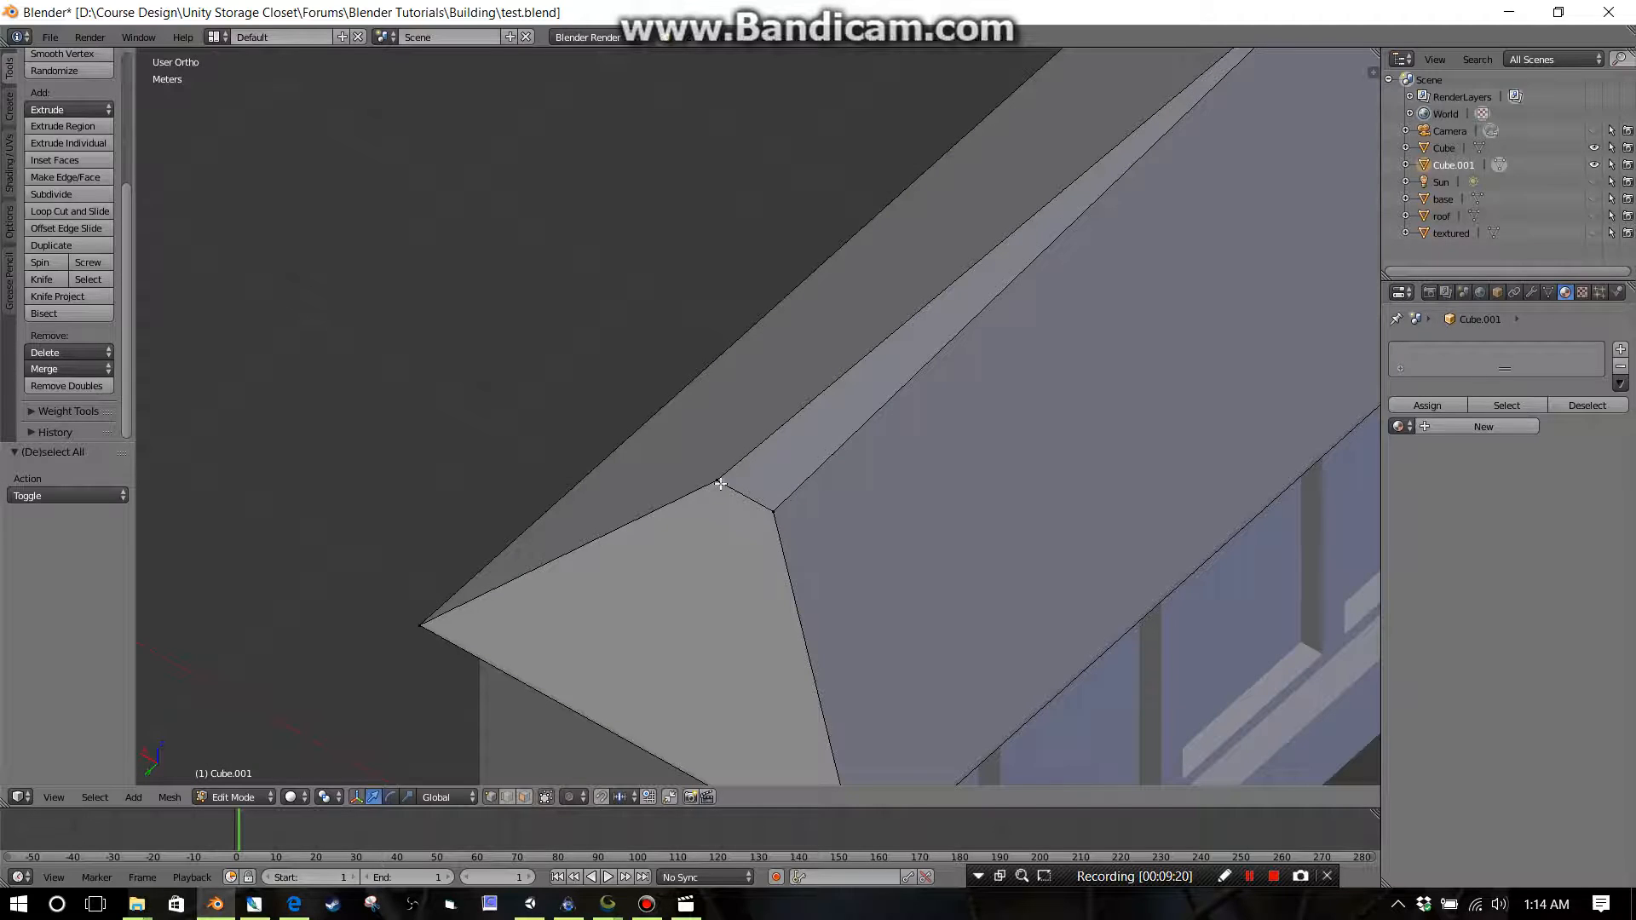
pyautogui.rightClick(718, 482)
pyautogui.keyDown('shift'); pyautogui.rightClick(776, 515); pyautogui.keyUp('shift')
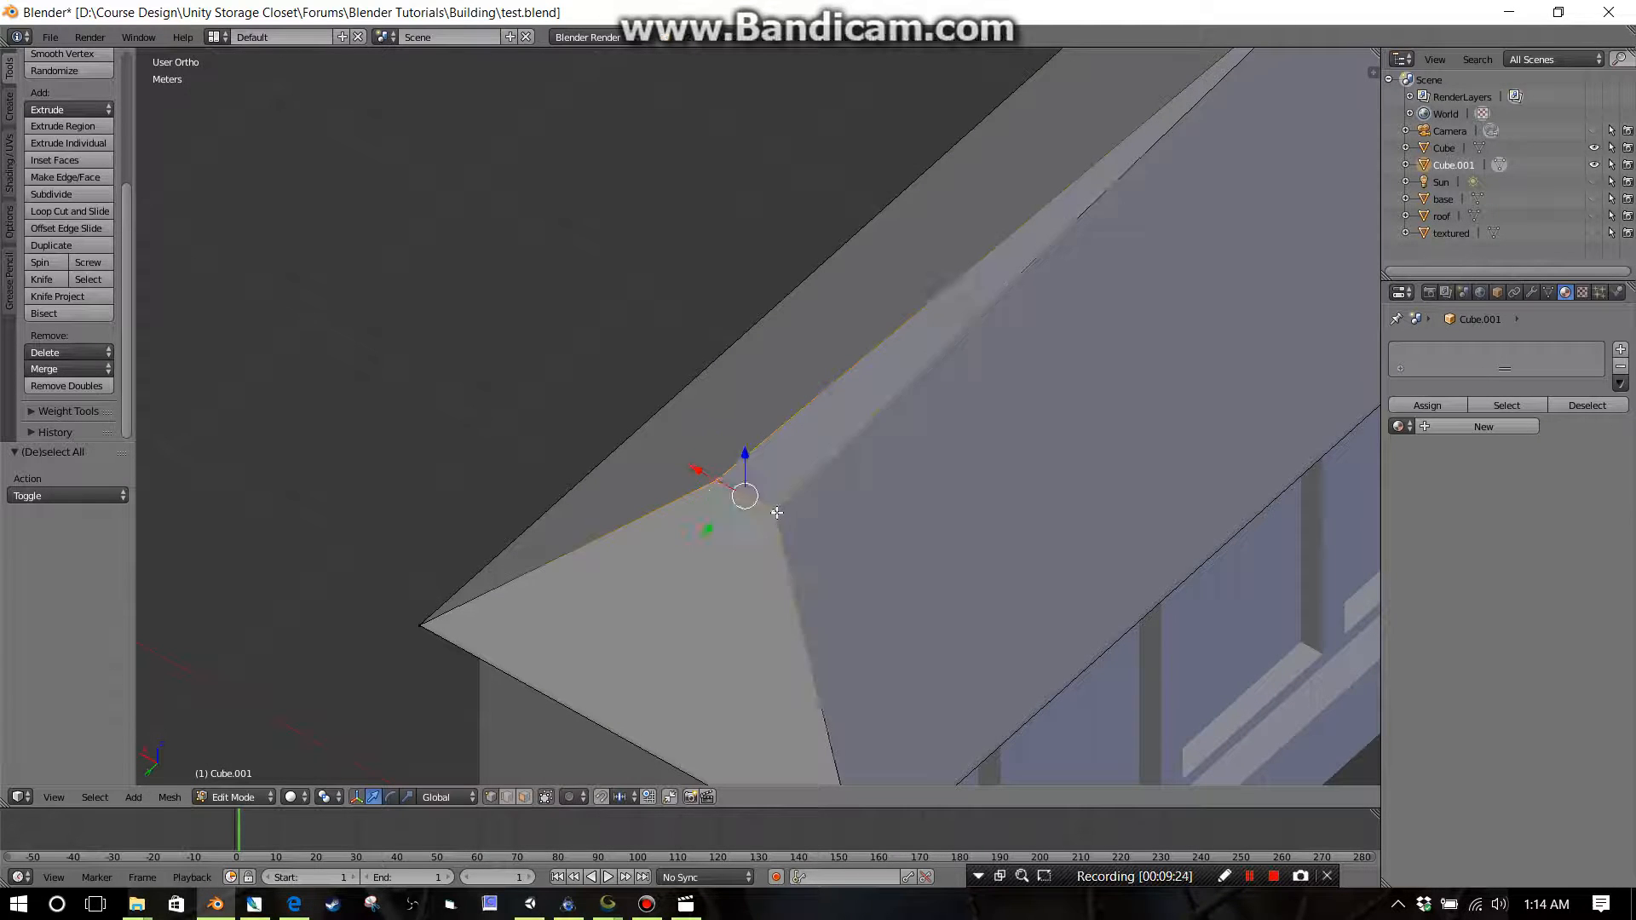
pyautogui.click(73, 371)
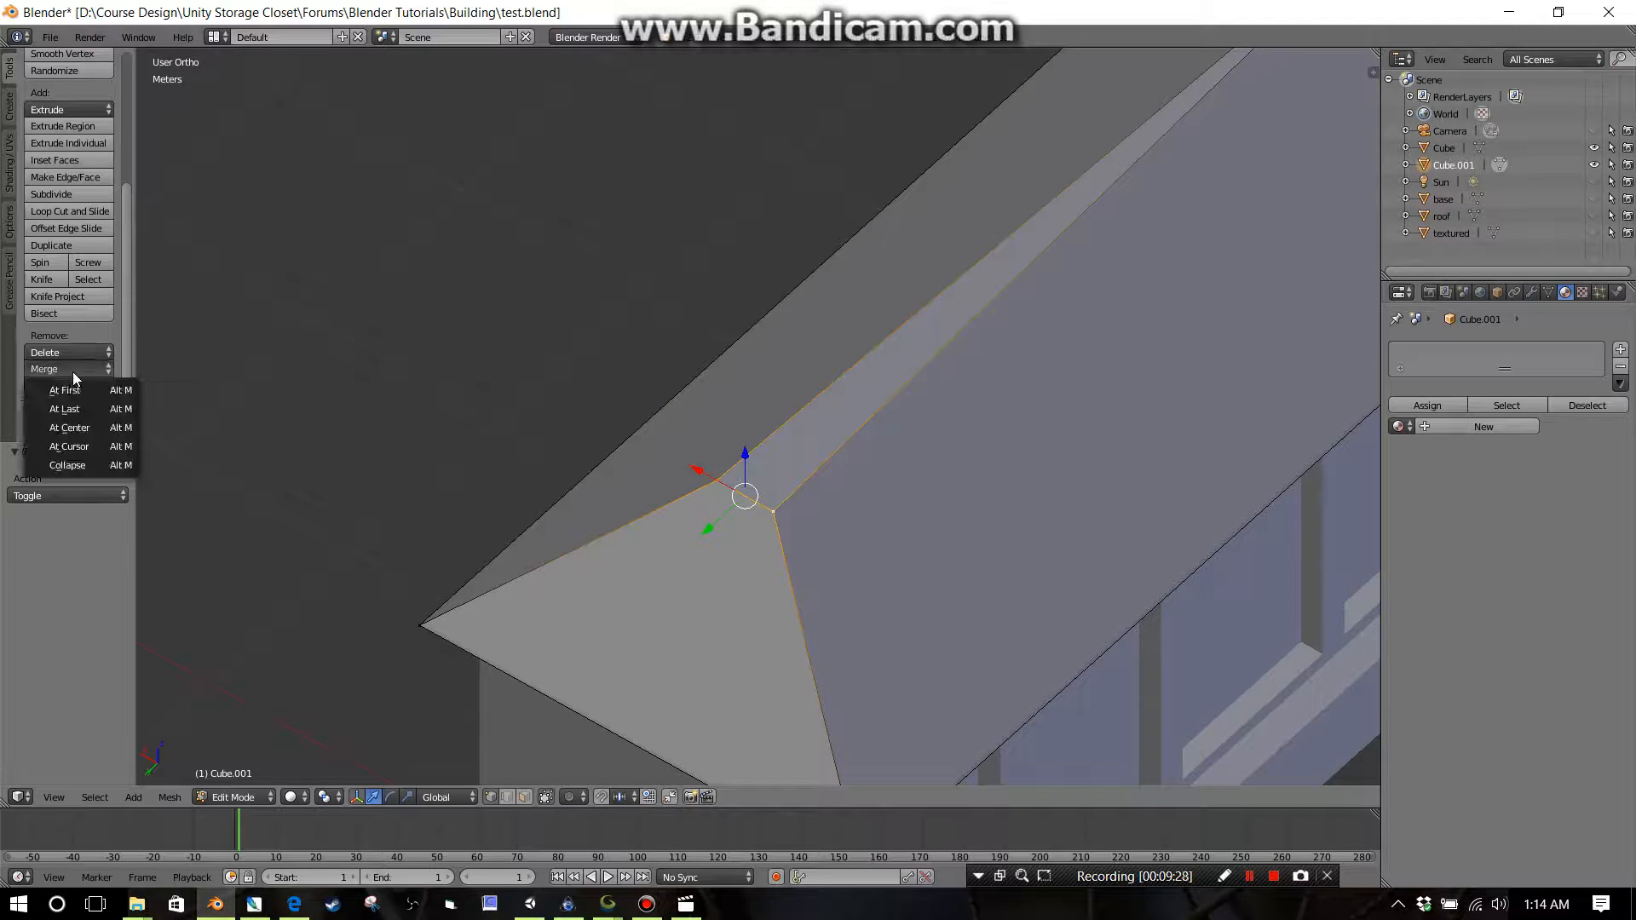
pyautogui.click(72, 431)
pyautogui.scroll(-5, 792, 507)
pyautogui.moveTo(987, 508); pyautogui.dragTo(821, 472, button='middle')
pyautogui.scroll(2, 807, 482)
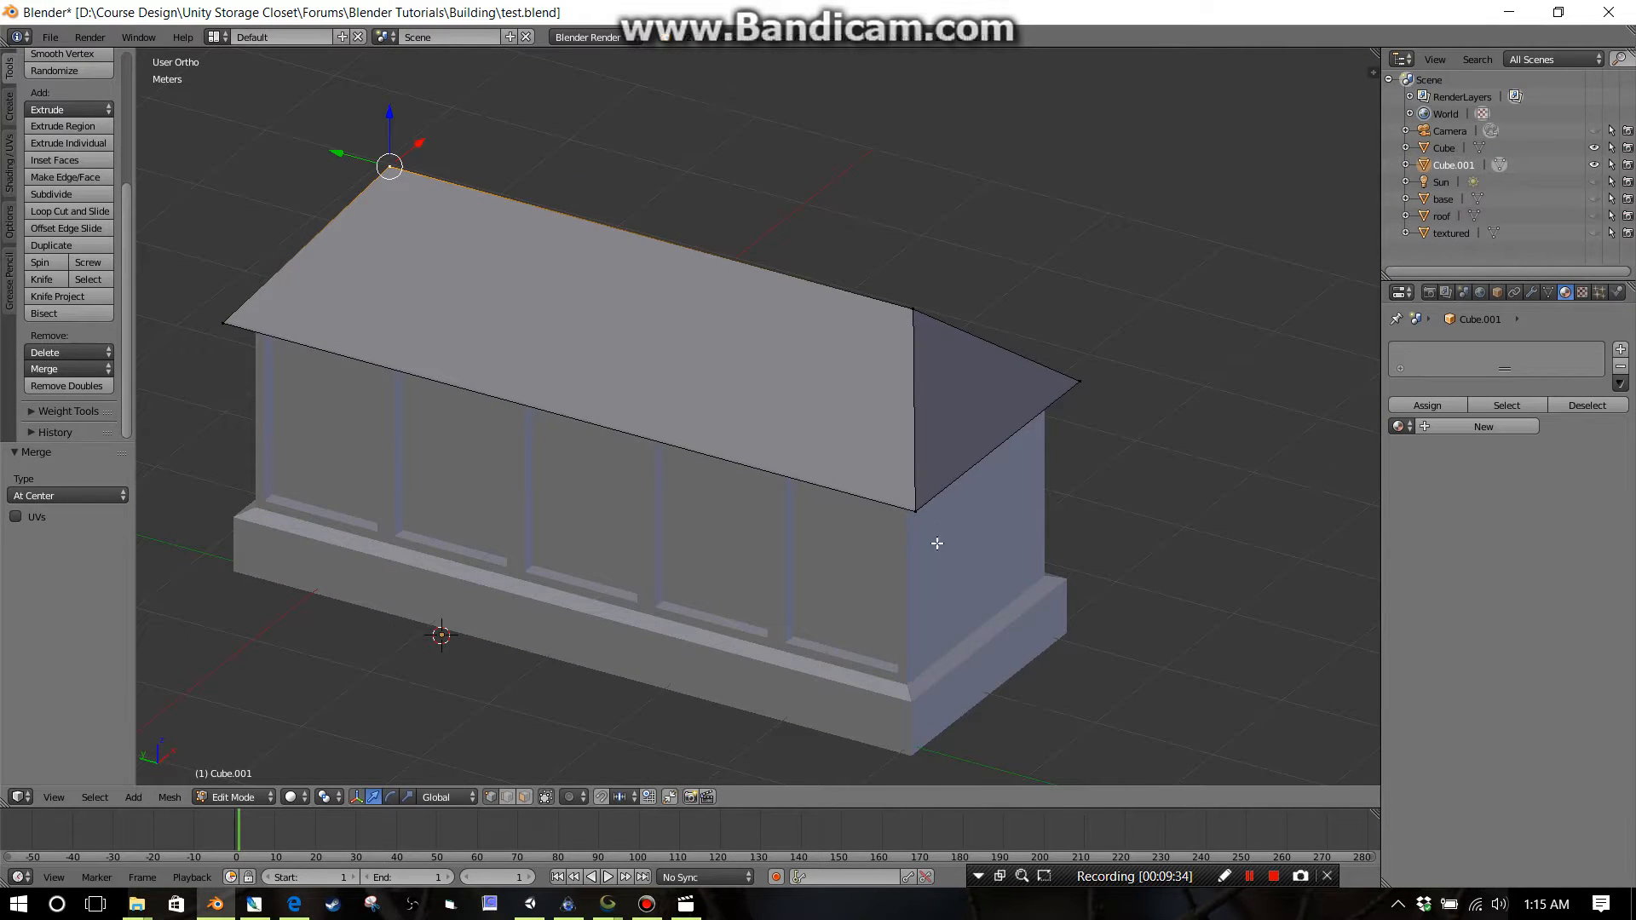